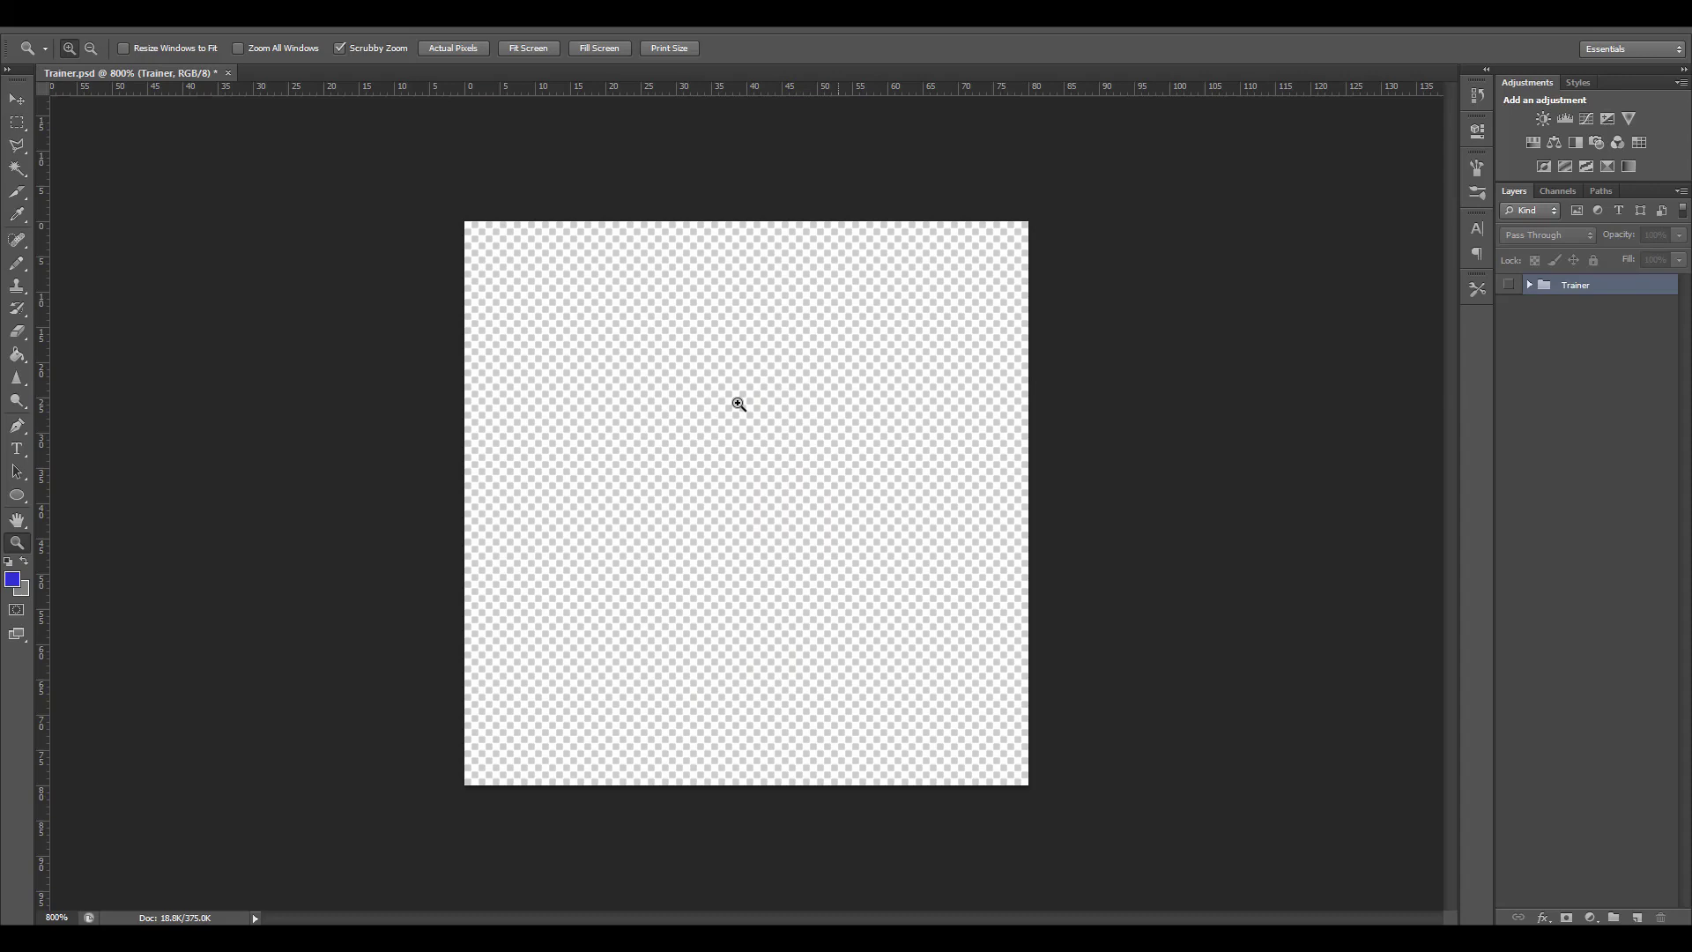
- Show the Trainer layer group and export the sprite sheet for web as PNG-24, saved as Trainer.png in the PokeGame folder
click(1507, 284)
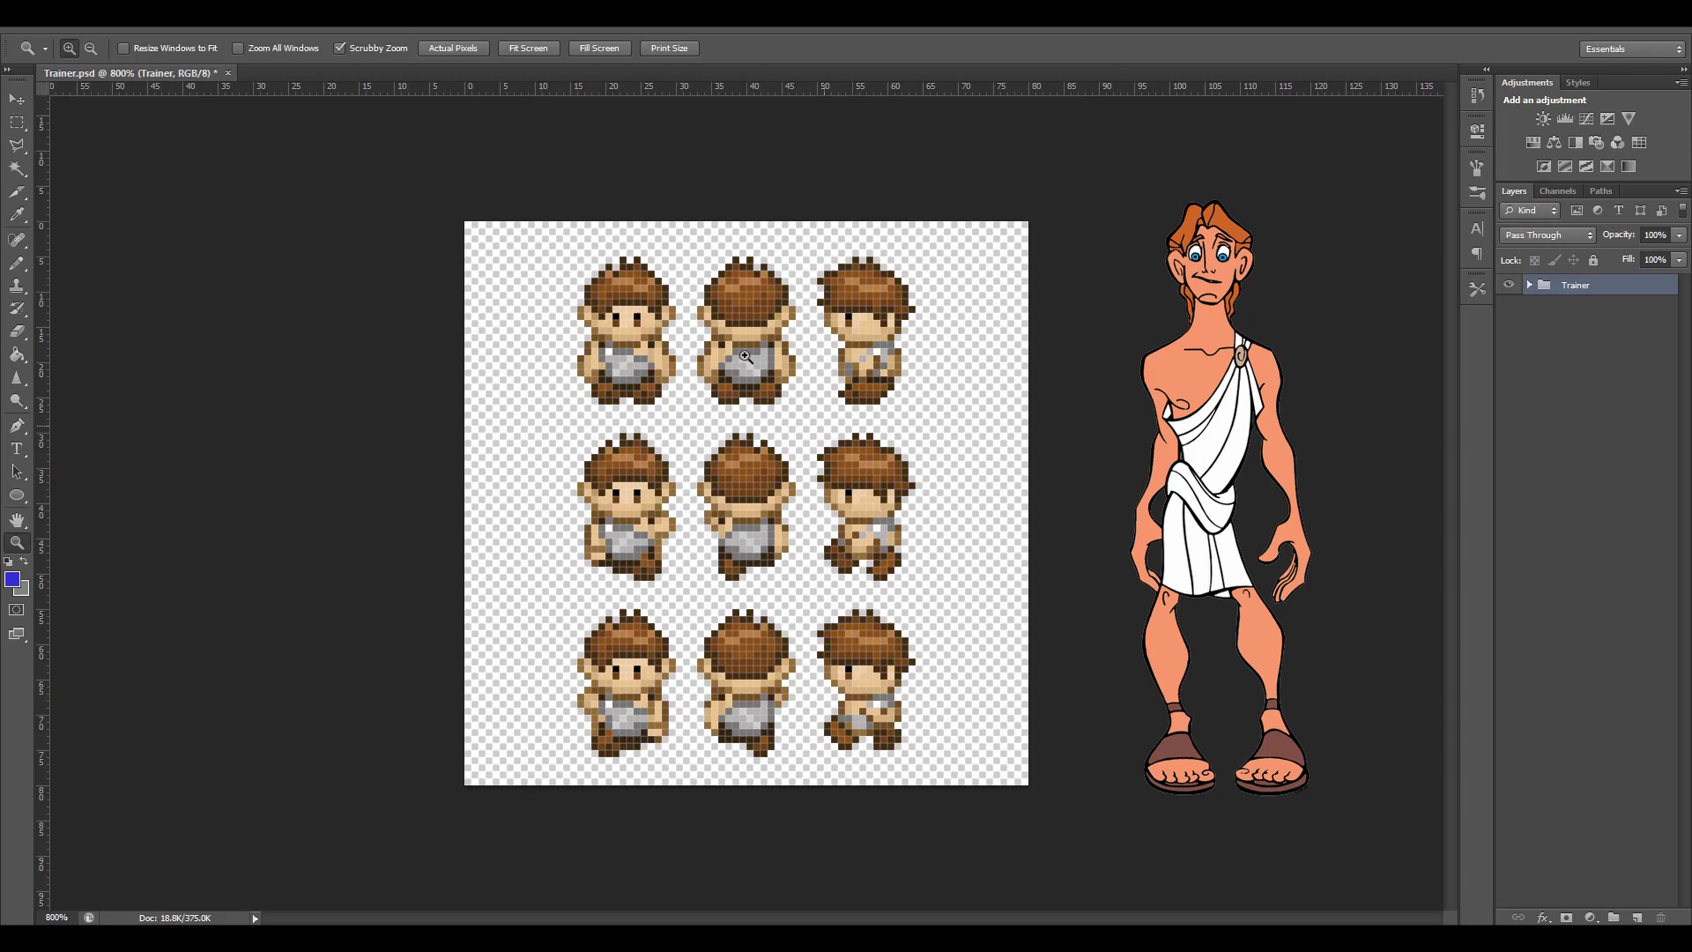
key(ctrl+alt+shift+s)
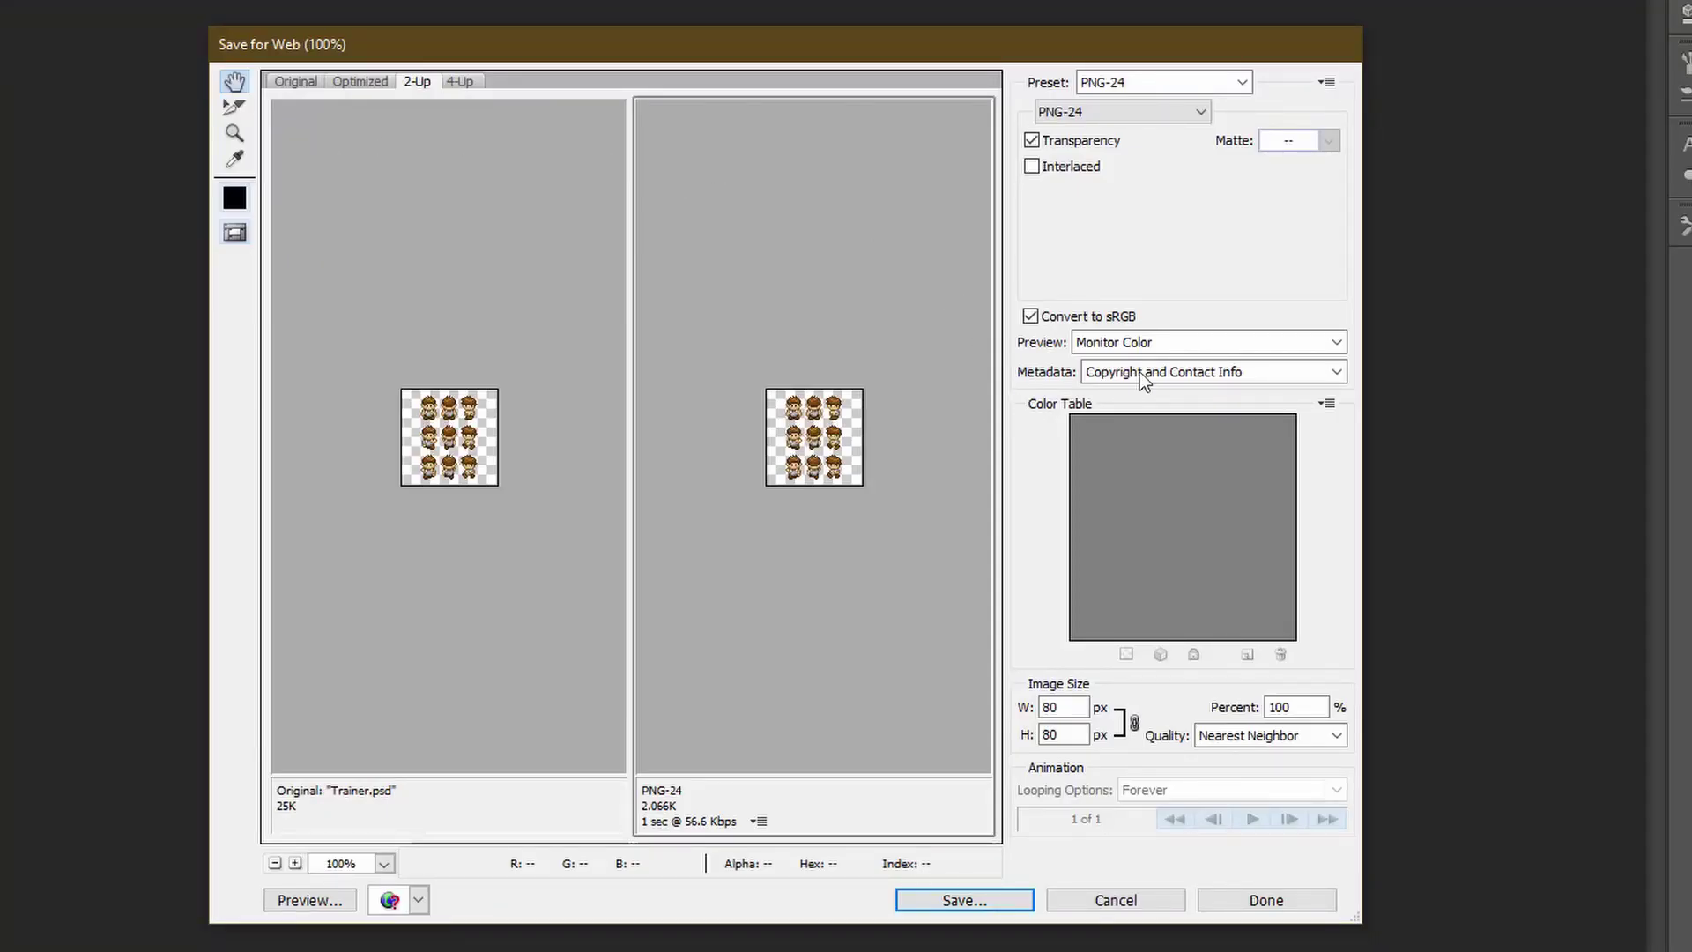
click(1084, 115)
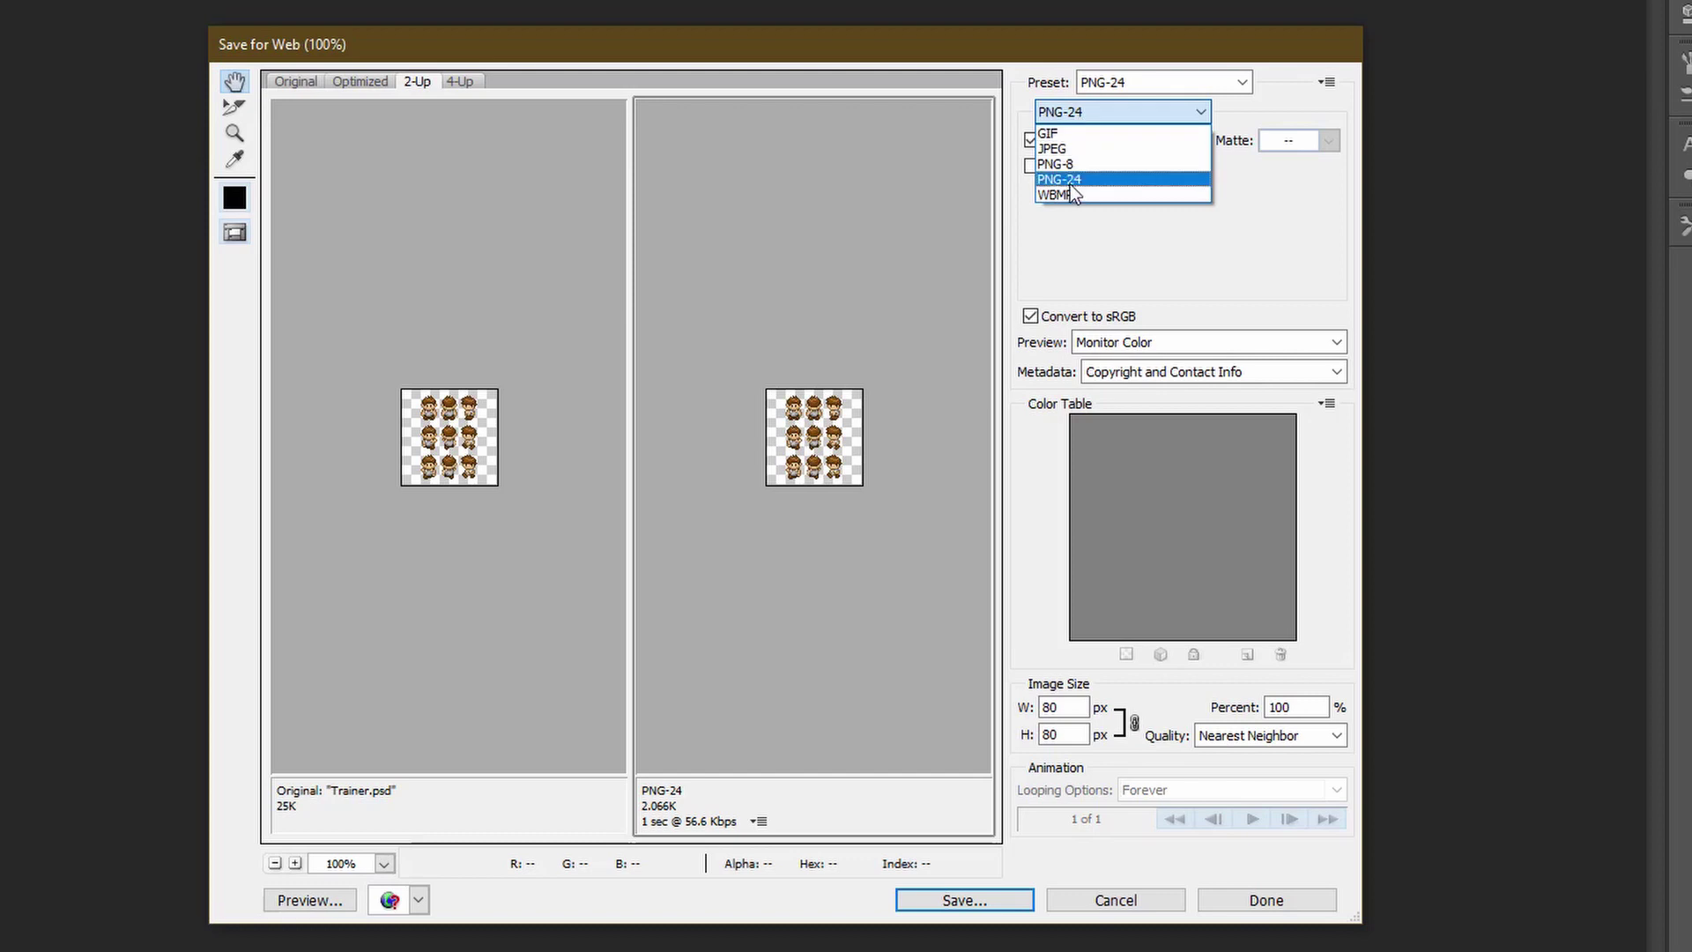
click(1094, 181)
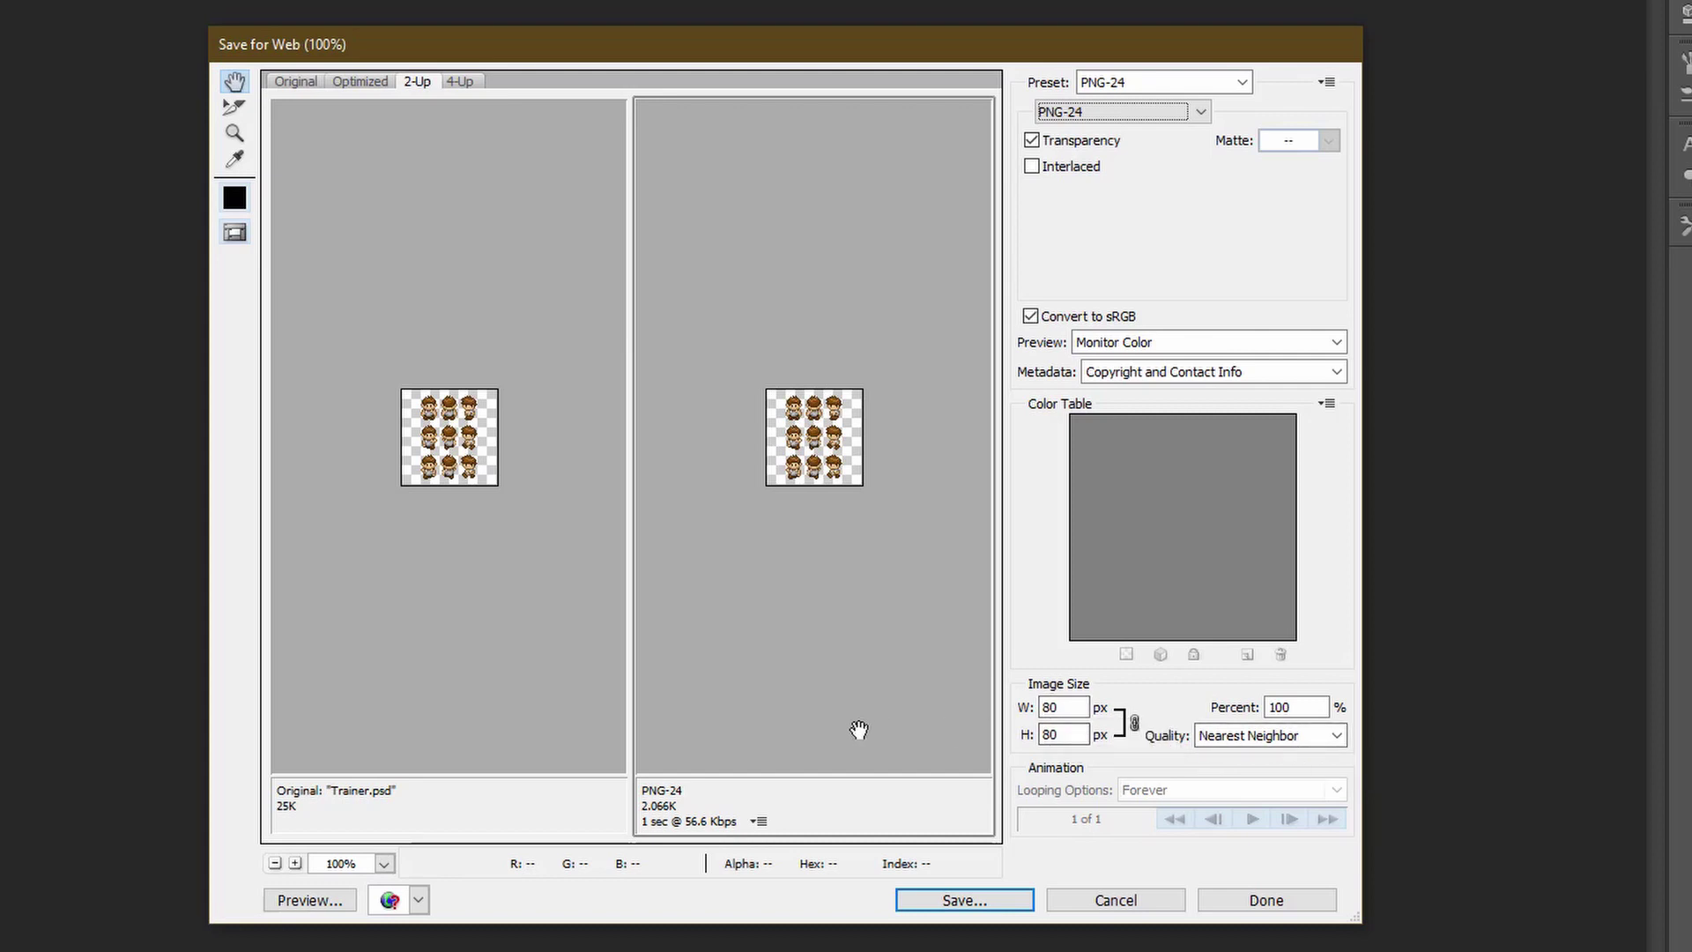
click(965, 906)
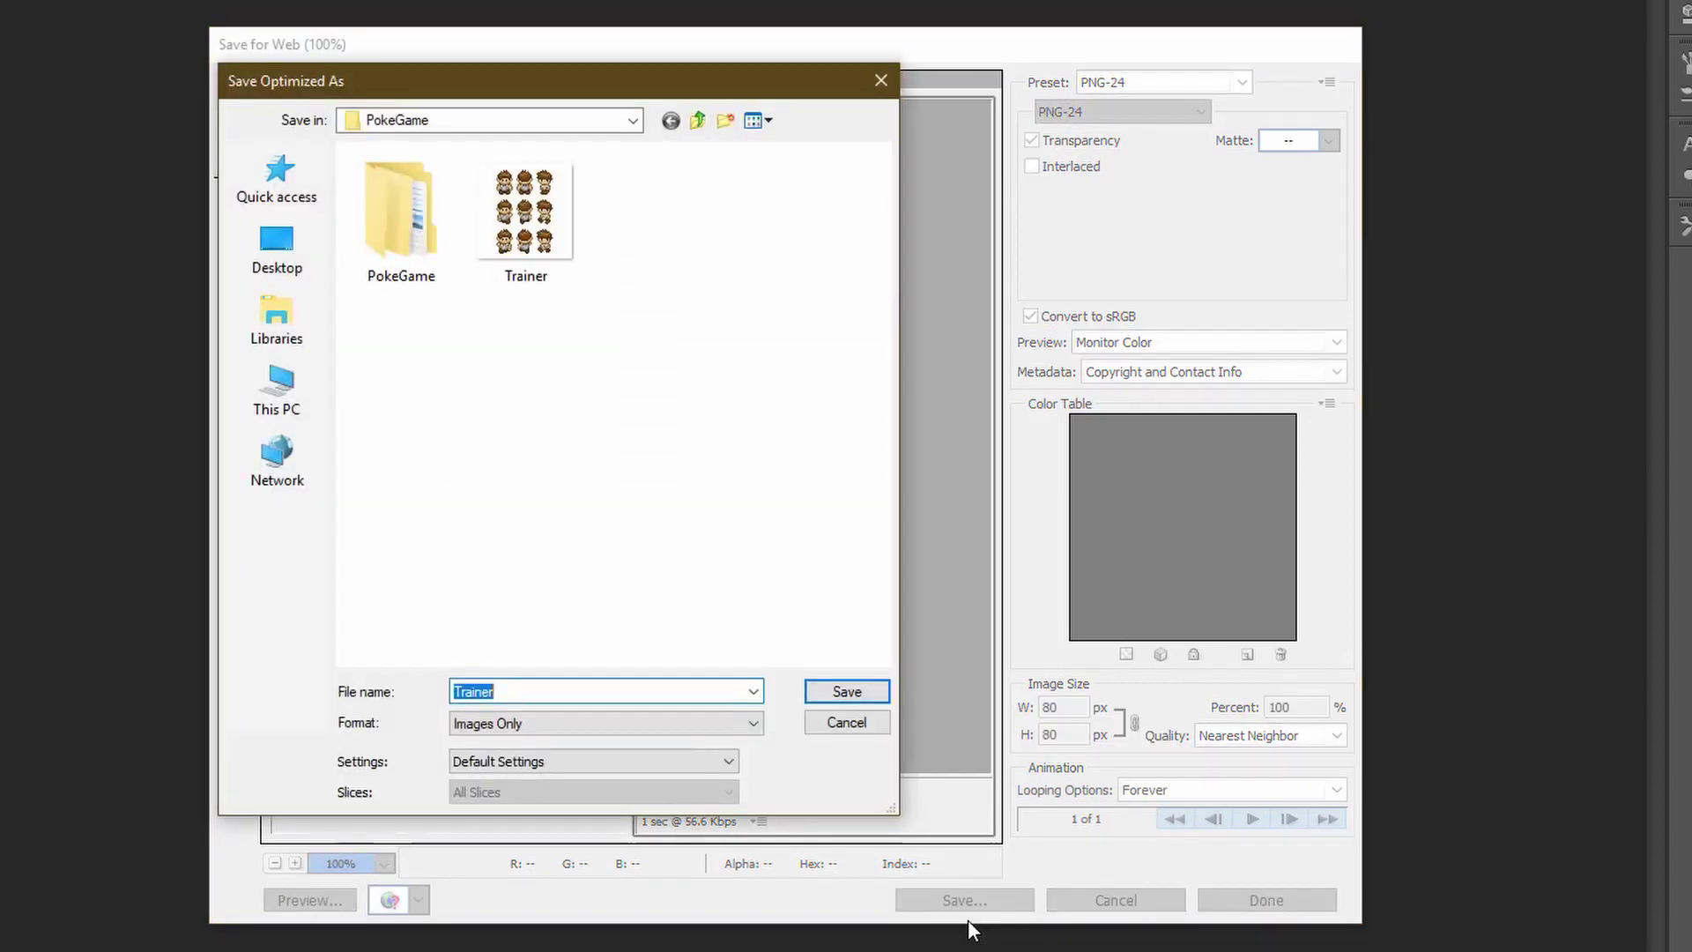
click(519, 254)
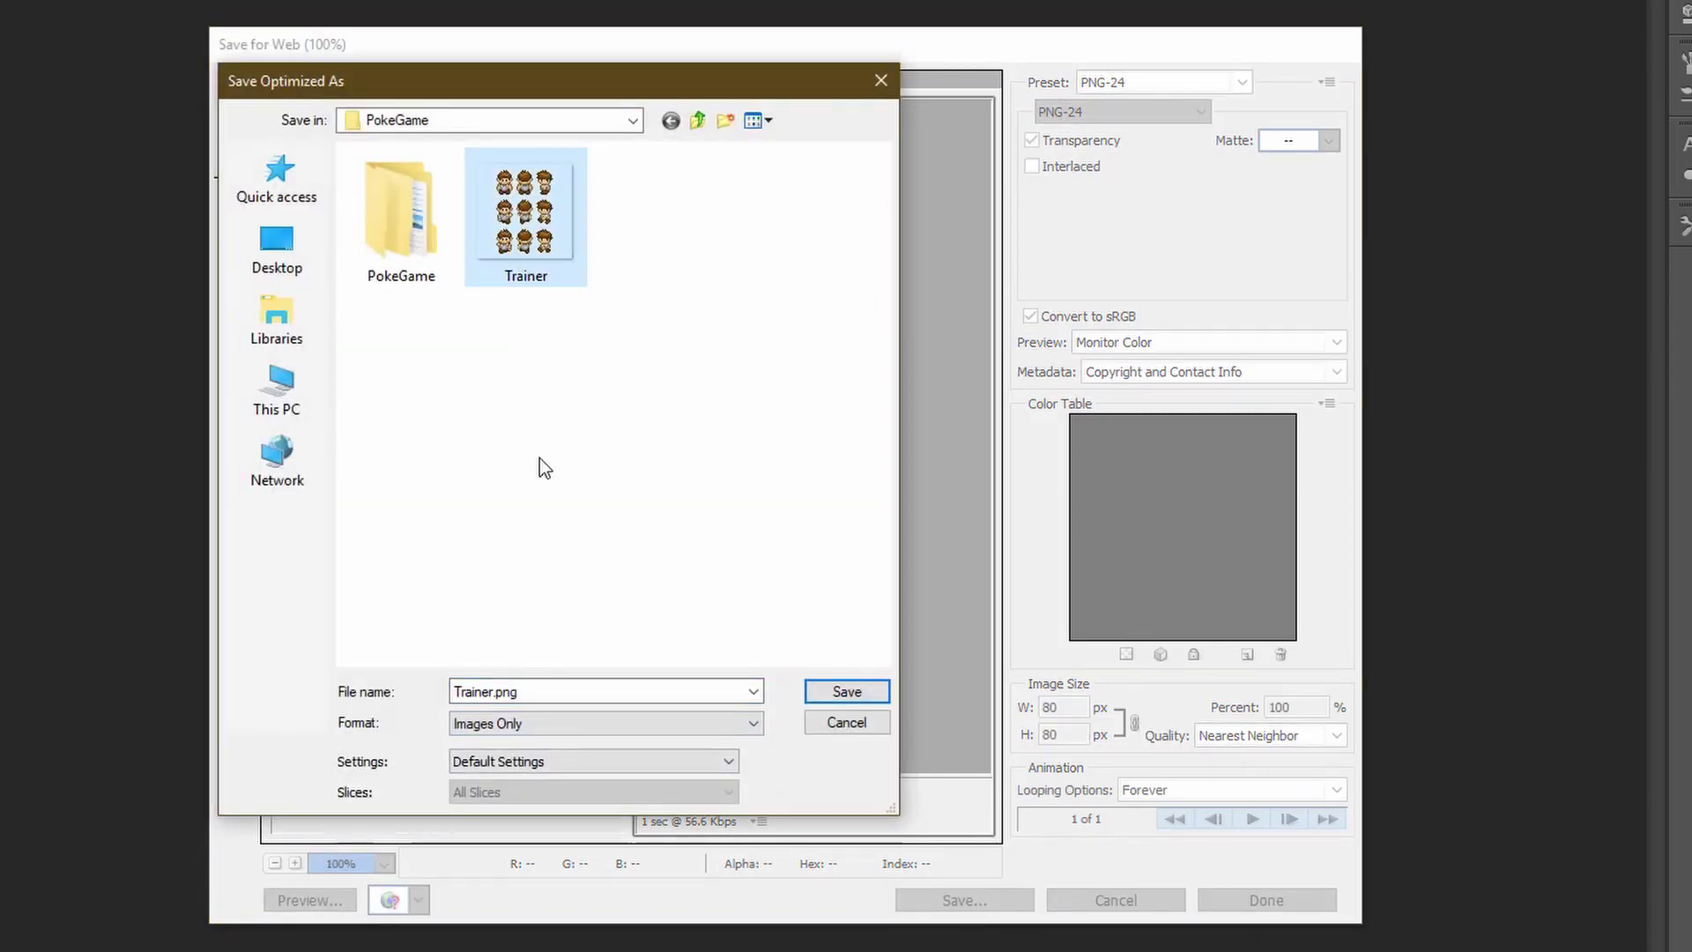
click(826, 691)
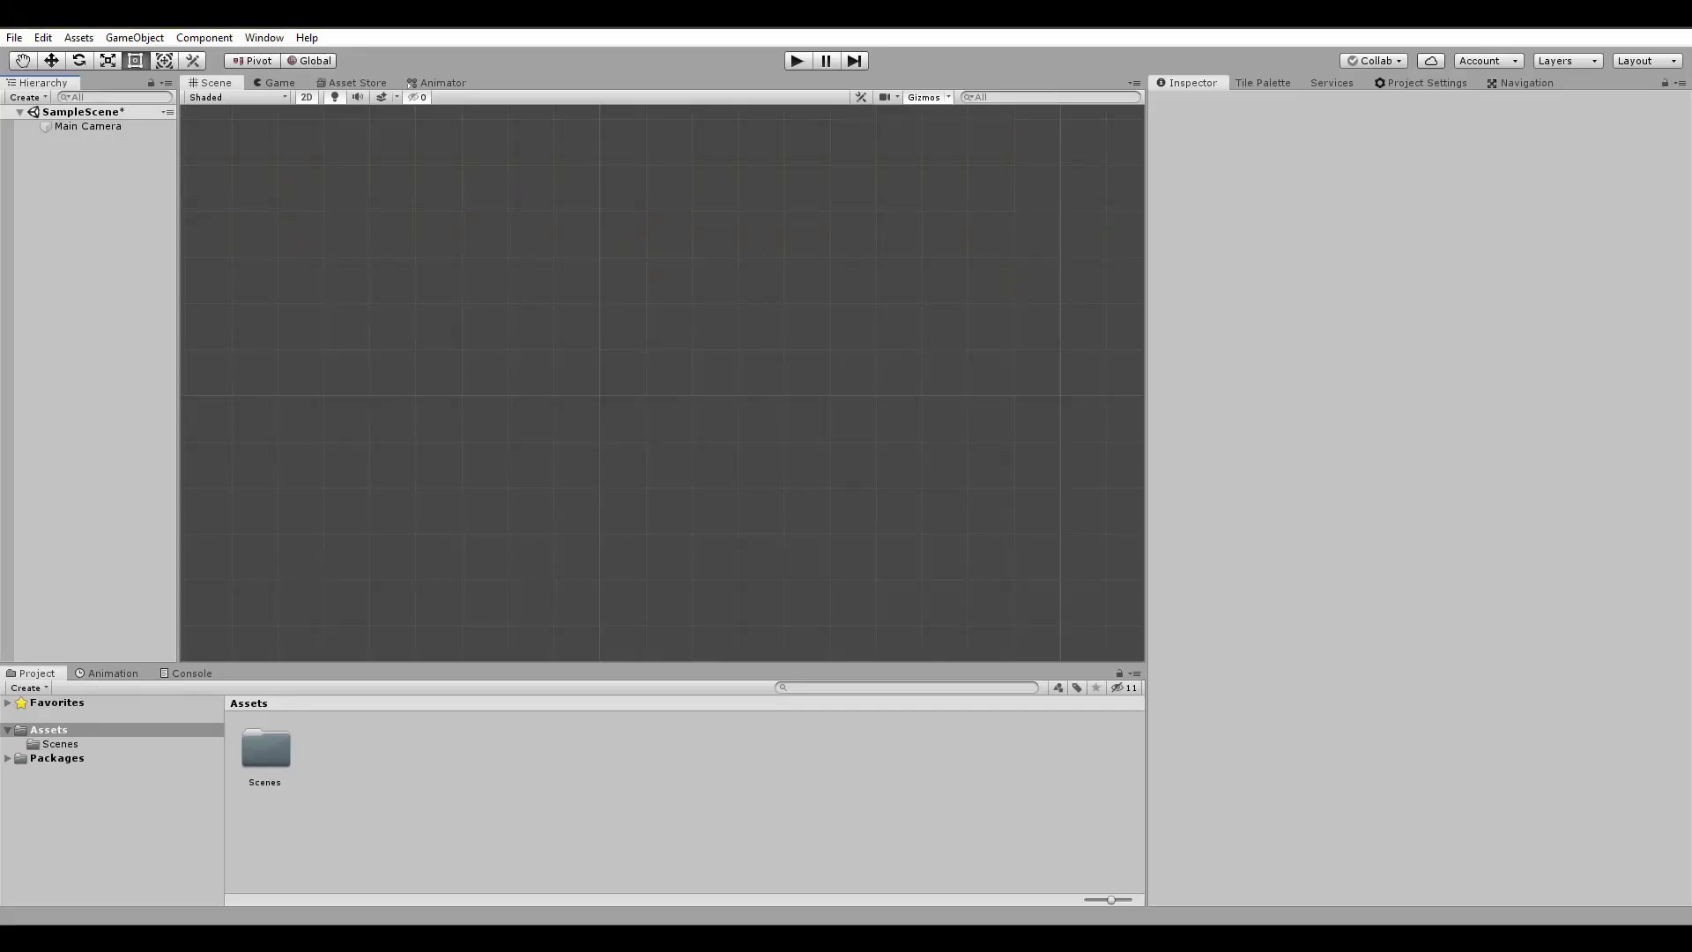
- Switch to Unity and import Trainer.png from the PokeGame folder into the project's Assets
key(alt+Tab)
drag(945, 443, 367, 770)
click(433, 760)
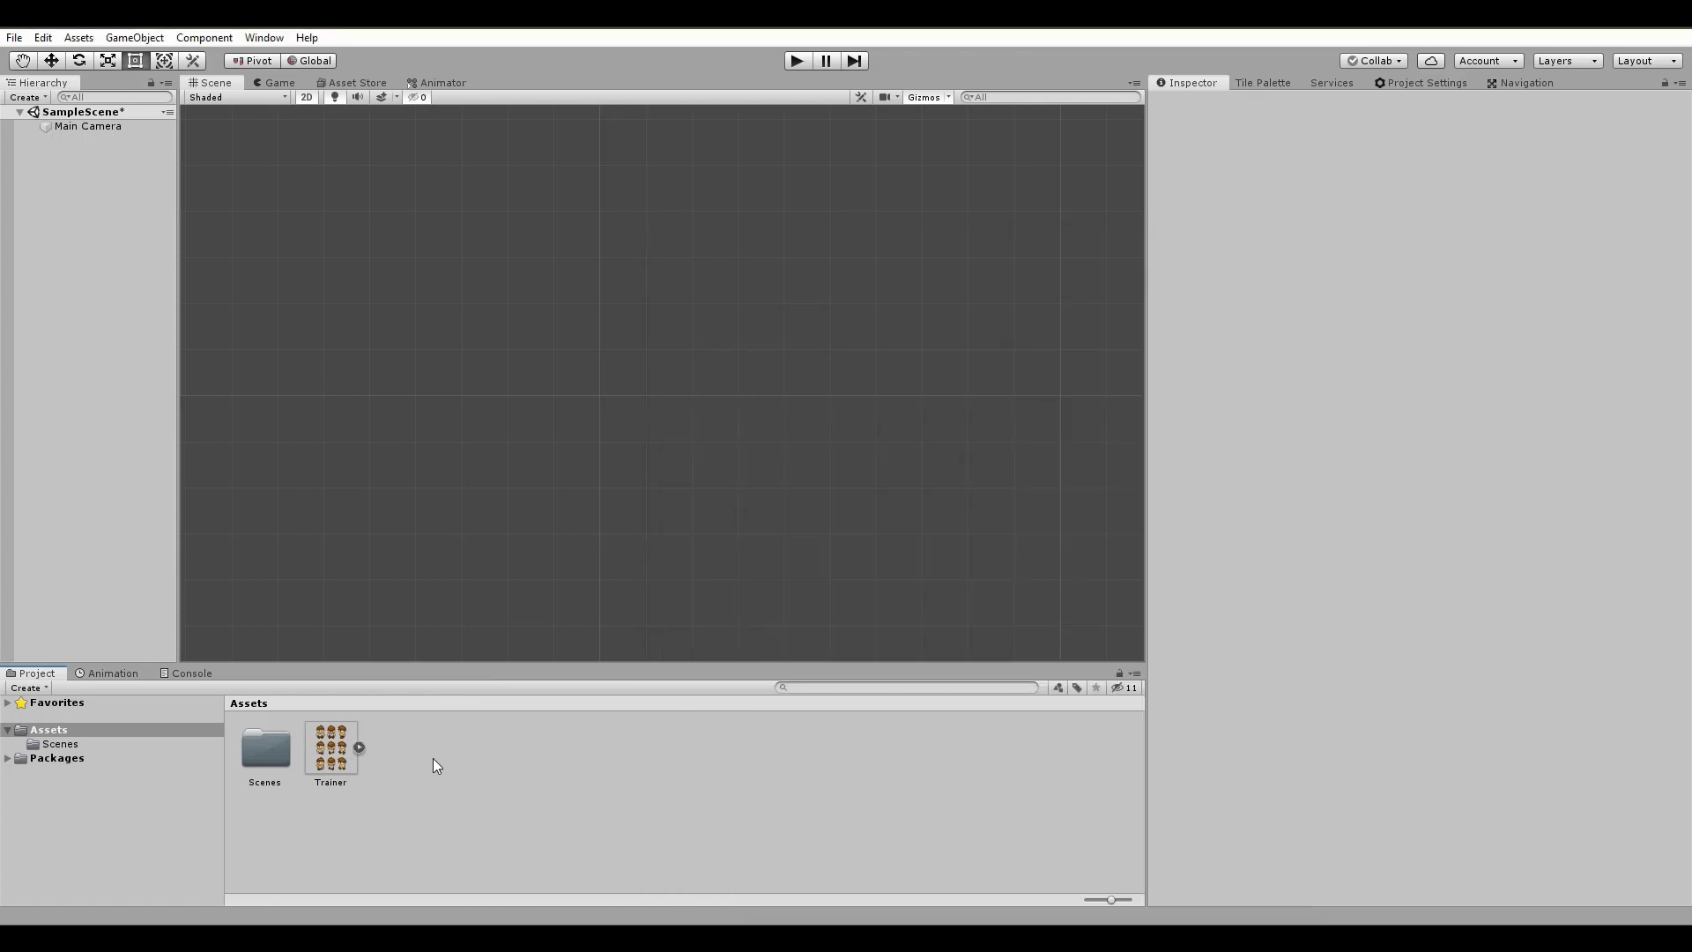
drag(632, 725, 624, 404)
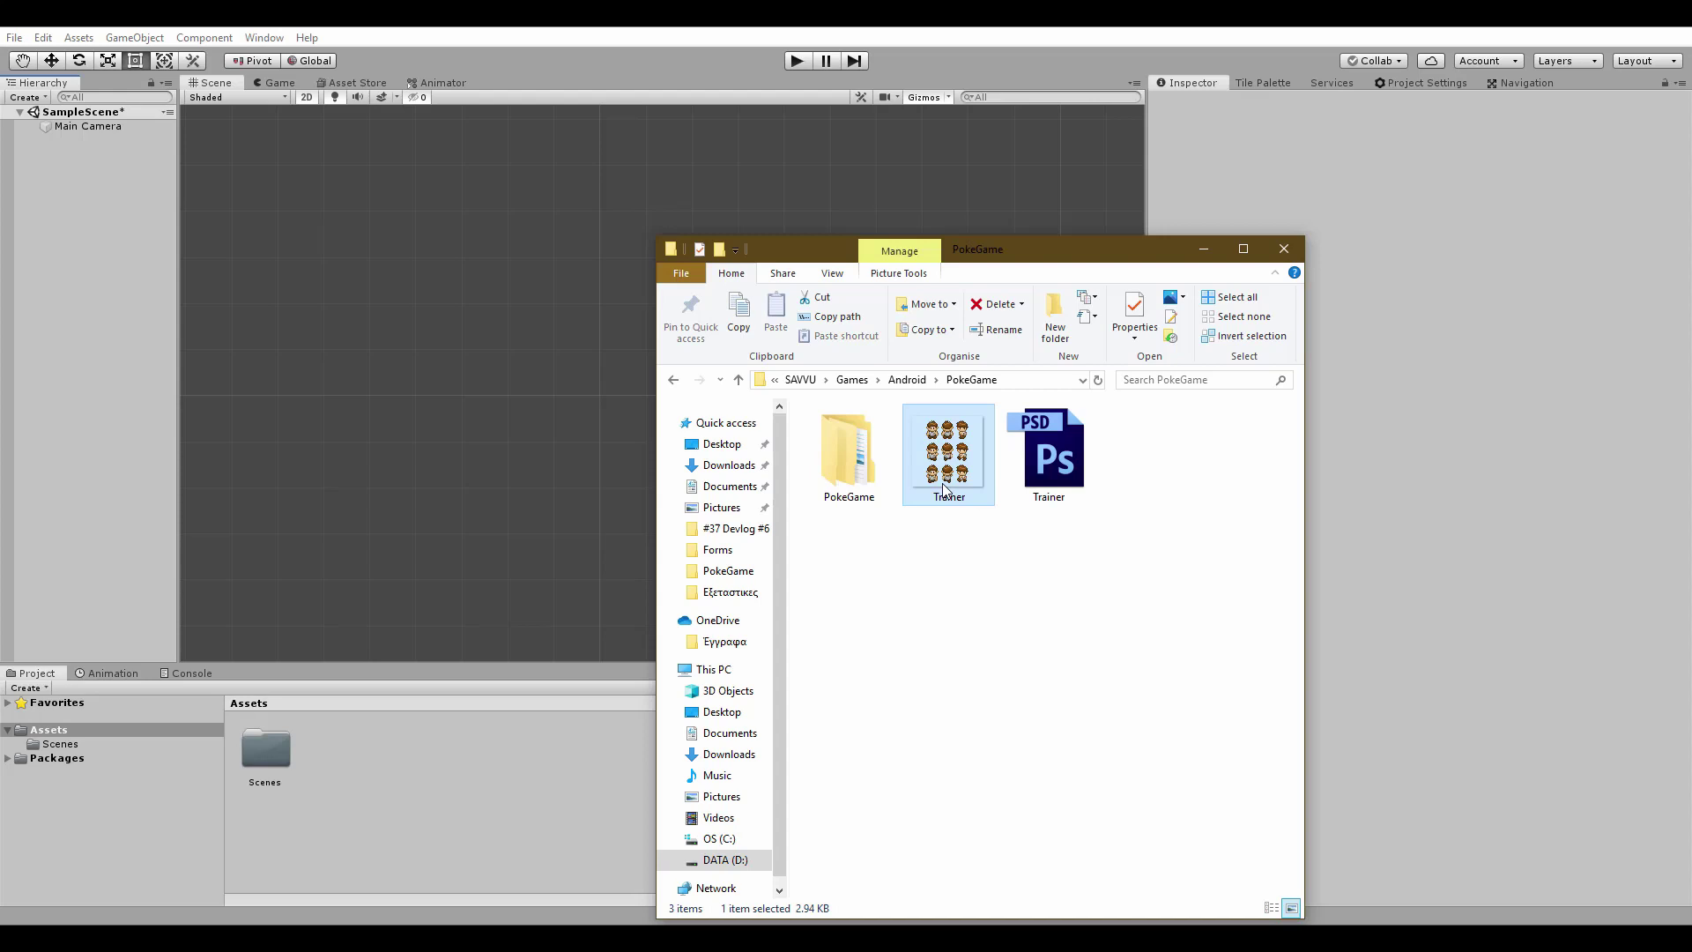
- Import the Photoshop file Trainer.psd from the PokeGame folder into Assets and place it in the scene
click(1038, 455)
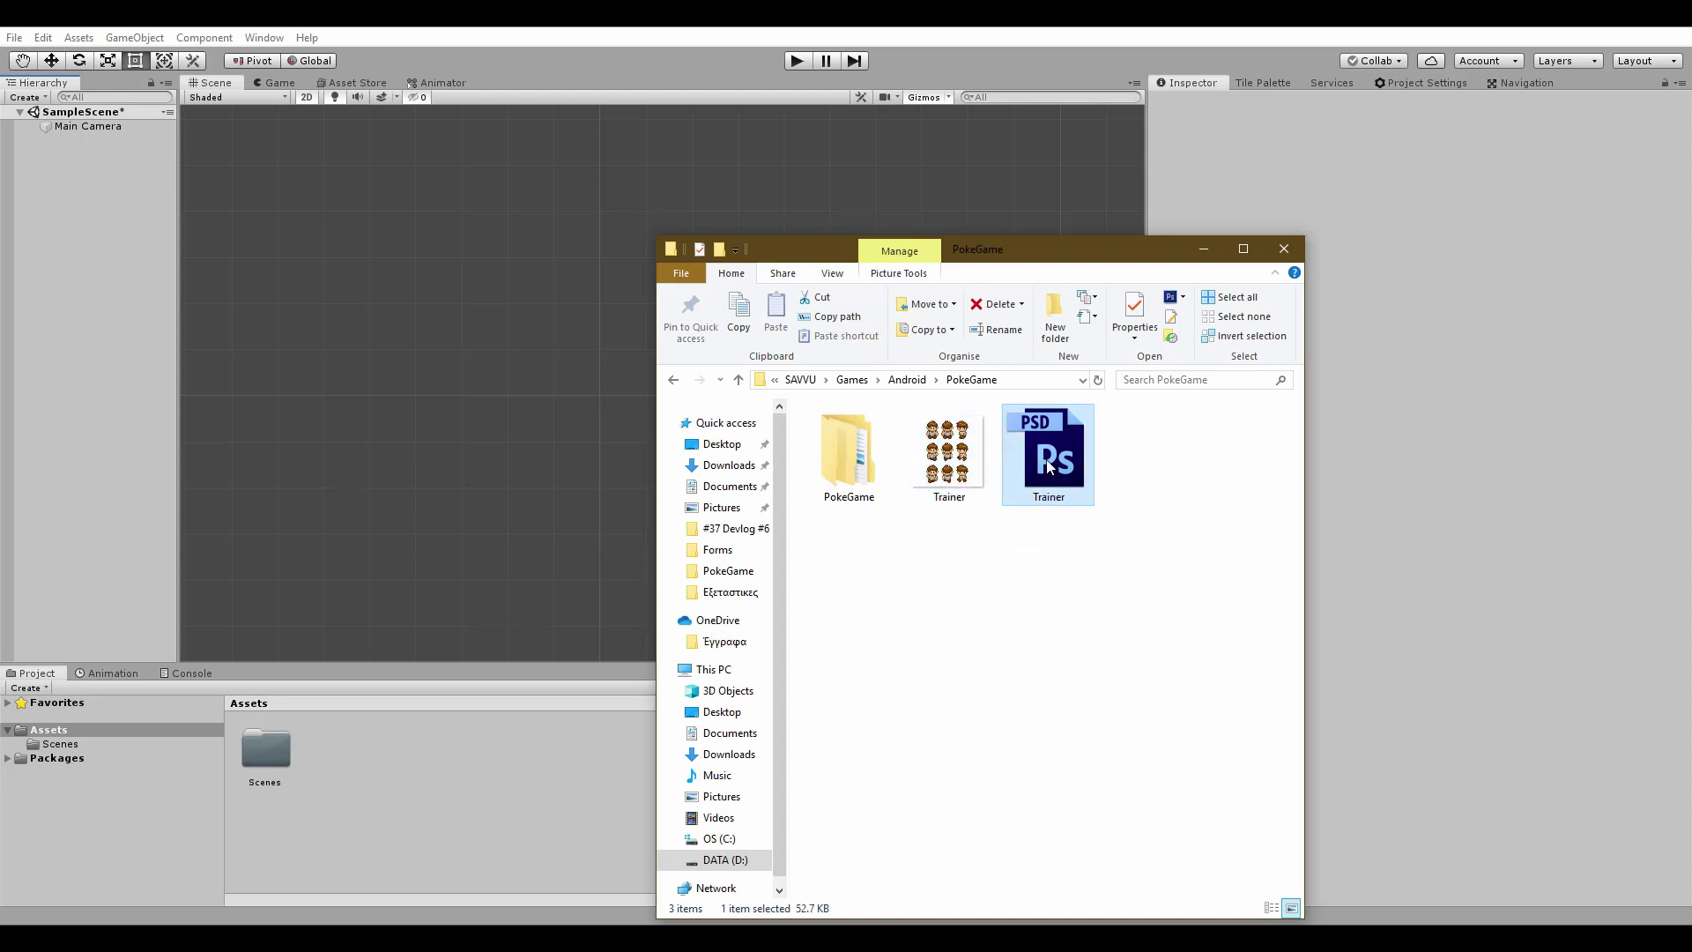
drag(1048, 490, 399, 860)
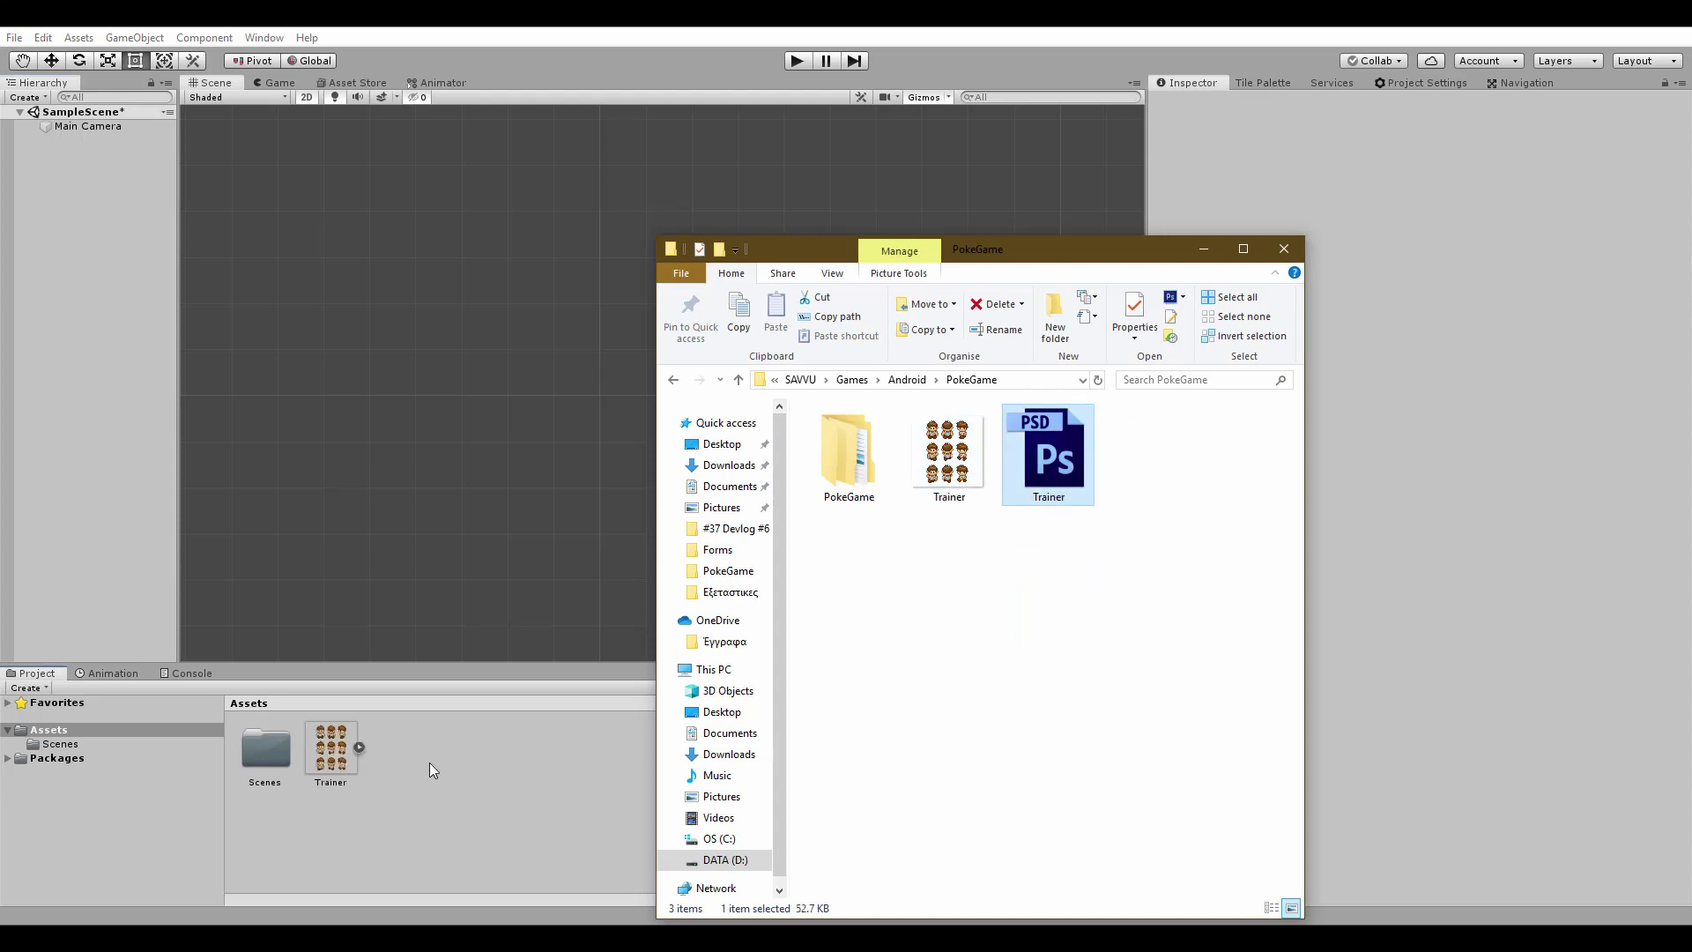
drag(333, 749, 586, 383)
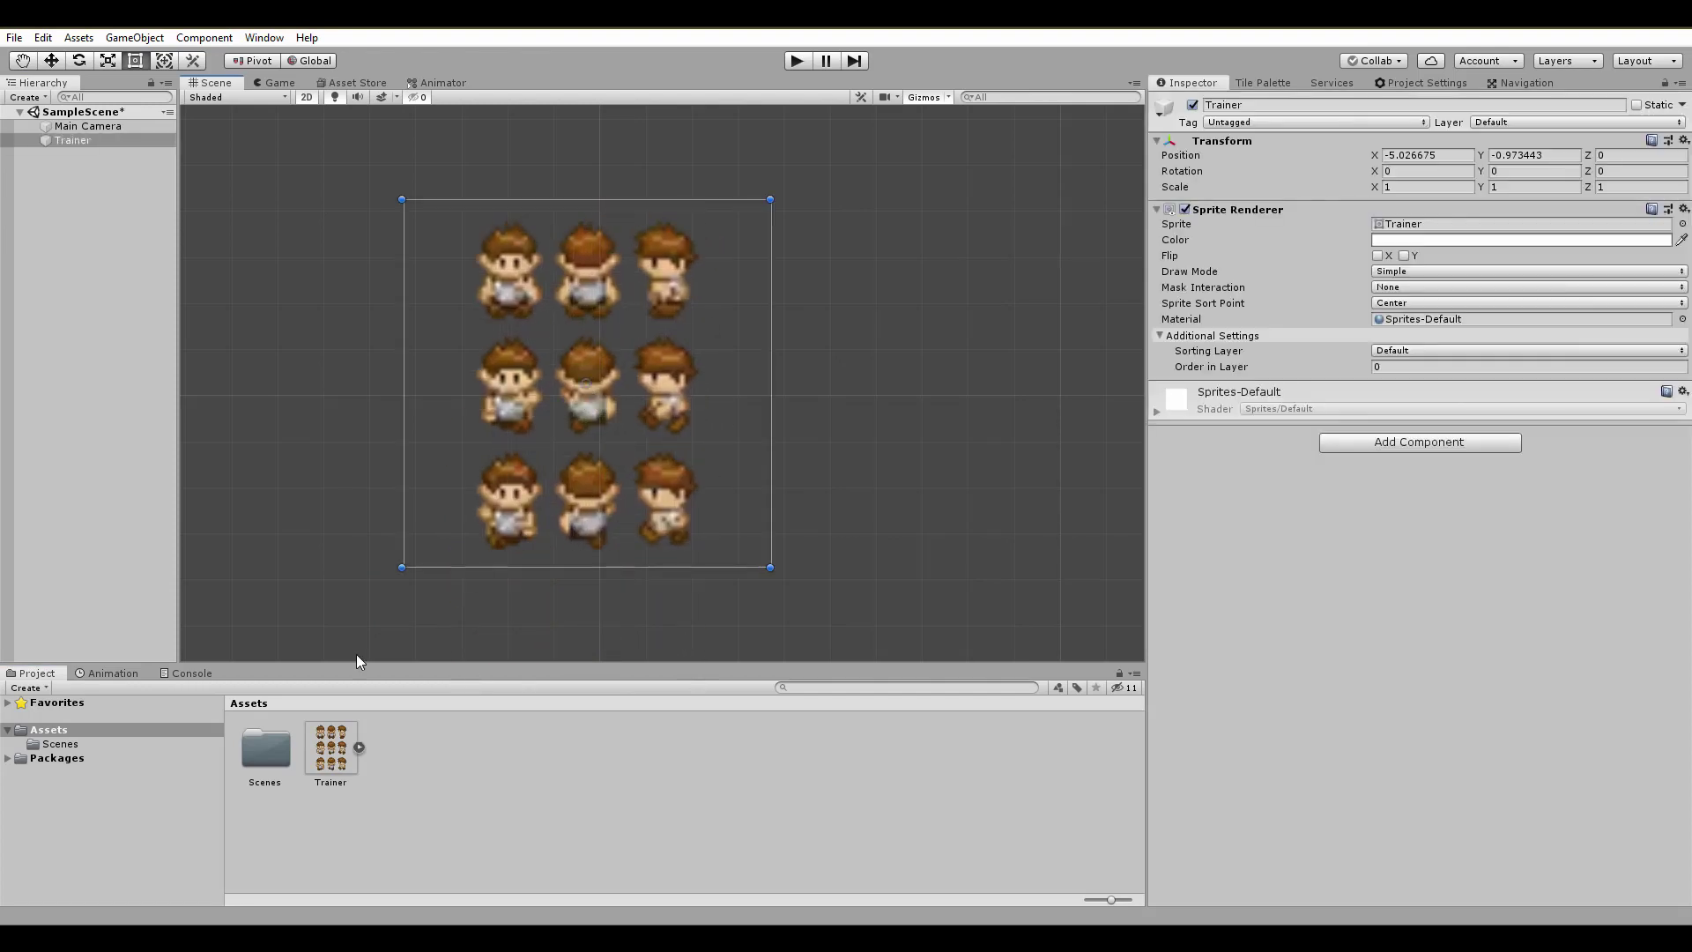
- Open the imported Trainer asset in Photoshop and close the original Trainer.psd document
click(337, 773)
double_click(332, 749)
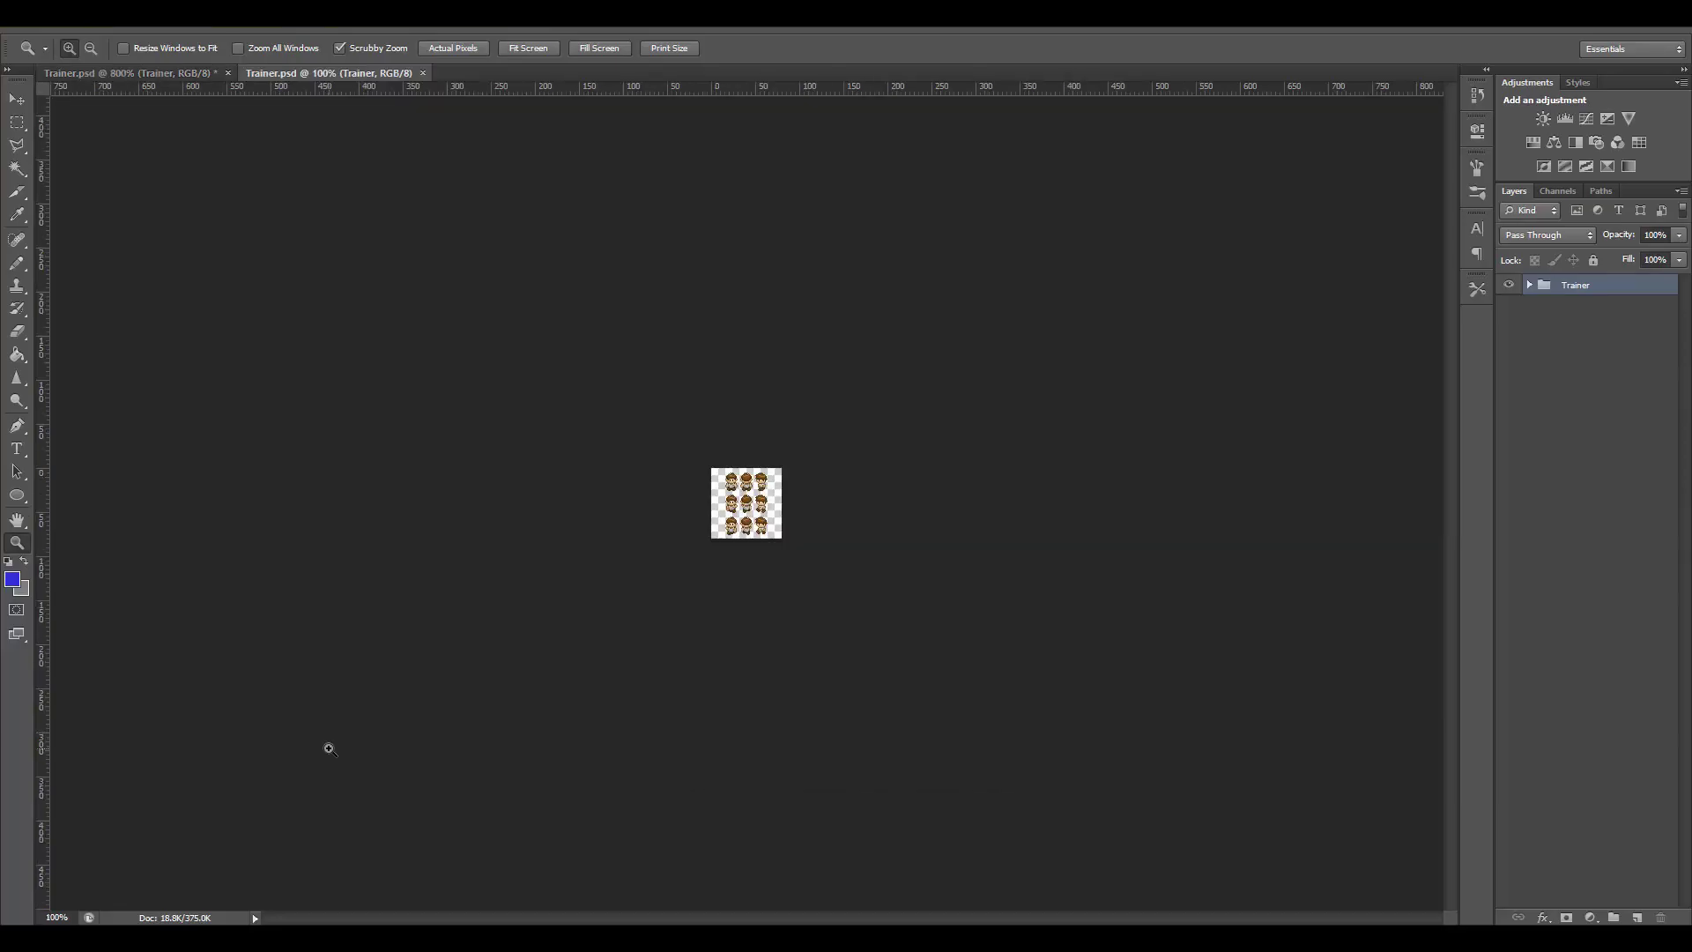
drag(756, 576, 755, 577)
key(ctrl+Tab)
key(ctrl+w)
click(833, 359)
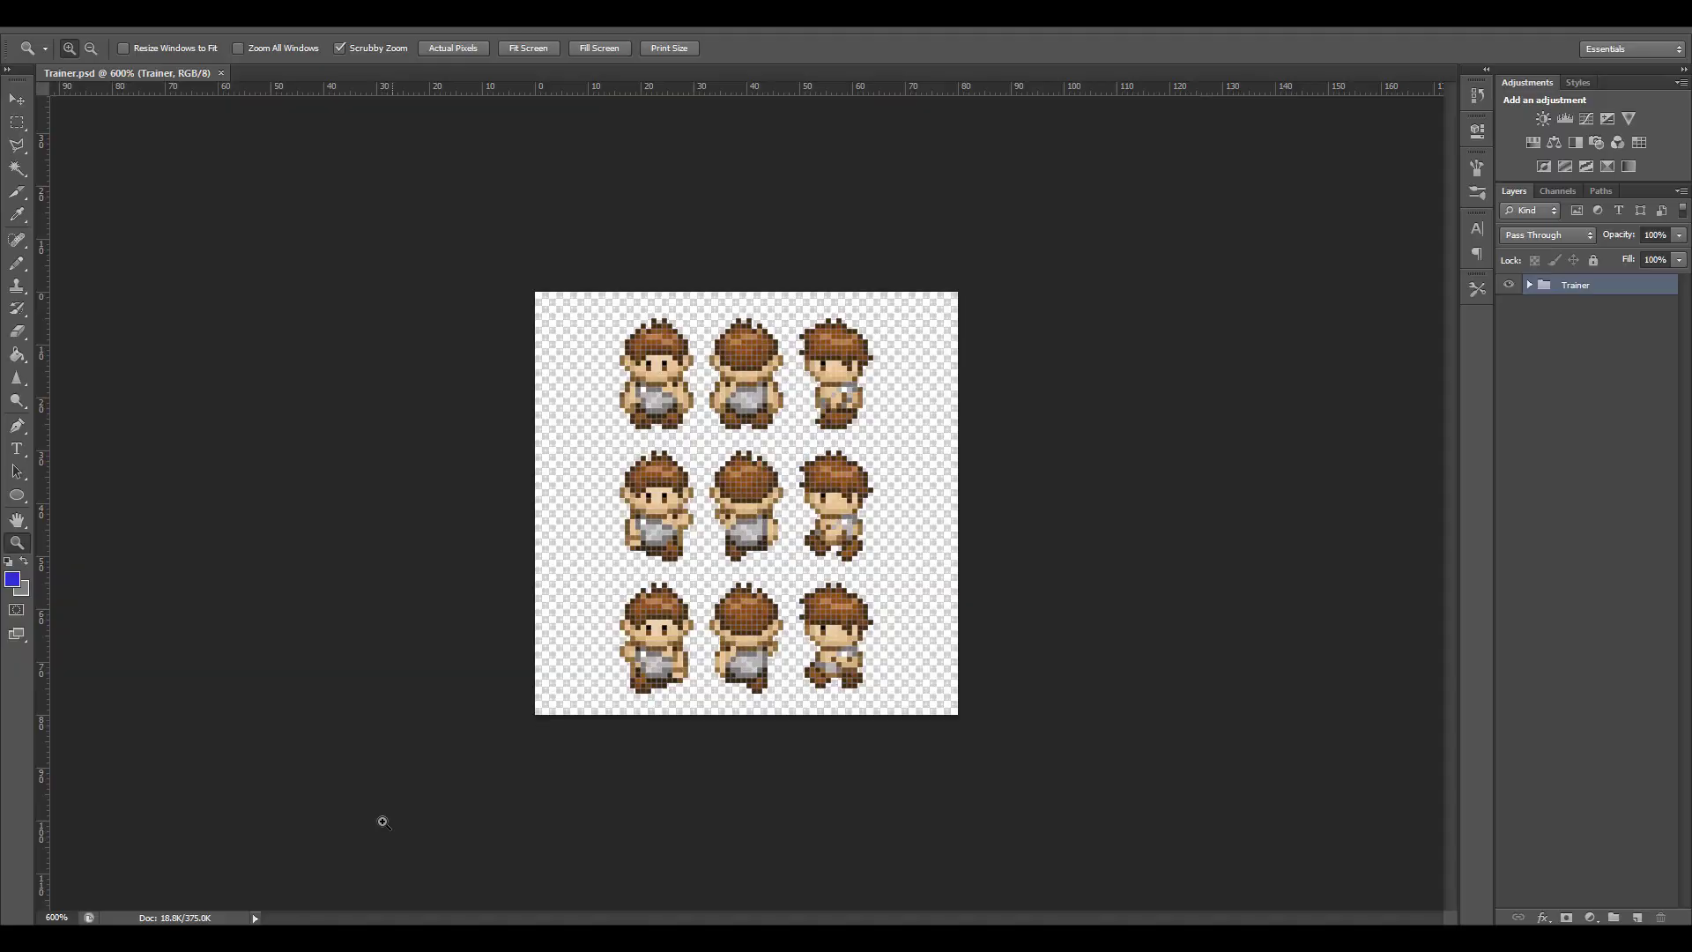
- Return to Unity and check the imported Trainer.psd in the project's Assets folder in File Explorer
key(alt+Tab)
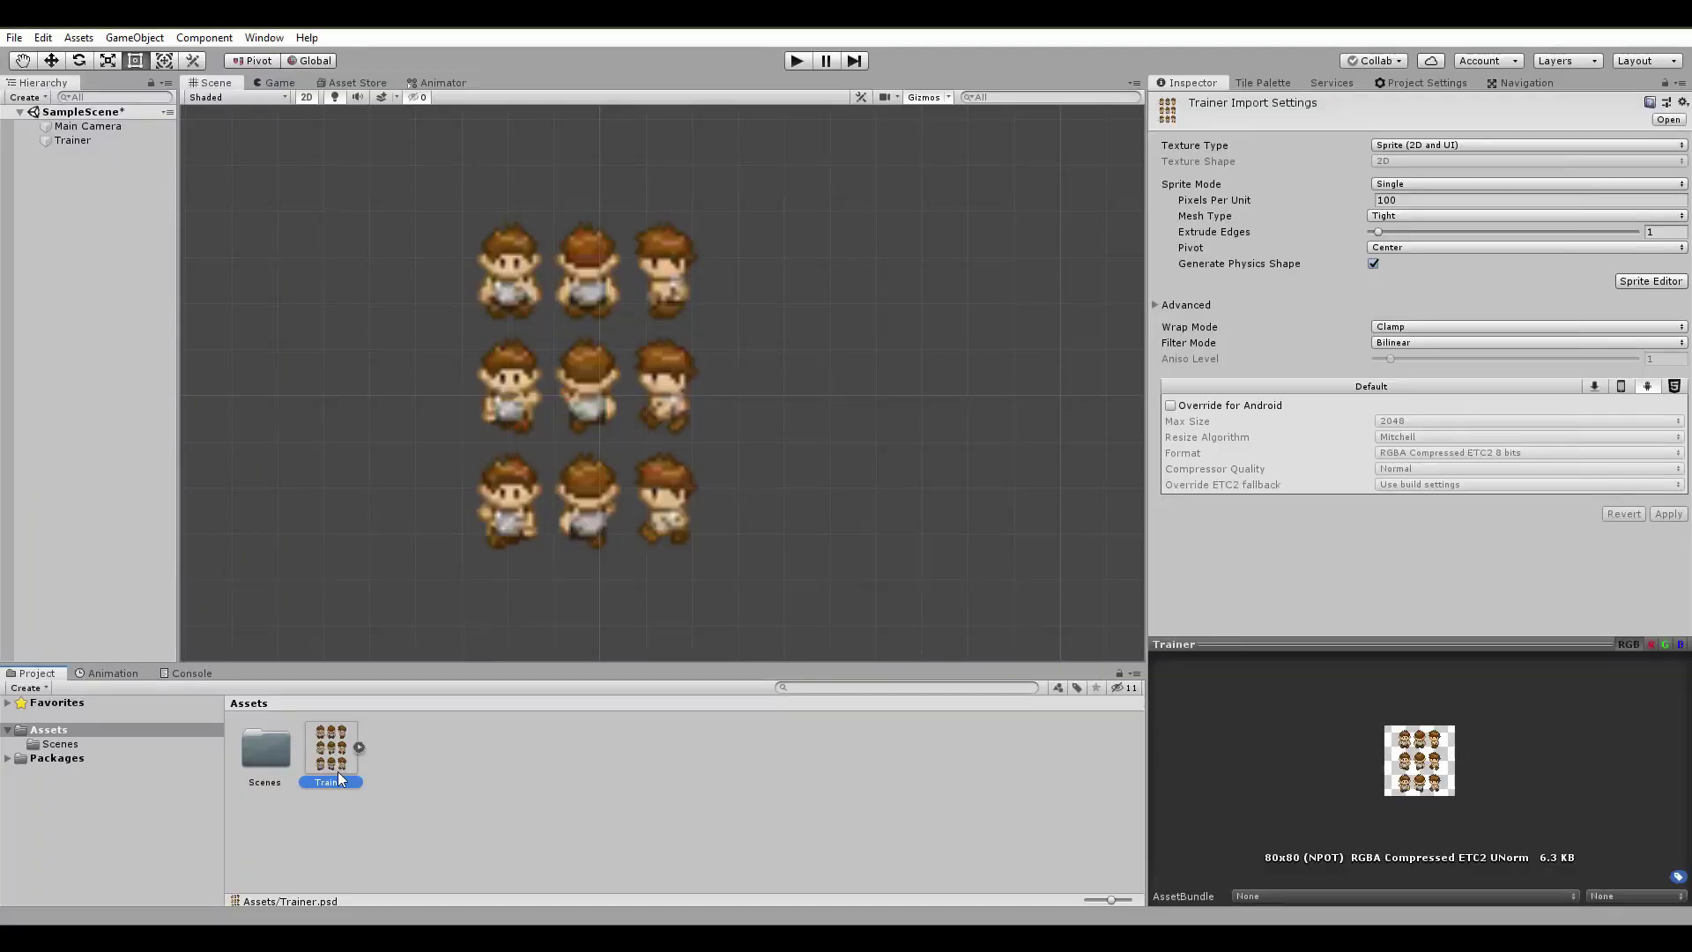
key(alt+Tab)
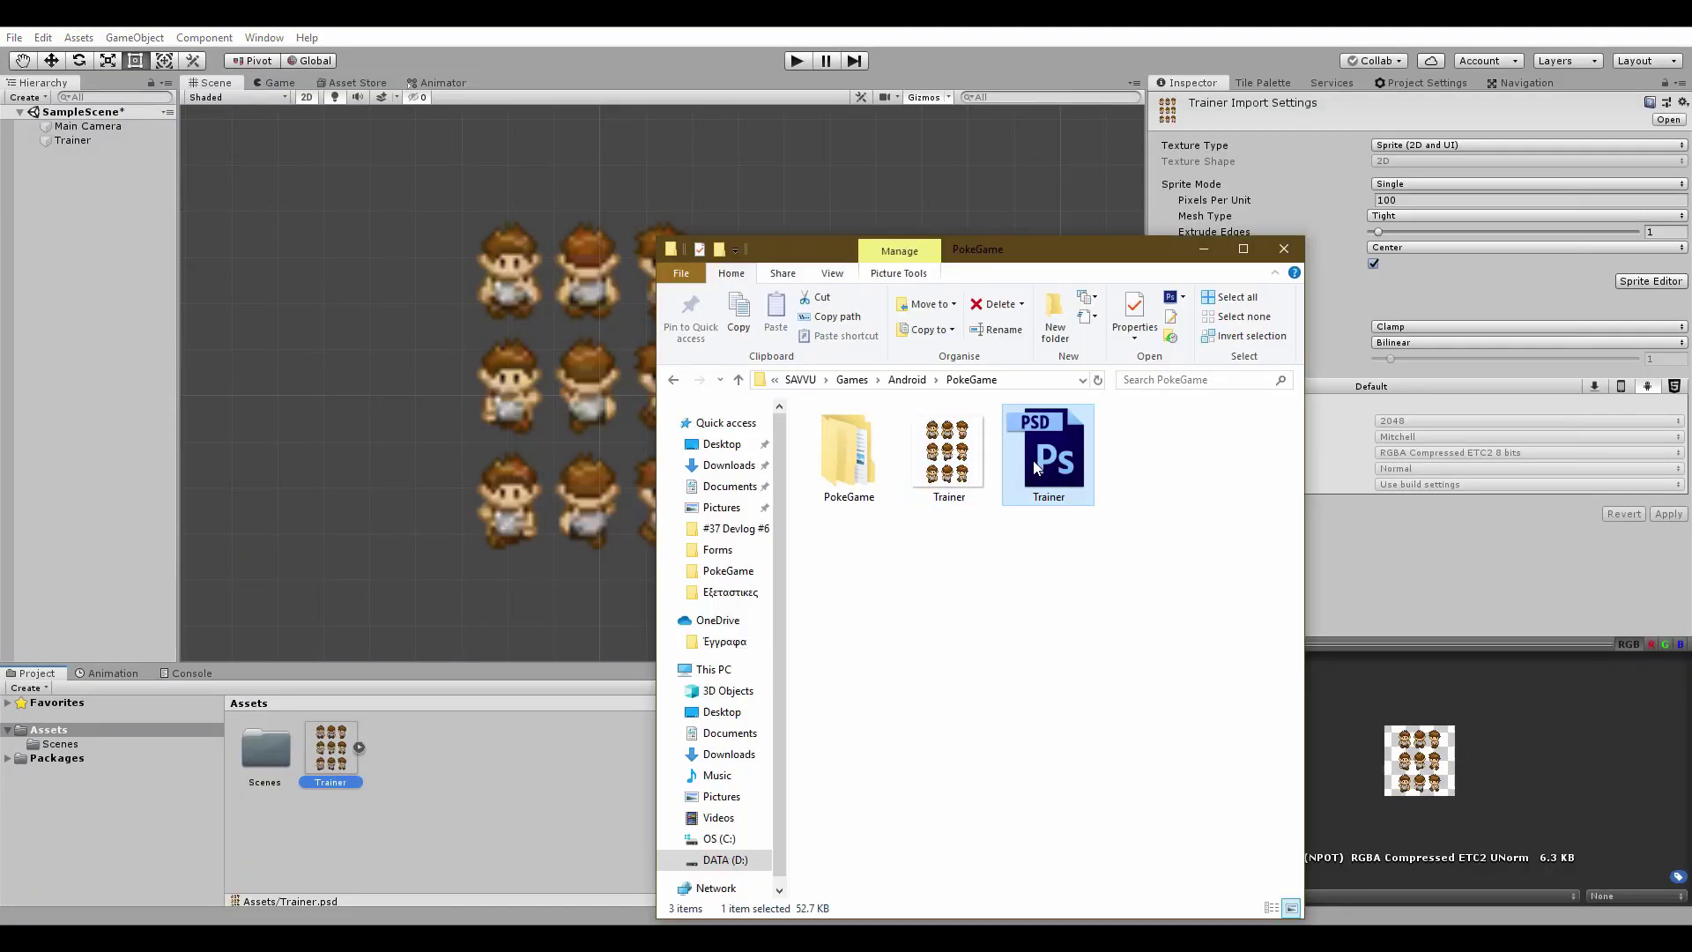
click(340, 747)
right_click(324, 743)
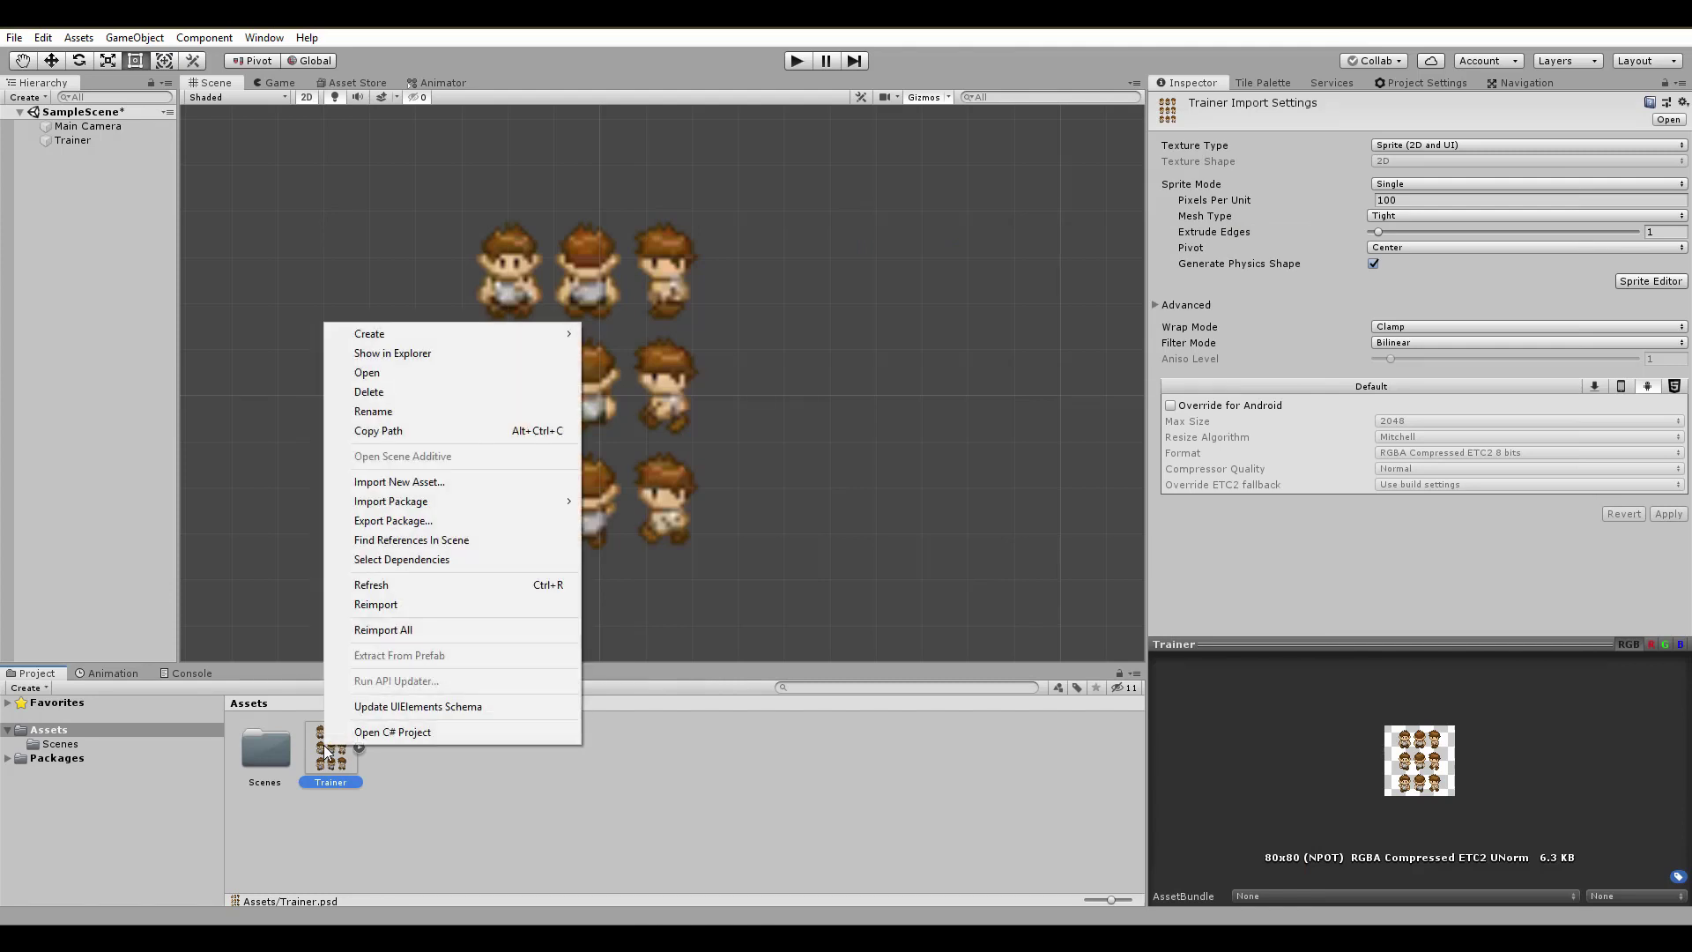
click(405, 353)
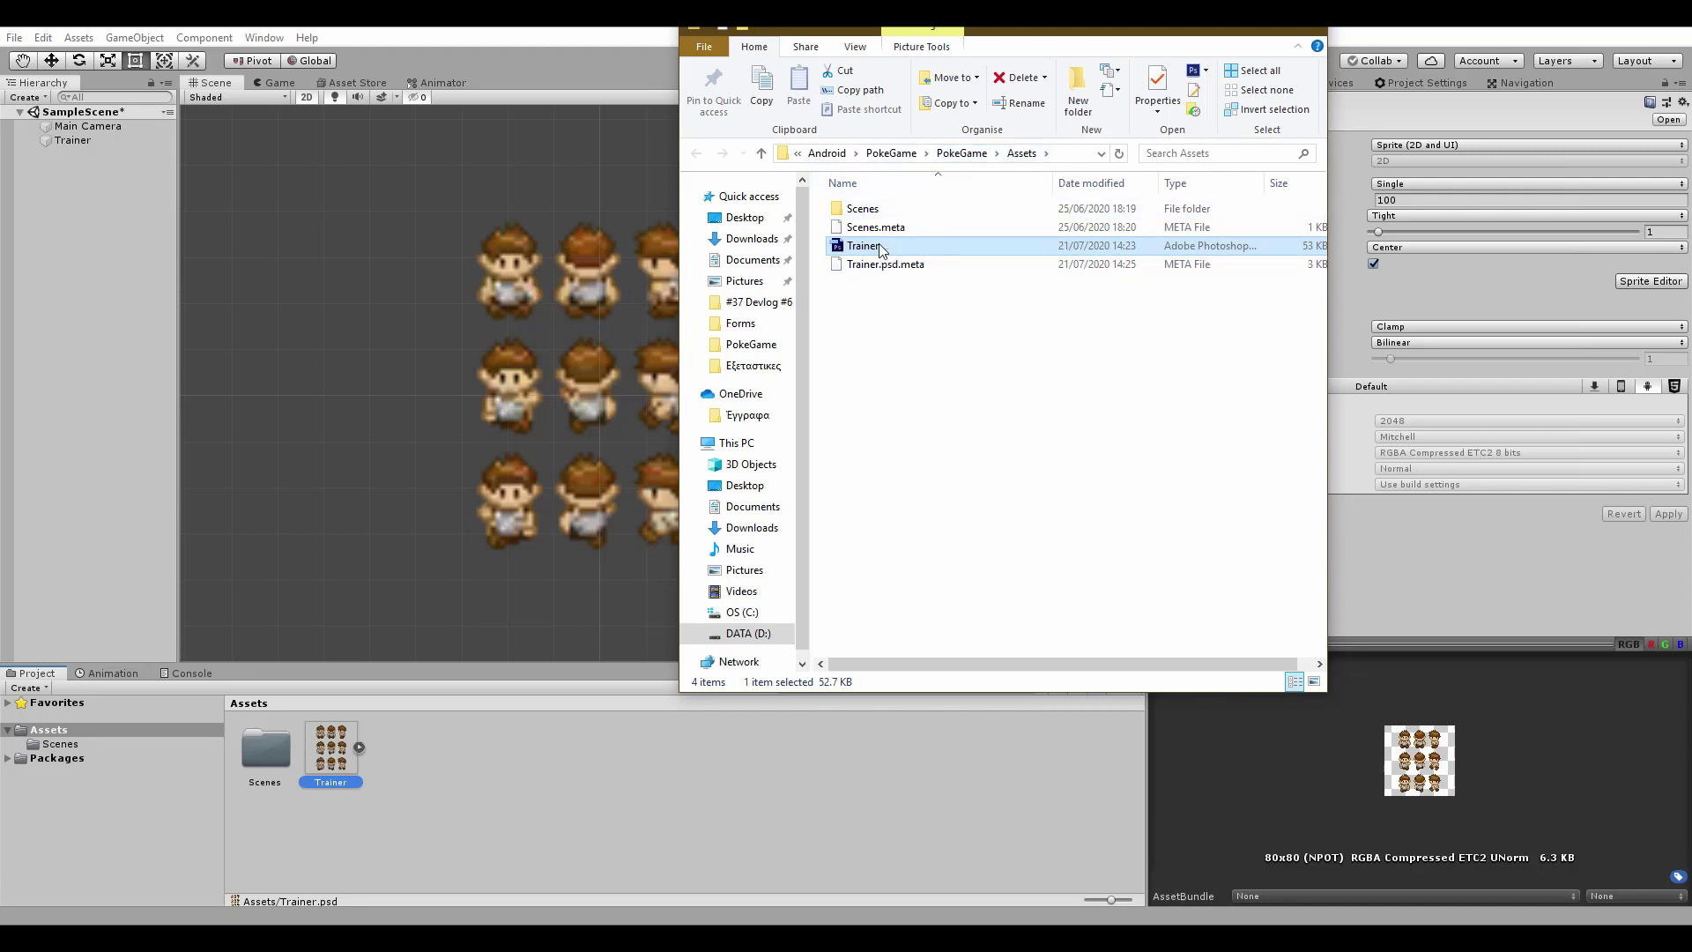
click(1304, 32)
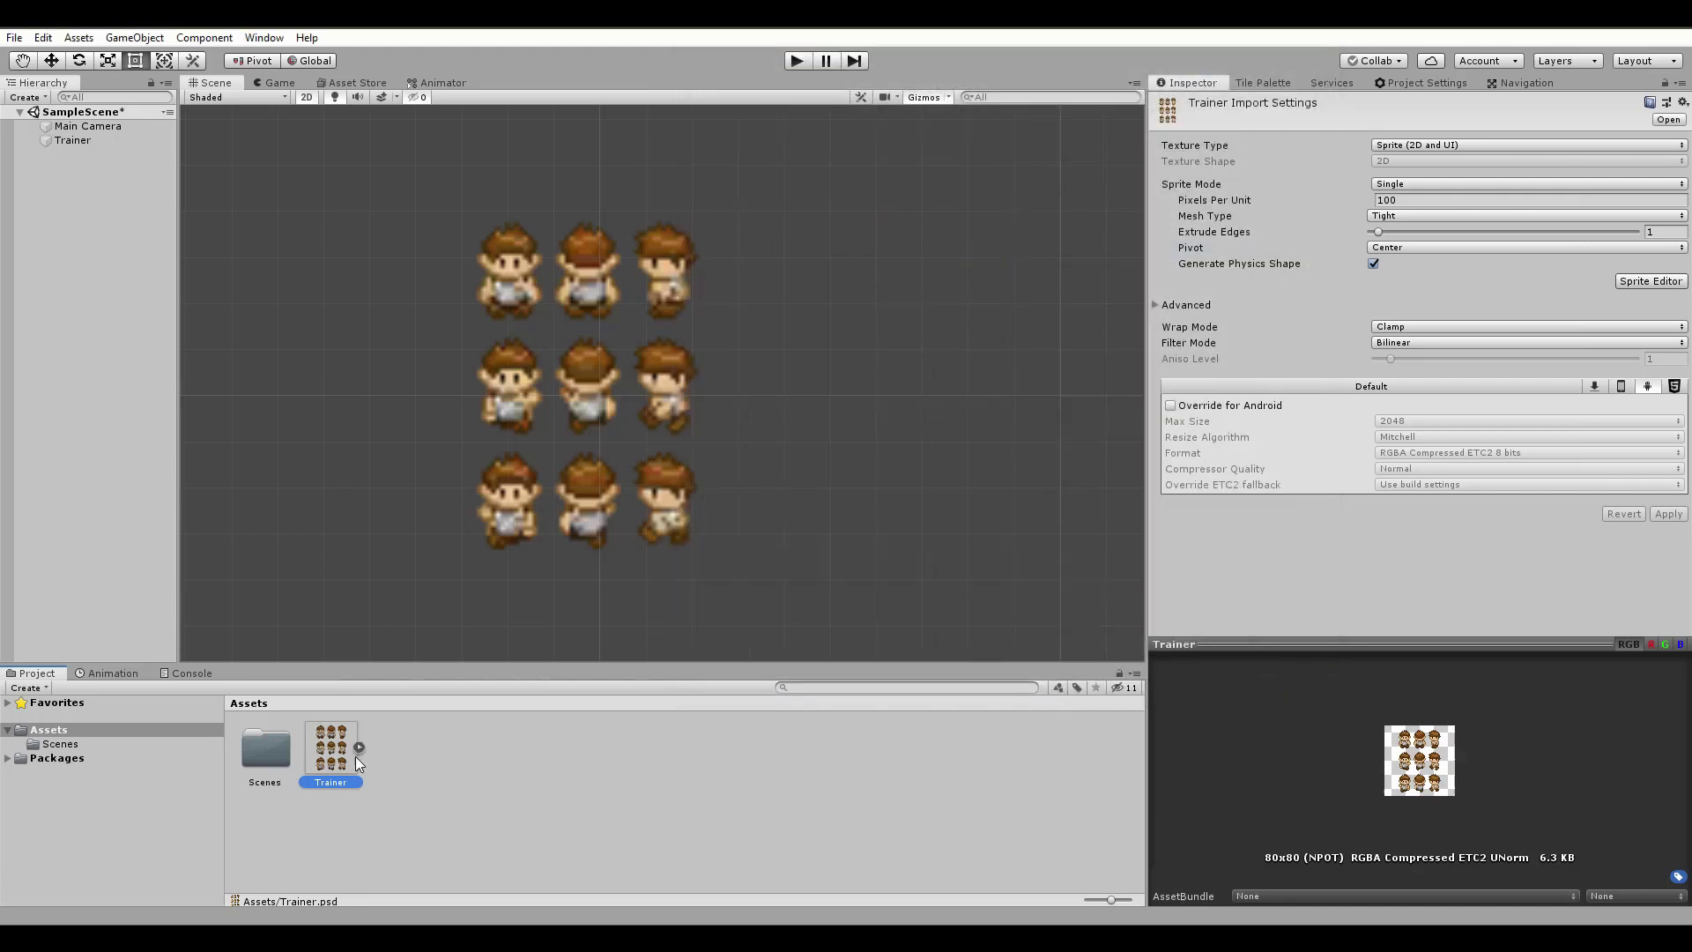
- Open the Trainer asset in Photoshop and, on a new layer, paint the first front-facing character's hair blue with the 1 px Pencil
double_click(342, 756)
key(ctrl+plus)
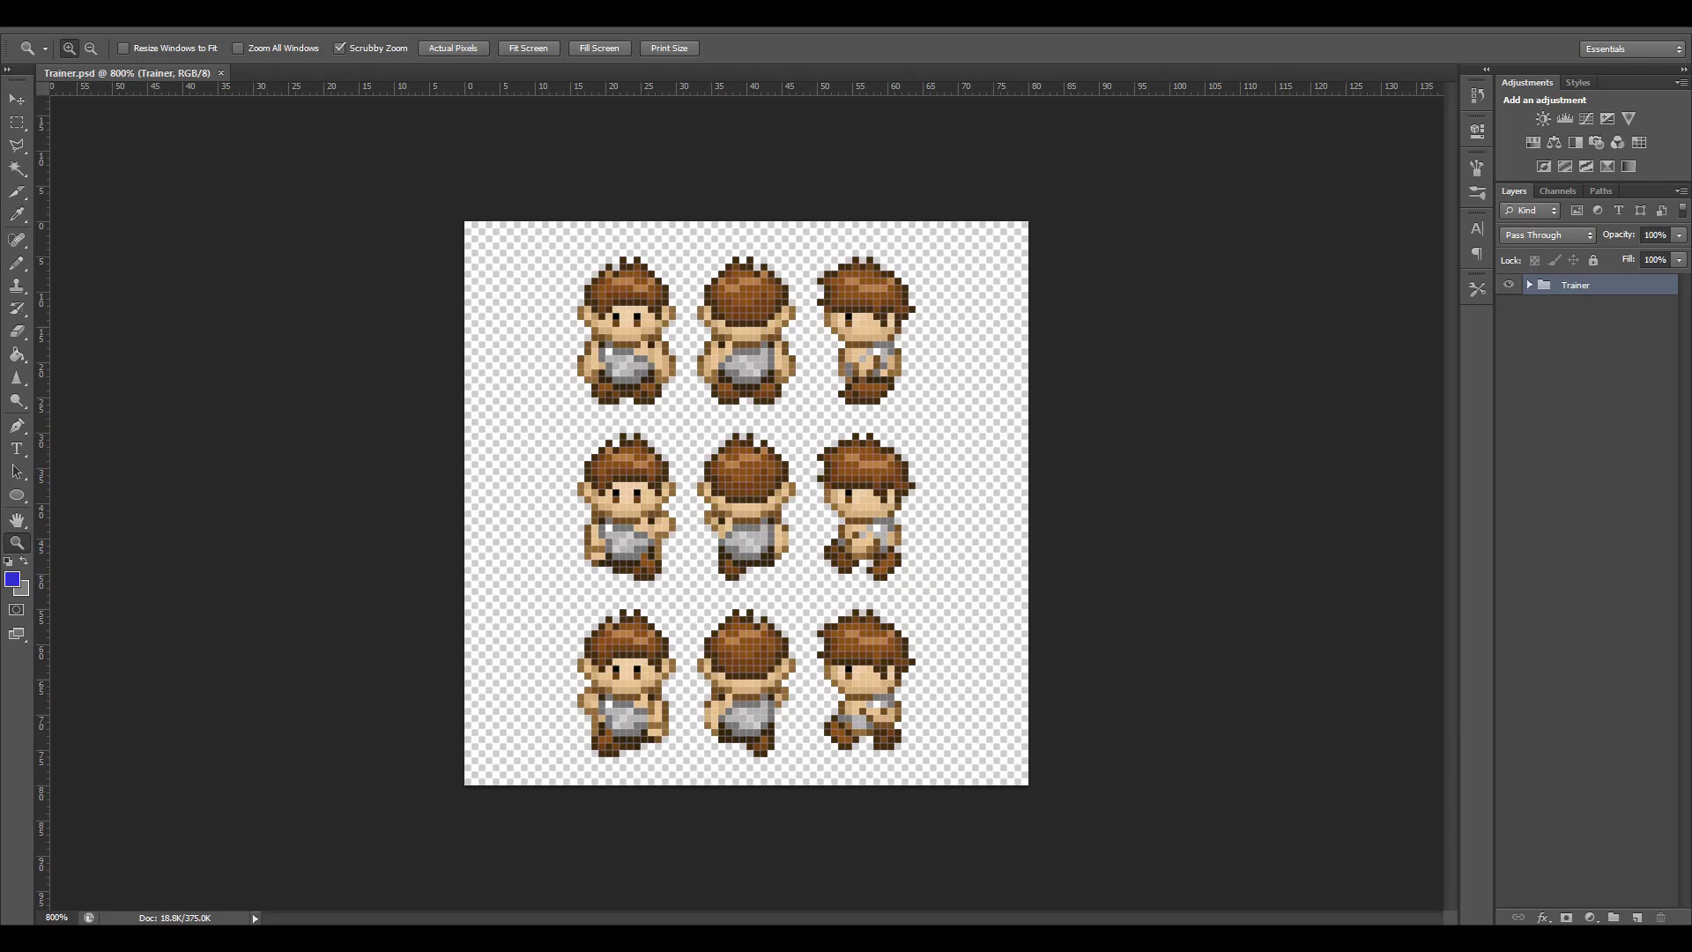
click(1636, 917)
click(16, 263)
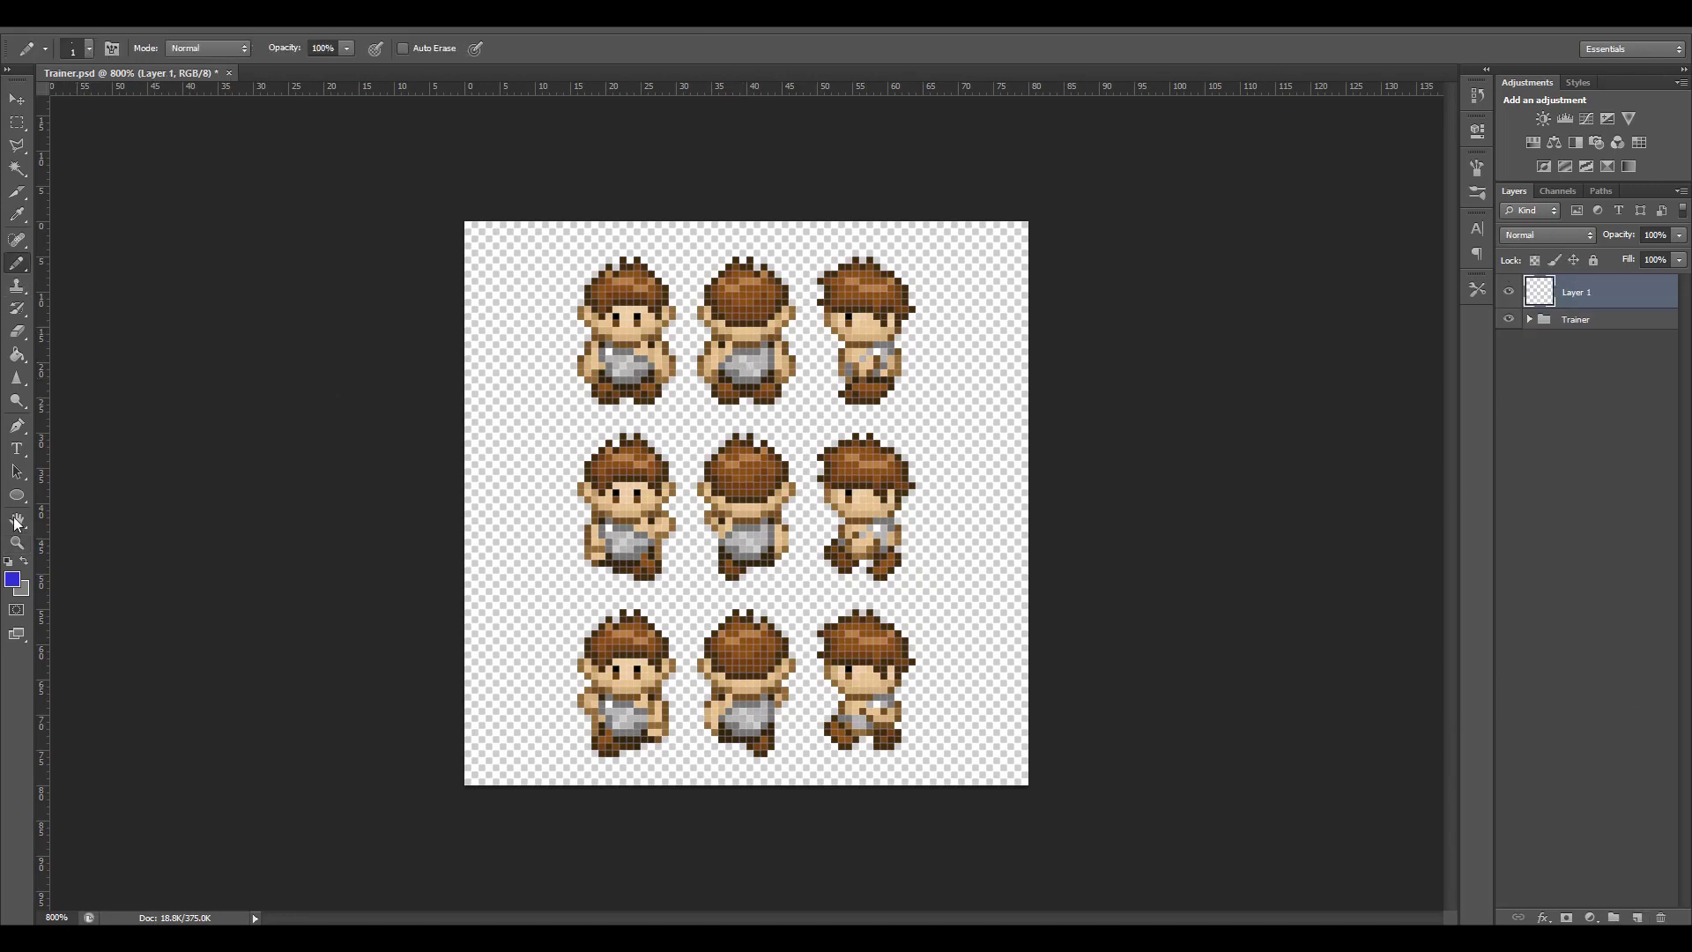
alt+scroll(643, 196, up, 4)
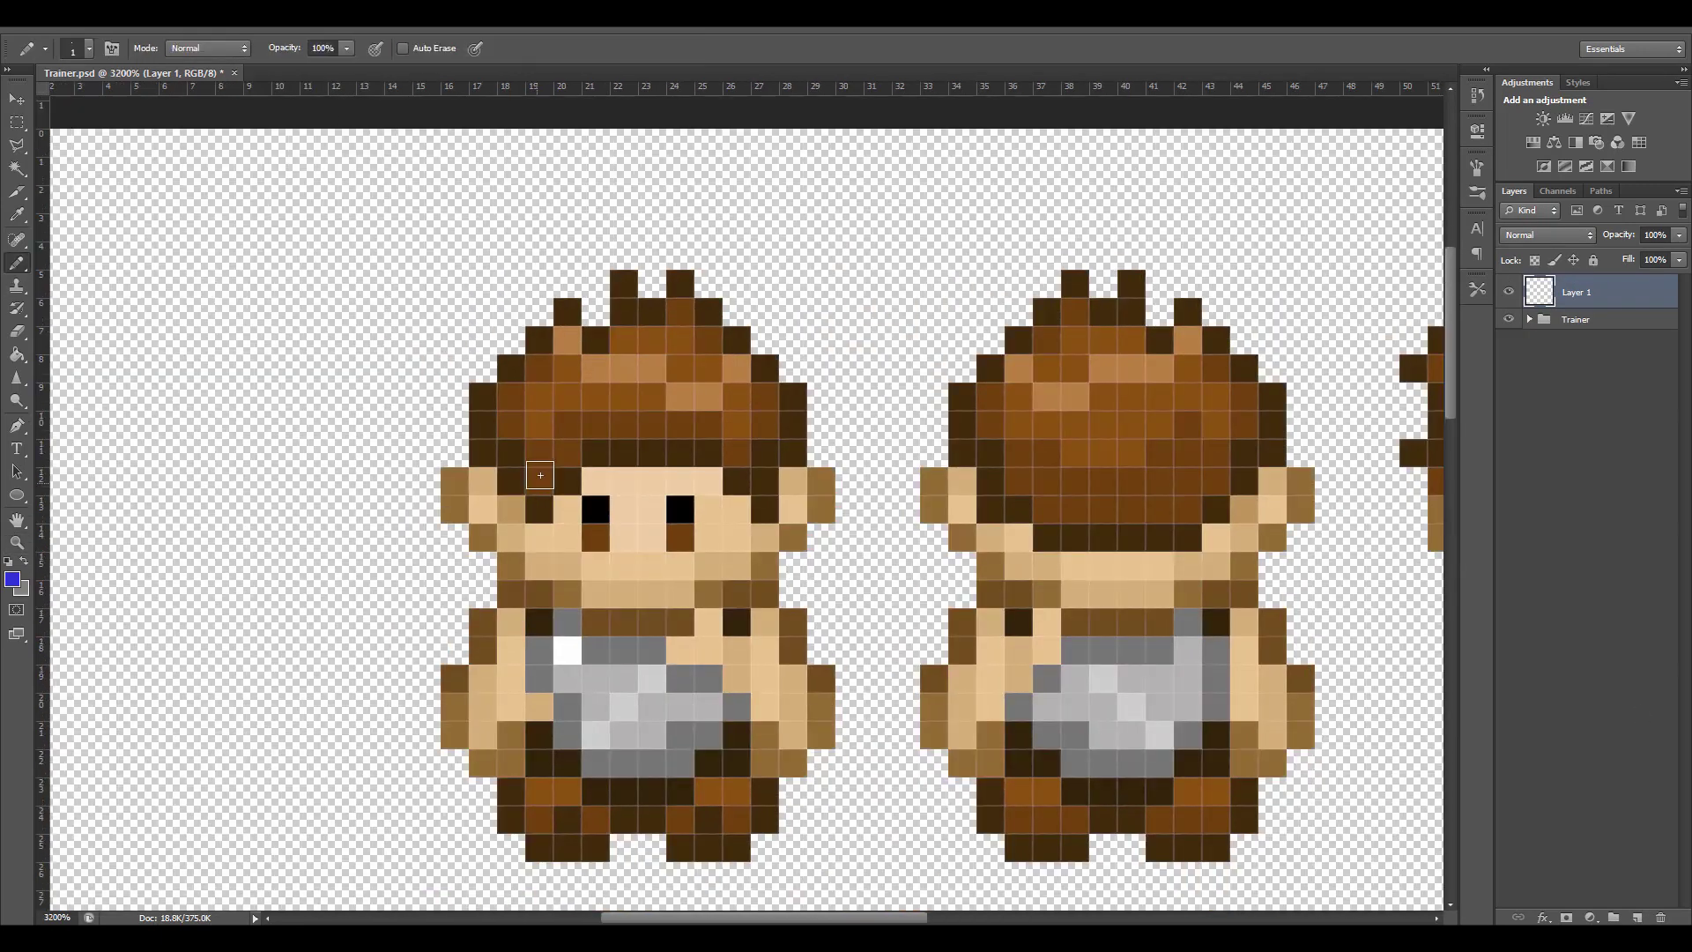
mouse_move(540, 476)
mouse_down()
mouse_move(543, 399)
mouse_move(565, 368)
mouse_move(604, 382)
mouse_move(664, 342)
mouse_move(591, 367)
mouse_move(700, 345)
mouse_move(755, 423)
mouse_up()
mouse_move(566, 426)
mouse_down()
mouse_move(638, 391)
mouse_move(710, 393)
mouse_up()
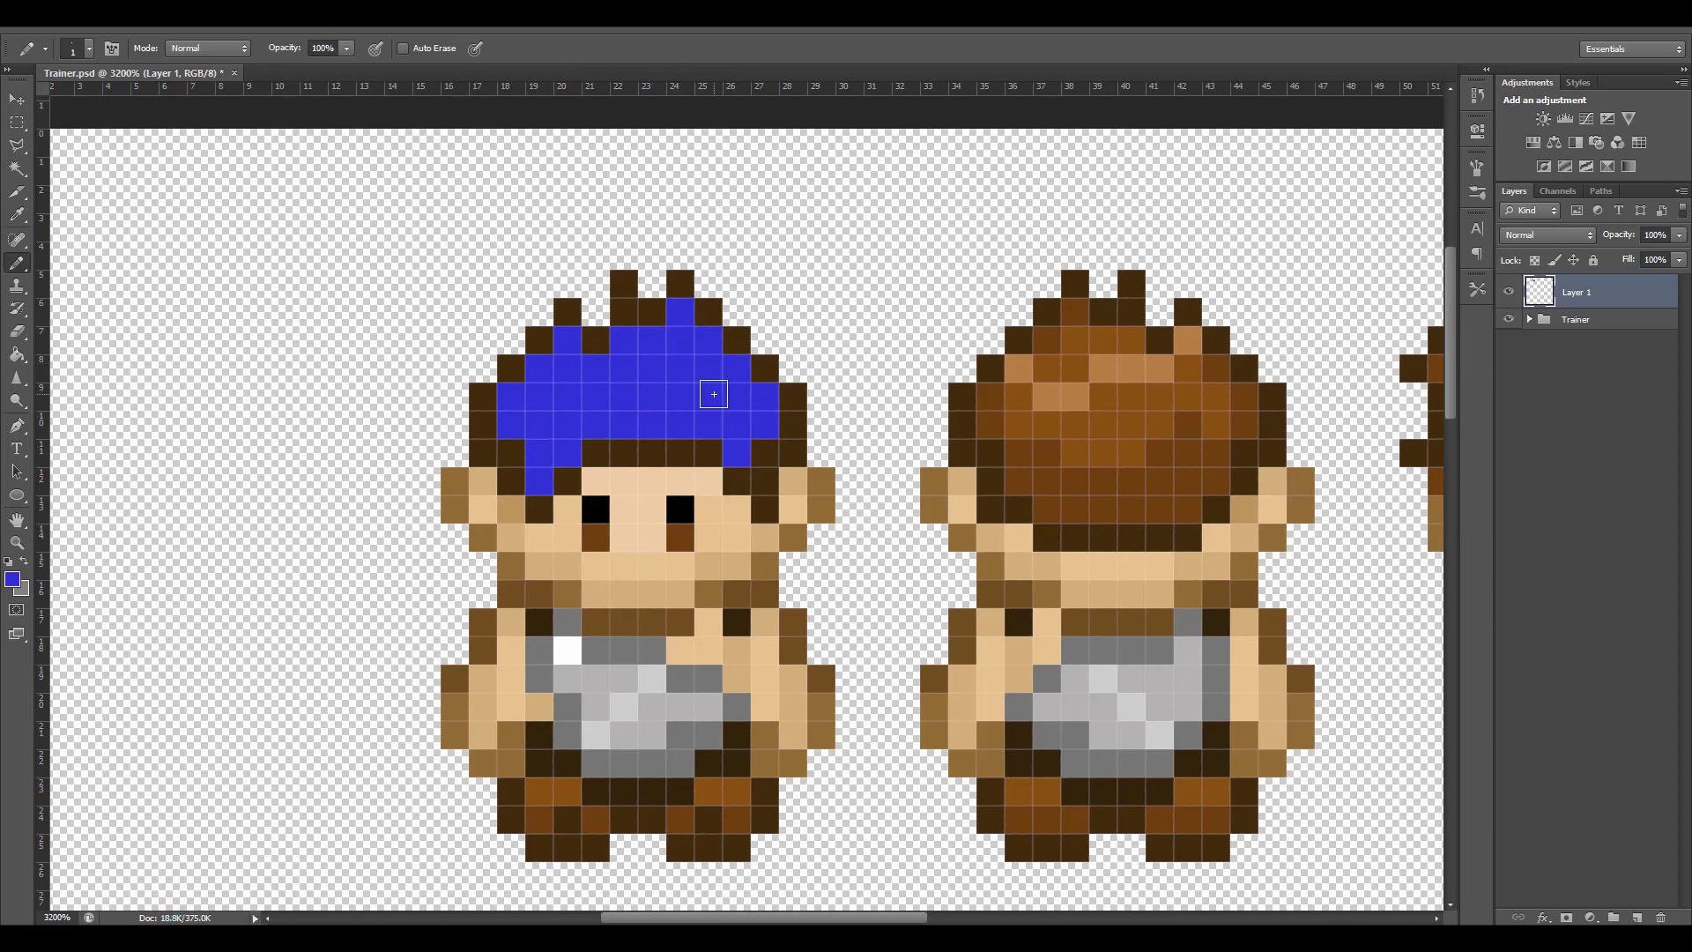
- Save the recoloured Trainer.psd and return to Unity to update the sprite
click(17, 543)
alt+scroll(783, 523, down, 4)
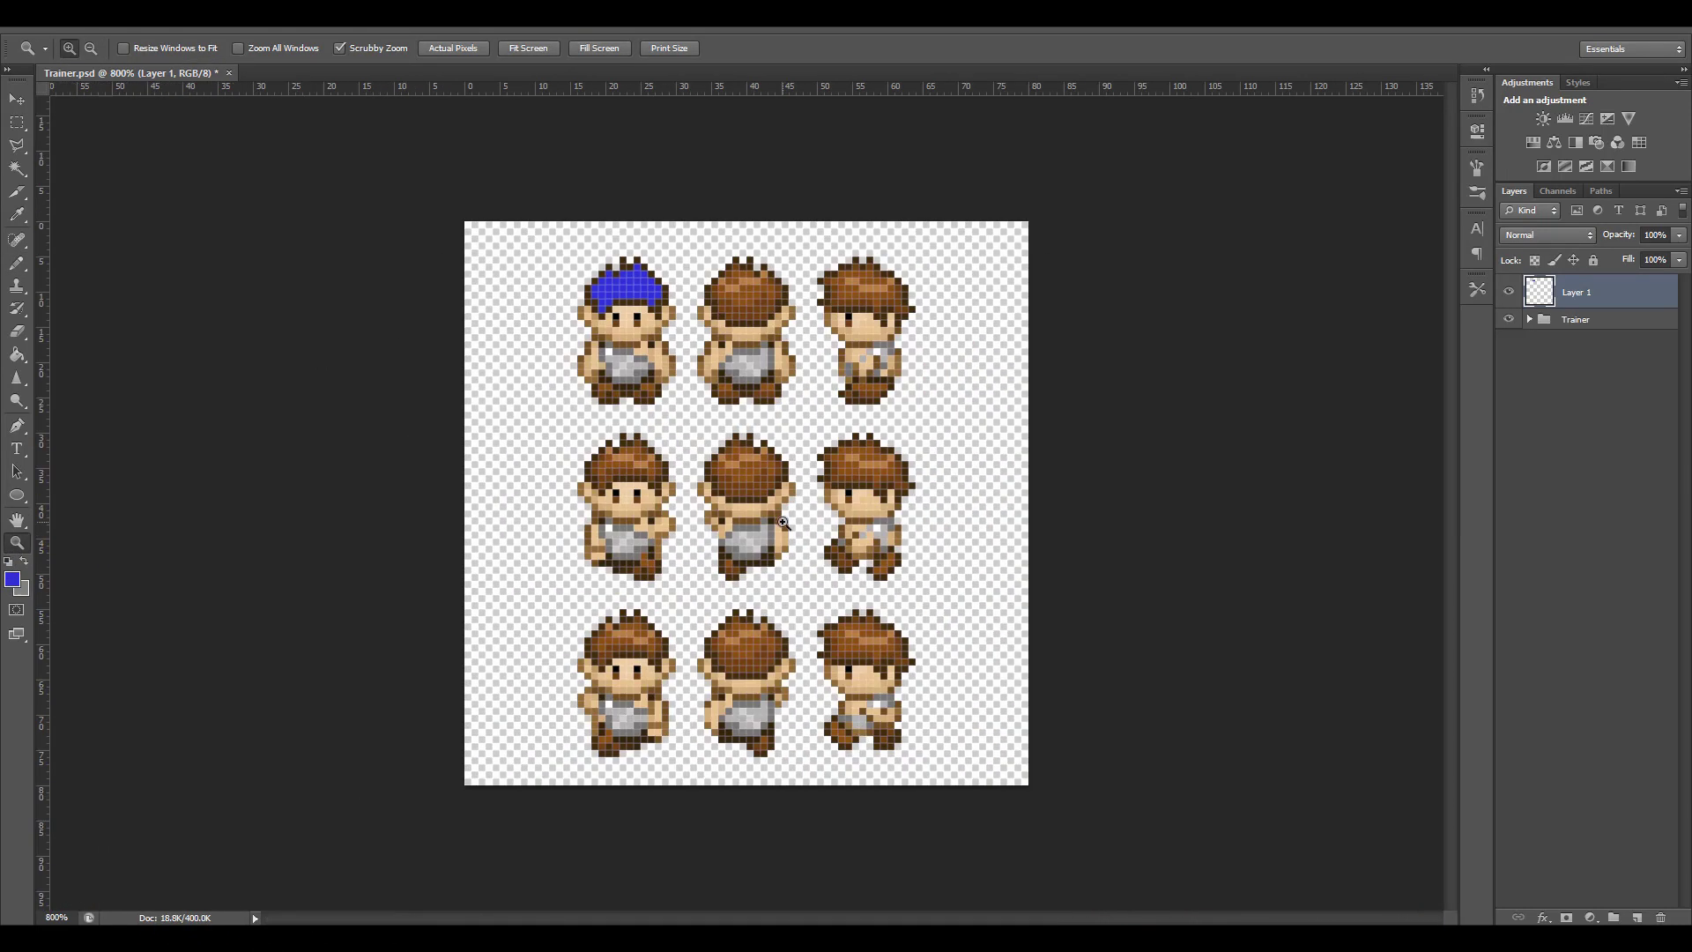
key(ctrl+s)
key(alt+Tab)
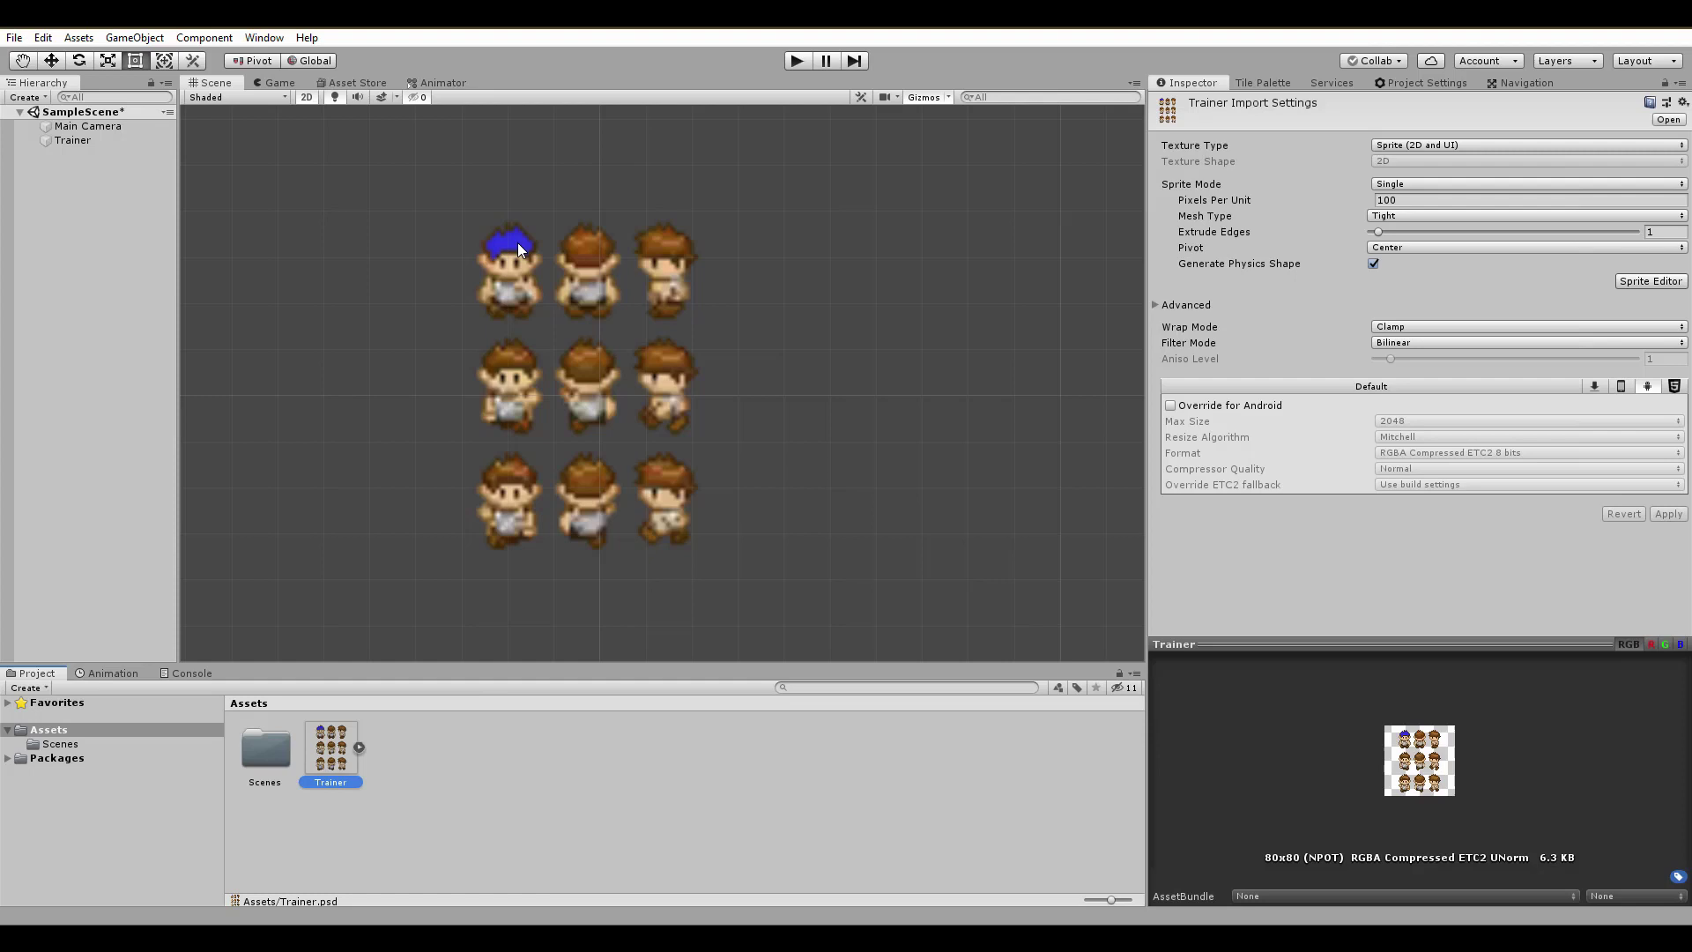
- Set the Trainer texture's Filter Mode to Point (no filter) and apply the import settings
scroll(505, 372, up, 4)
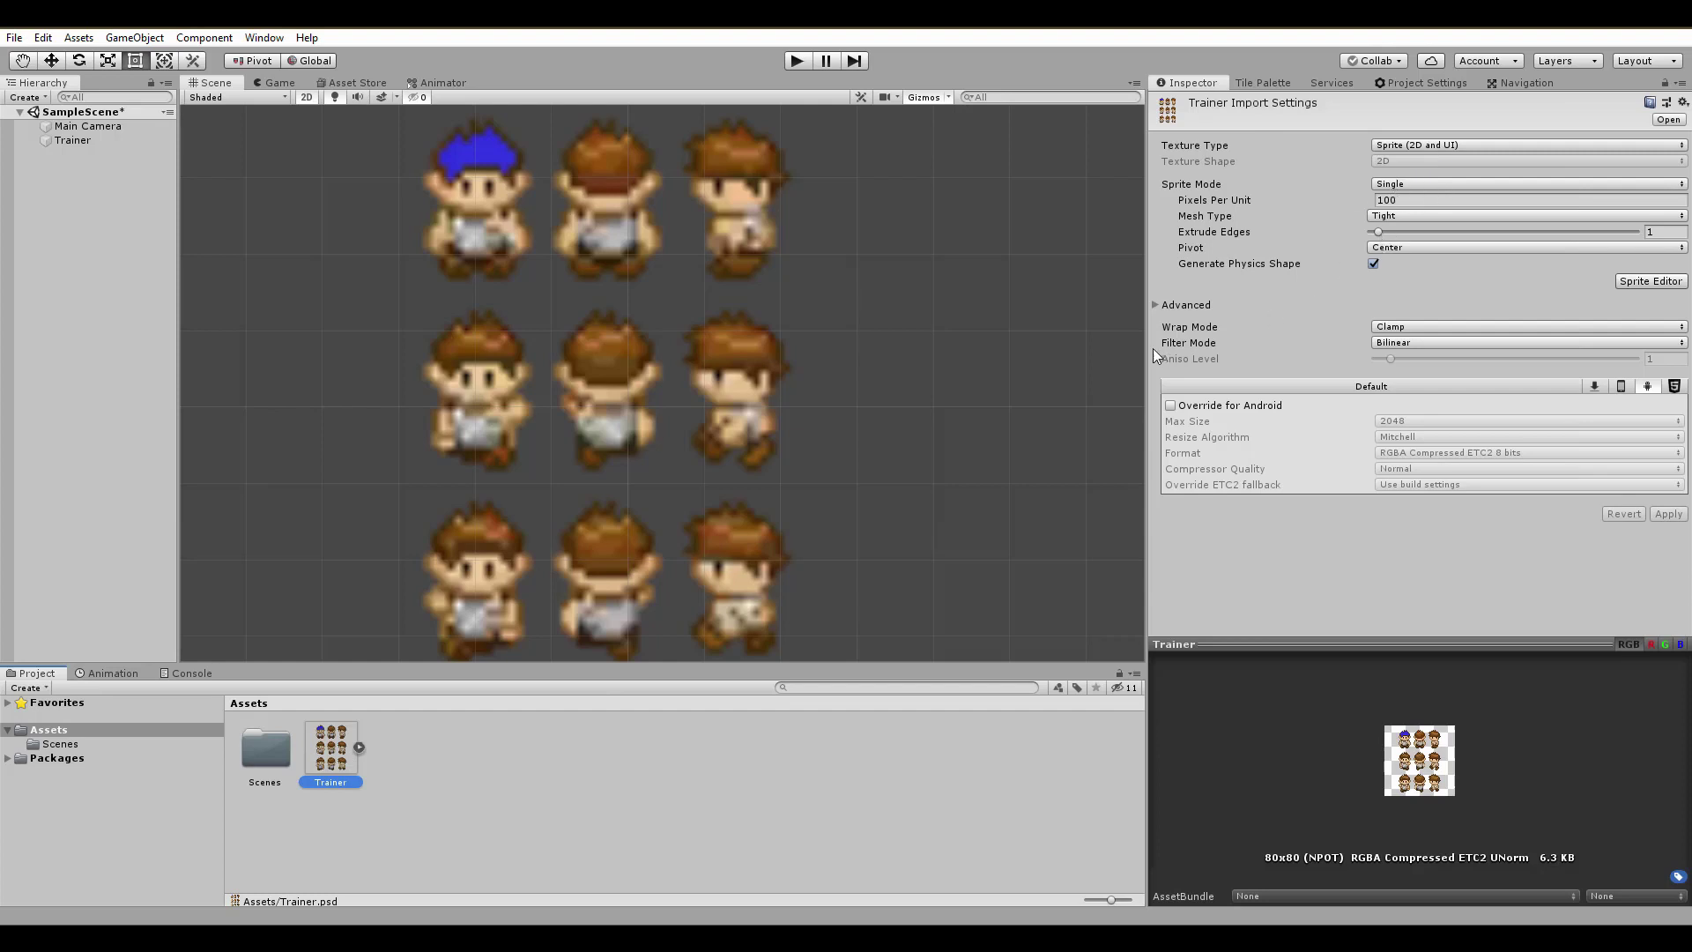
click(1401, 342)
click(1431, 365)
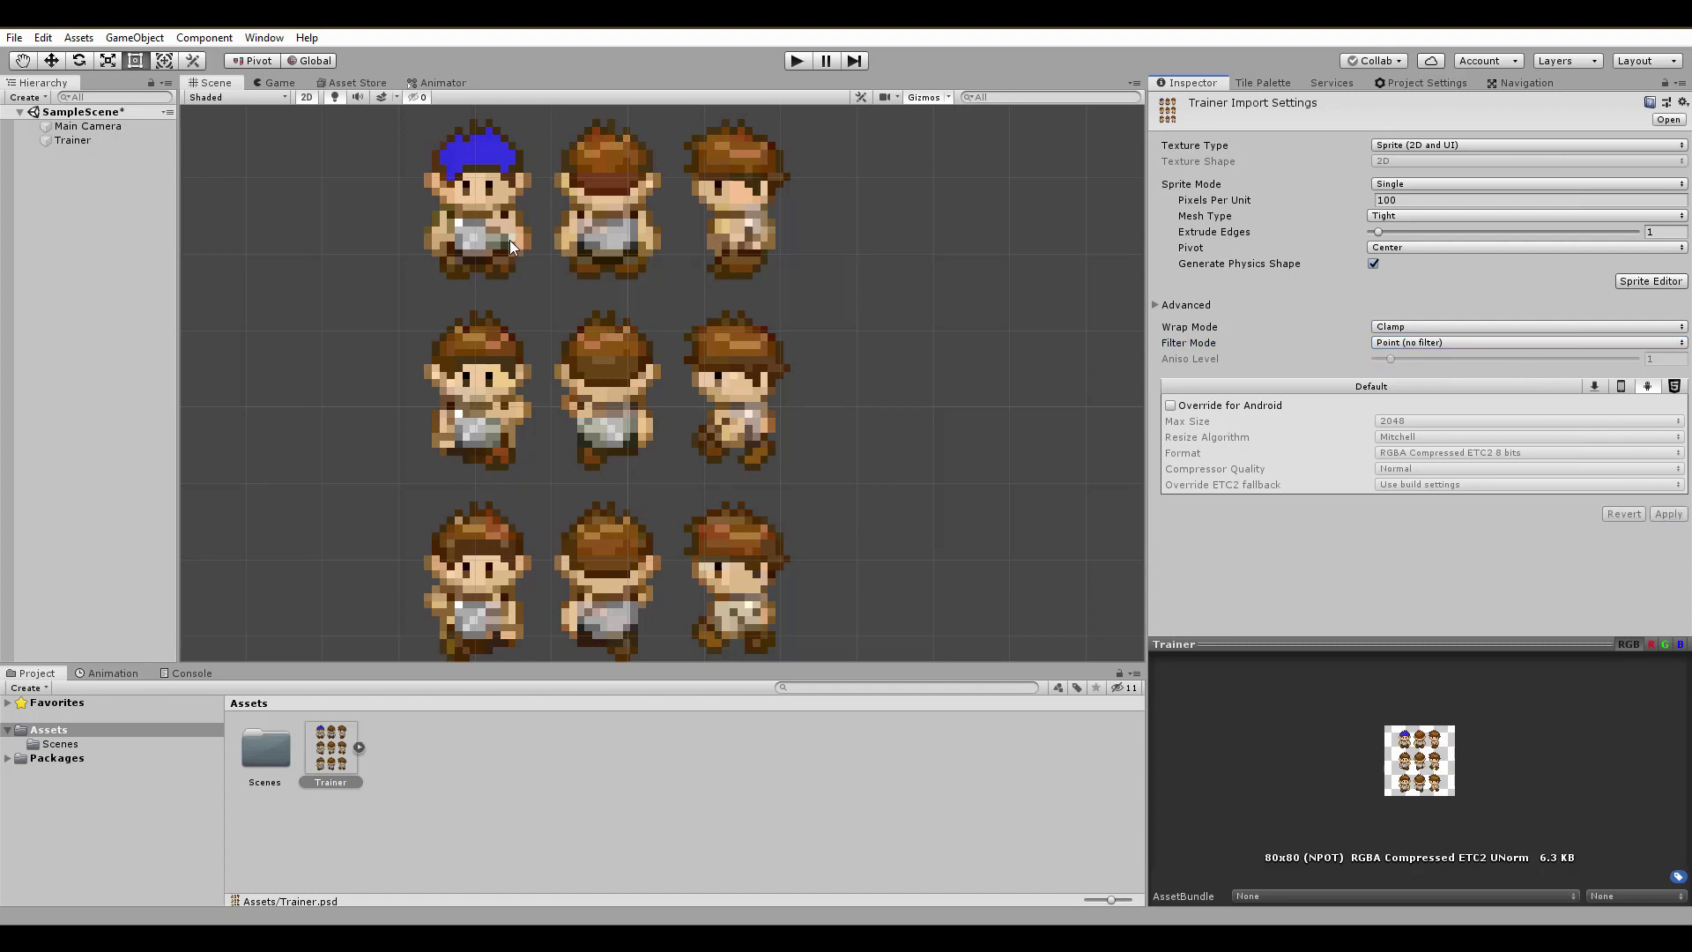
- Enable Override for Android on the Trainer texture, set its Format to RGBA 32 bit and apply
click(1170, 406)
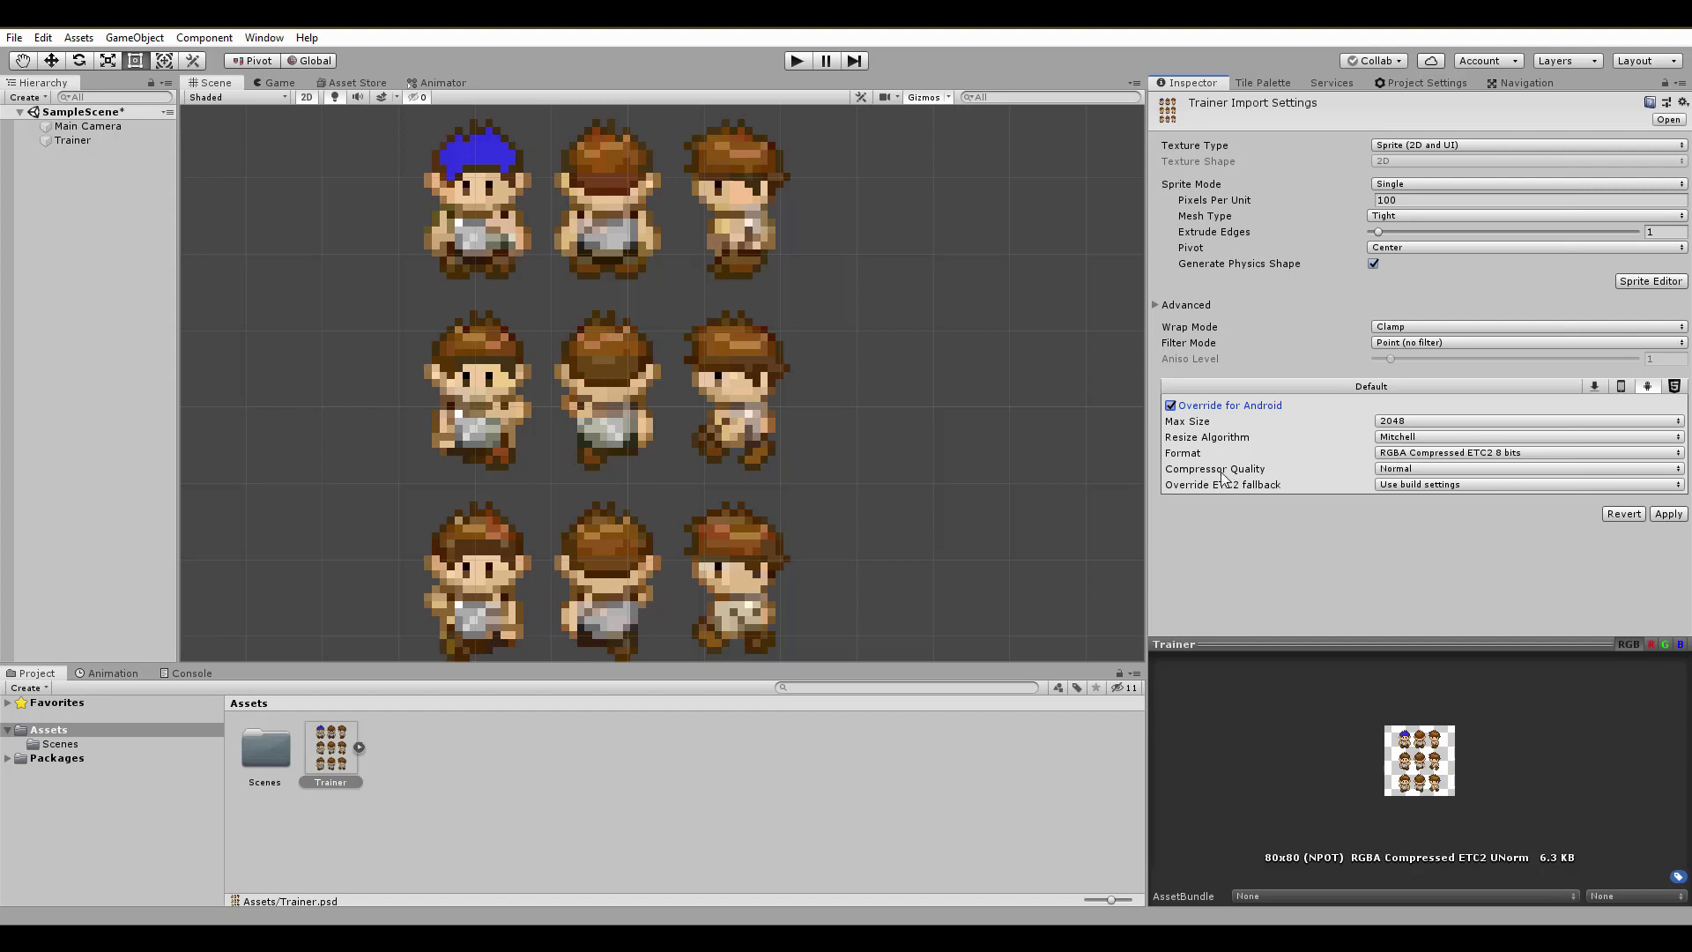
click(1412, 454)
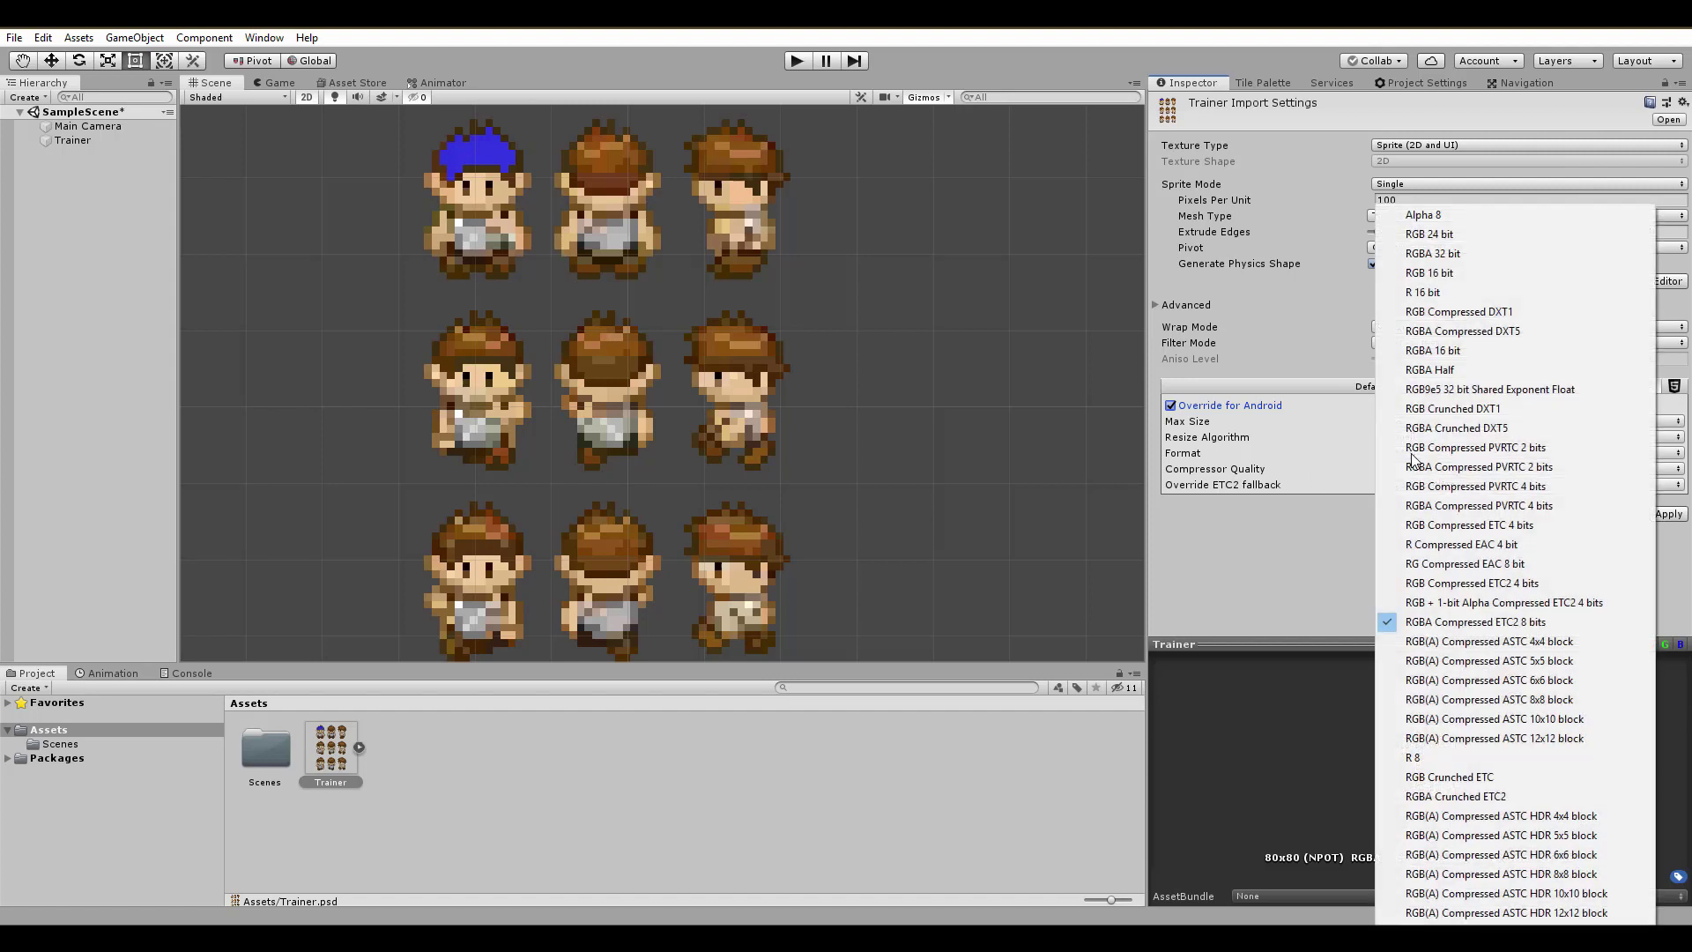
click(1442, 255)
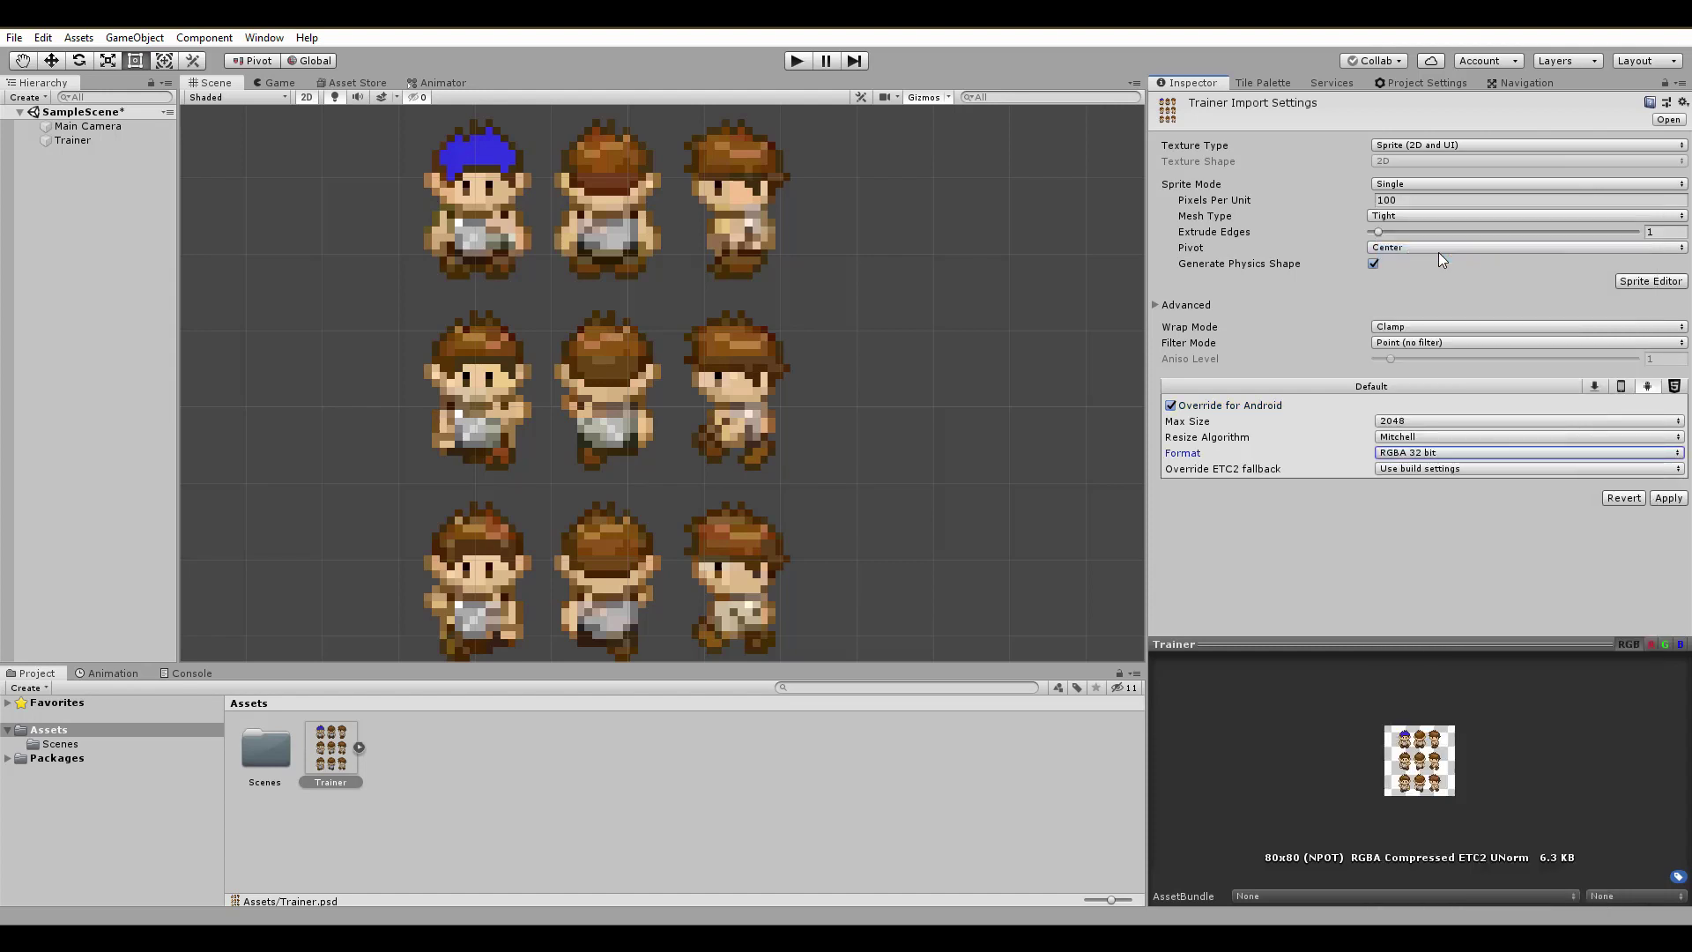
click(1662, 499)
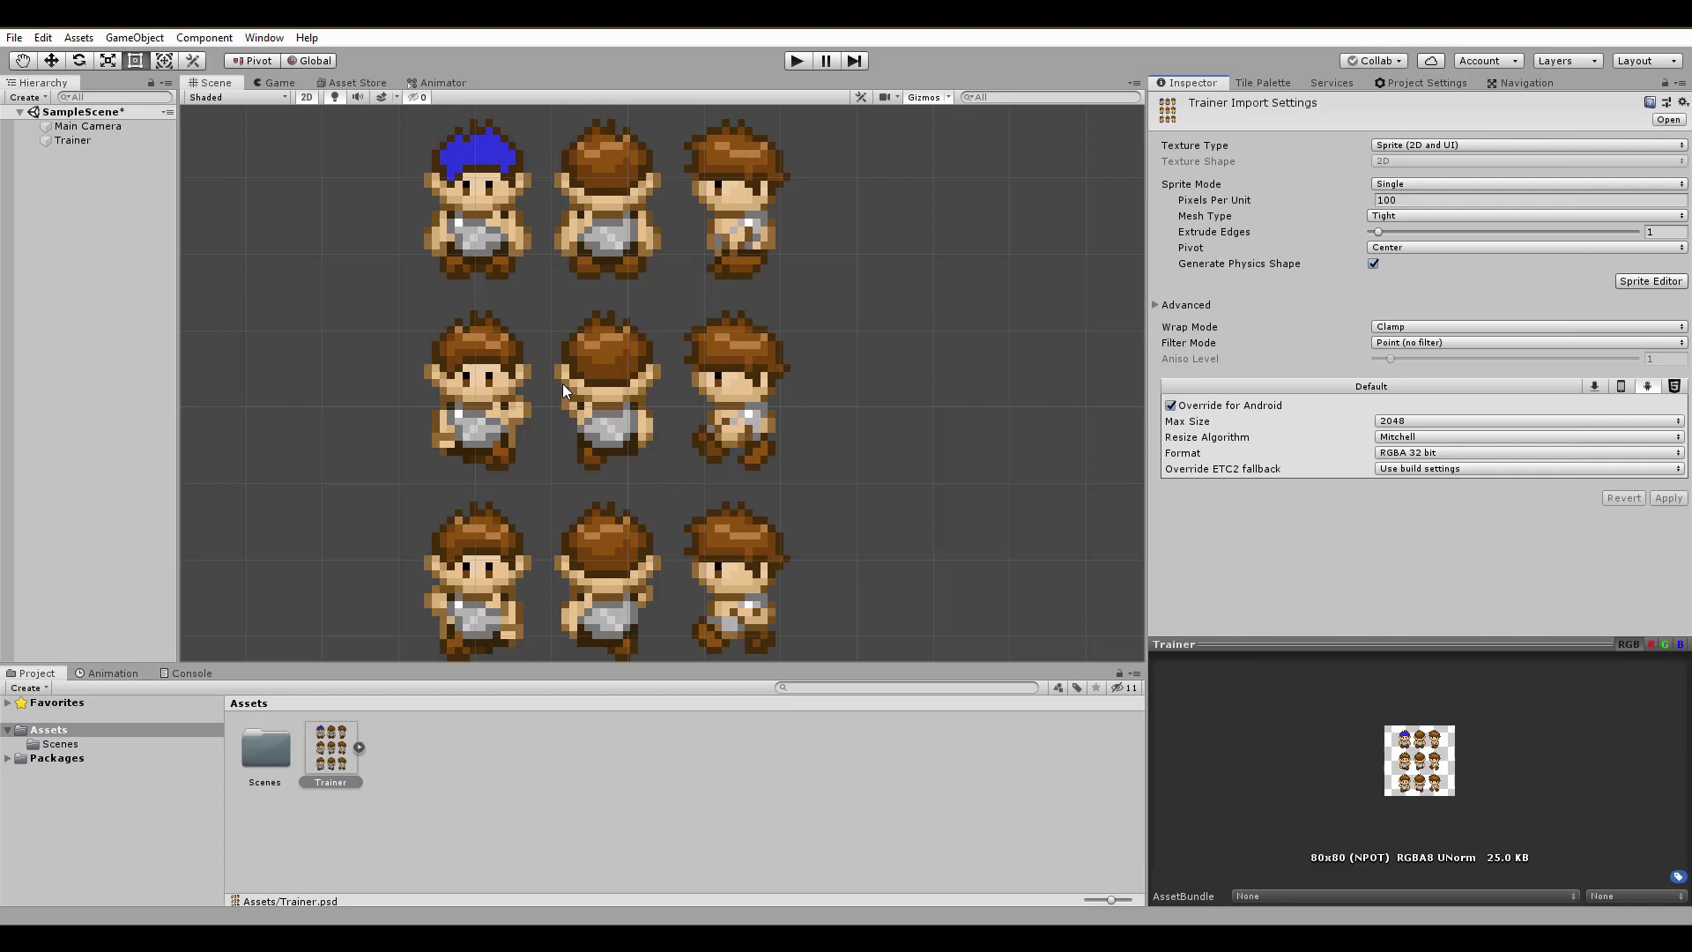
- Try the RGBA 16 bit format for the Trainer texture's Android override
click(343, 754)
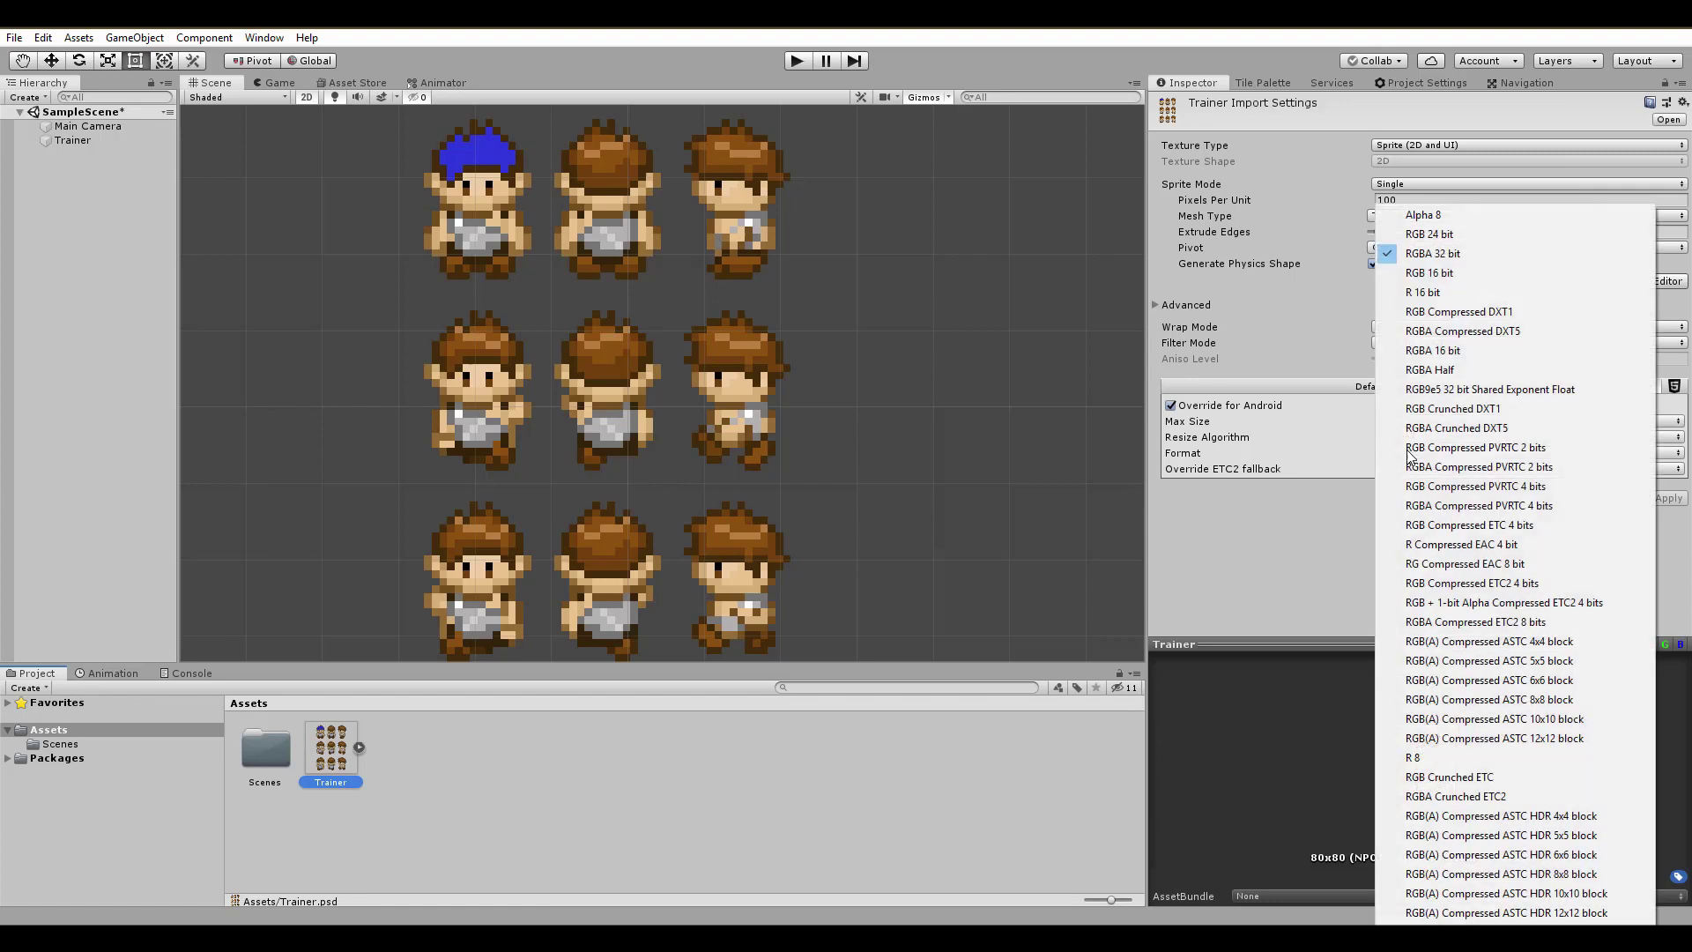
click(1442, 351)
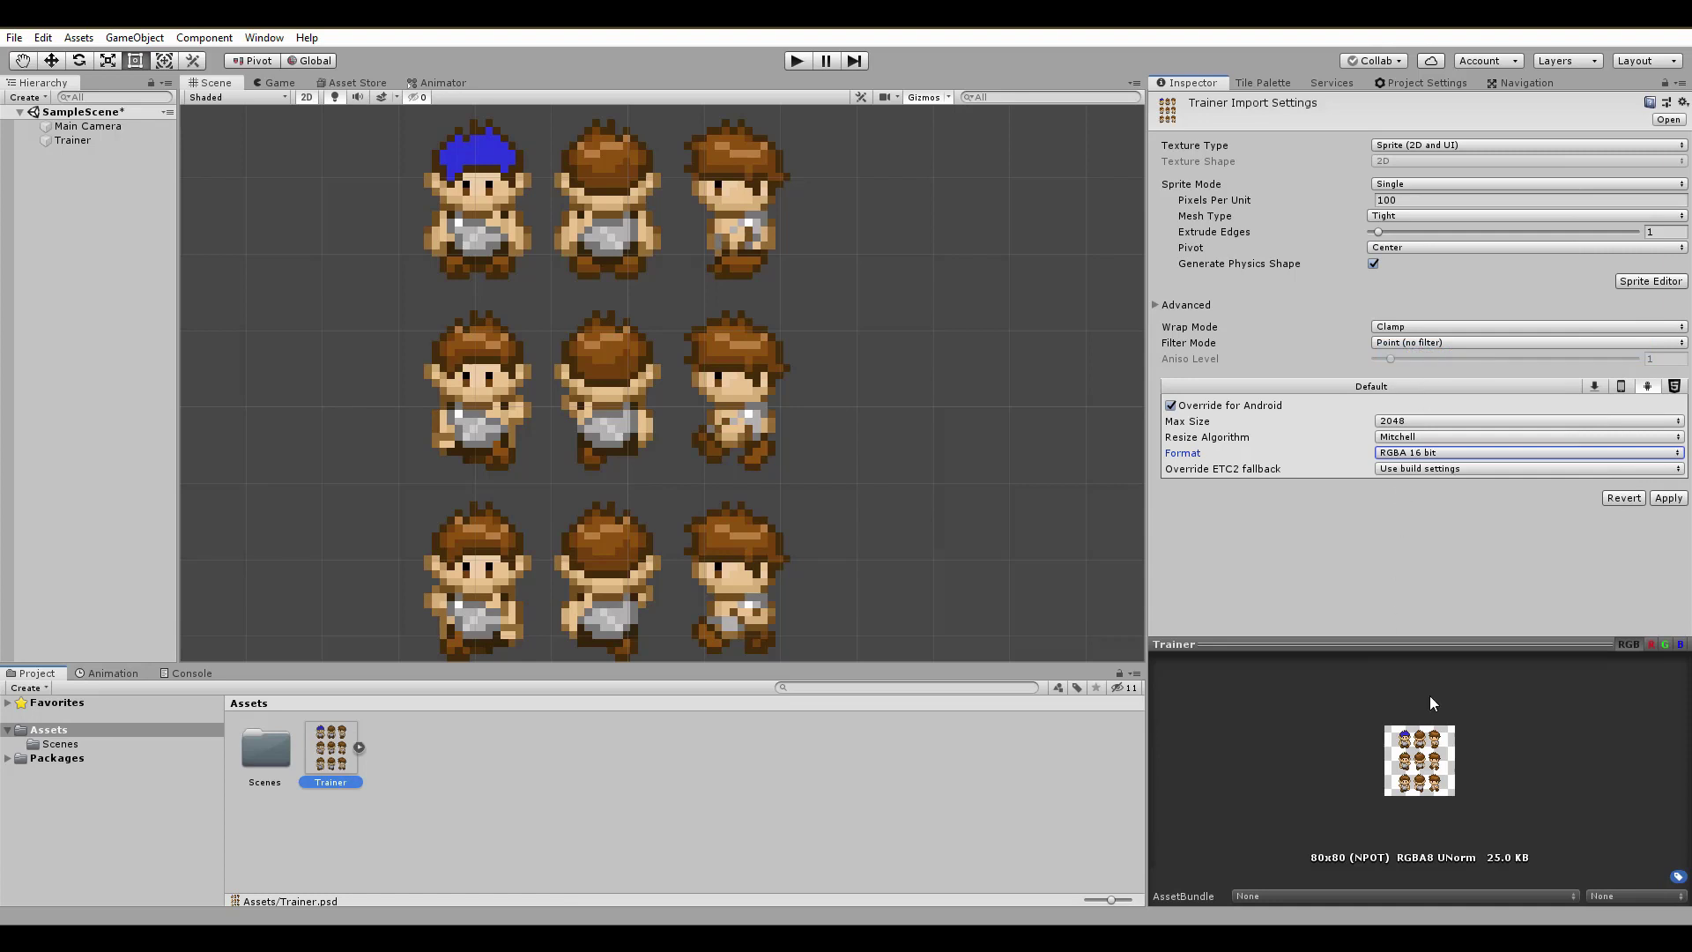
click(1664, 499)
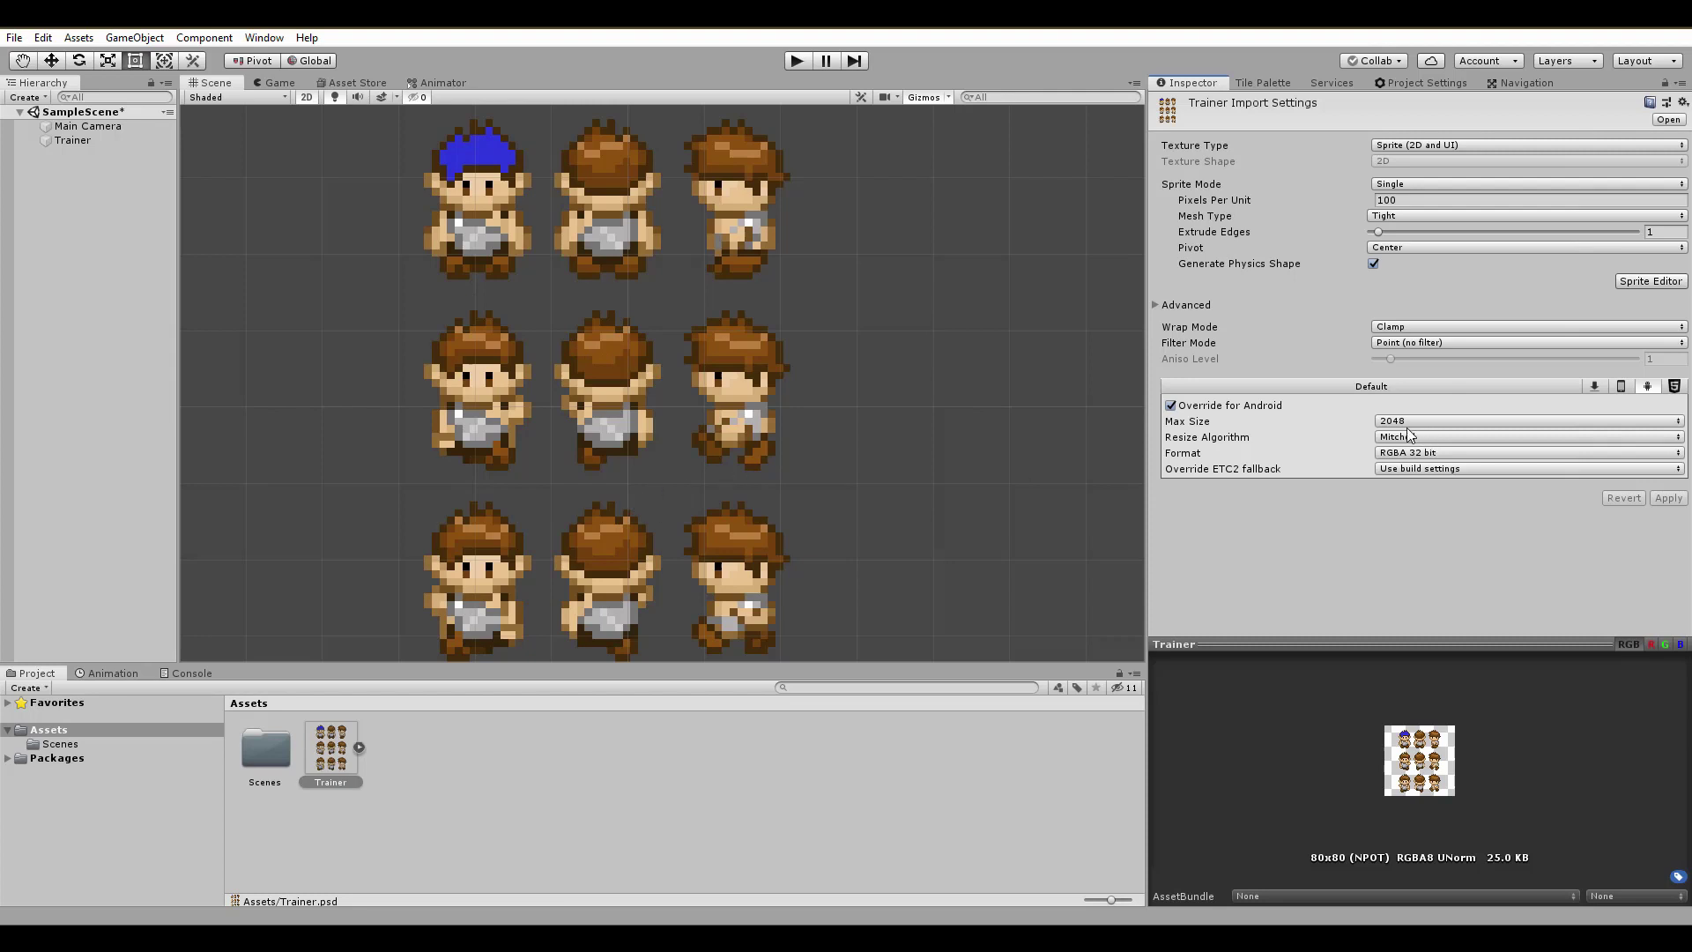
- Set the Trainer texture's Sprite Mode to Multiple and apply the import settings
click(1394, 185)
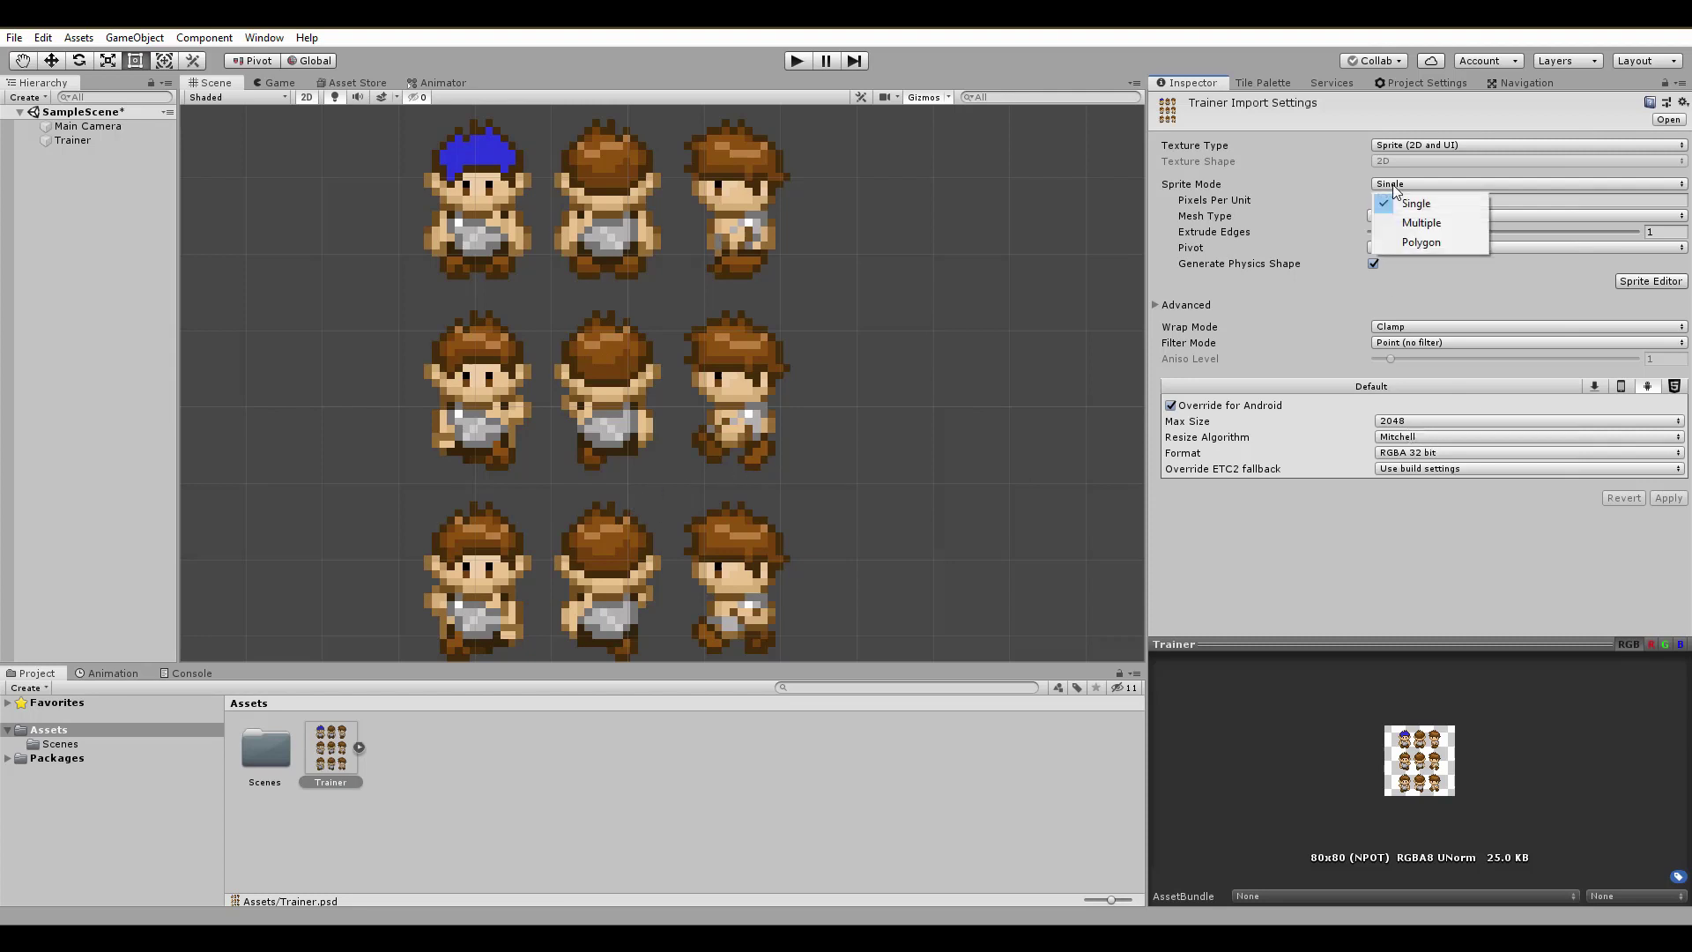
click(1423, 223)
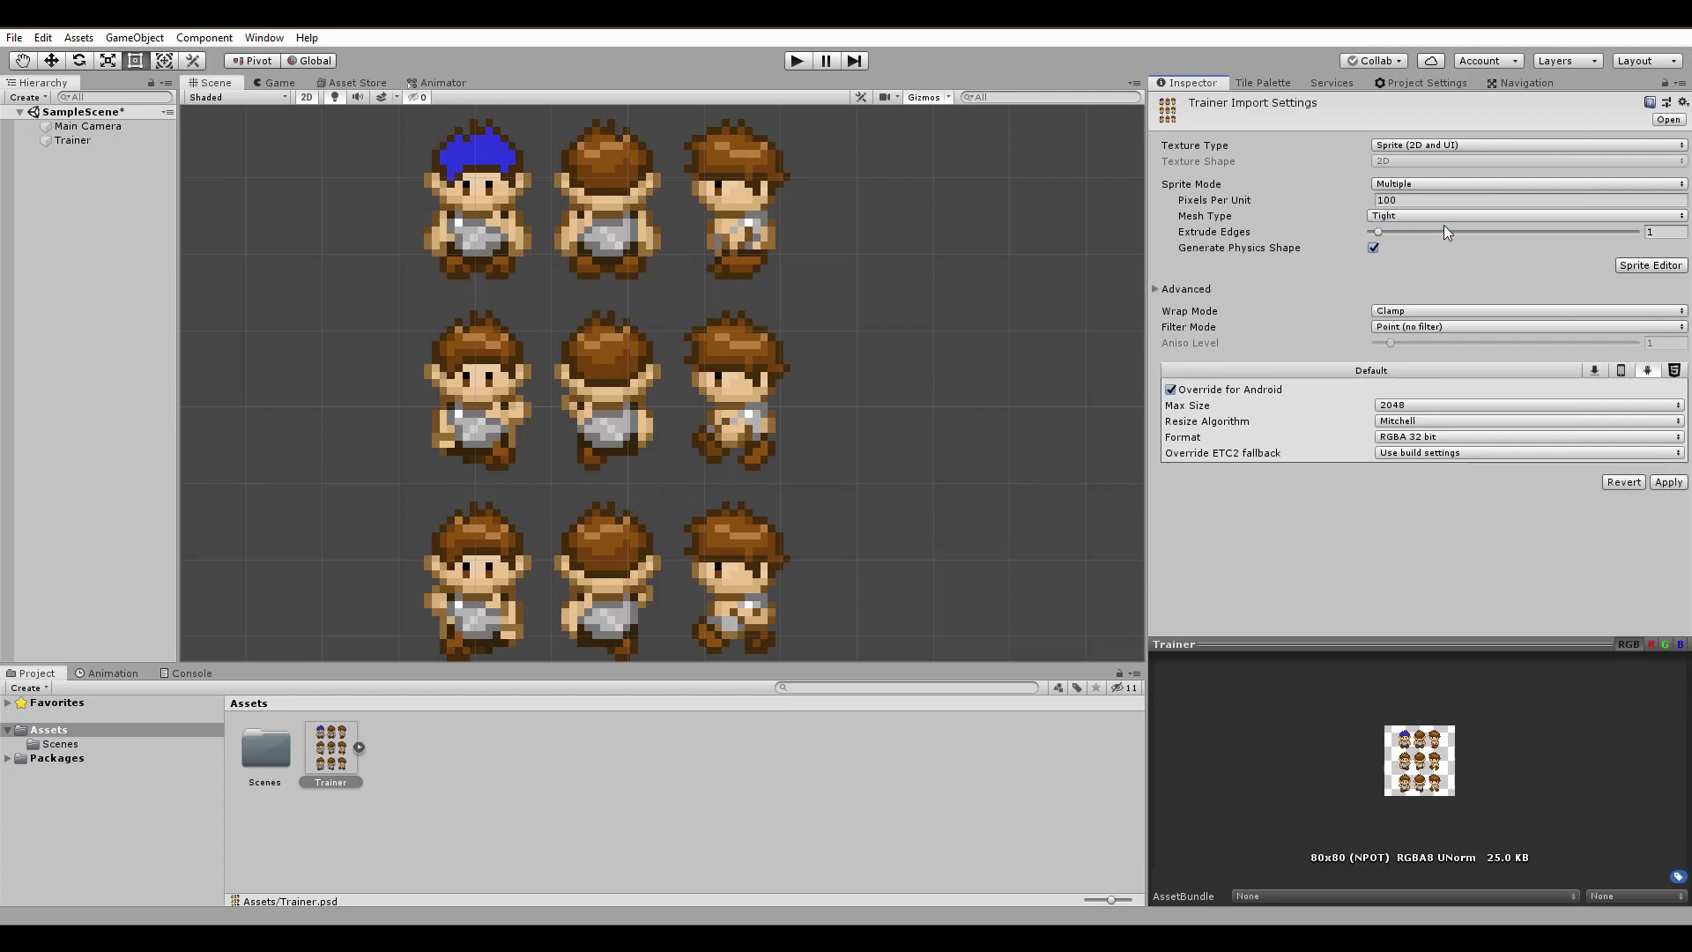
click(1668, 482)
- Slice the Trainer sheet in the Sprite Editor using Automatic type and Center pivot, apply the slices and restore the colour view
click(1650, 265)
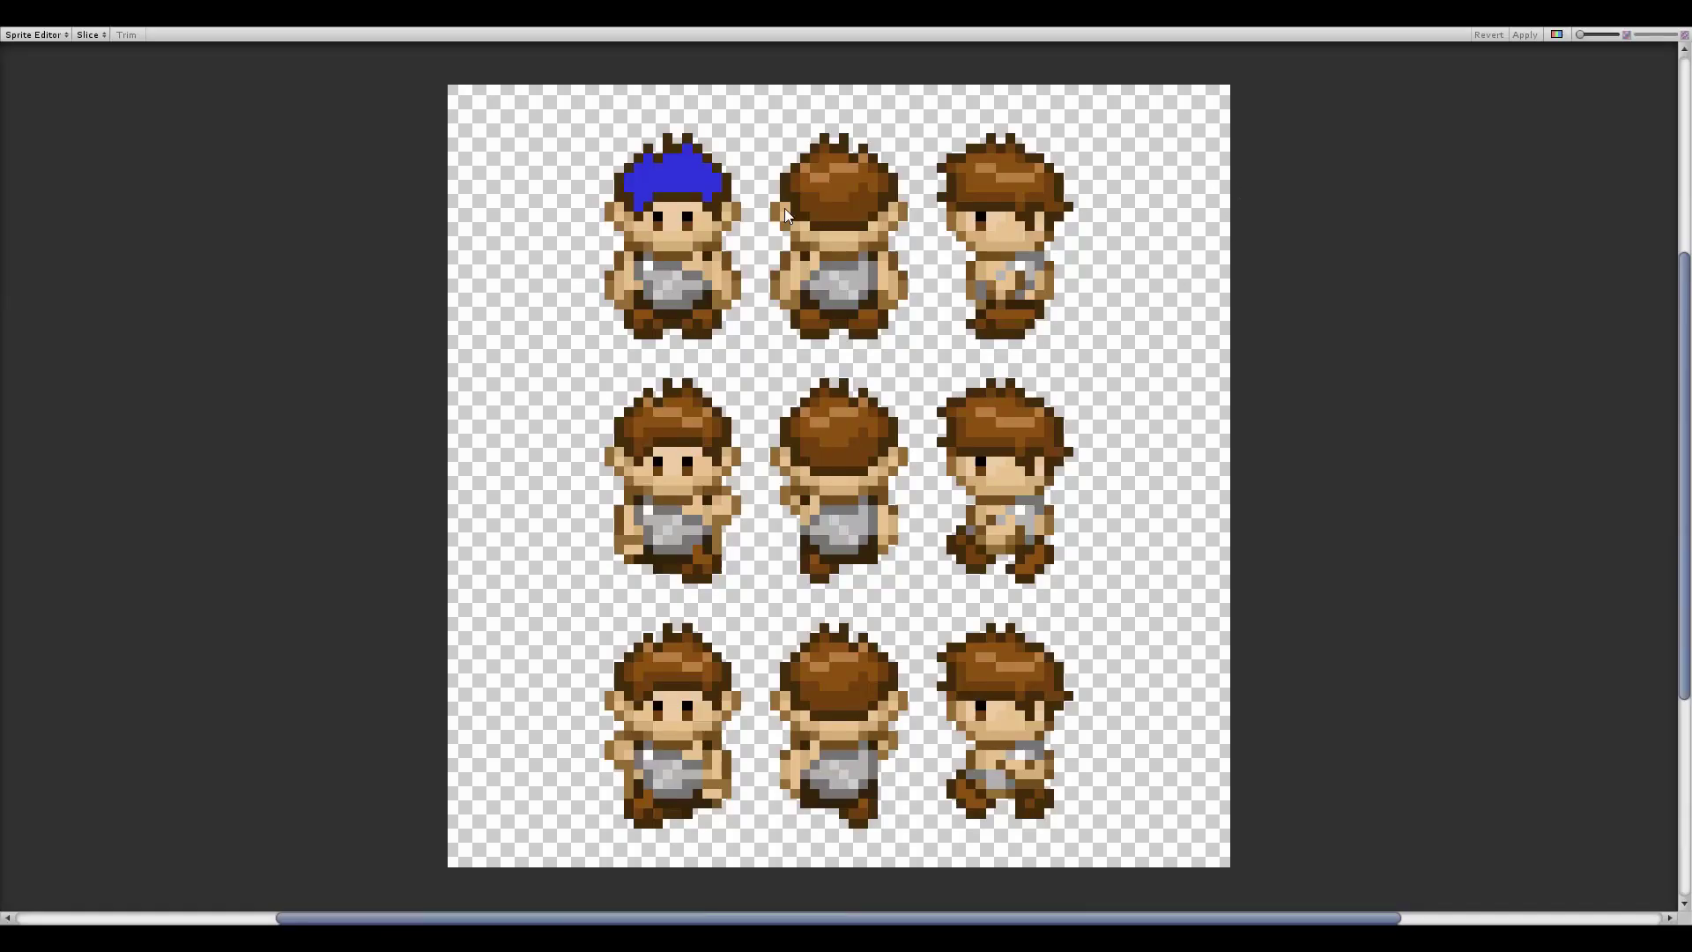
click(88, 34)
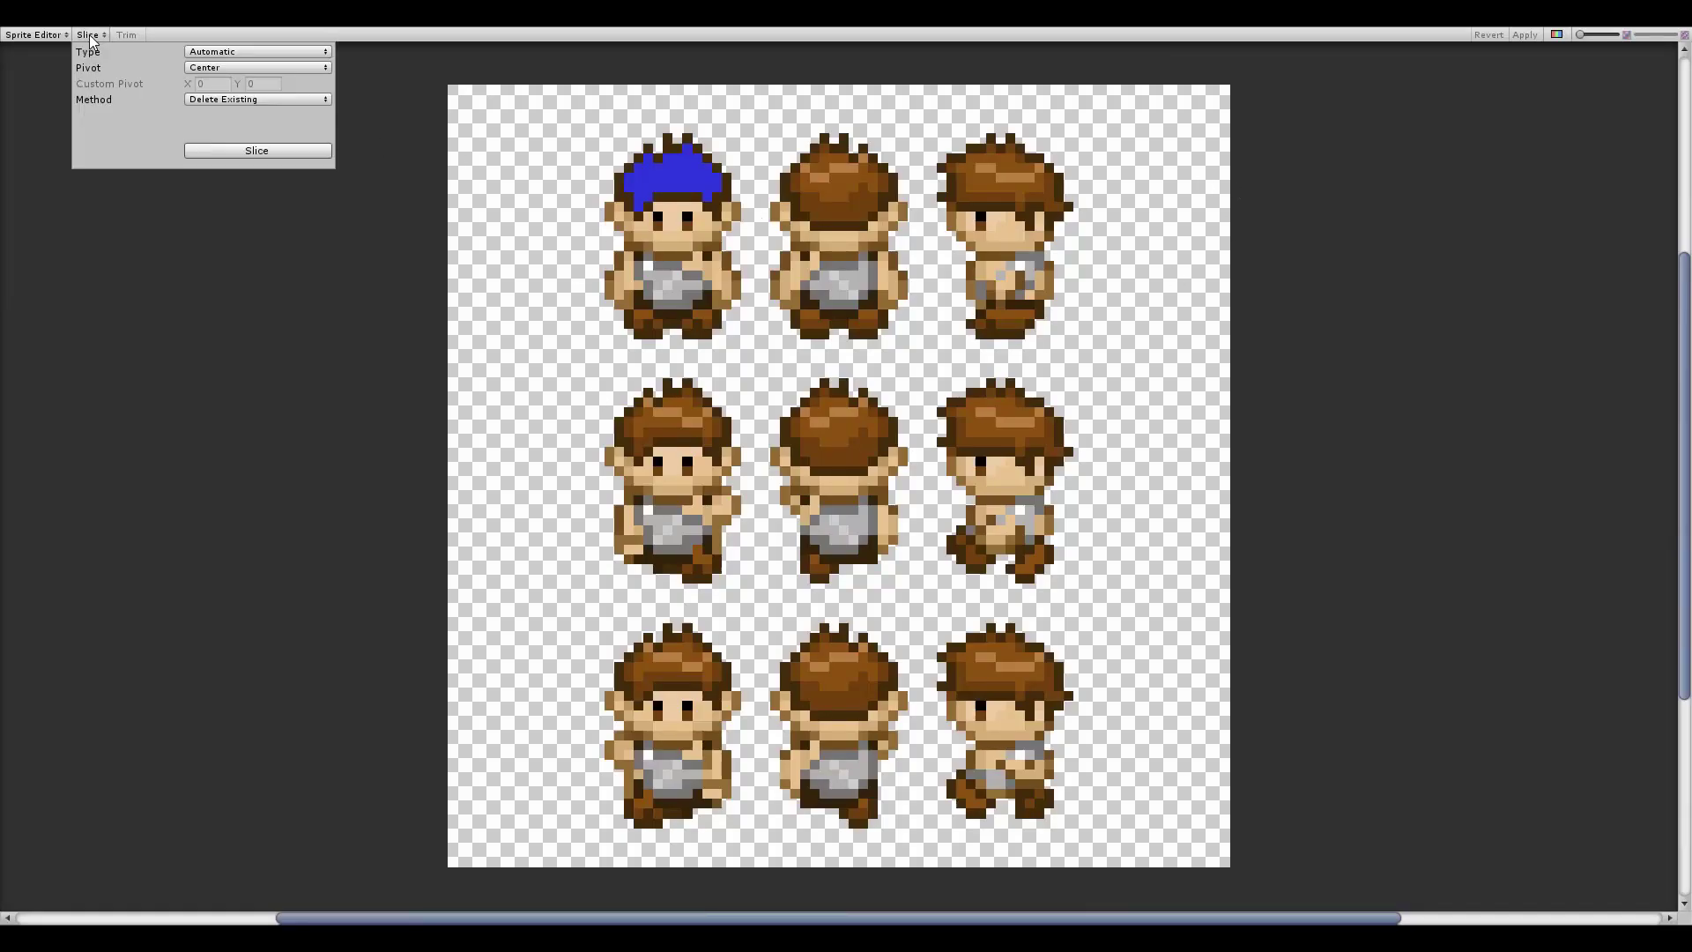
click(261, 150)
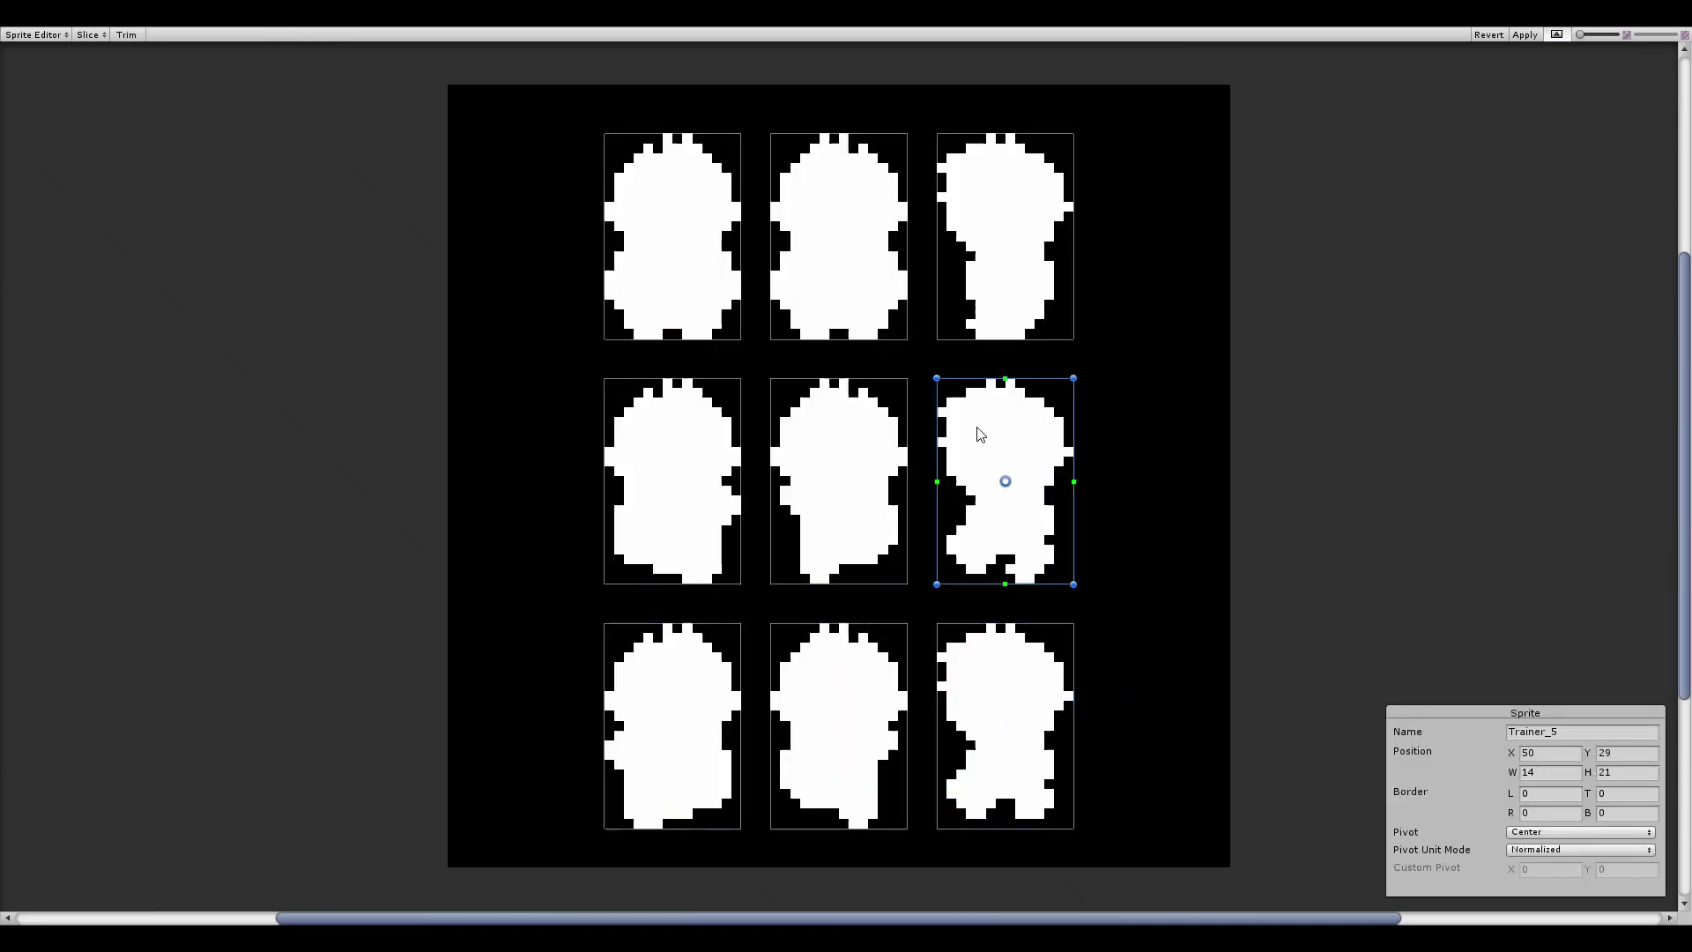
click(725, 280)
click(1524, 34)
click(1556, 34)
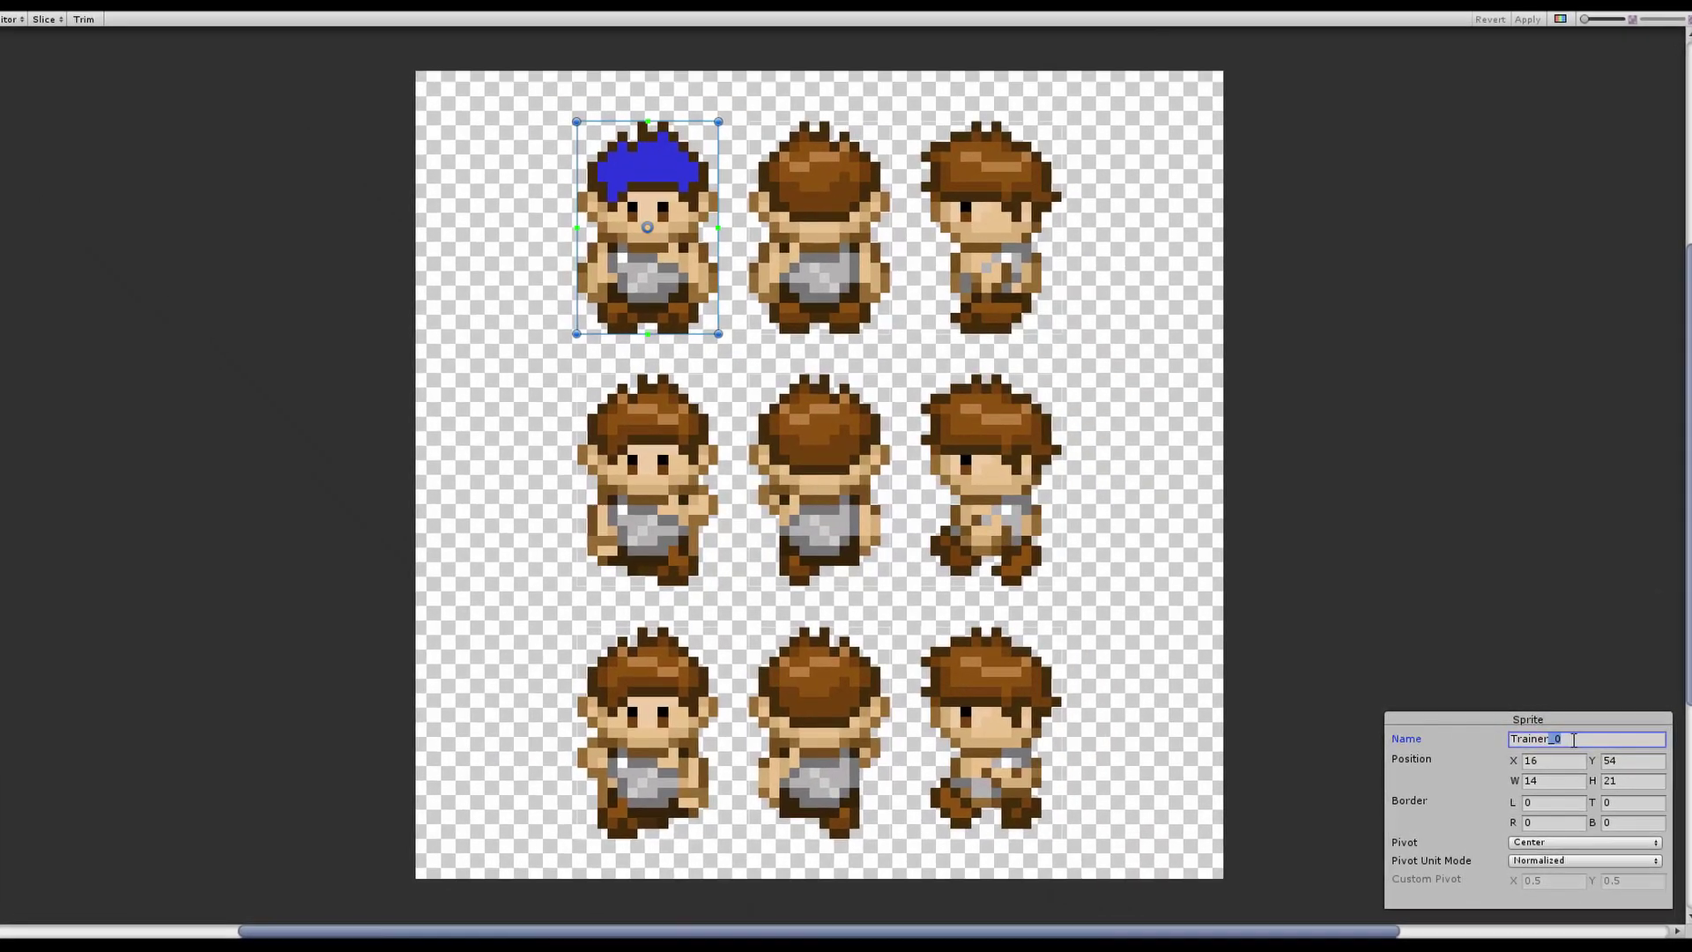
- Rename the standing front, back and side sprites TrainerFront, TrainerBack and TrainerSide
click(838, 237)
click(1565, 743)
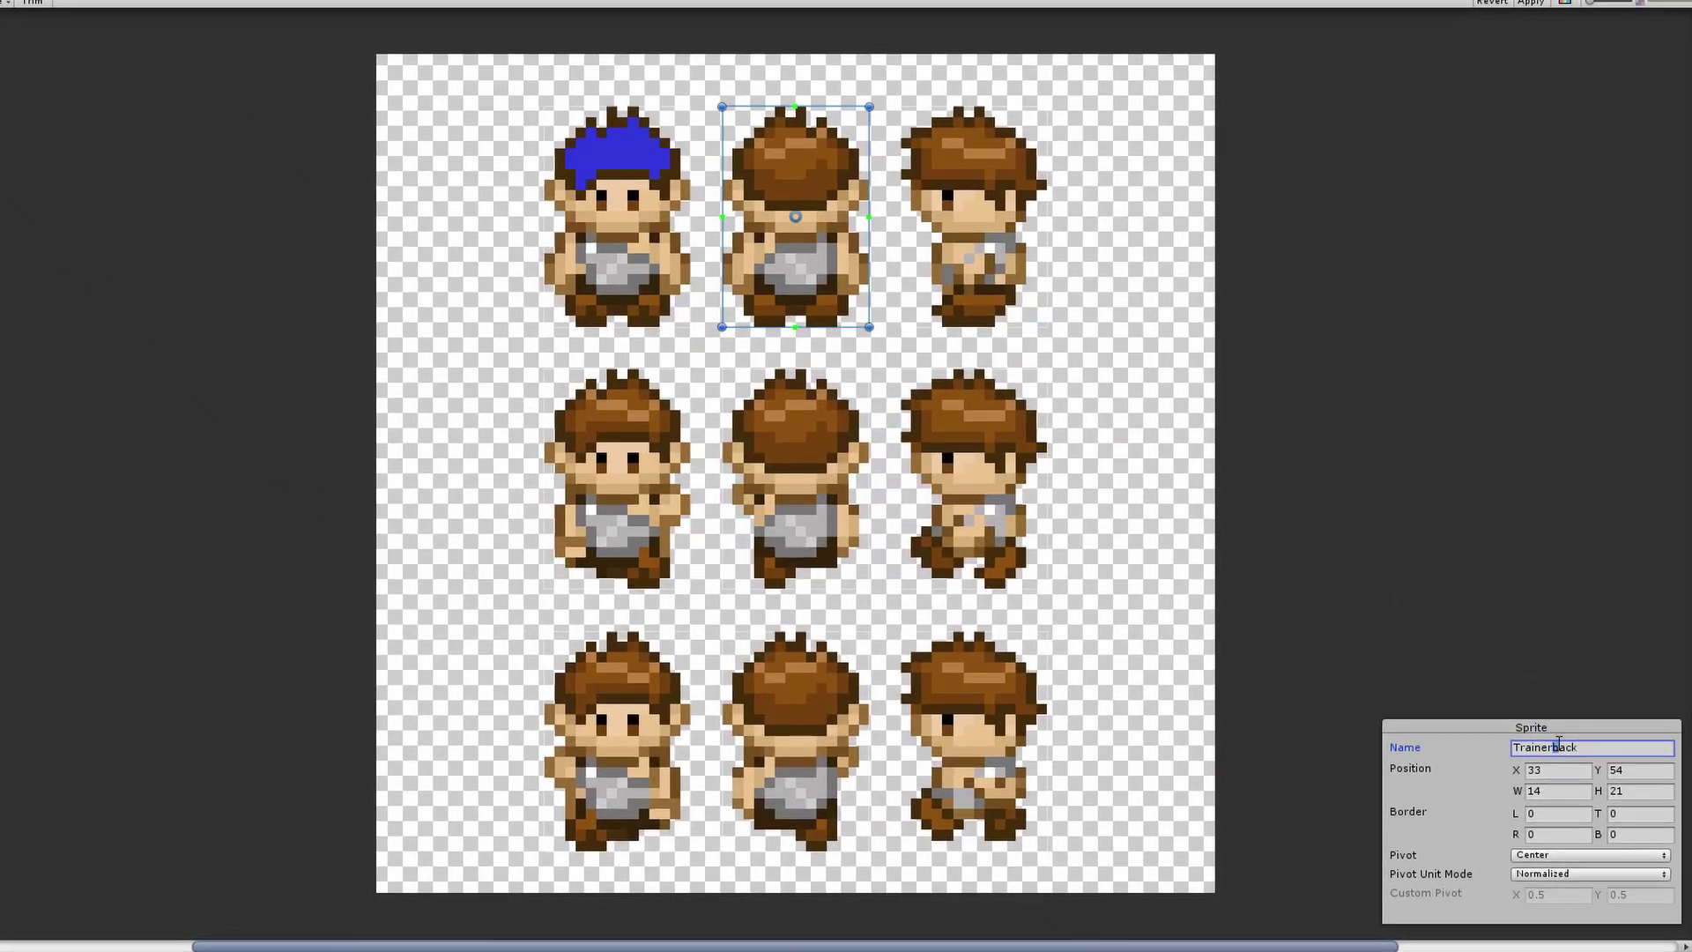
click(983, 225)
- Rename the two front-facing walking sprites TrainerFrontWalk1 and TrainerFrontWalk2
click(633, 481)
click(1620, 743)
text(TrainerFrontWalk1)
click(571, 753)
click(1586, 760)
text(TrainerFrontWalk2)
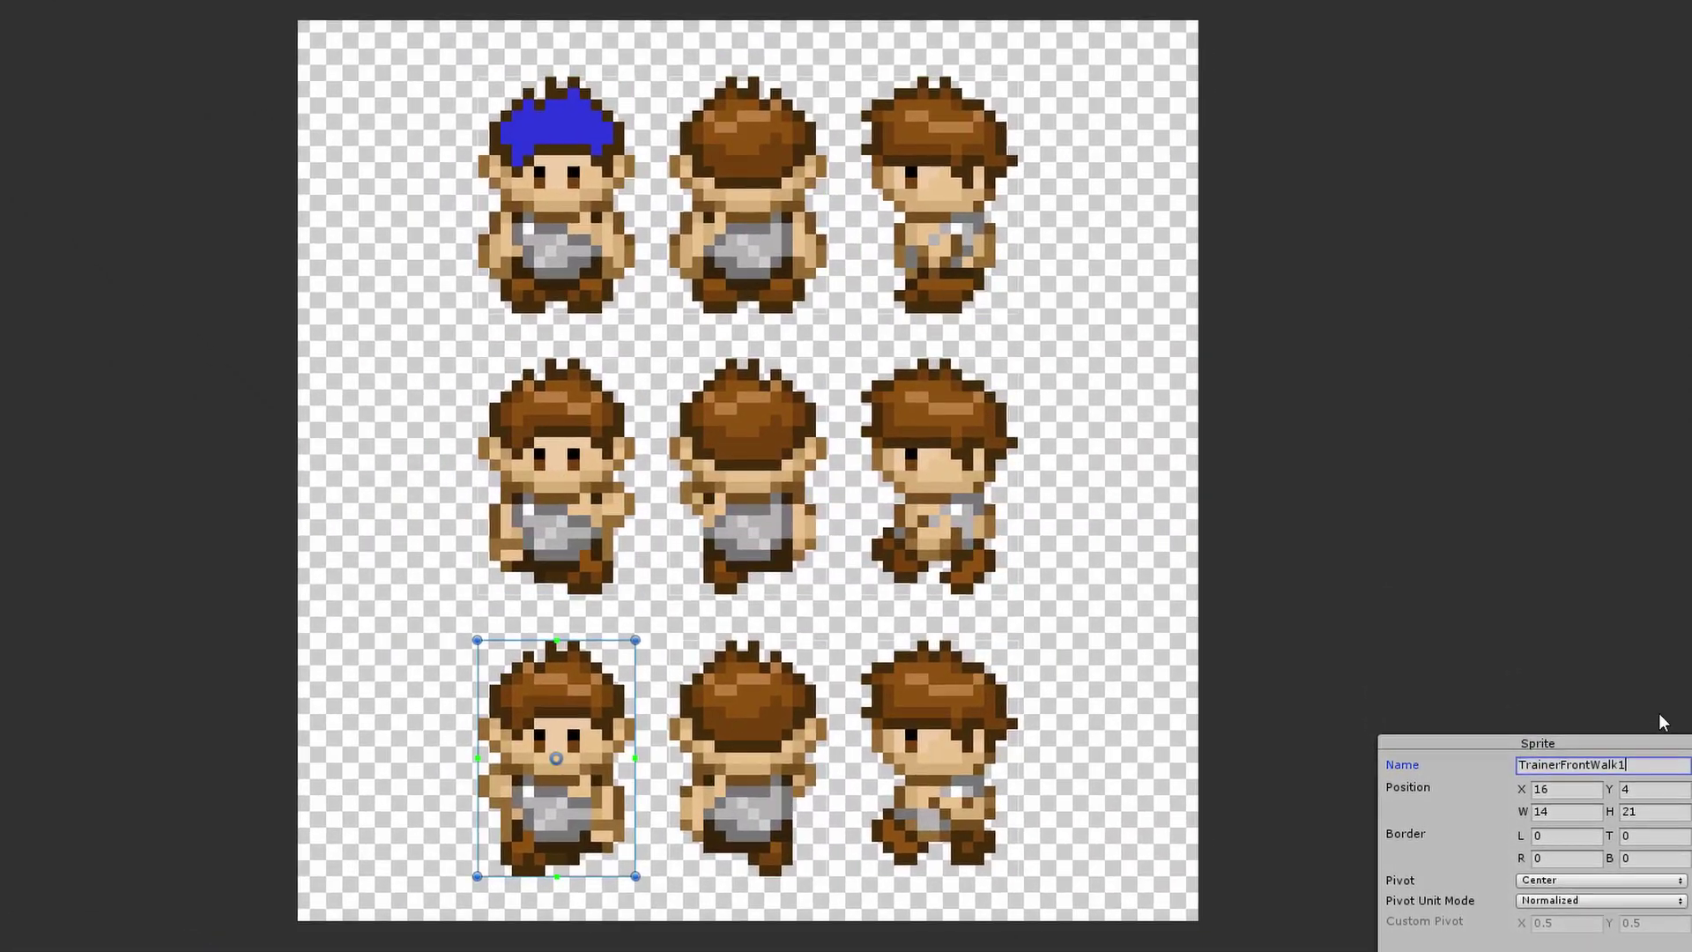
- Give the back-facing walking sprites TrainerBackWalk names and name the side-facing walking sprites
click(760, 476)
click(760, 754)
click(1586, 760)
text(TrainerBackWalk)
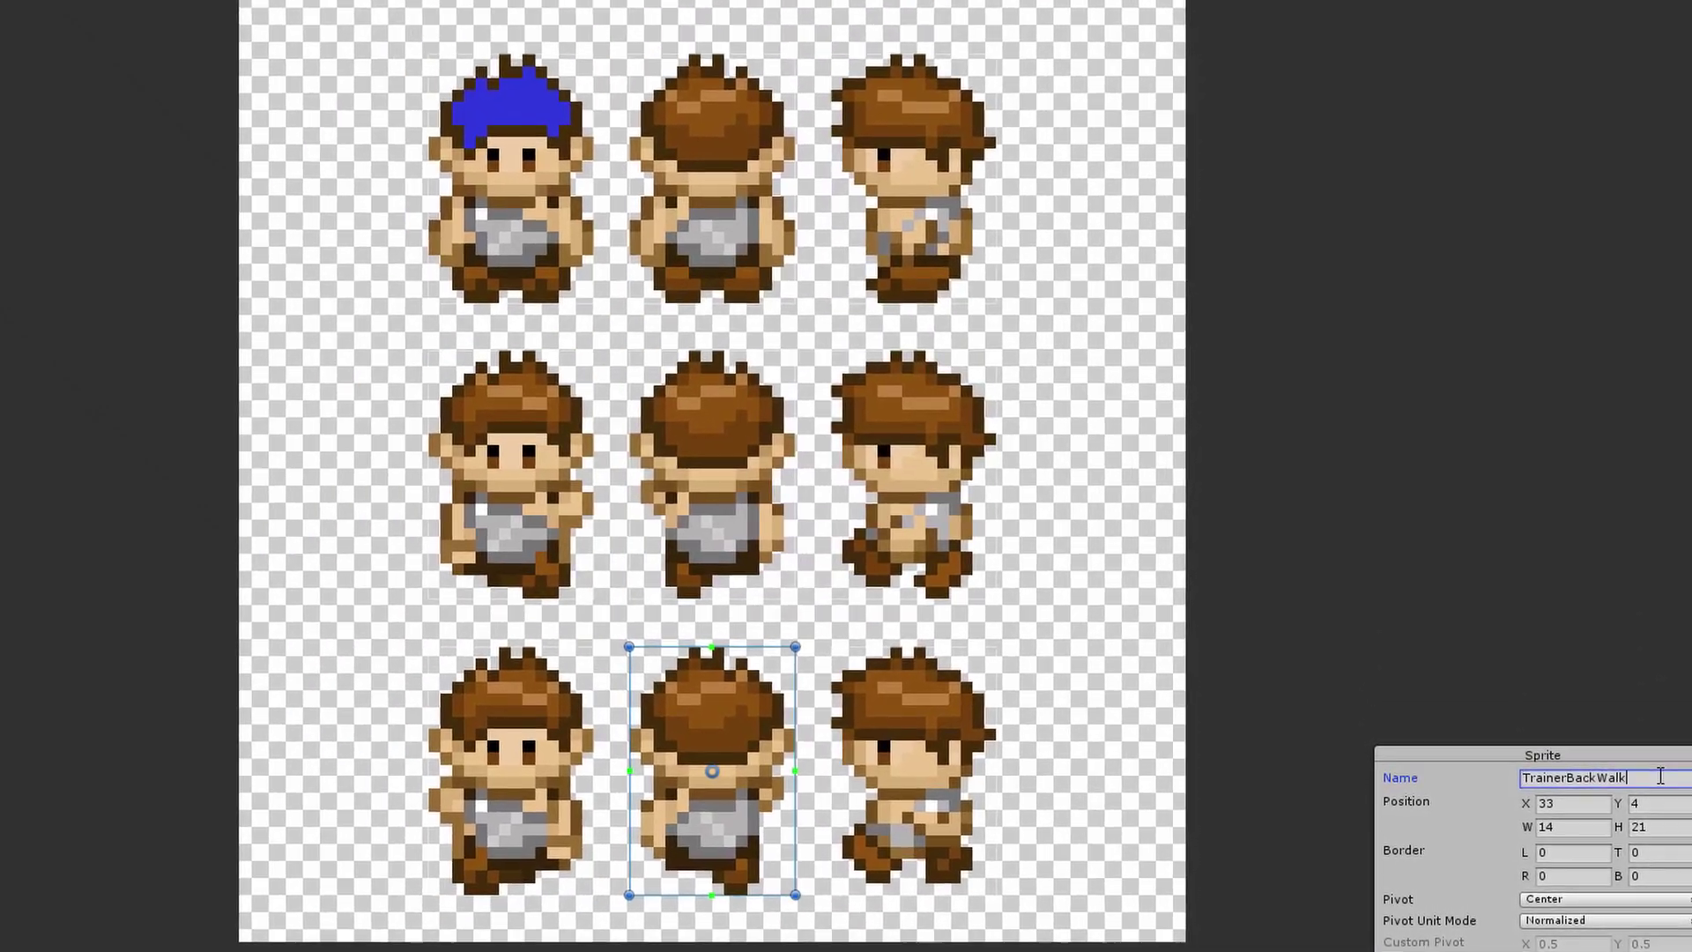
click(907, 172)
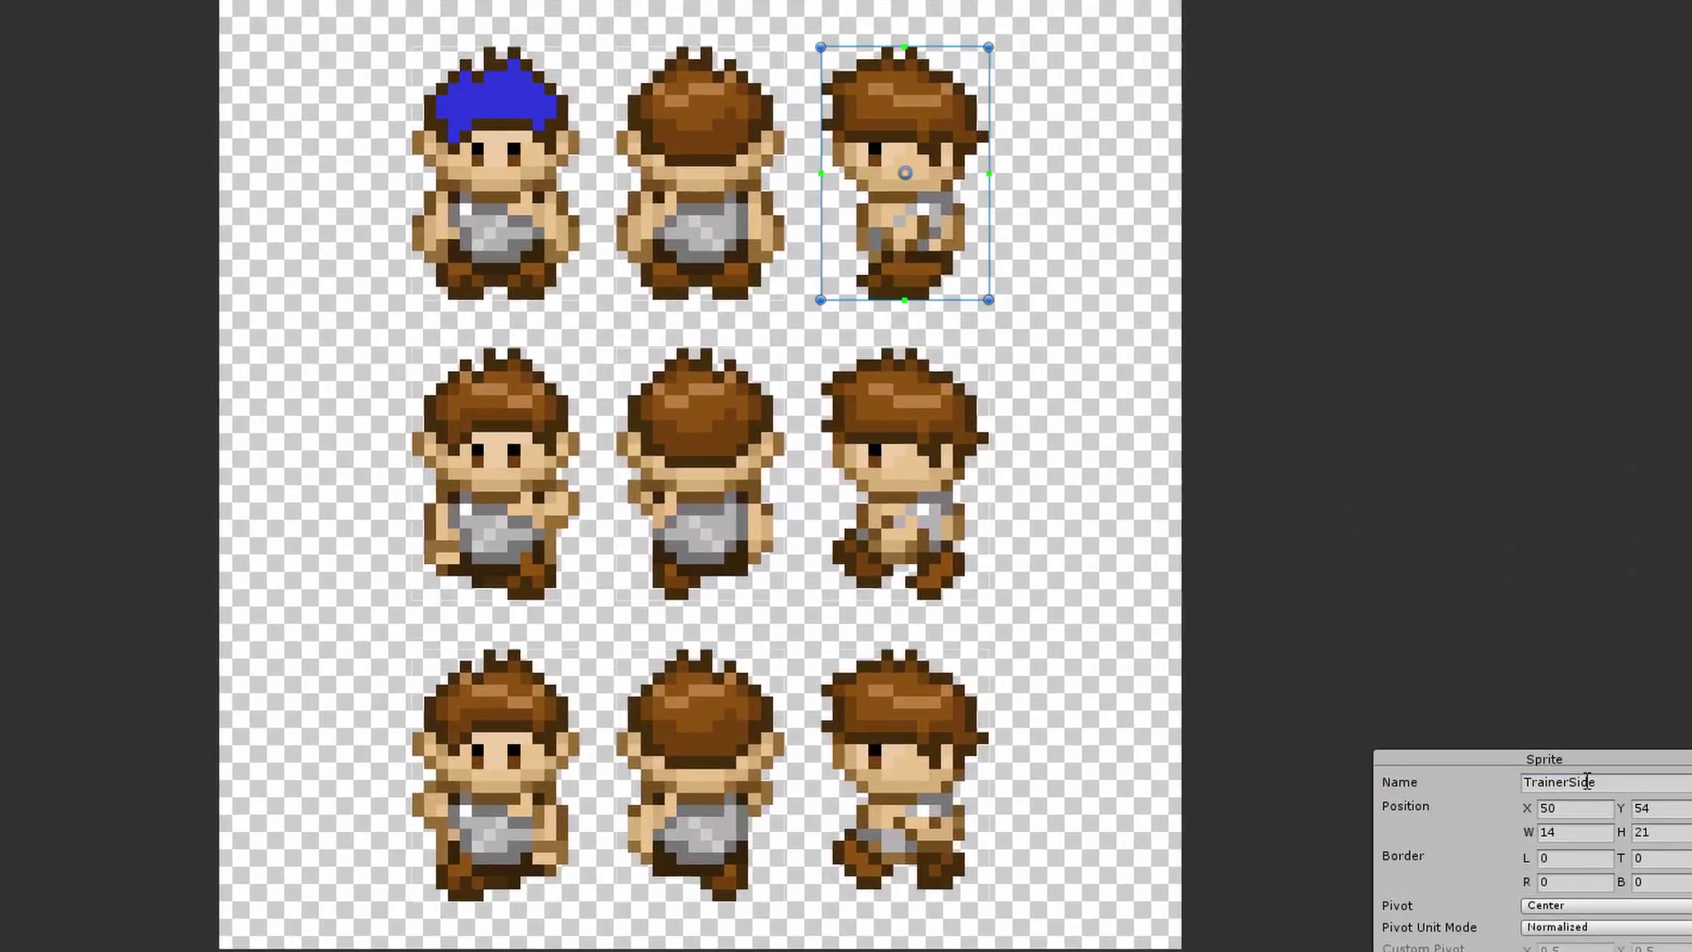
click(908, 467)
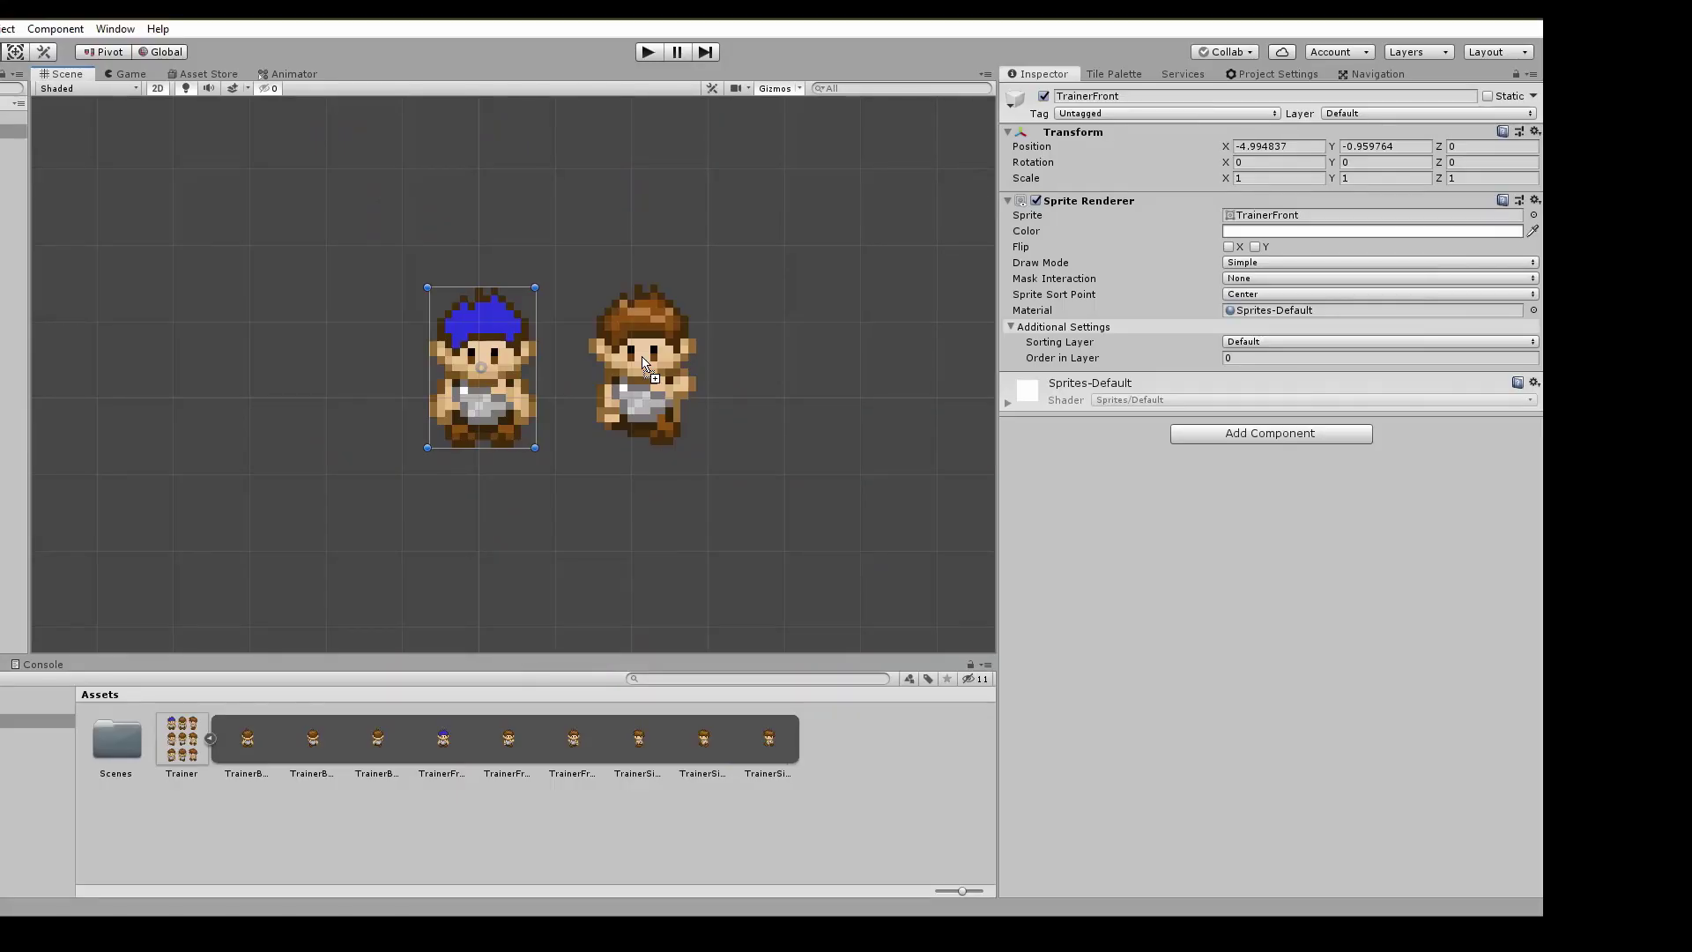
- Try placing a front-facing walking sprite beside TrainerFront in the scene
drag(644, 362, 643, 363)
scroll(705, 570, up, 2)
click(487, 430)
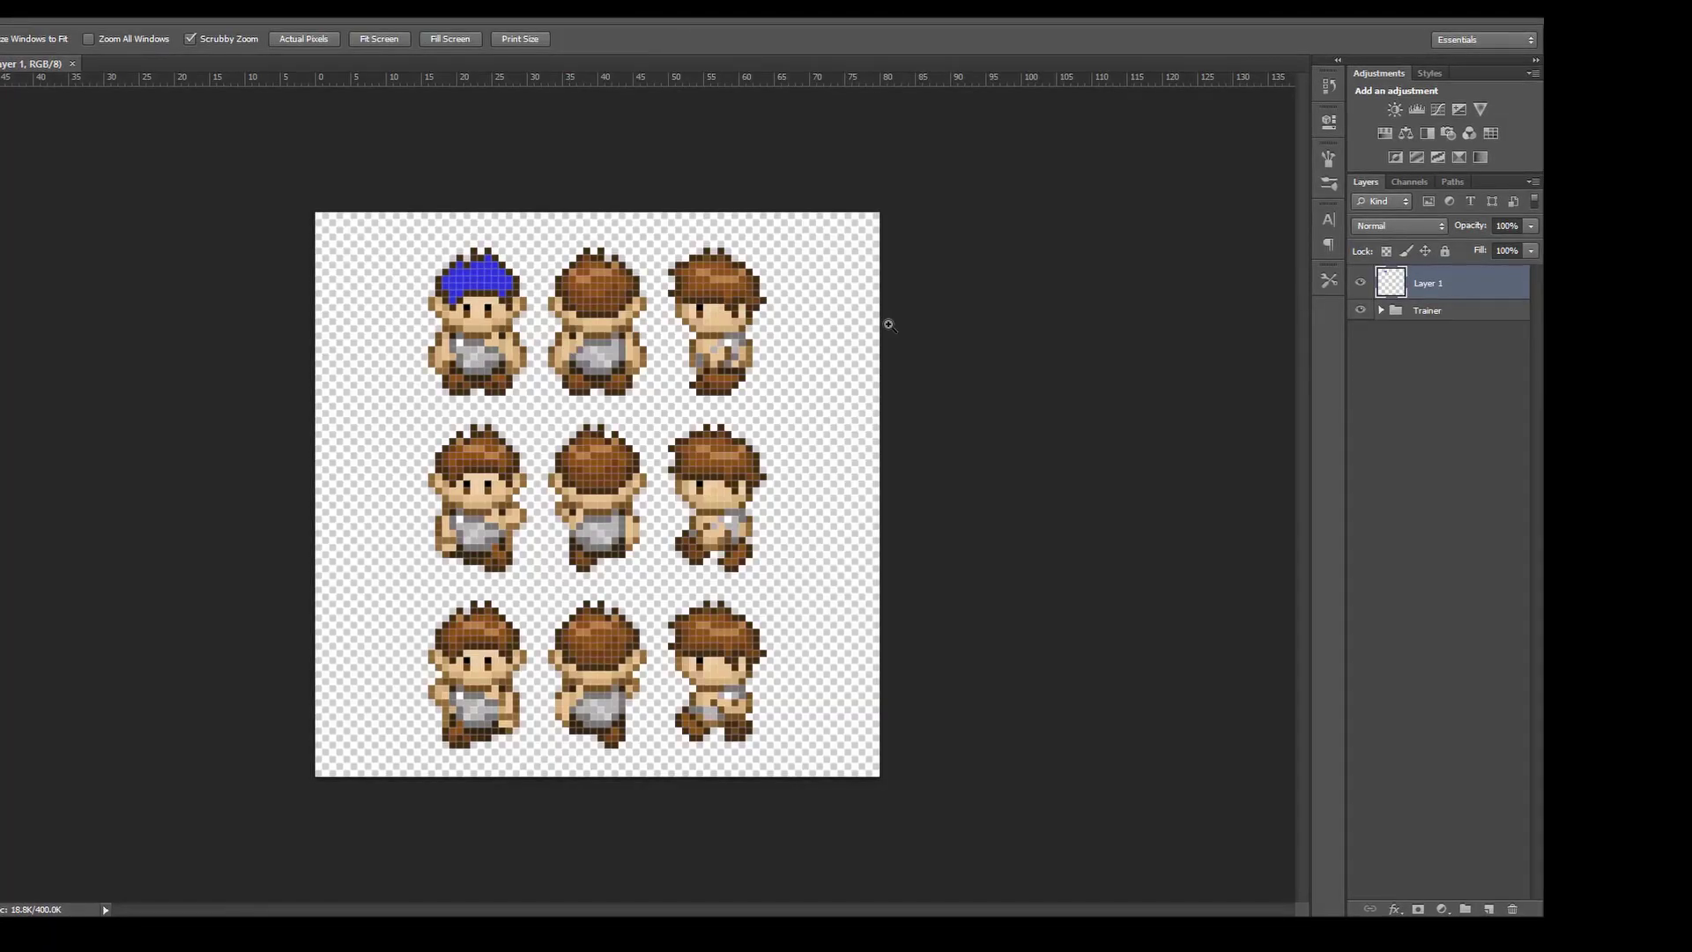
- Delete Layer 1 with the blue hair from the Trainer file in Photoshop and return to Unity
key(Delete)
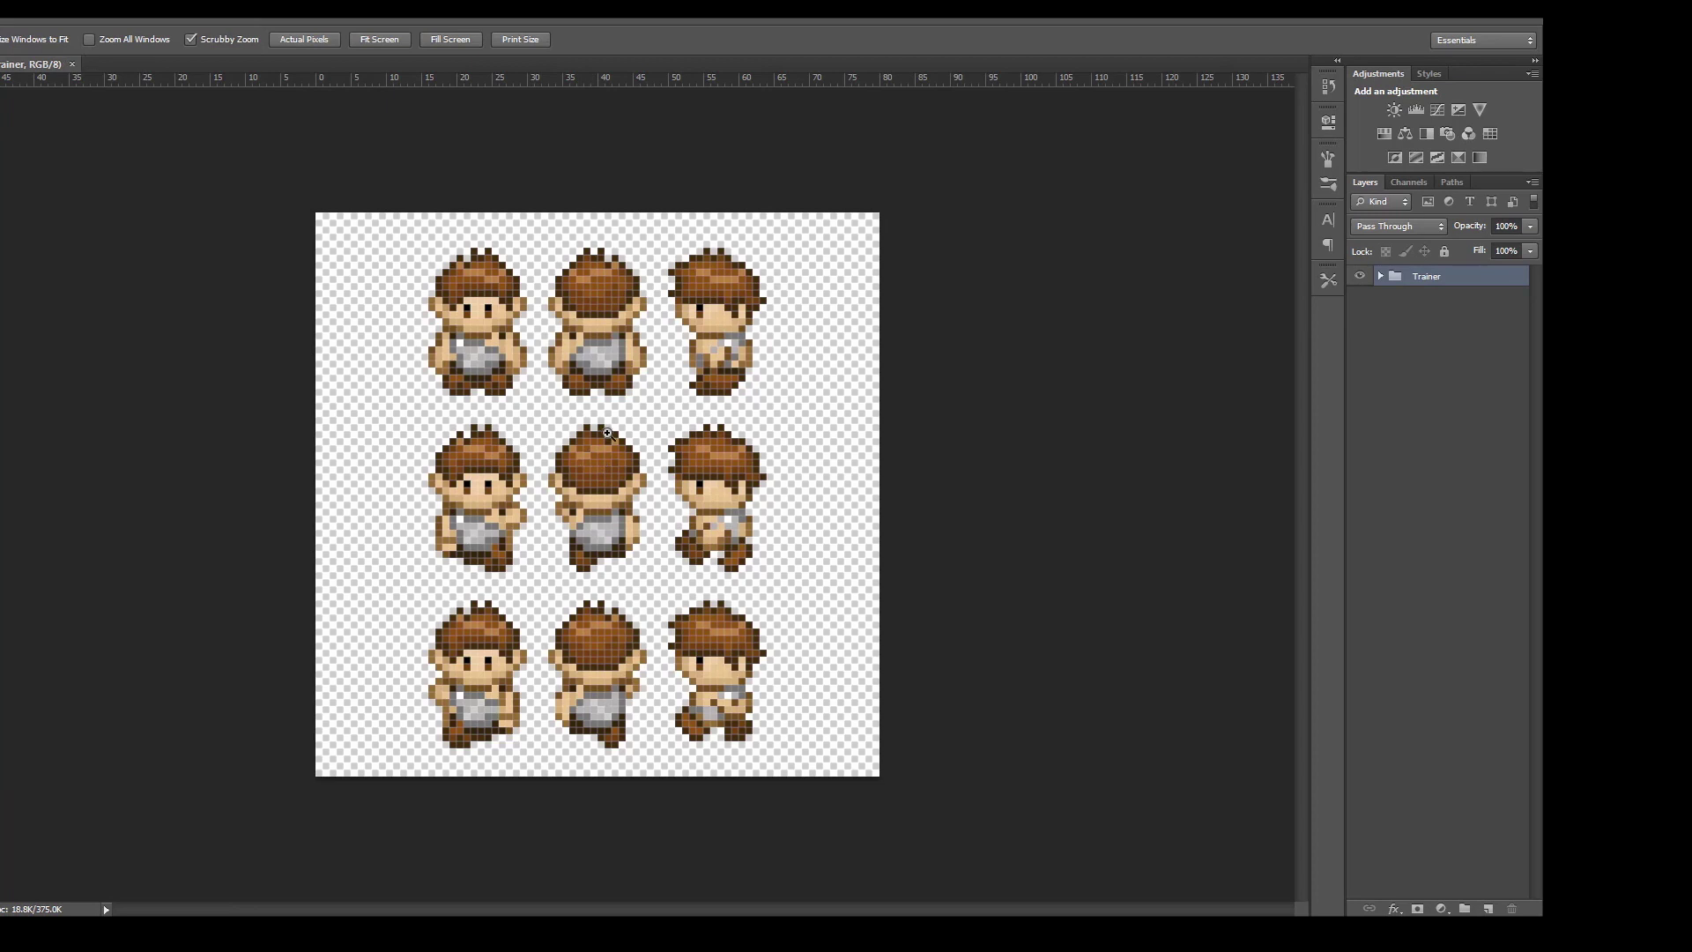
key(alt+Tab)
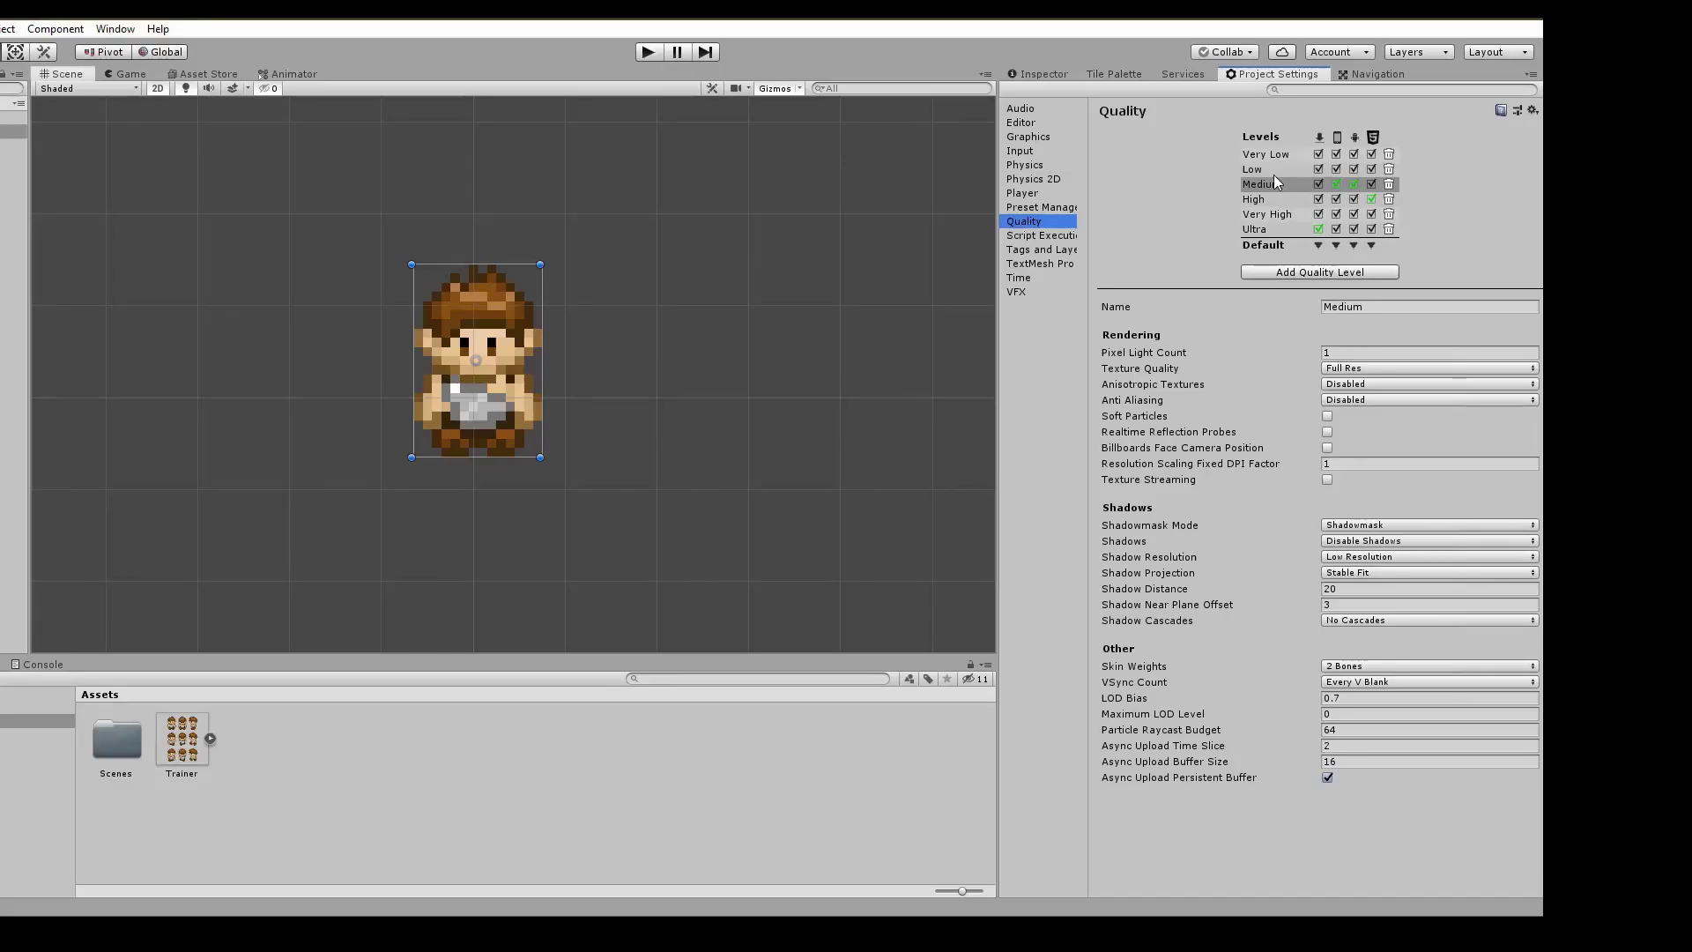
- Keep Medium as the Android default quality level and set its VSync Count to Don't Sync
click(1262, 156)
click(1263, 185)
click(1269, 199)
click(1269, 214)
click(1269, 229)
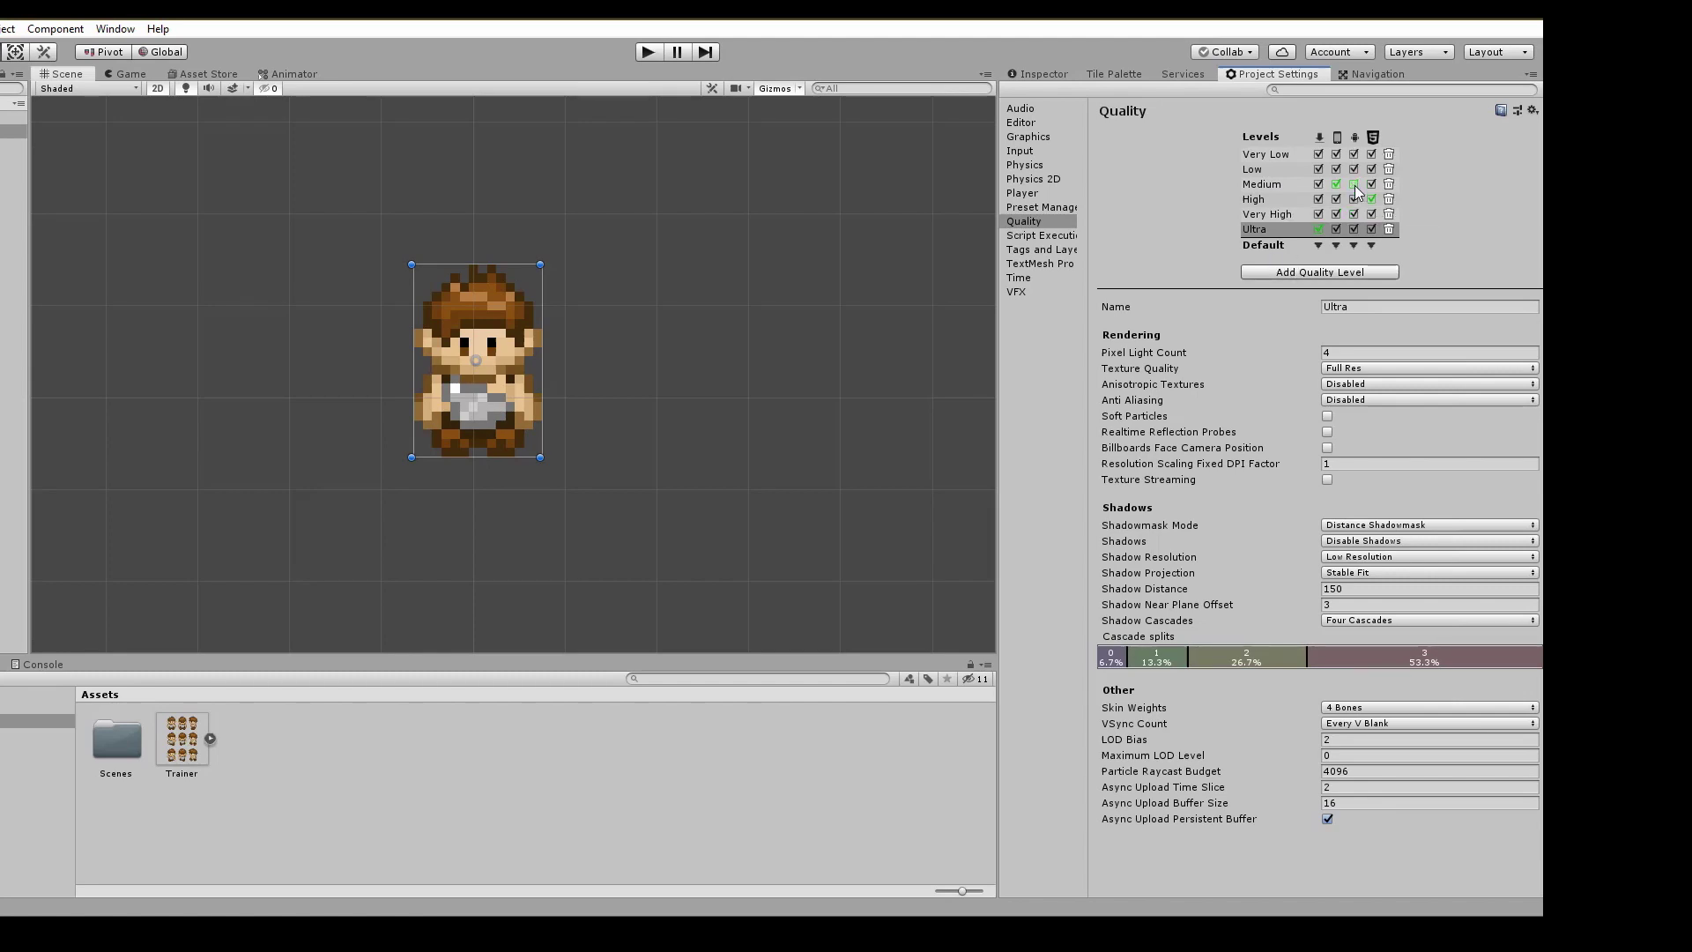
click(1279, 185)
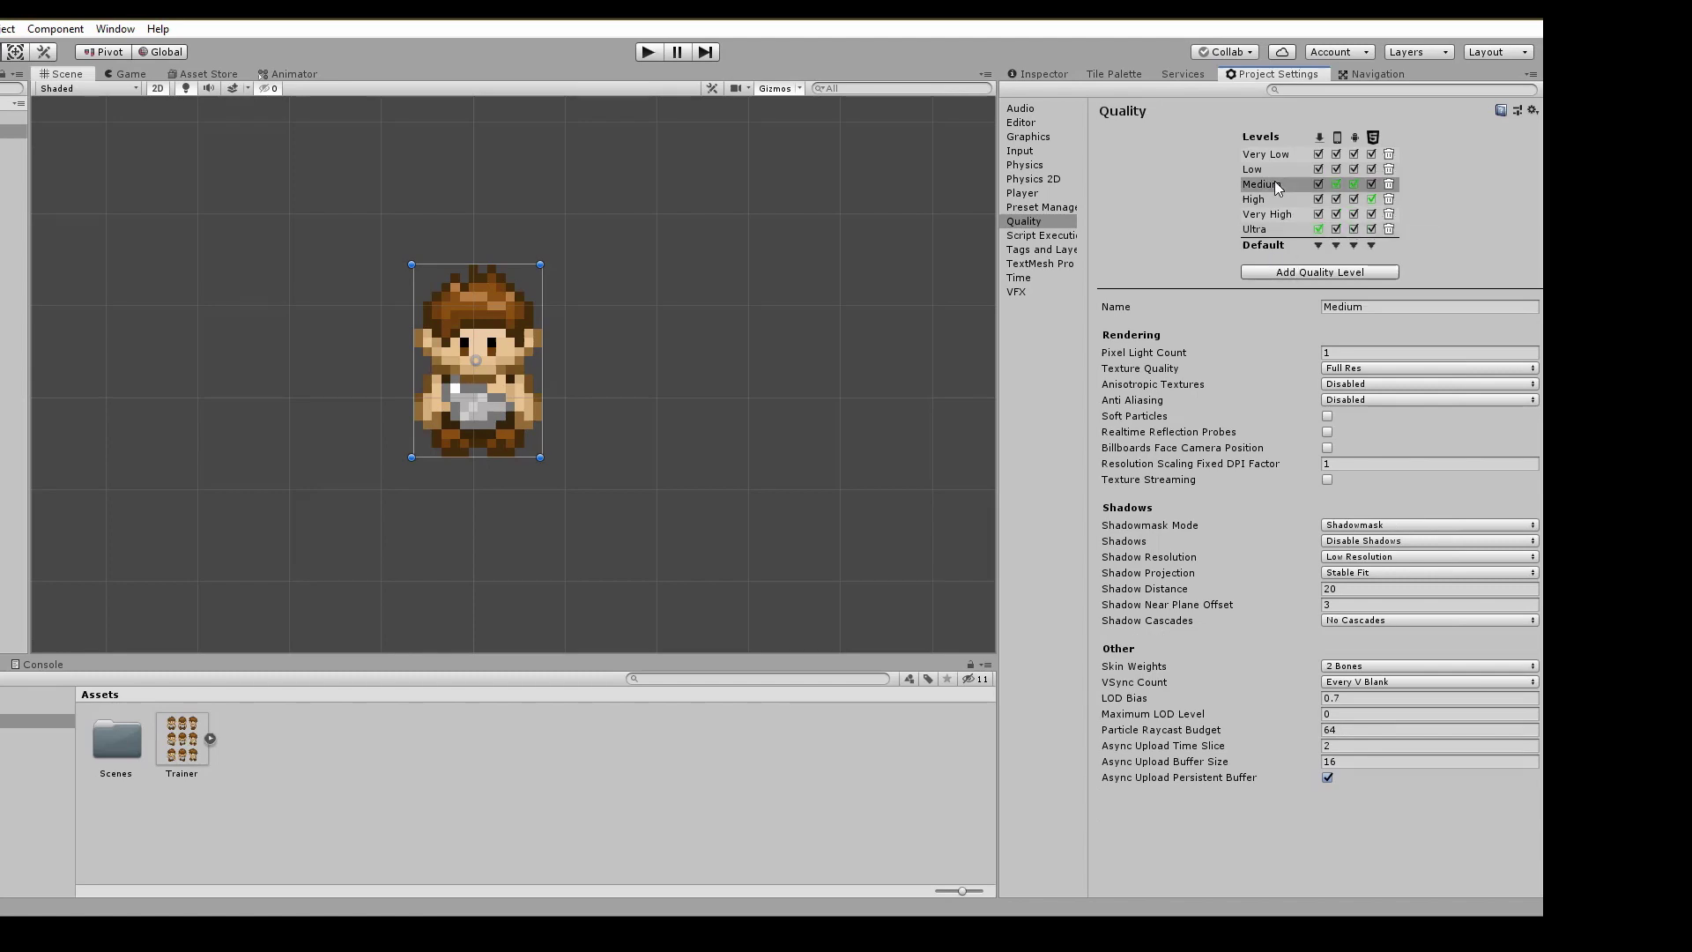
click(1355, 246)
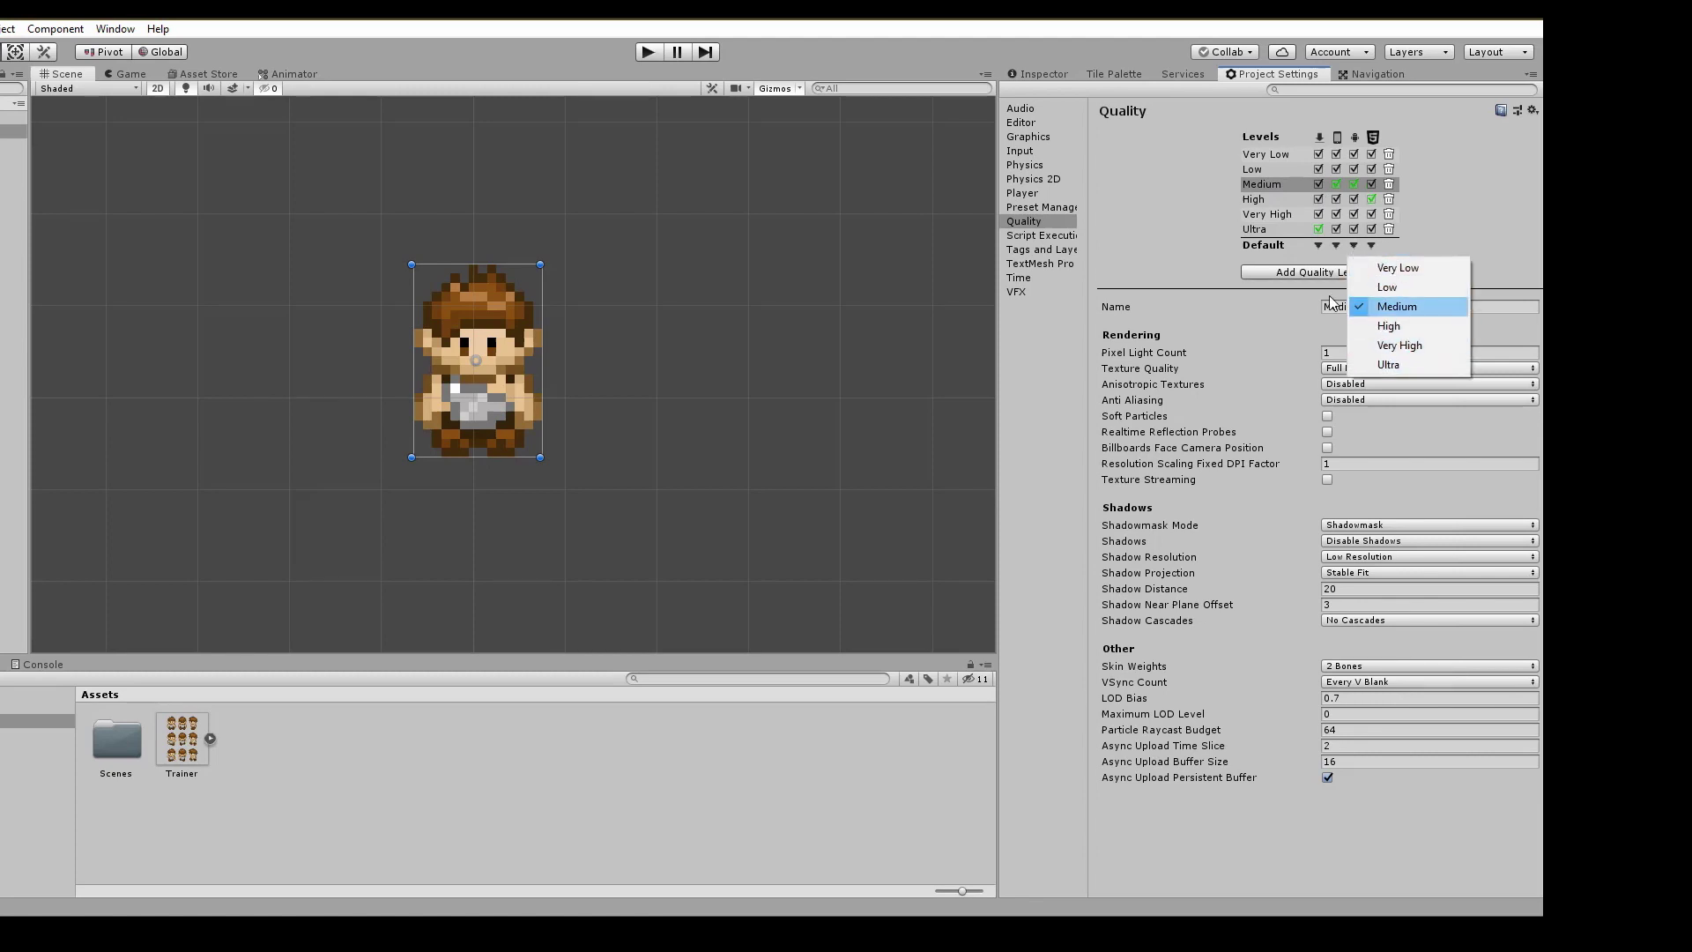
click(1394, 308)
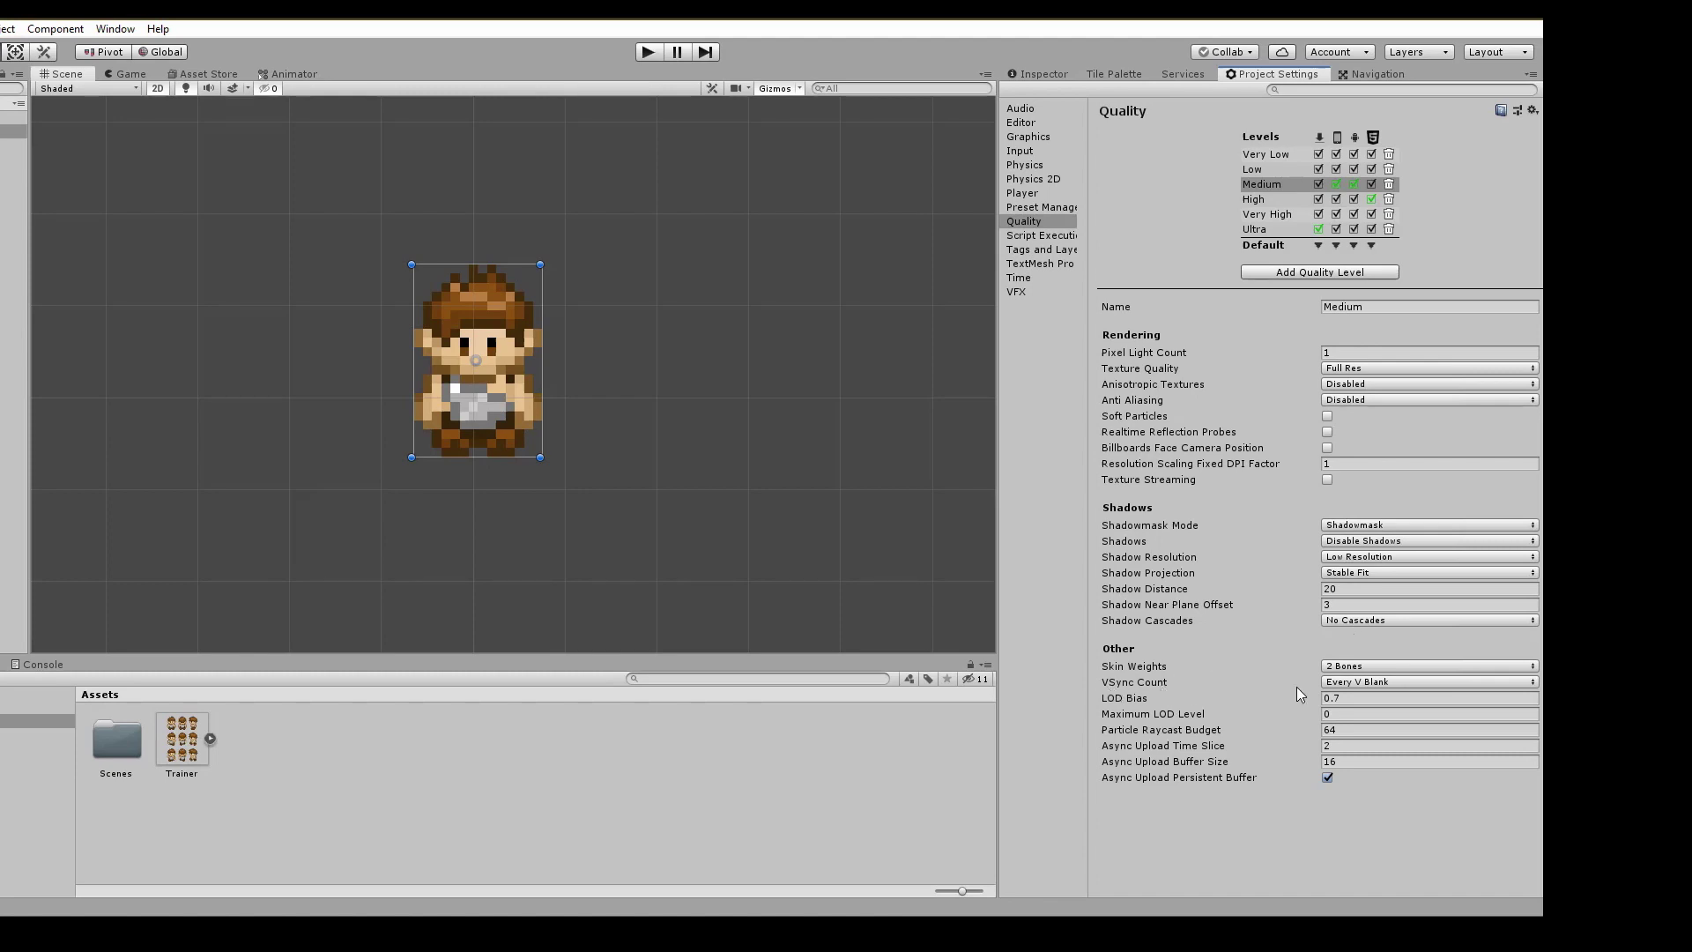
click(1340, 682)
click(1357, 698)
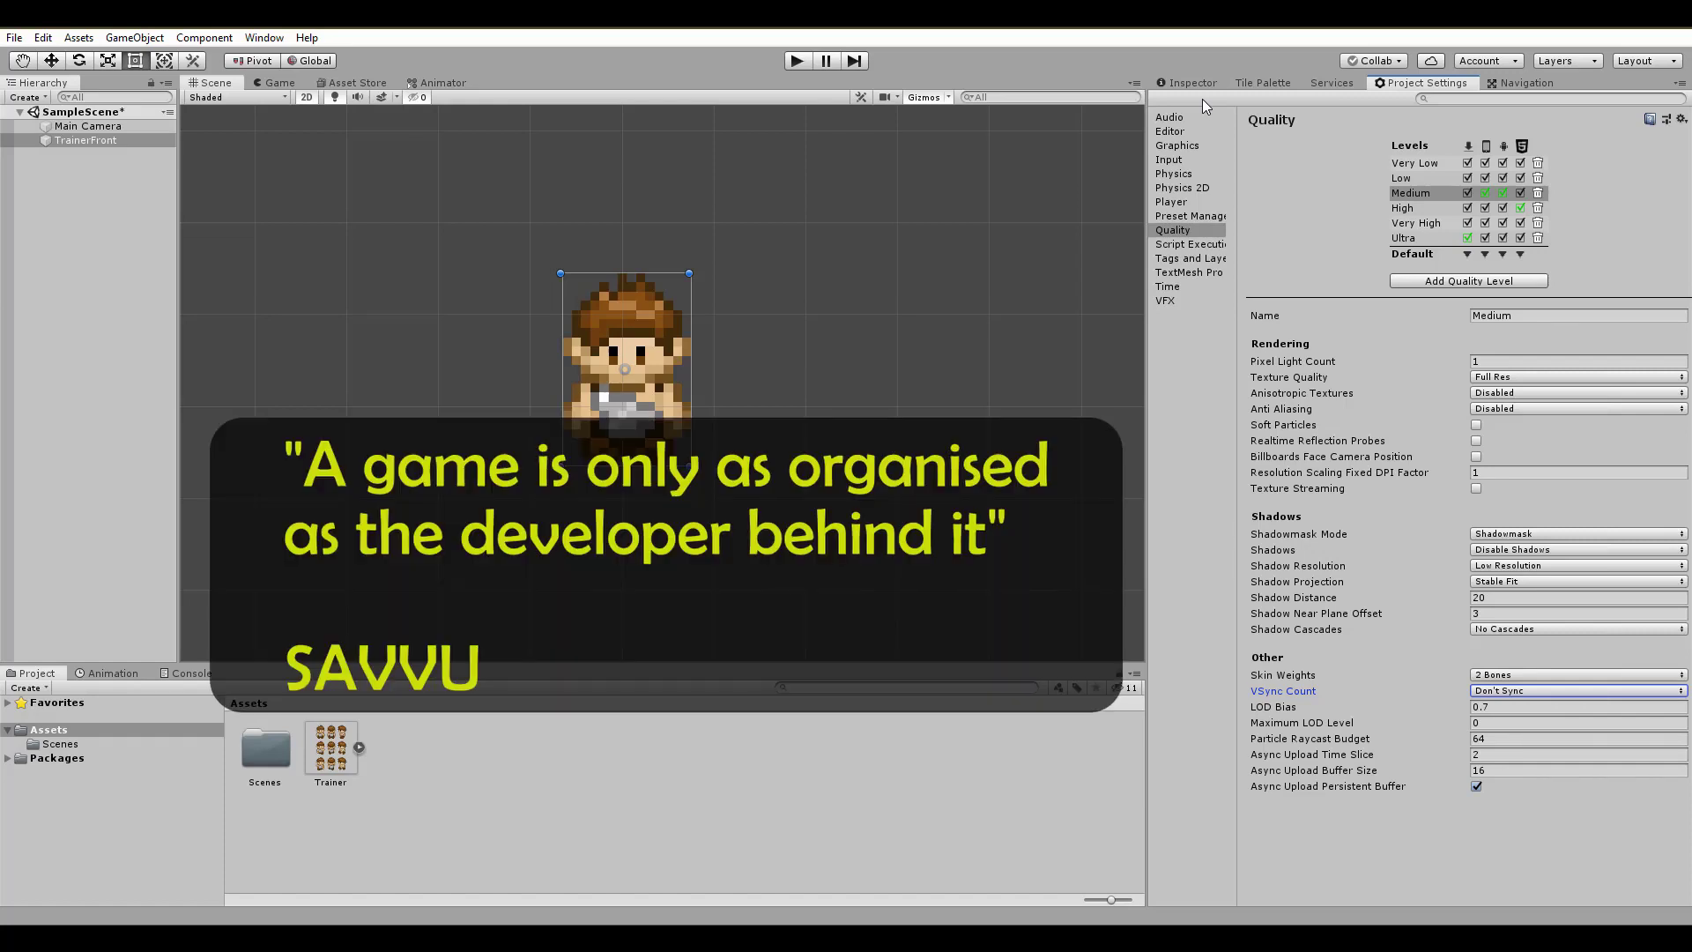
- Create a folder named Sprites in the project's Assets
click(1188, 83)
drag(588, 428, 718, 448)
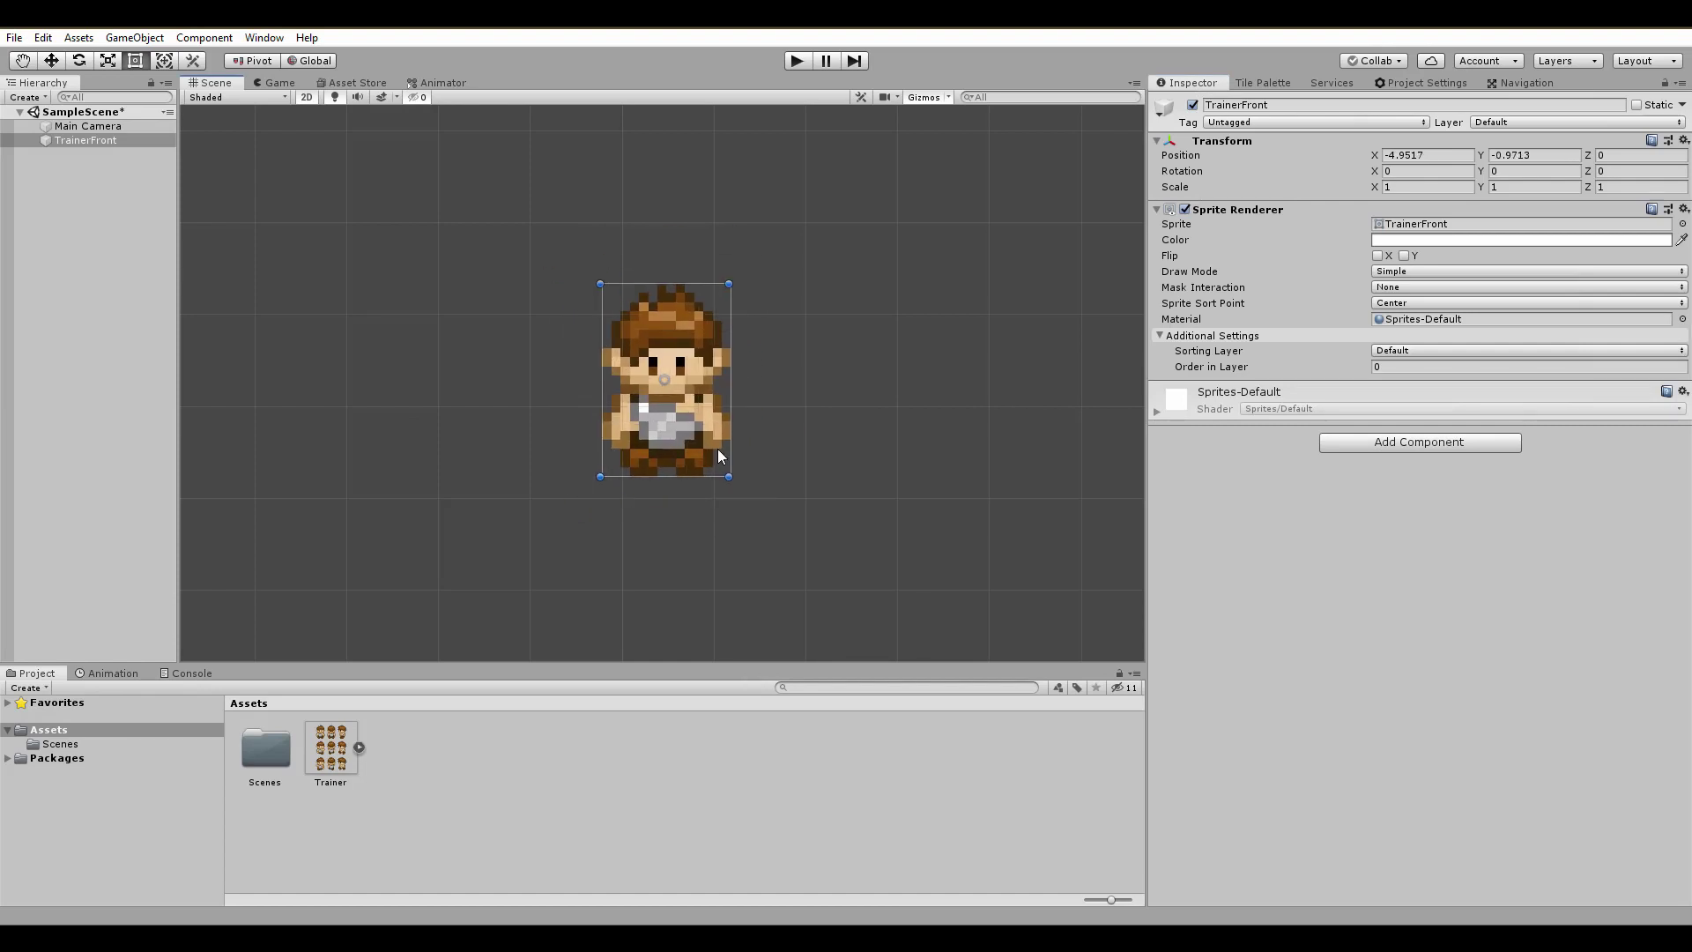
right_click(408, 758)
mouse_move(453, 340)
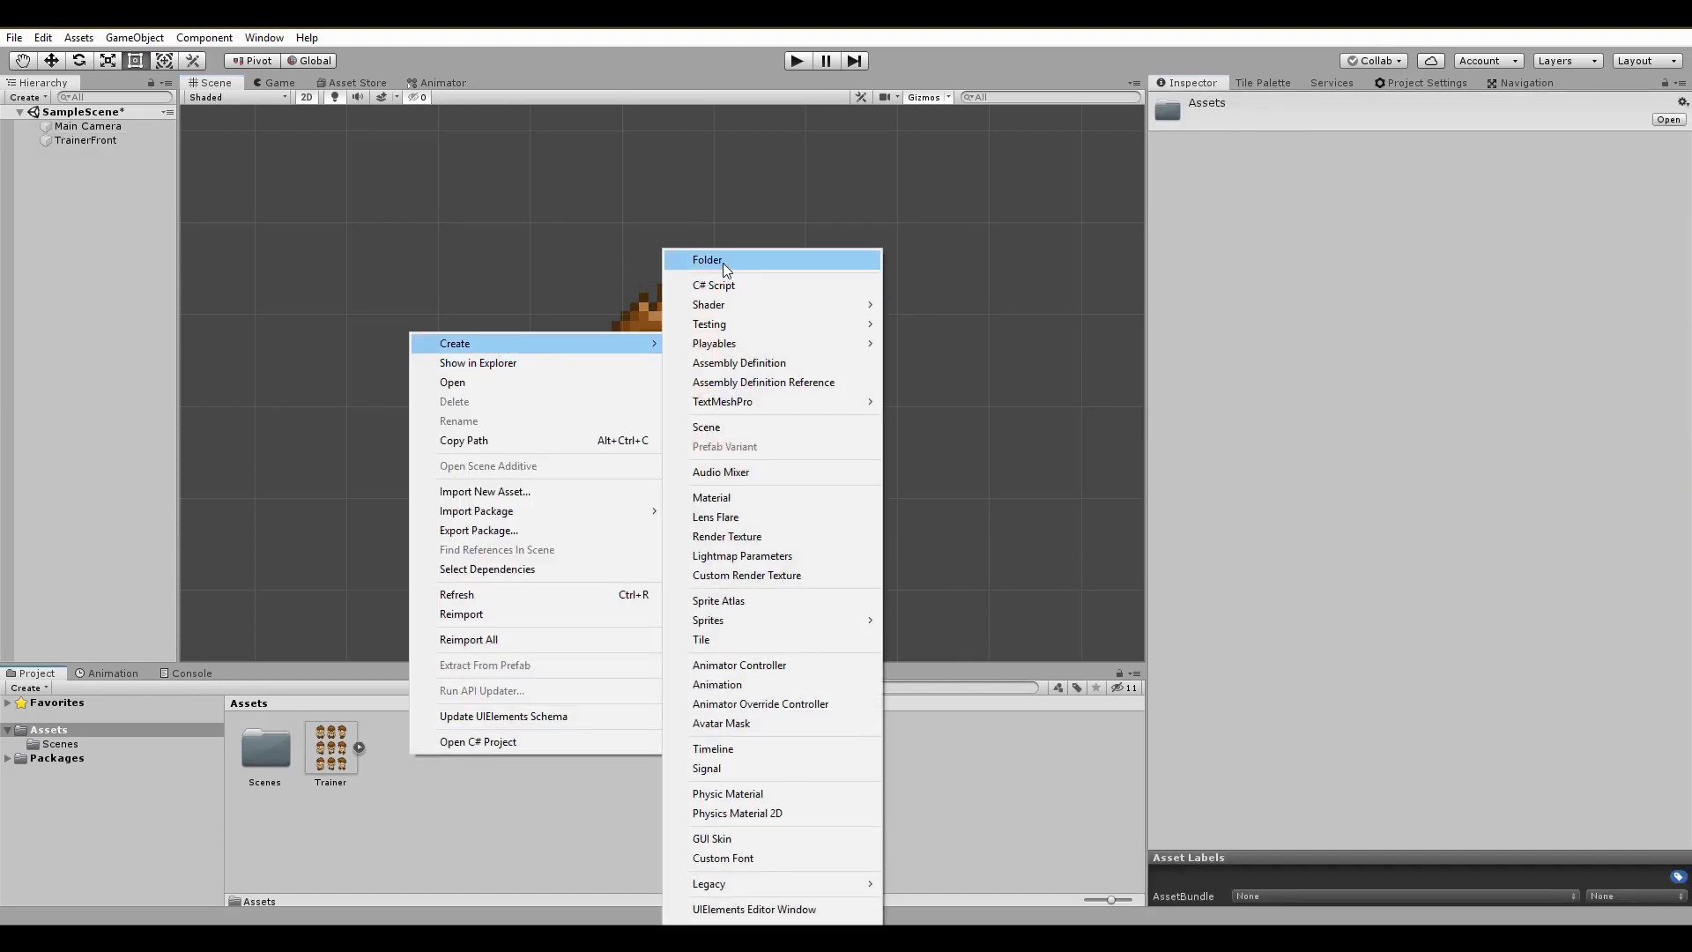
click(693, 257)
text(Sprites)
key(Return)
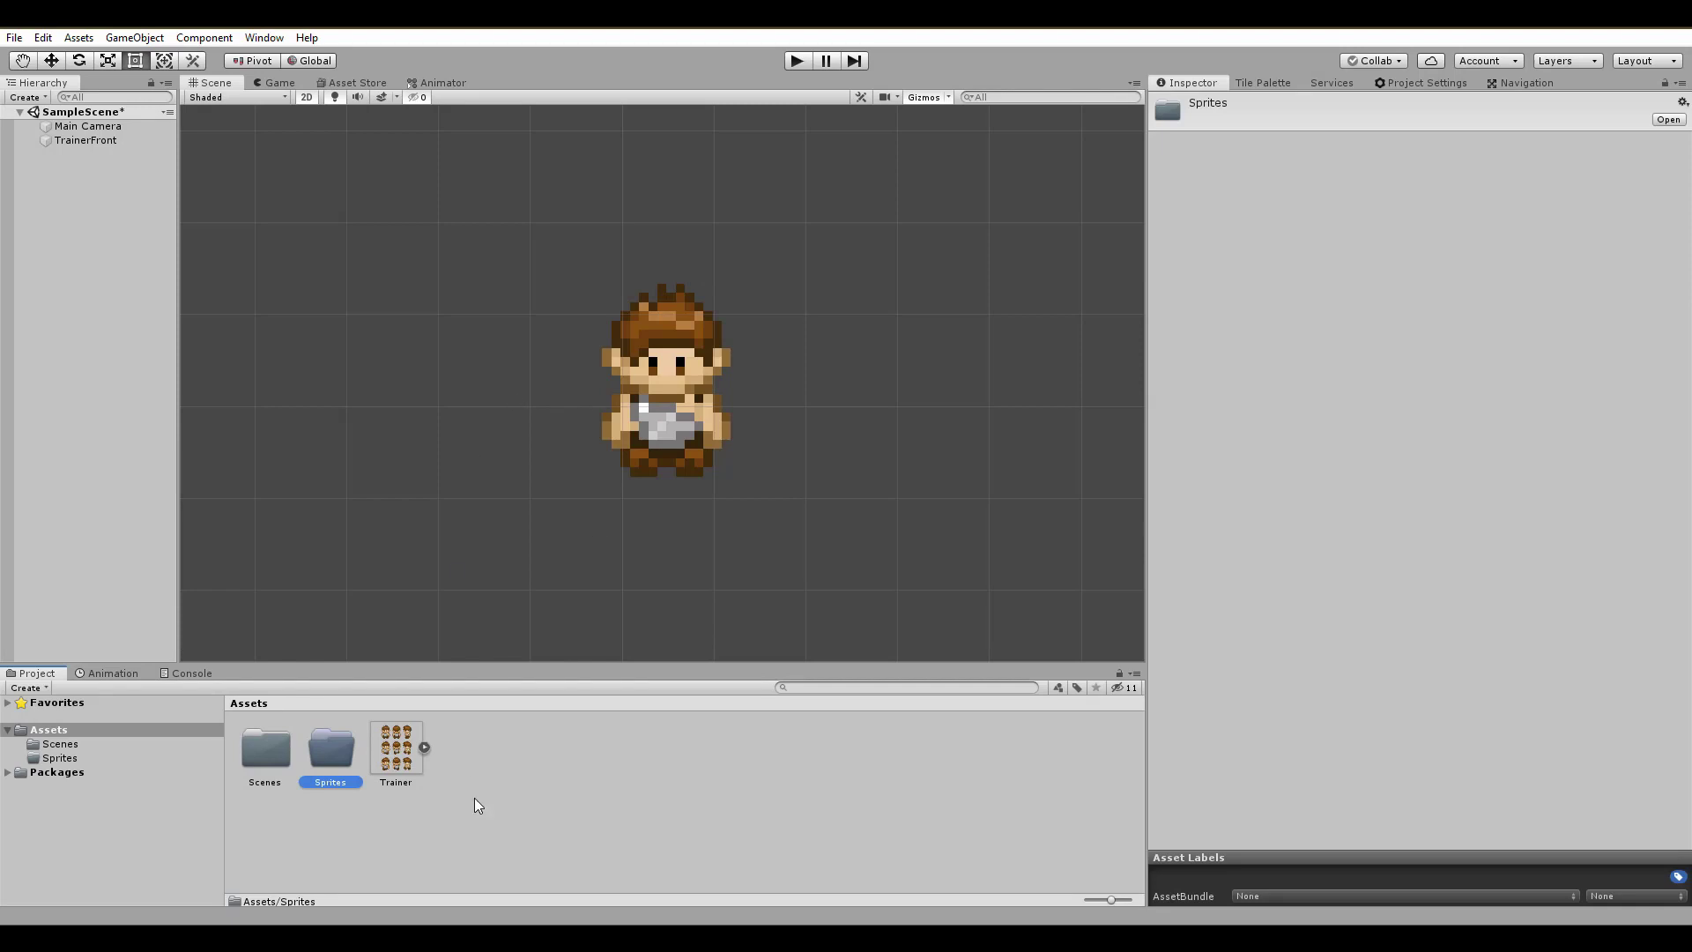
- Create a folder named Animations in the project's Assets
right_click(486, 773)
mouse_move(531, 361)
click(795, 261)
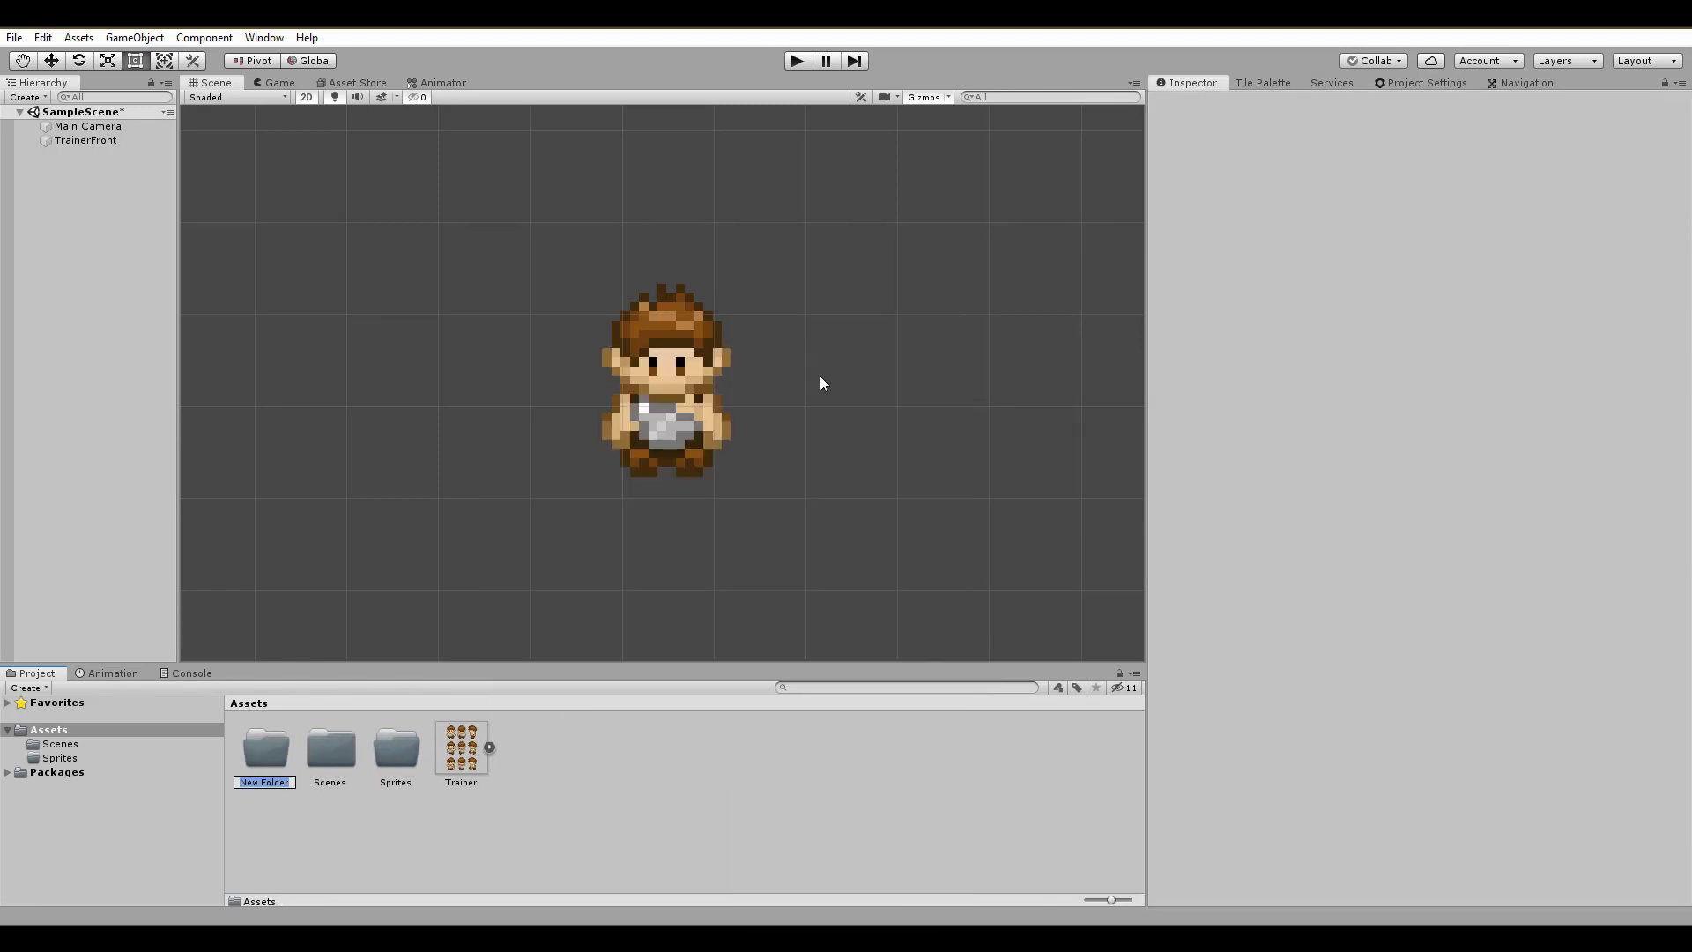
text(Animations)
key(Return)
- Move the Trainer sheet into the Sprites folder and delete the TrainerFront object from the scene
drag(471, 748, 403, 697)
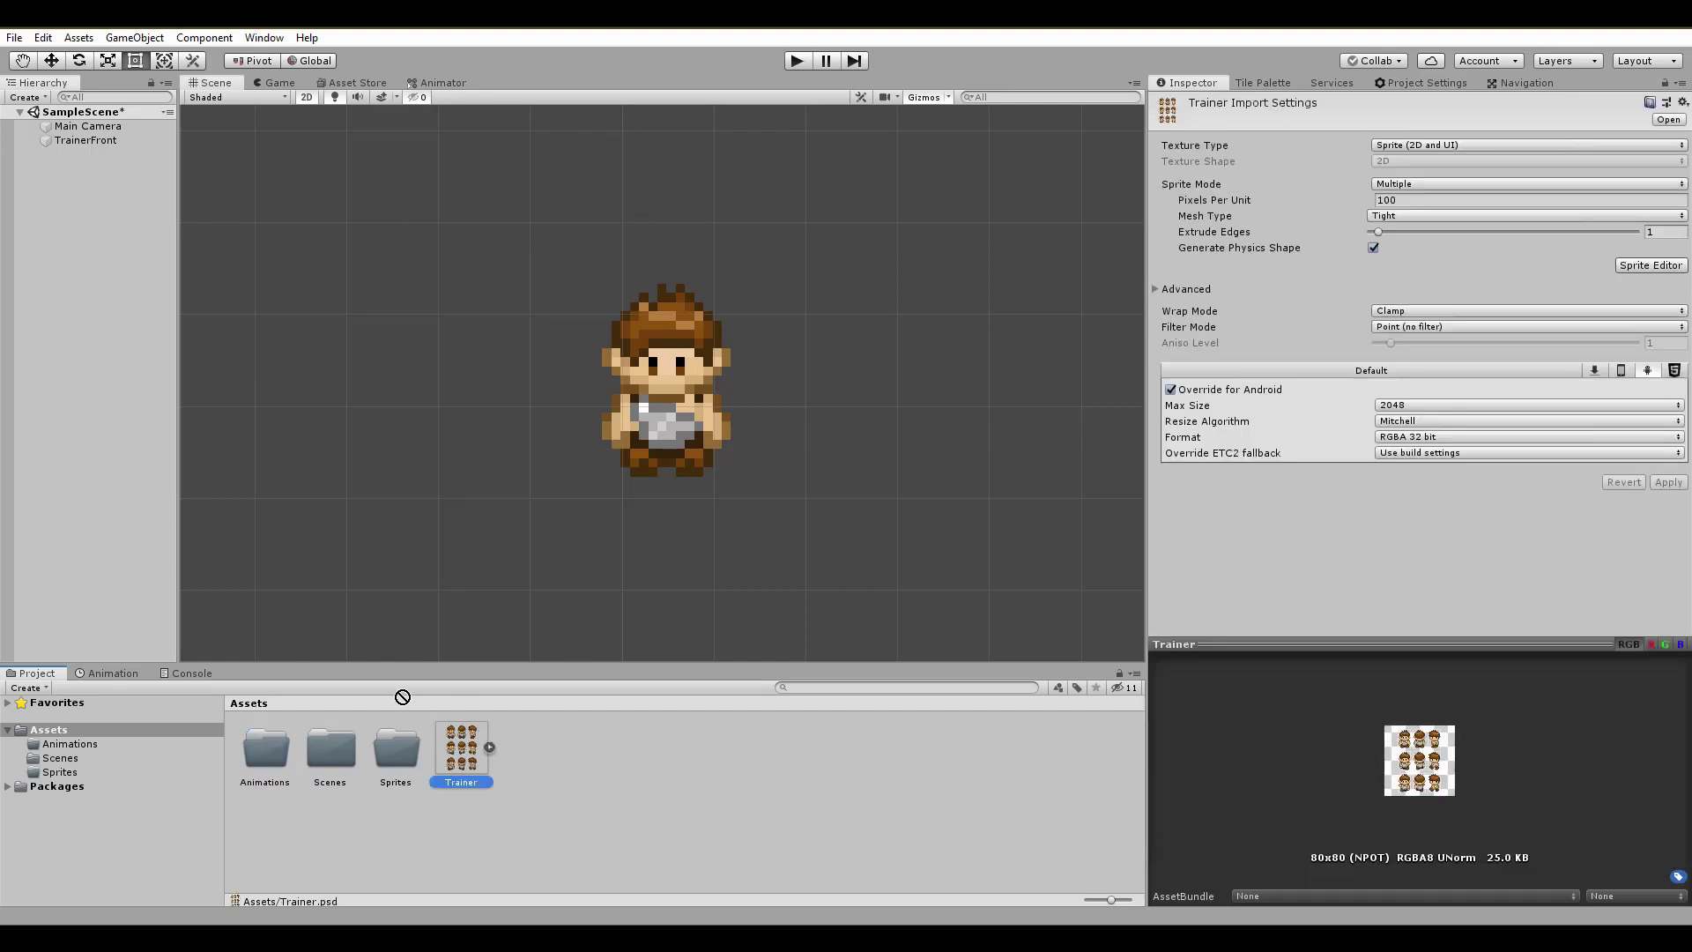
drag(411, 779, 410, 783)
click(112, 145)
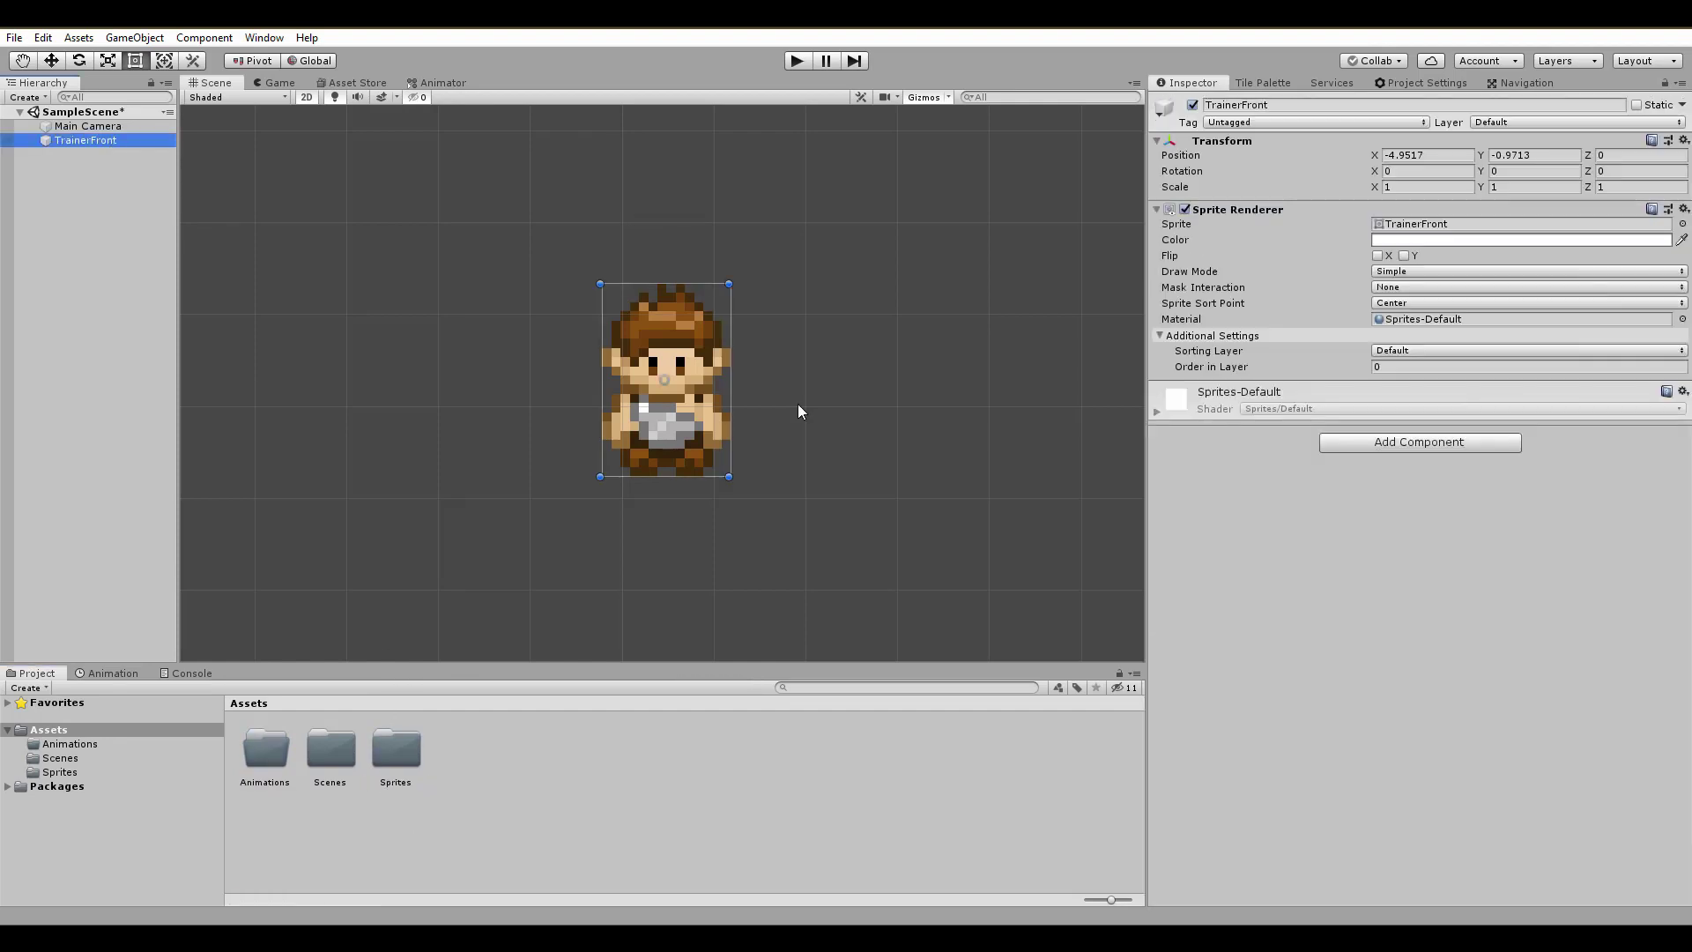
key(Delete)
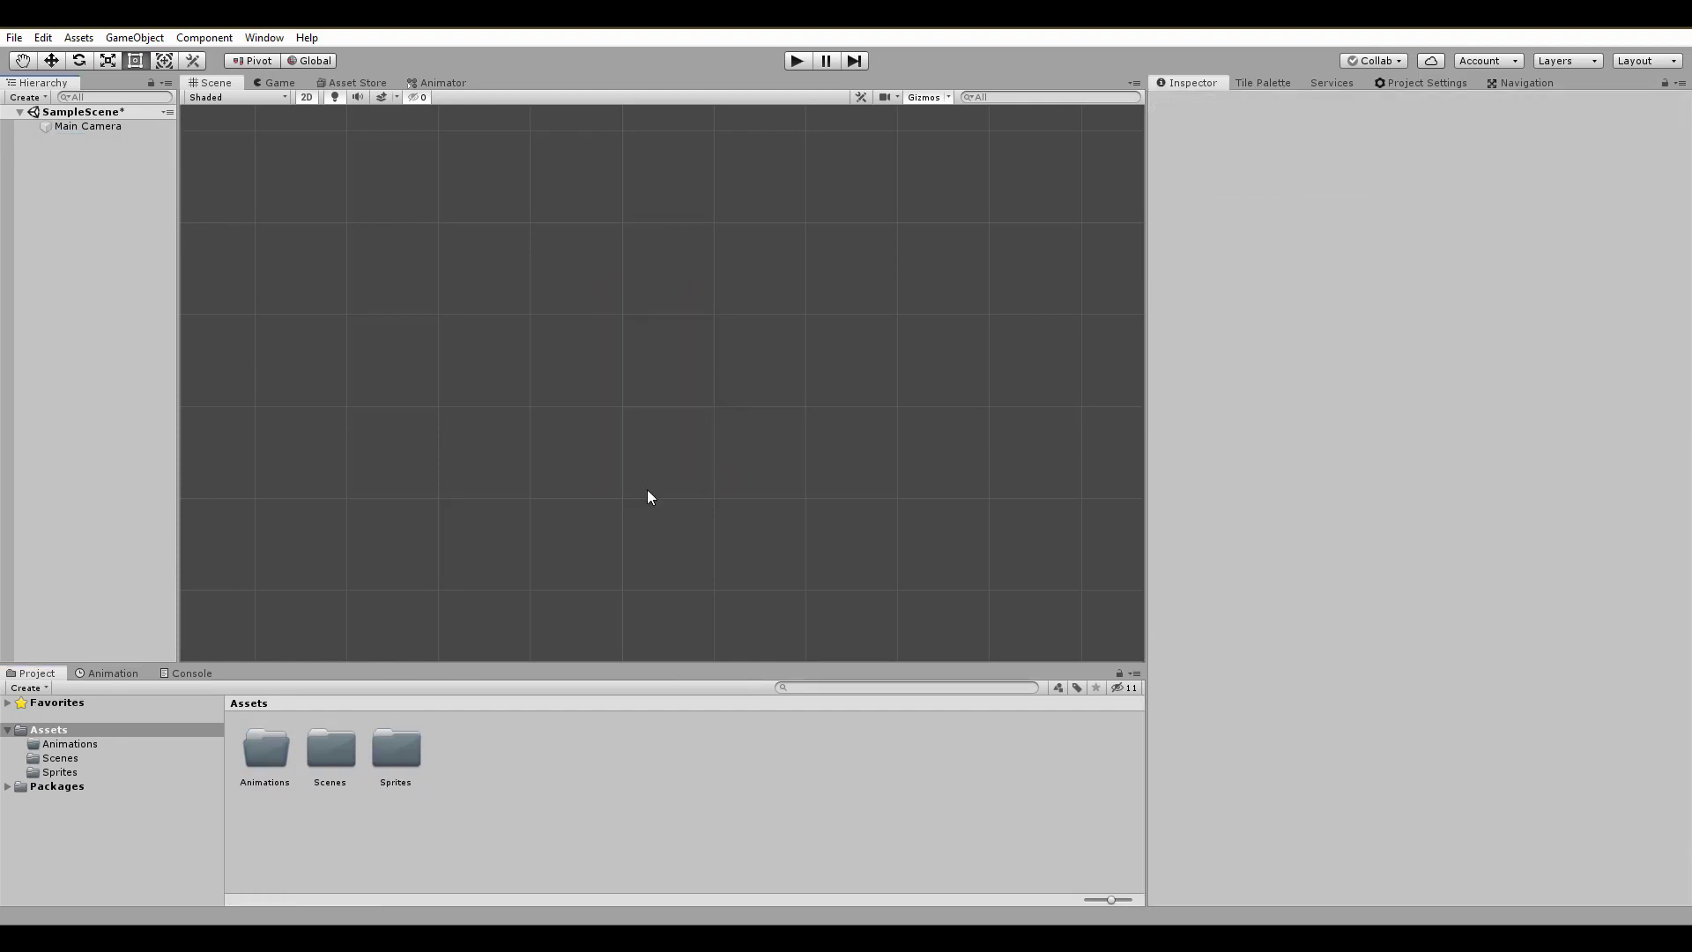
- Place the sliced Trainer sheet from the Sprites folder in the scene as an animated object
double_click(397, 753)
click(270, 747)
click(294, 748)
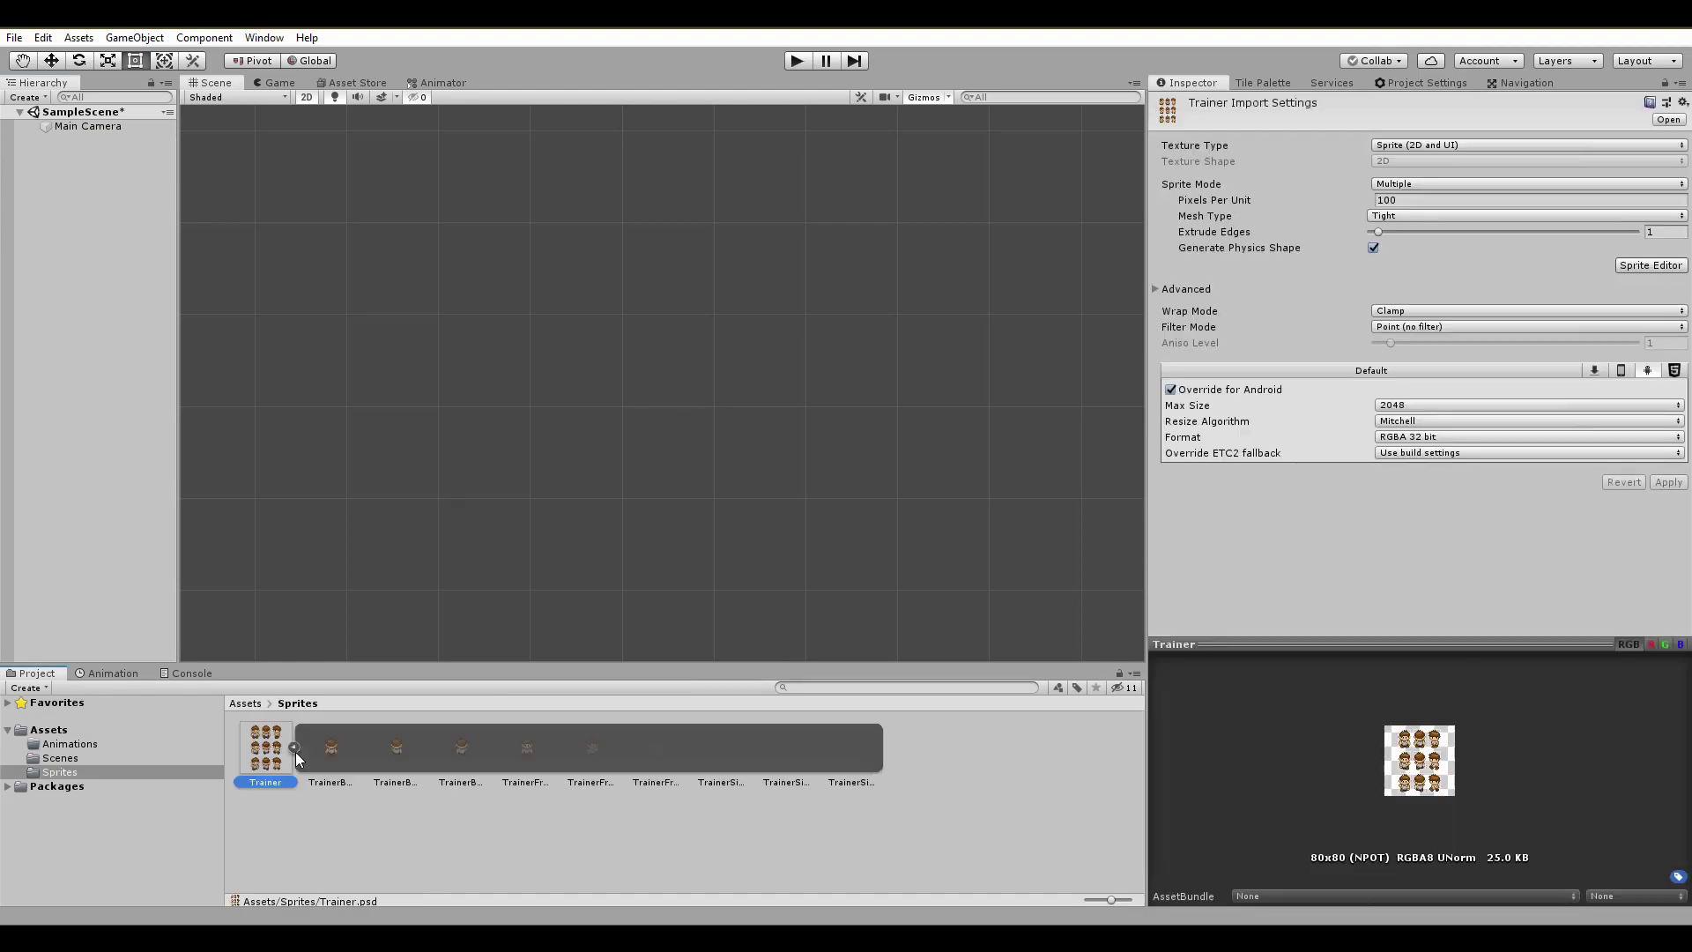
click(294, 748)
drag(268, 747, 672, 352)
- Save the new animation clip as TrainerWalkFront in the Animations folder
click(517, 134)
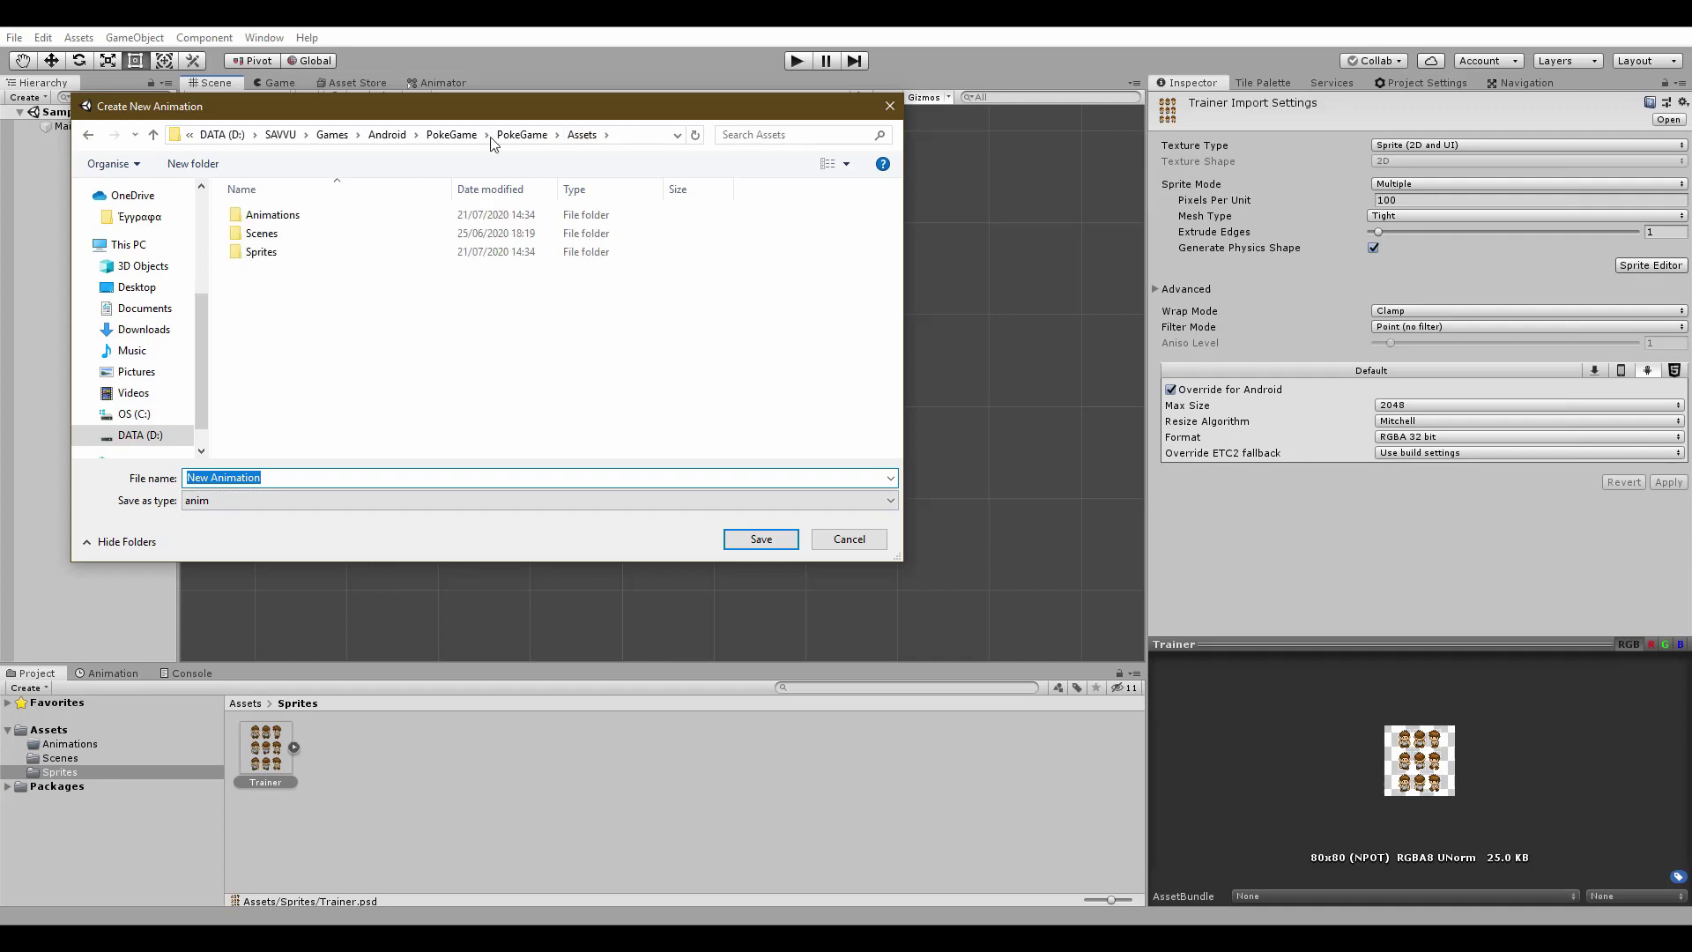
double_click(265, 215)
text(Trainer)
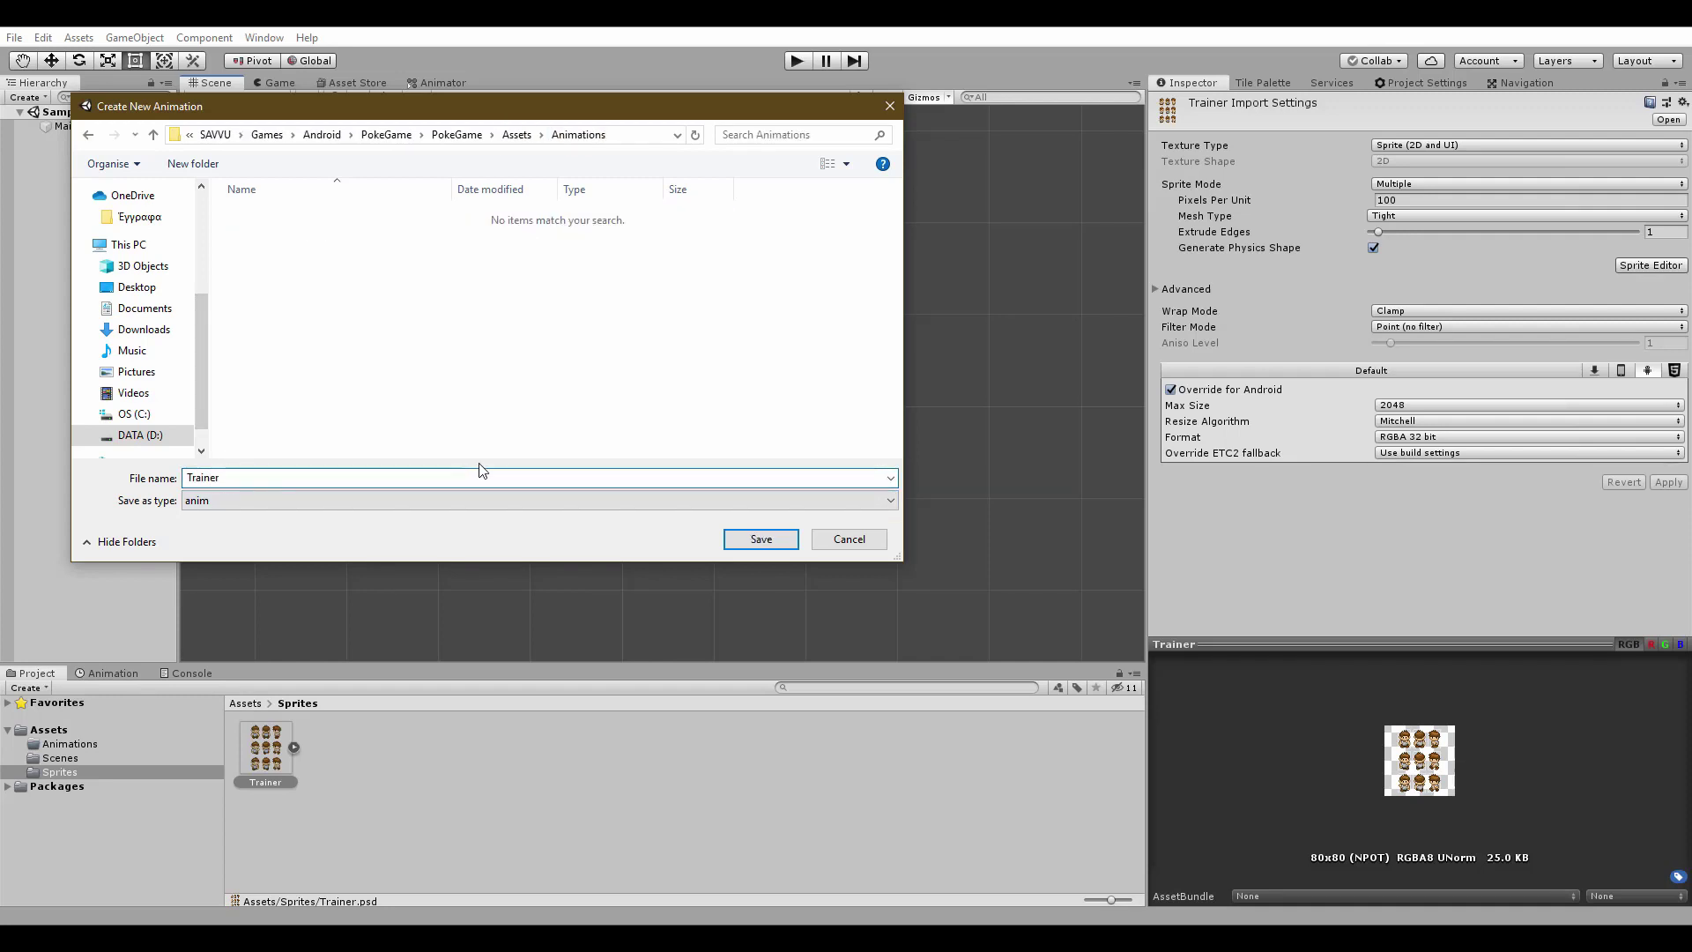
text(WalkFront)
click(750, 540)
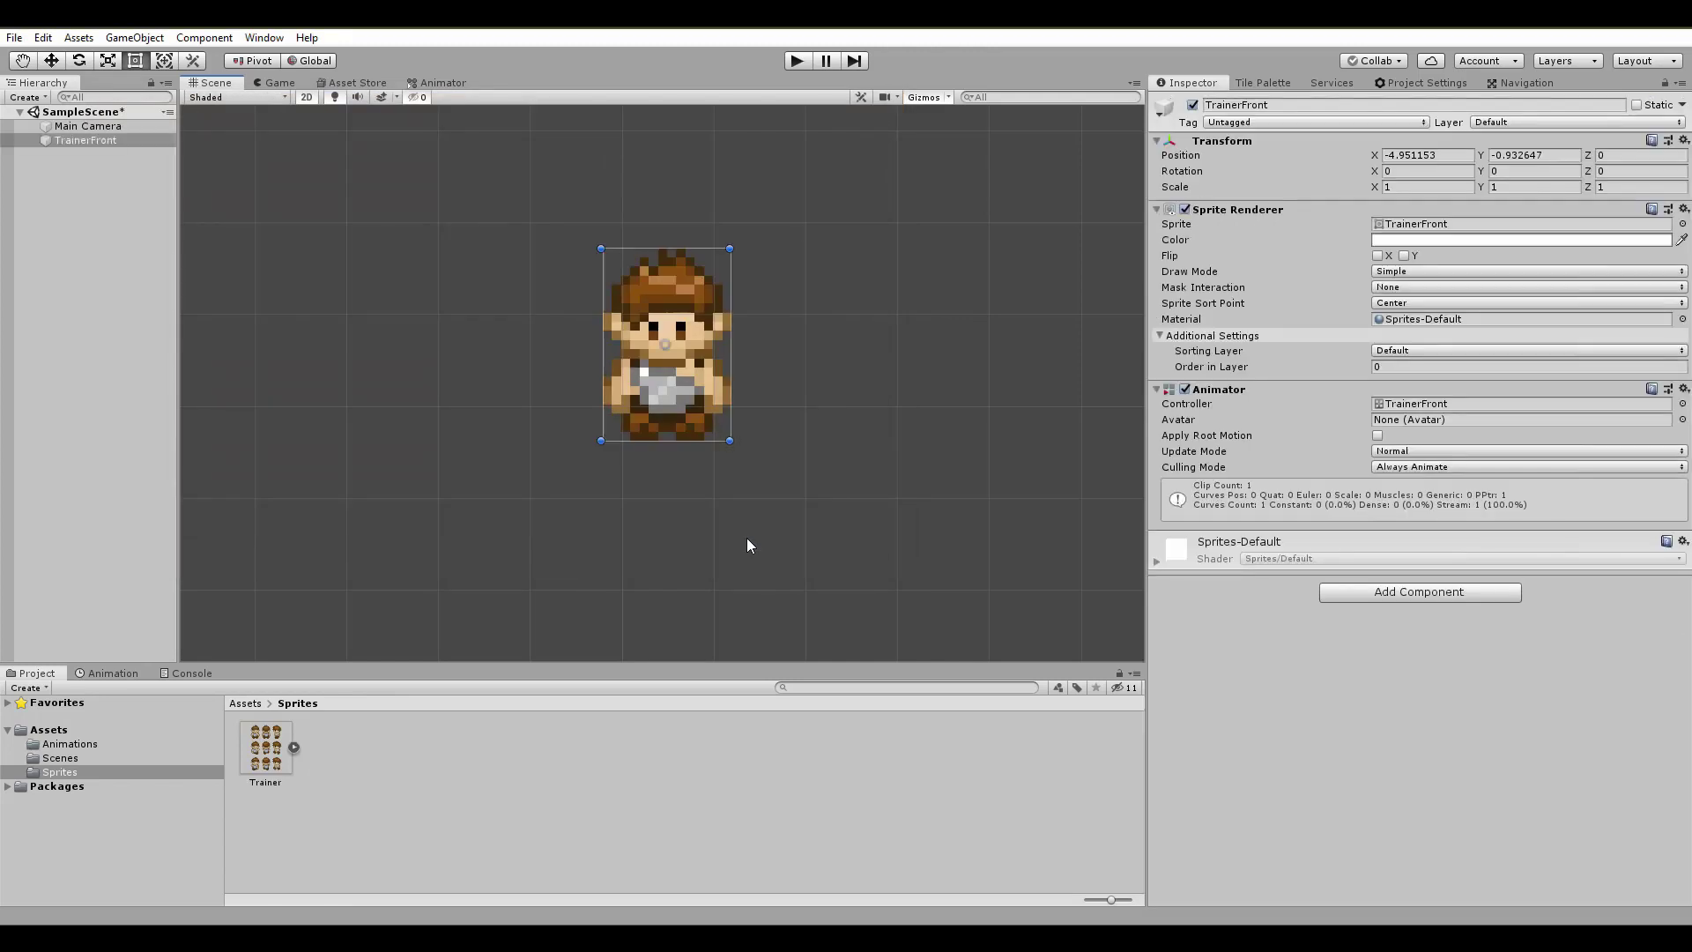
- Open the animation timeline of the TrainerFront object
click(84, 141)
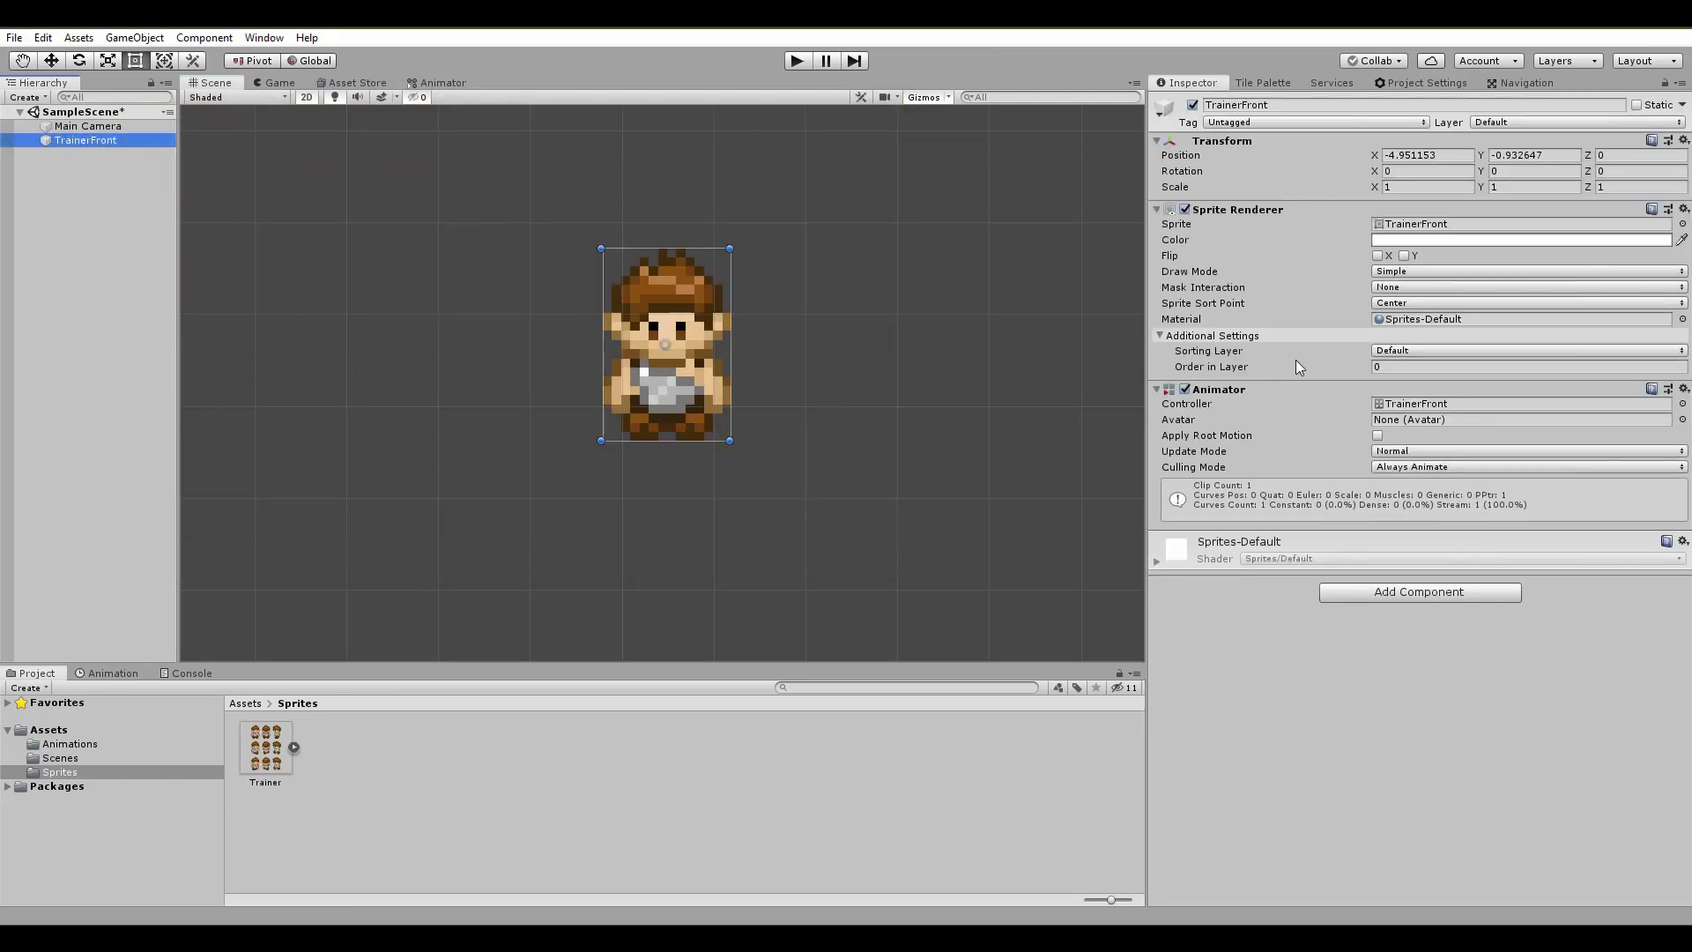
click(106, 674)
drag(630, 687, 48, 680)
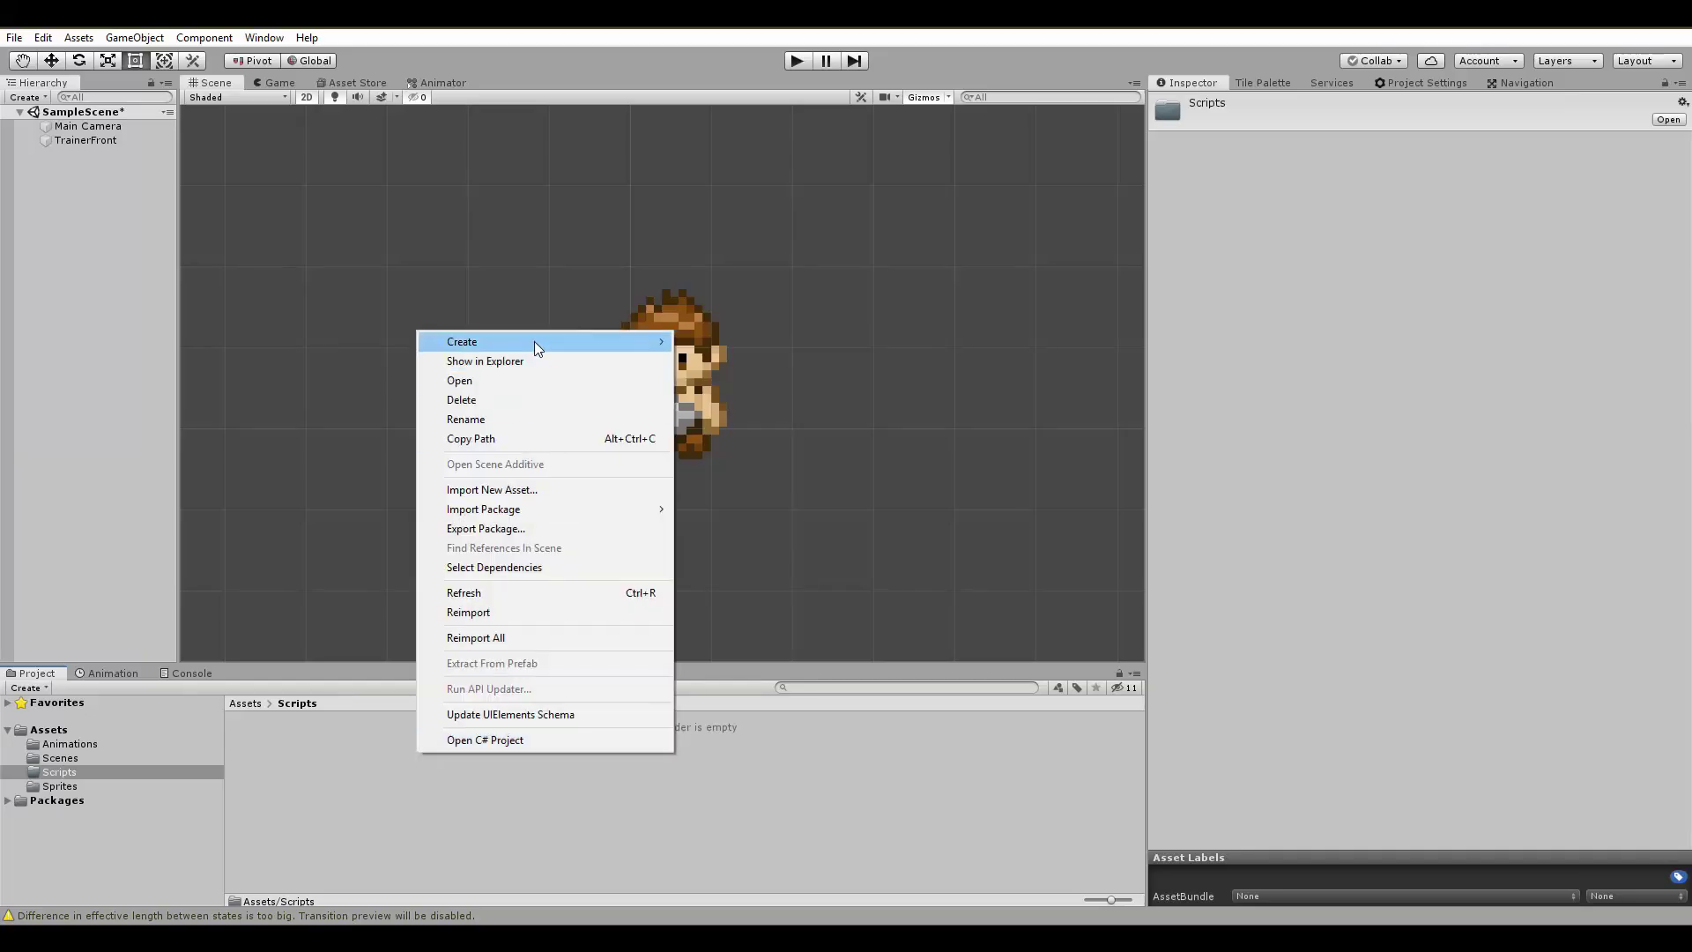
- Create a C# script named CharacterMovement in the Scripts folder and open it in Visual Studio
mouse_move(542, 341)
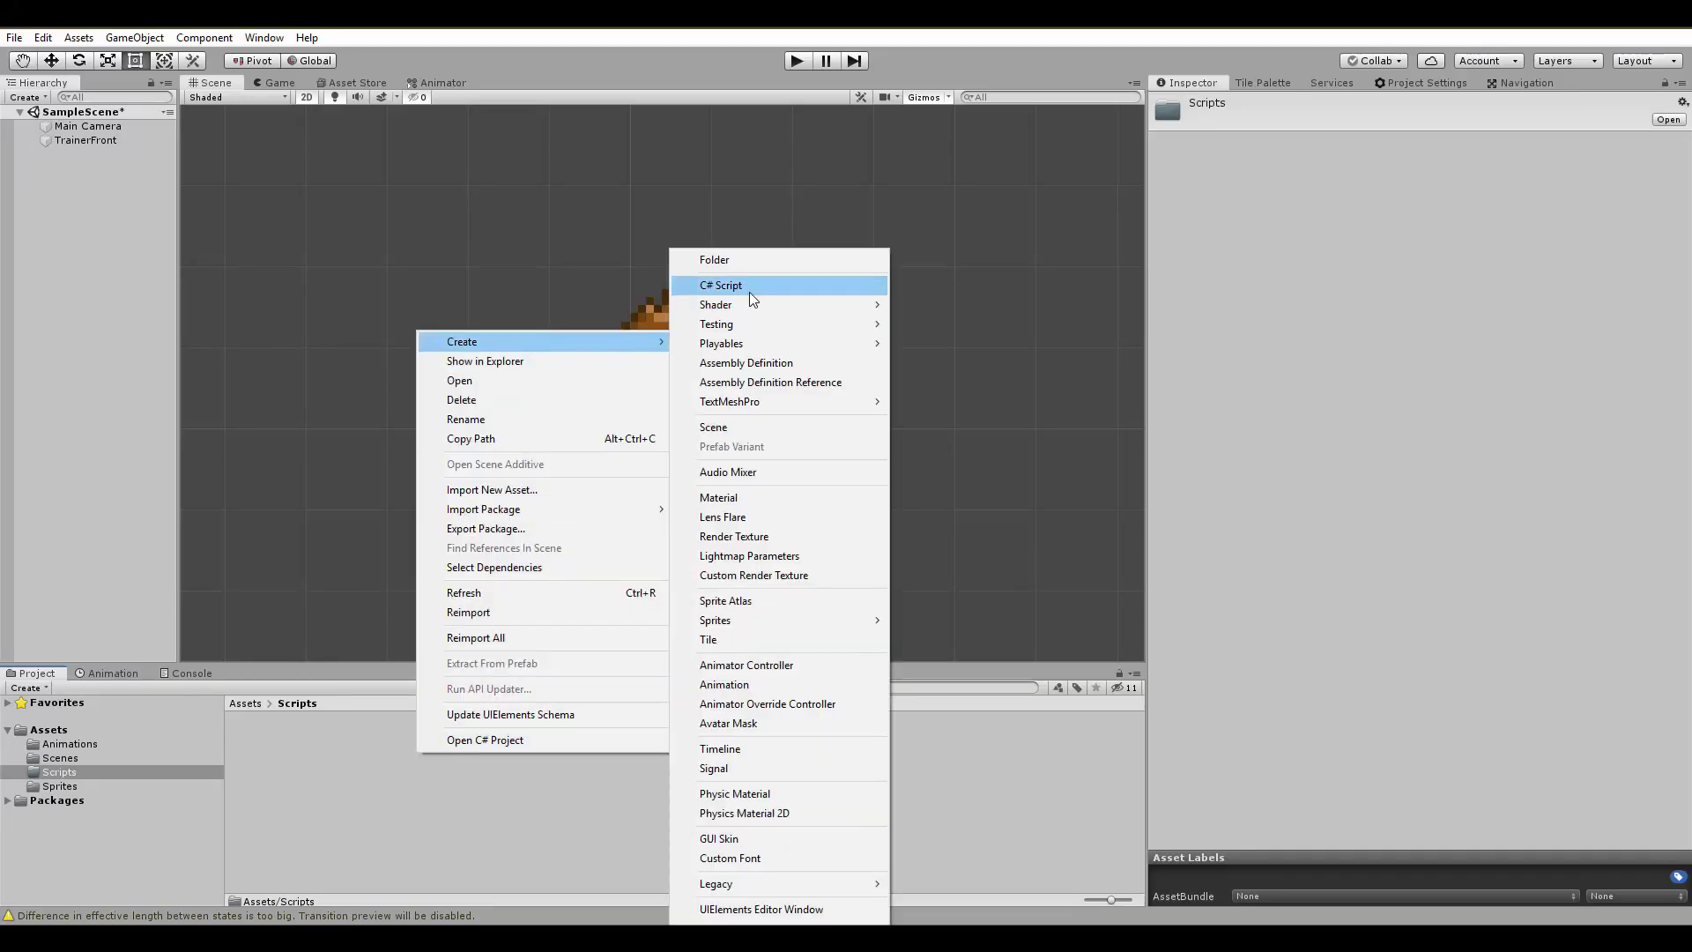
click(746, 283)
key(Return)
key(w)
key(r)
click(258, 779)
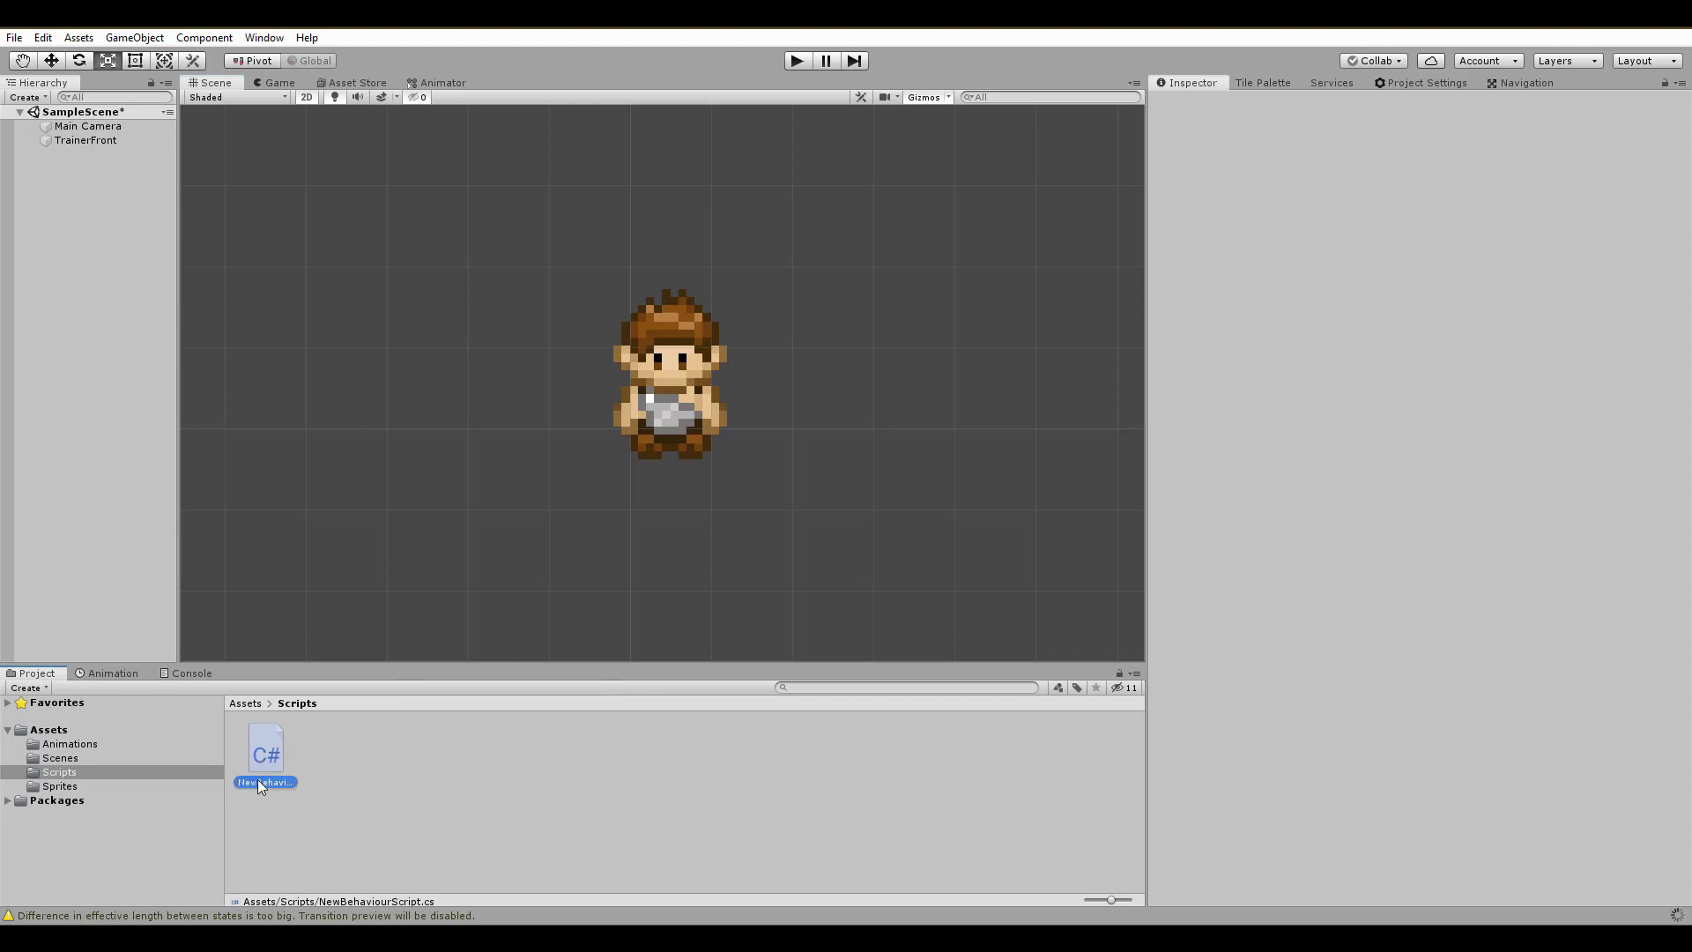
text(CharacterMovement)
key(Return)
double_click(281, 750)
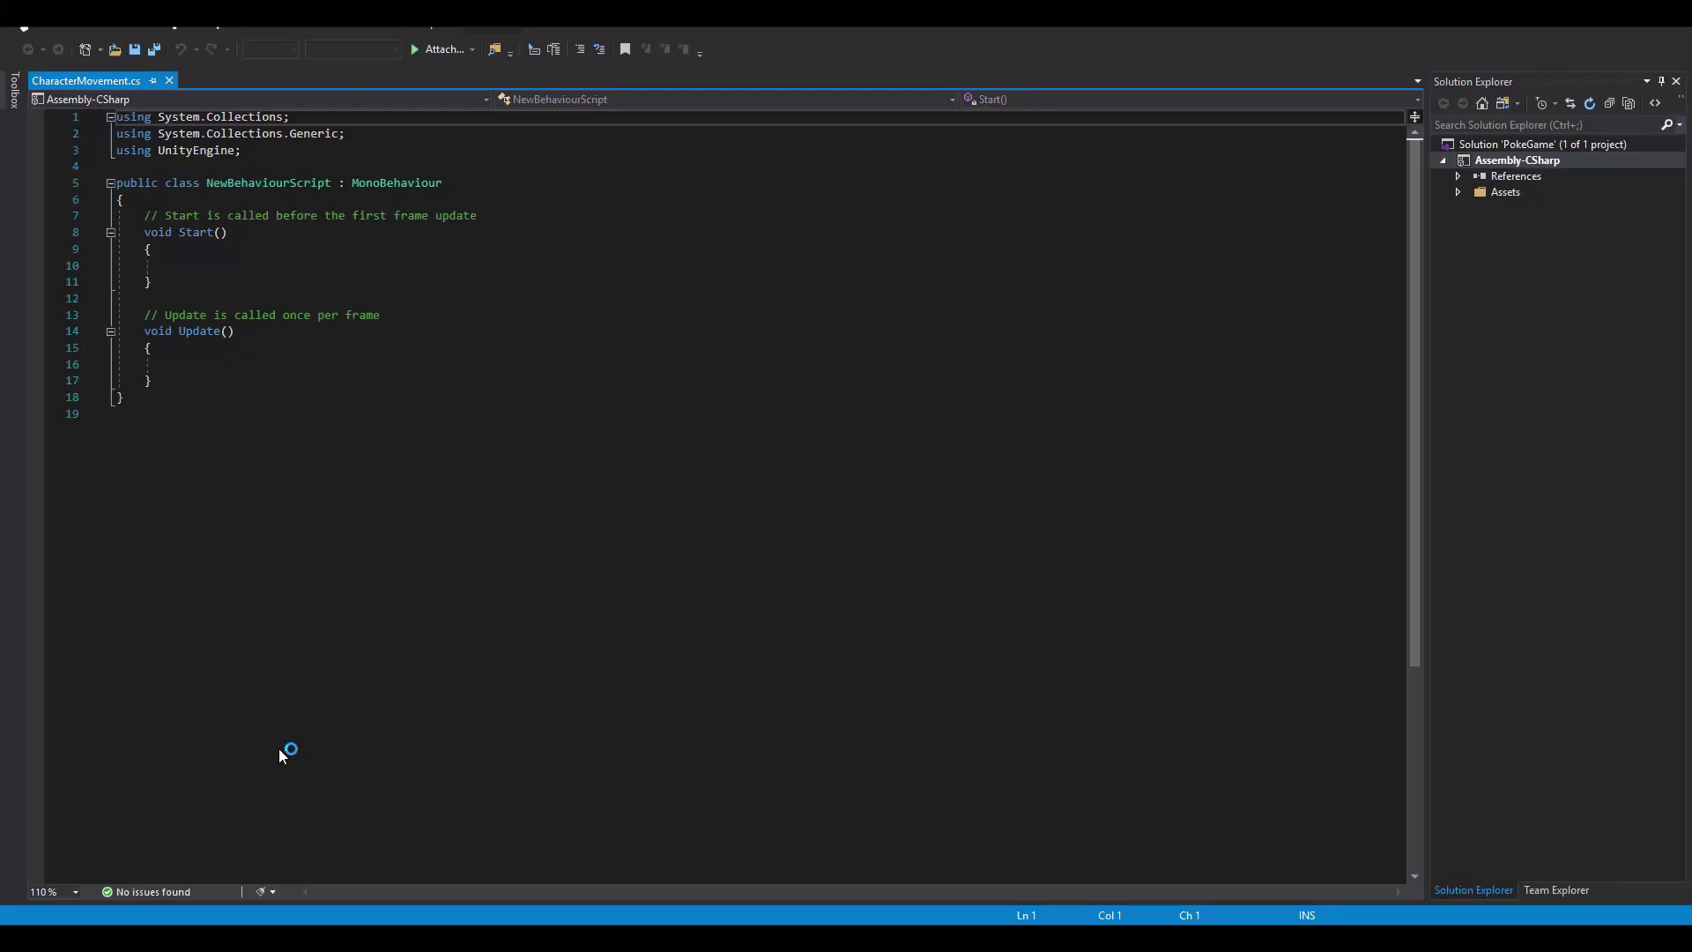
- Delete the default comment lines above the Start and Update methods in the CharacterMovement script
triple_click(265, 314)
key(Delete)
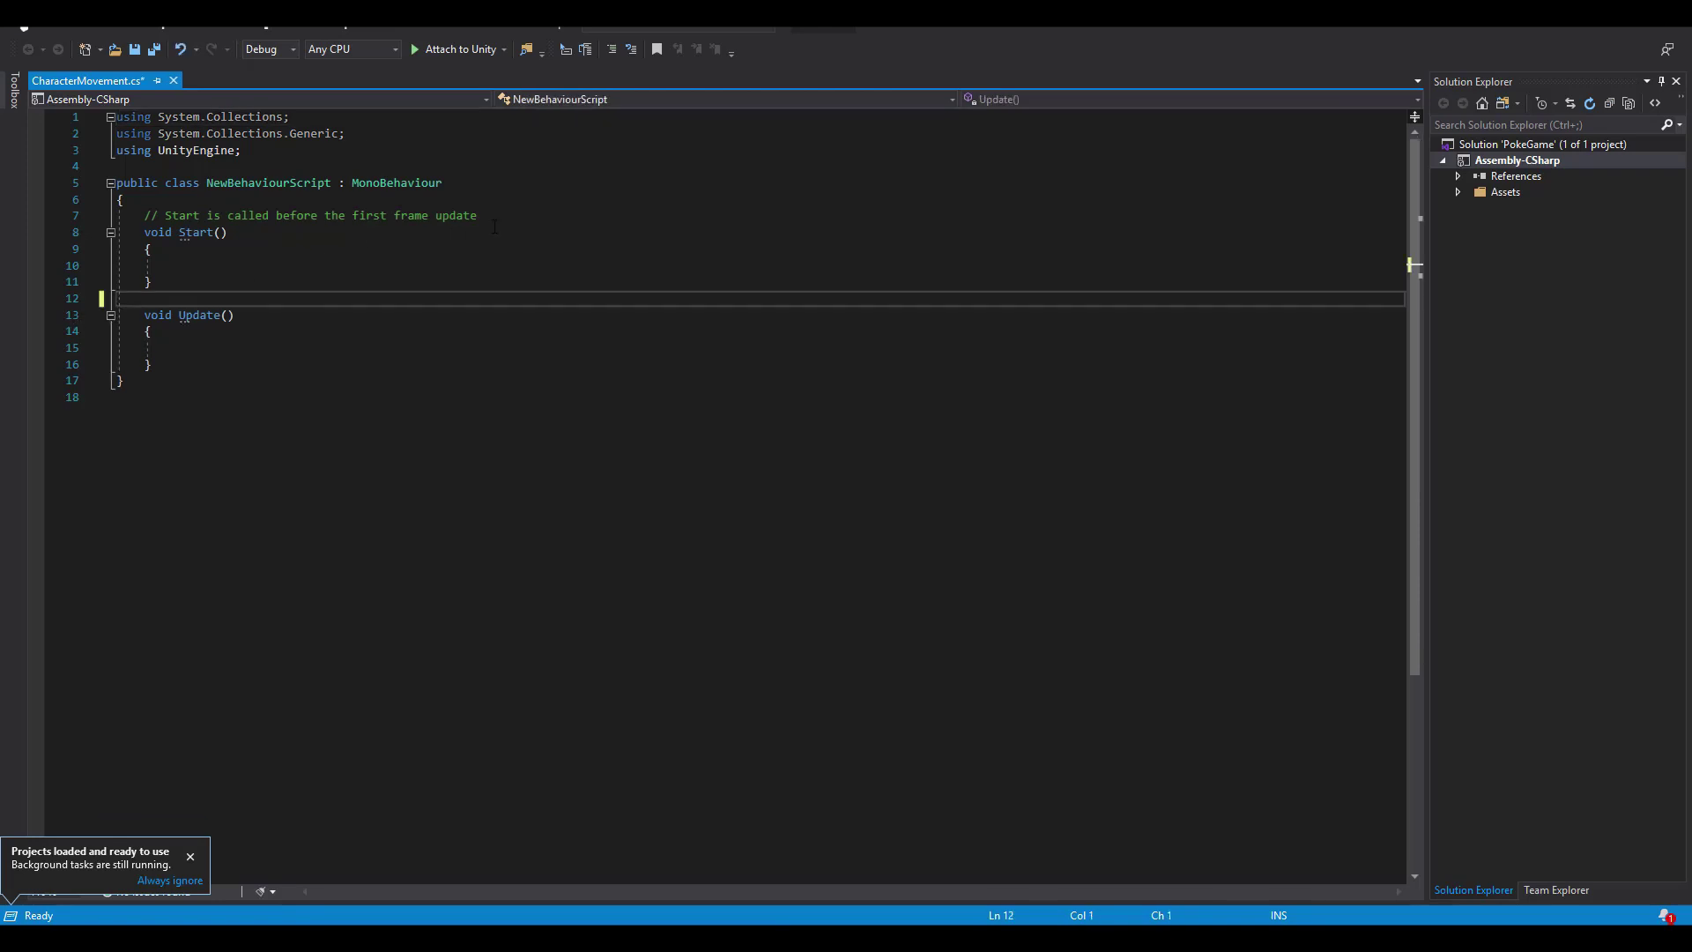
drag(477, 215, 144, 215)
key(BackSpace)
click(263, 236)
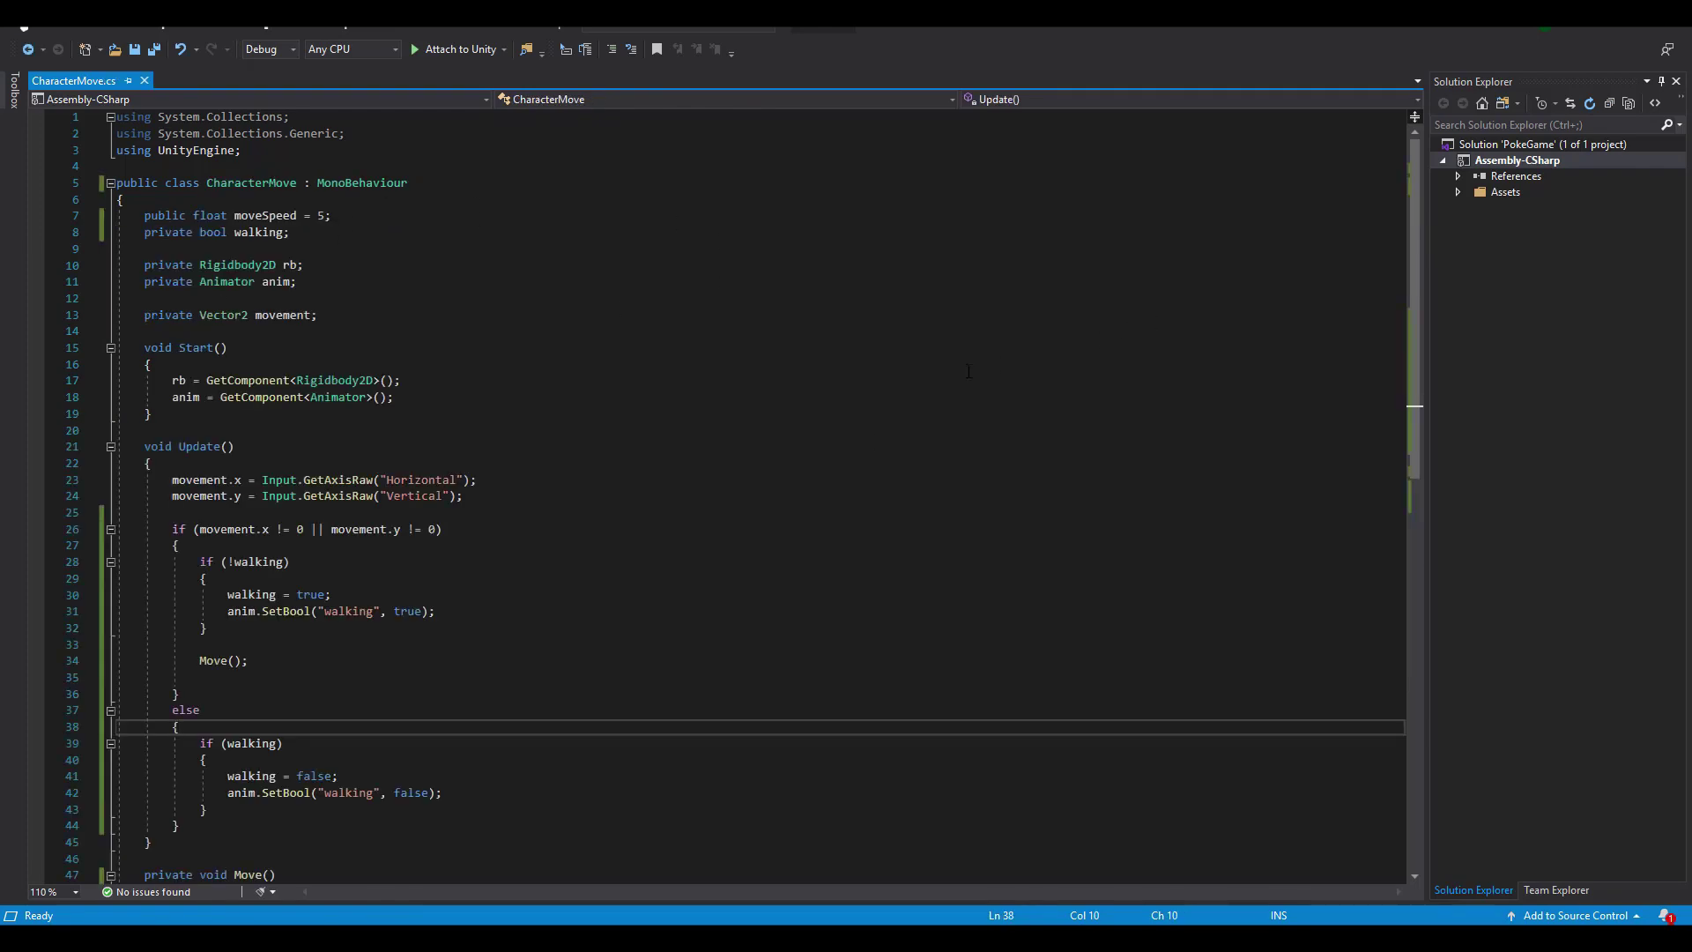
scroll(969, 371, down, 6)
scroll(440, 593, up, 4)
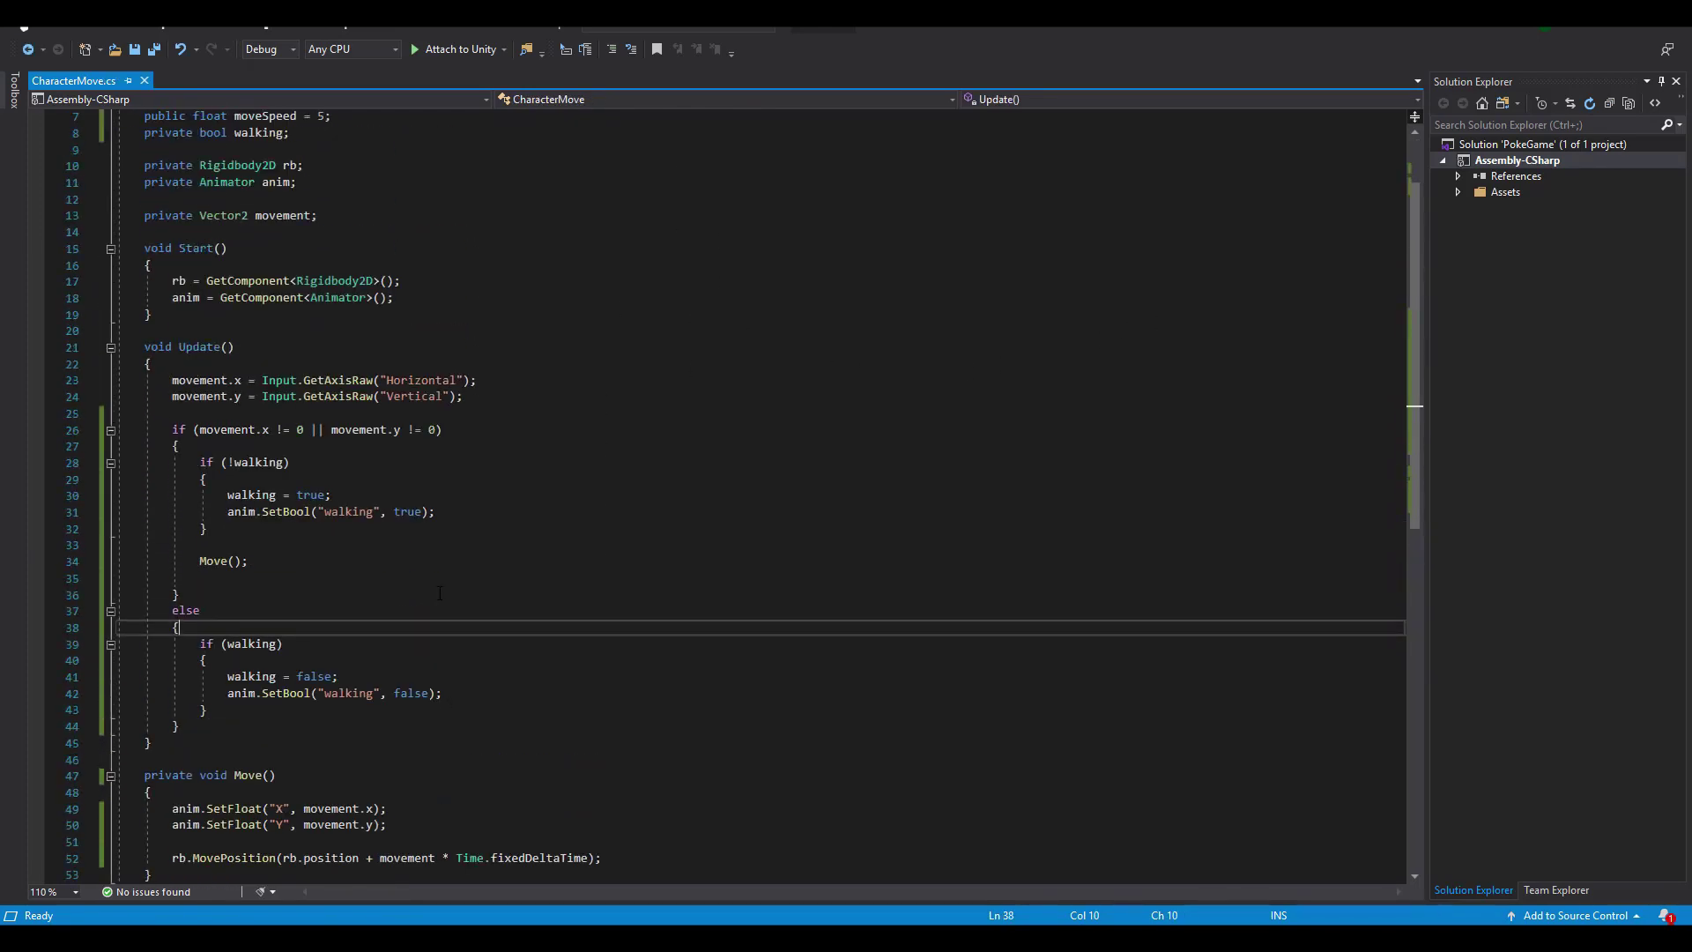
scroll(439, 593, up, 2)
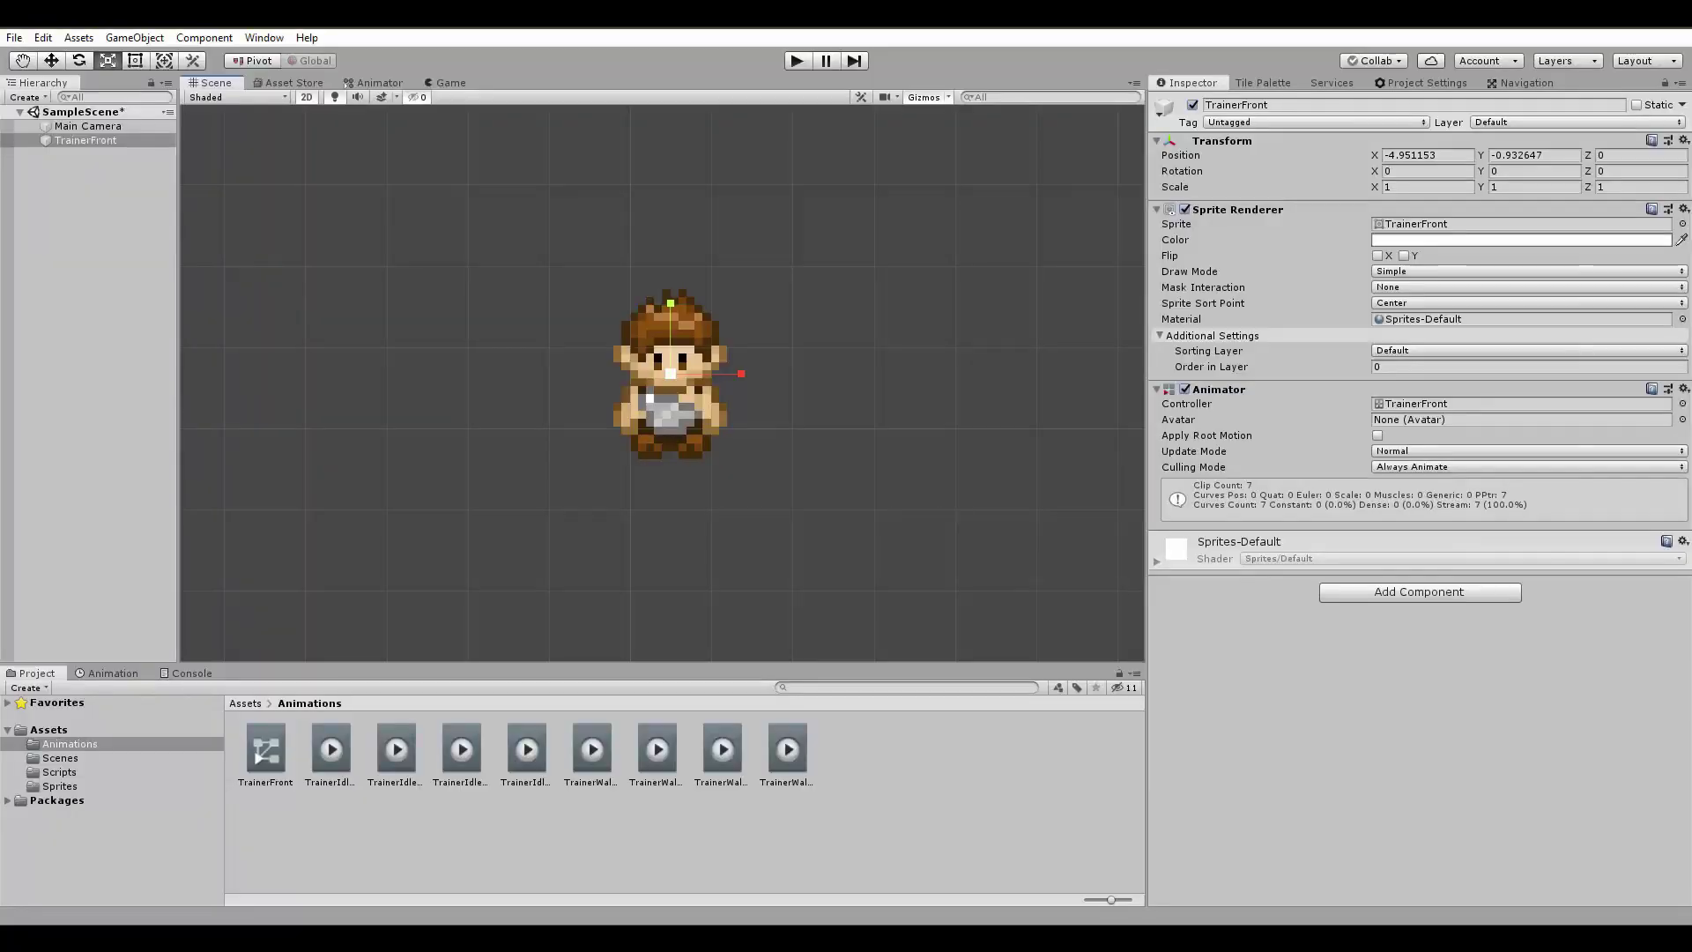
- Switch to Unity and add a Rigidbody 2D component to the TrainerFront object
click(77, 148)
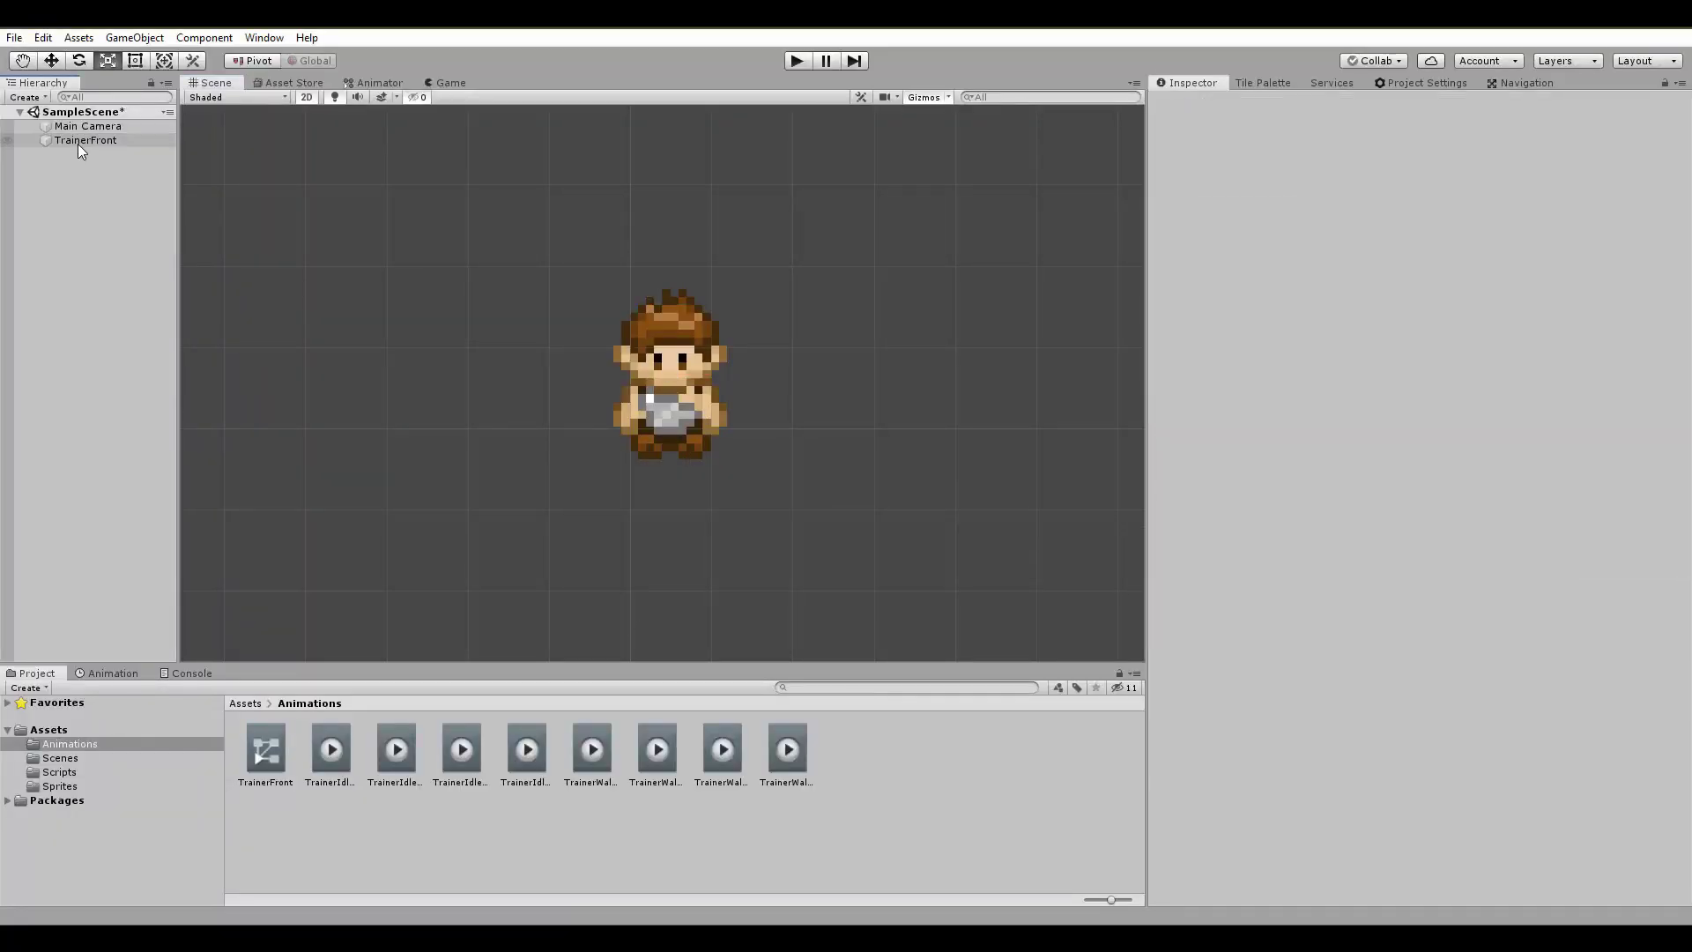
click(115, 138)
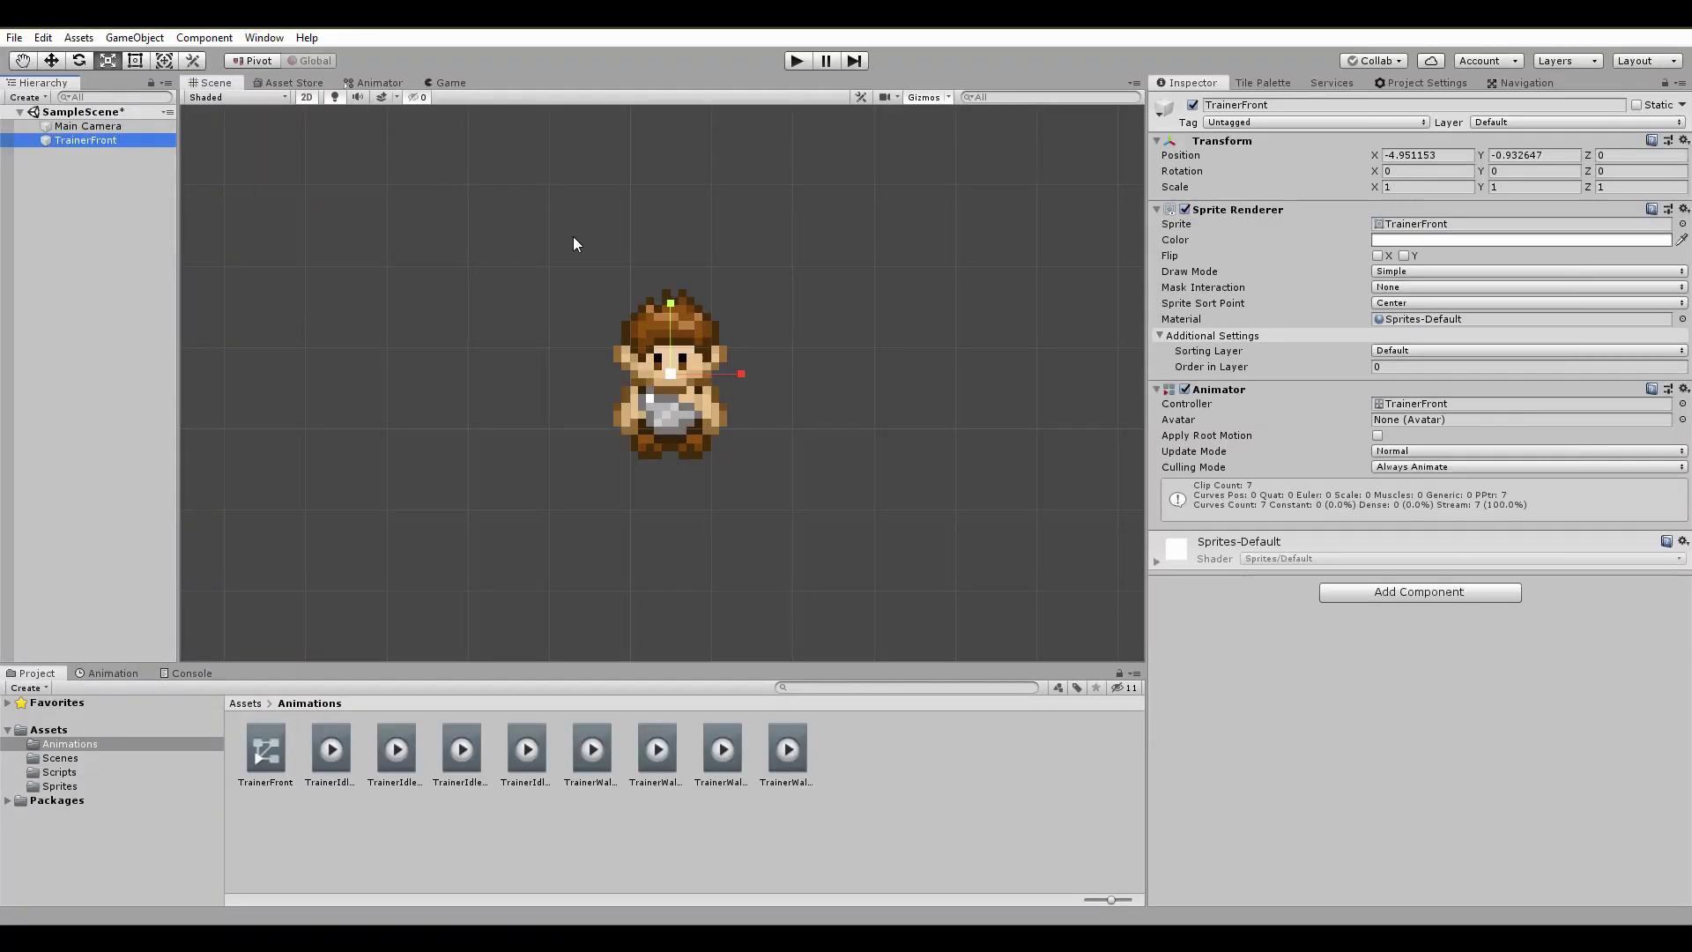
click(1366, 596)
click(1360, 679)
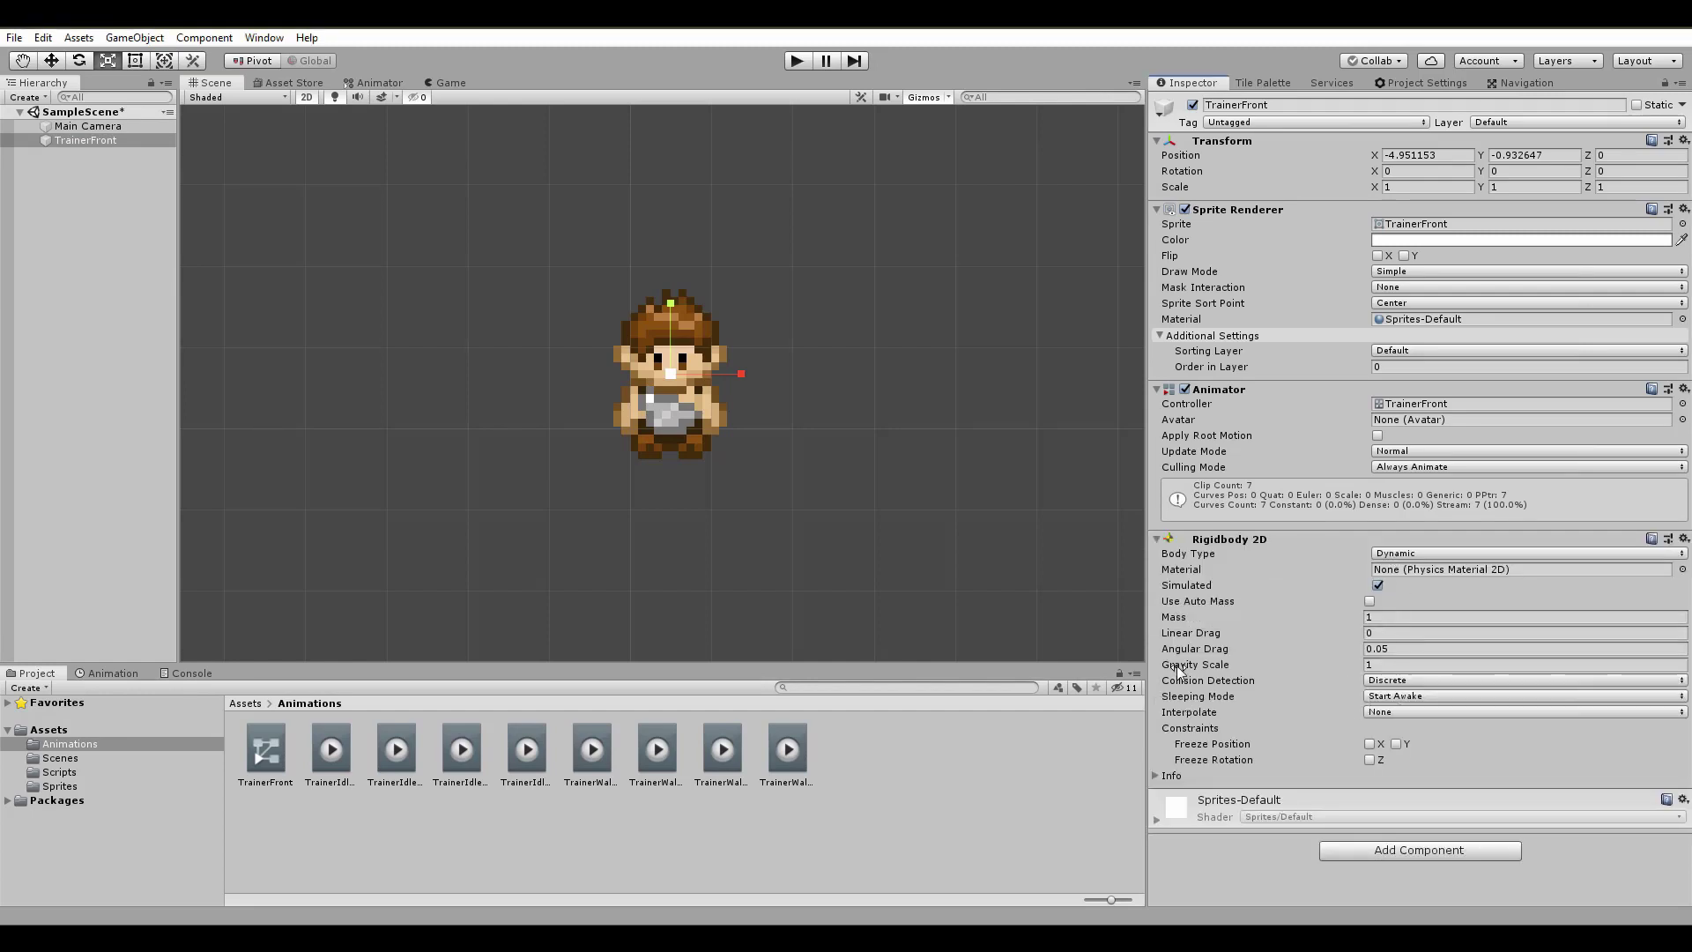
- Set the Rigidbody 2D's gravity scale to 0 and freeze its Z rotation
click(1379, 664)
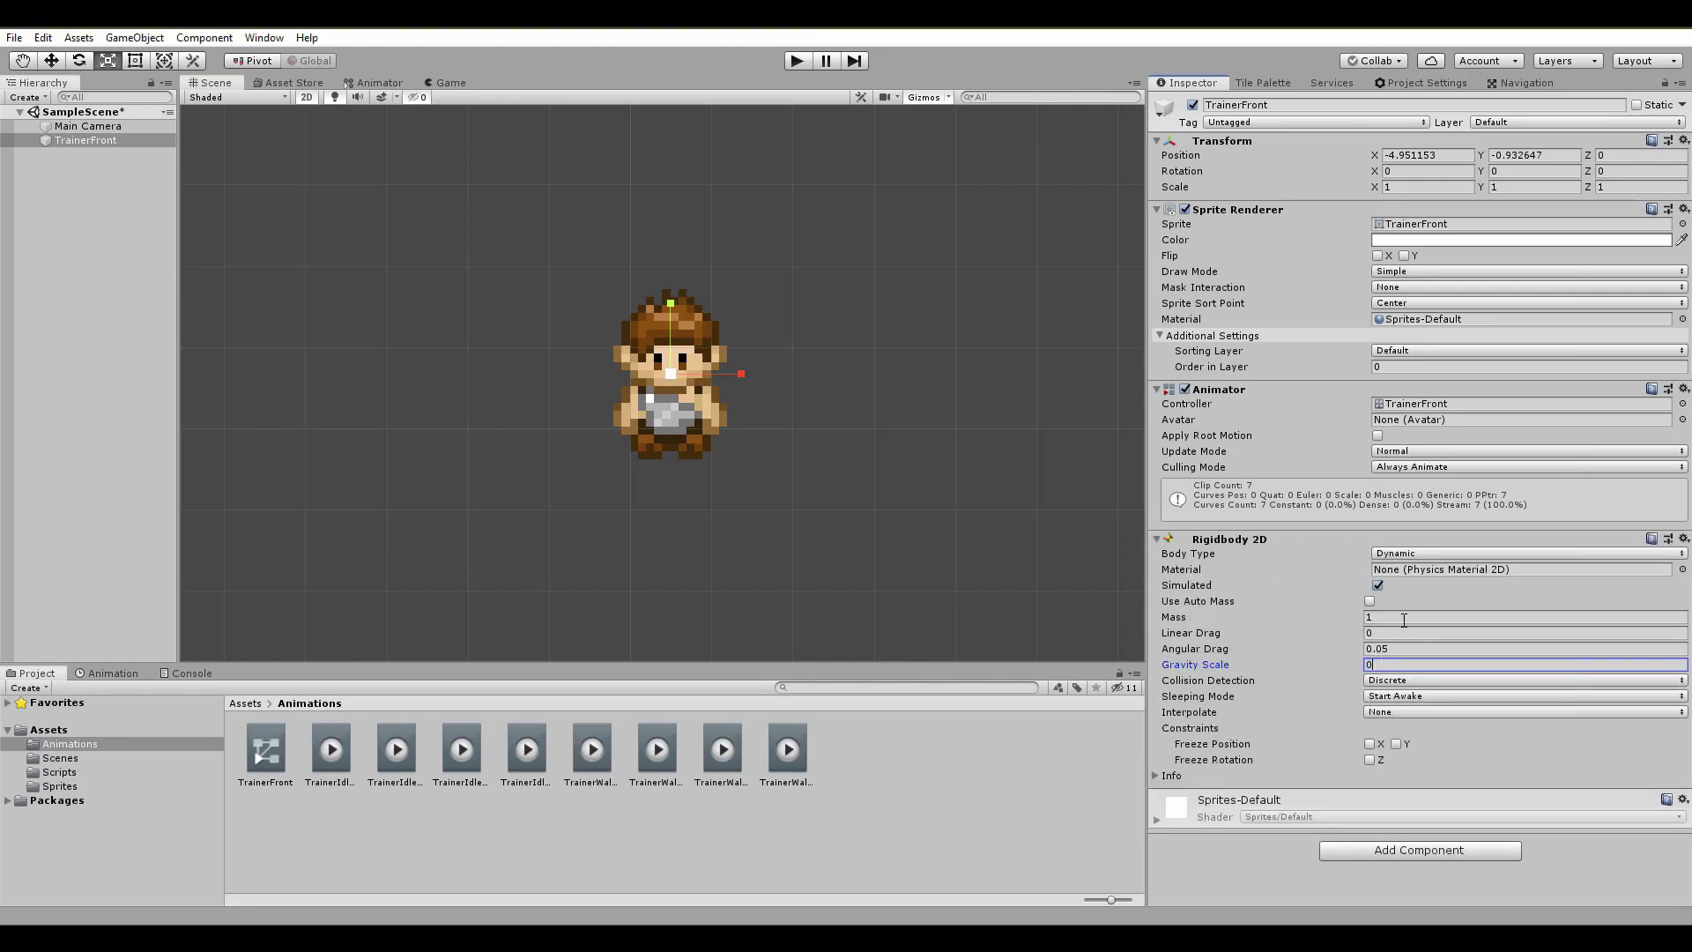
click(1367, 768)
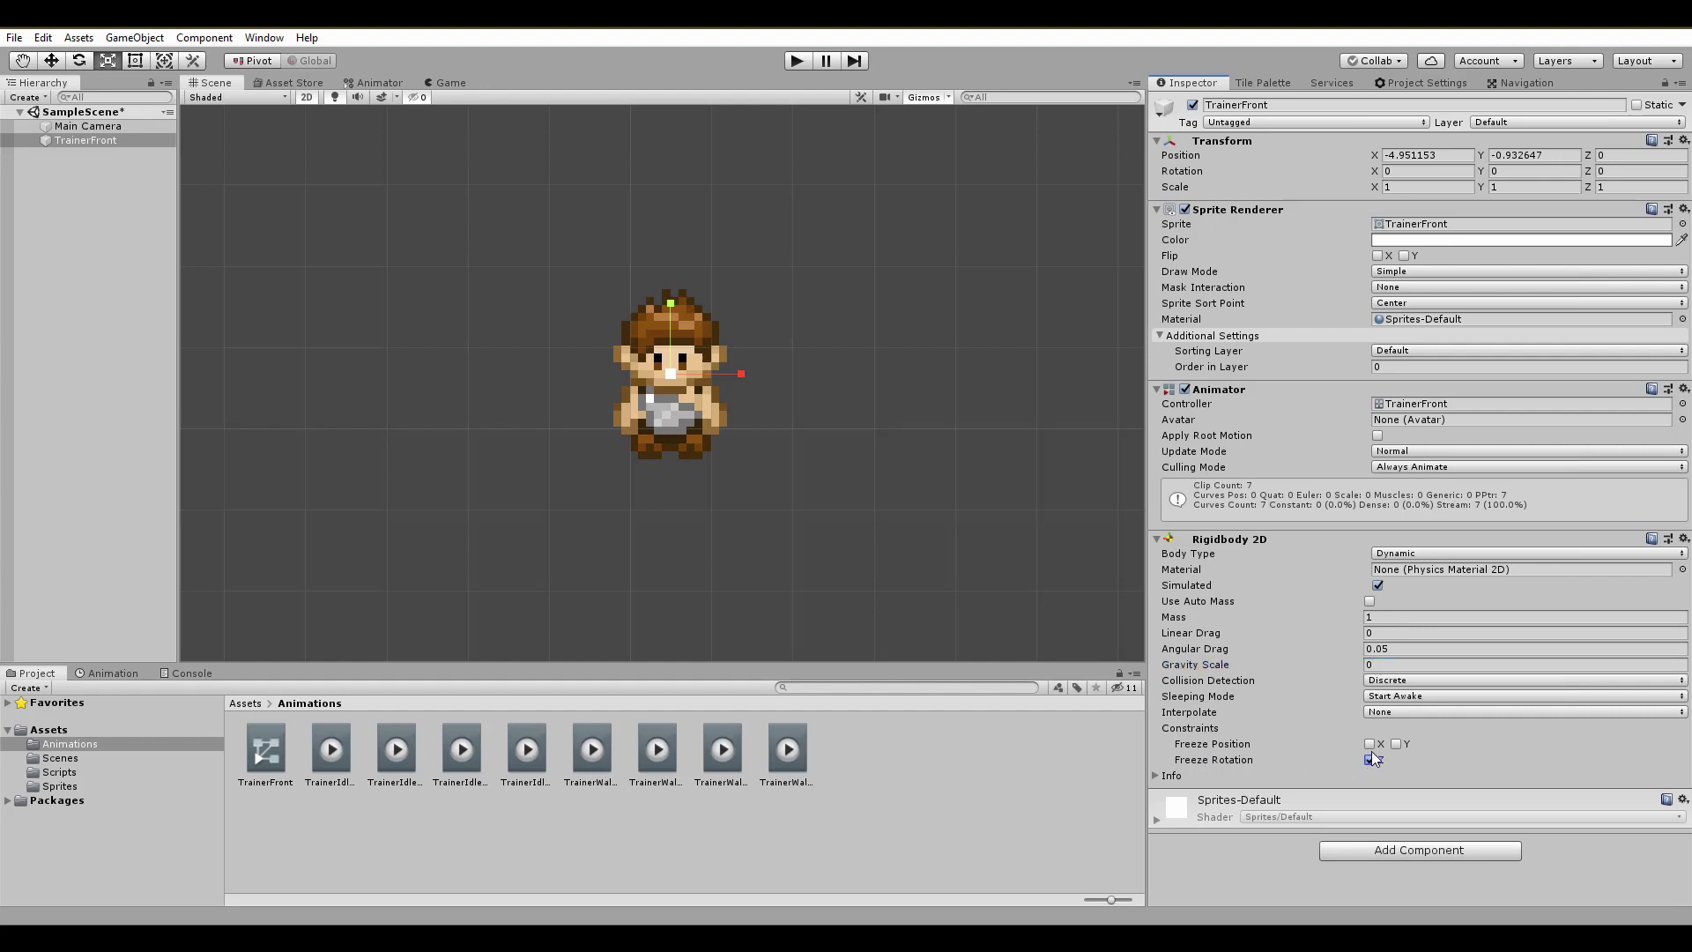
click(1369, 759)
- Attach the CharacterMove script to TrainerFront and check the Main Camera's settings and preview
click(49, 730)
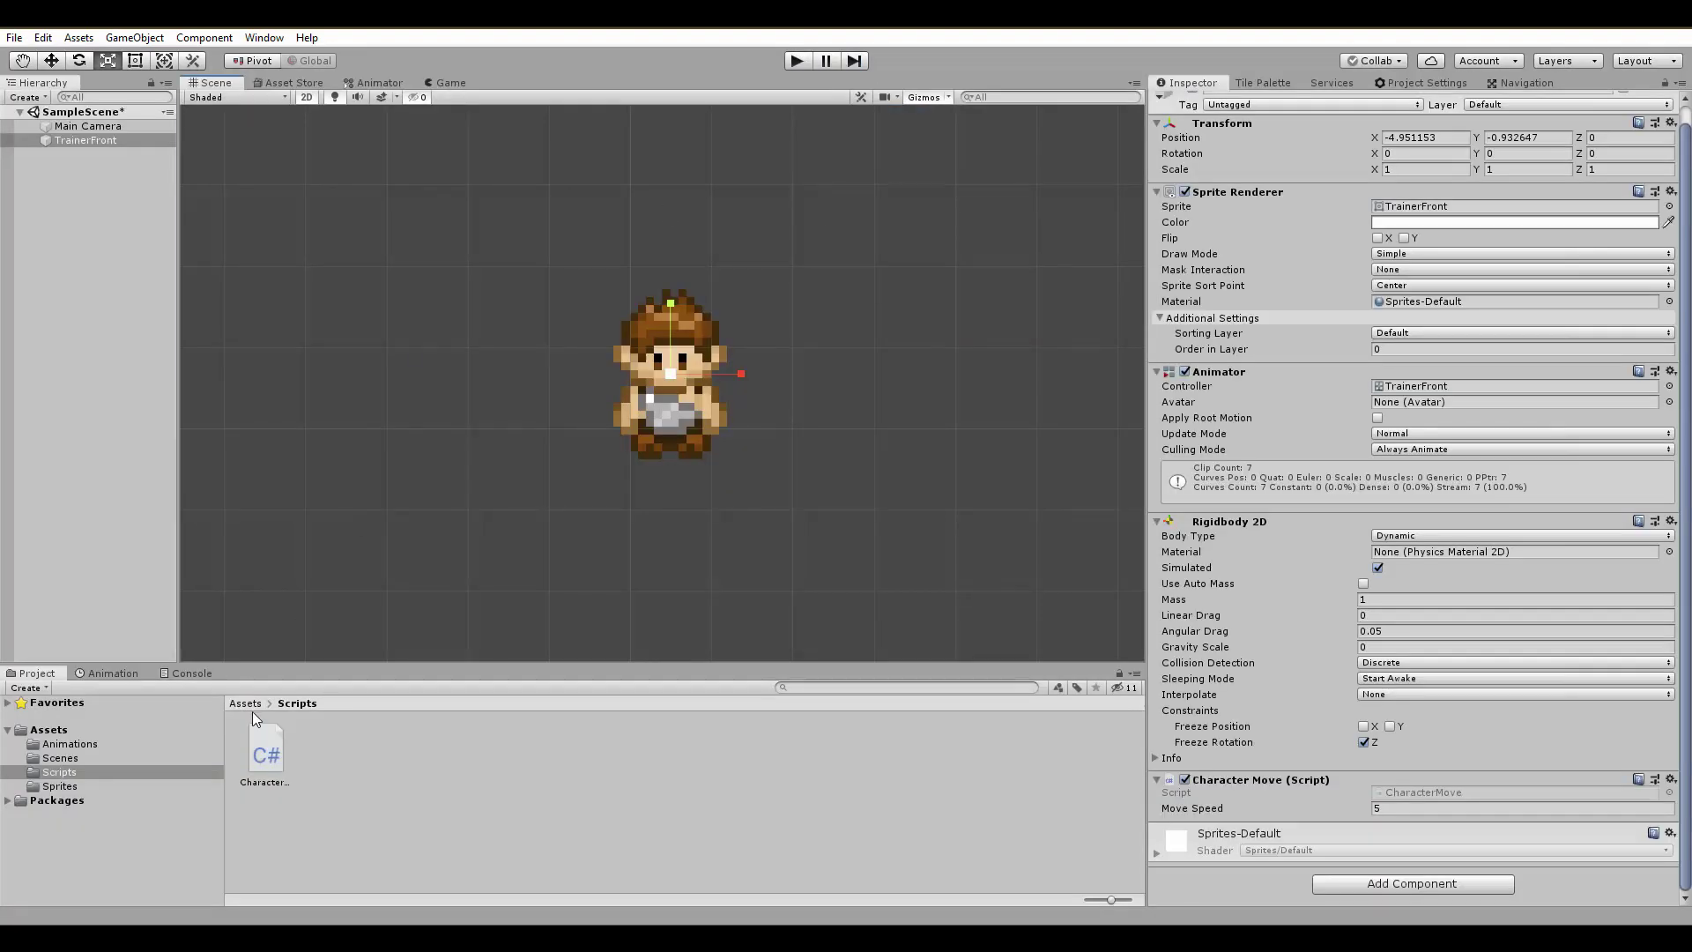
click(49, 729)
click(87, 126)
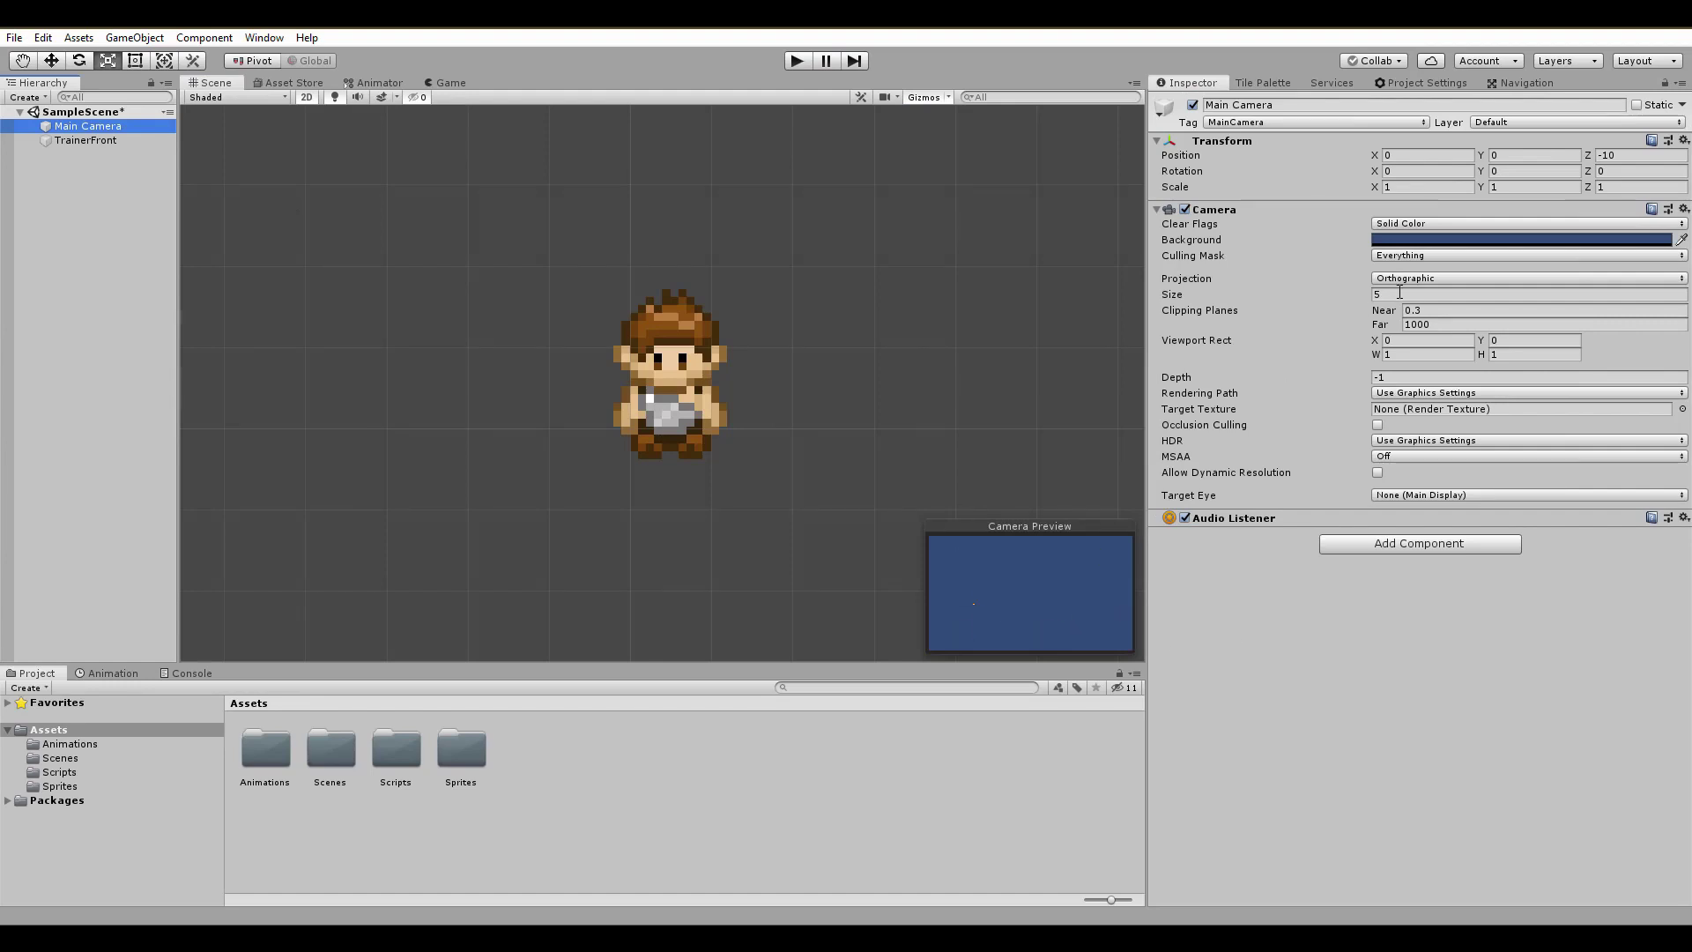
- Apply 16 pixels per unit to the Trainer sprite sheet and check the character's size in the Main Camera preview
double_click(461, 749)
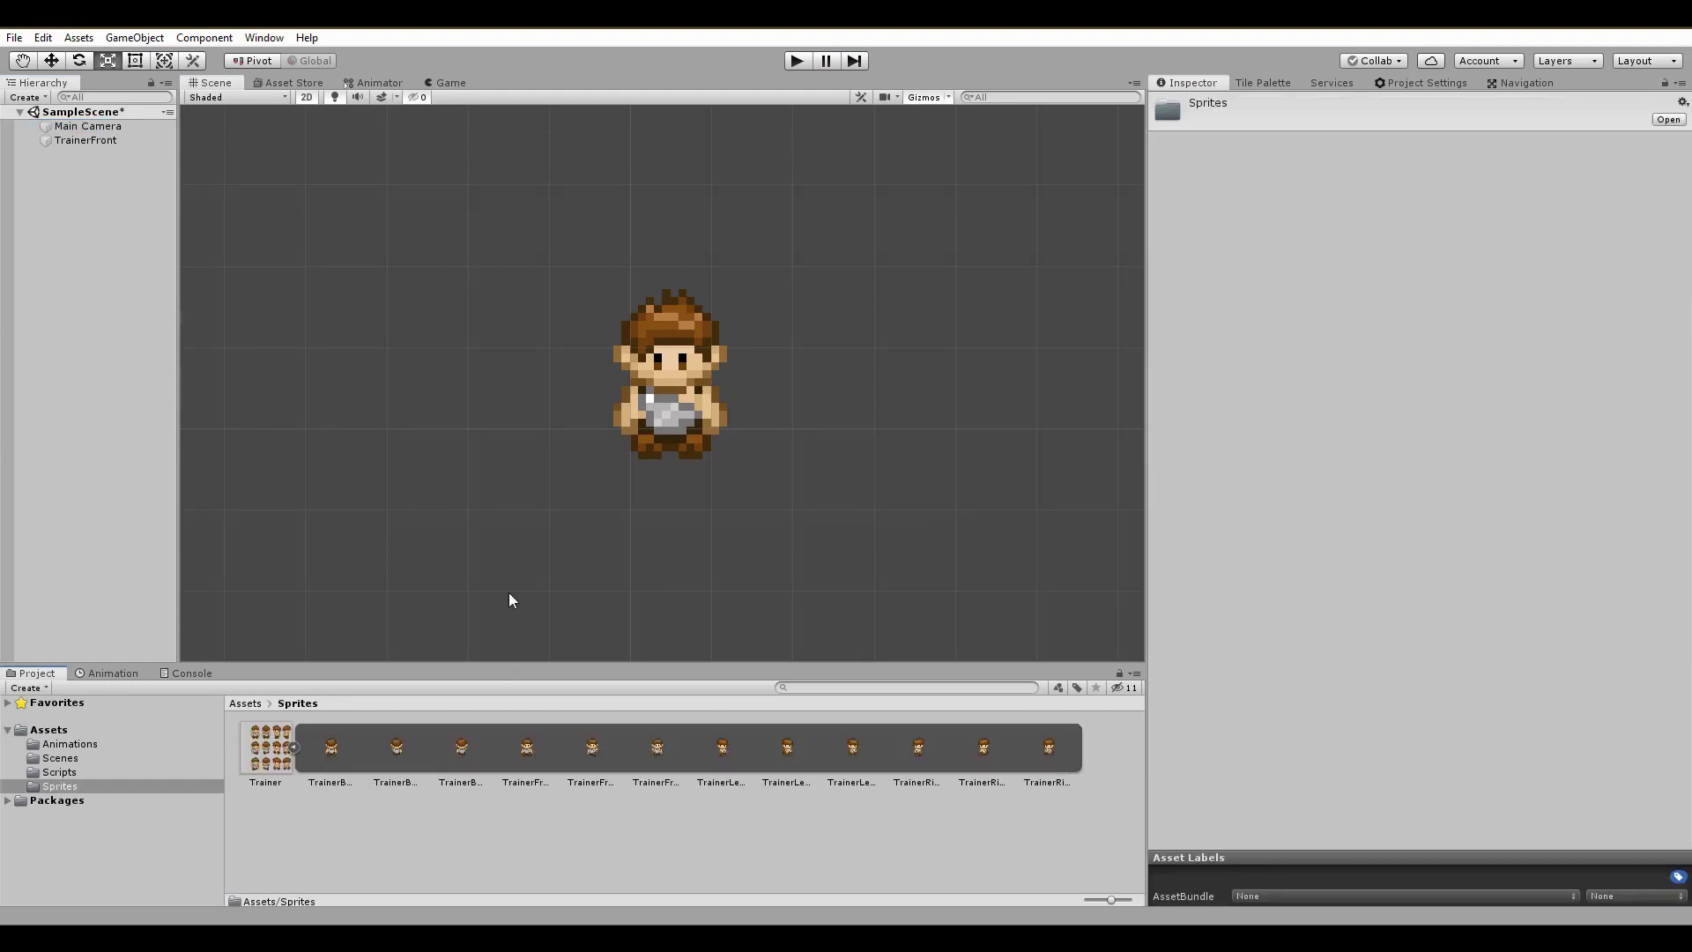
click(294, 747)
click(267, 751)
click(1410, 200)
text(16)
key(Return)
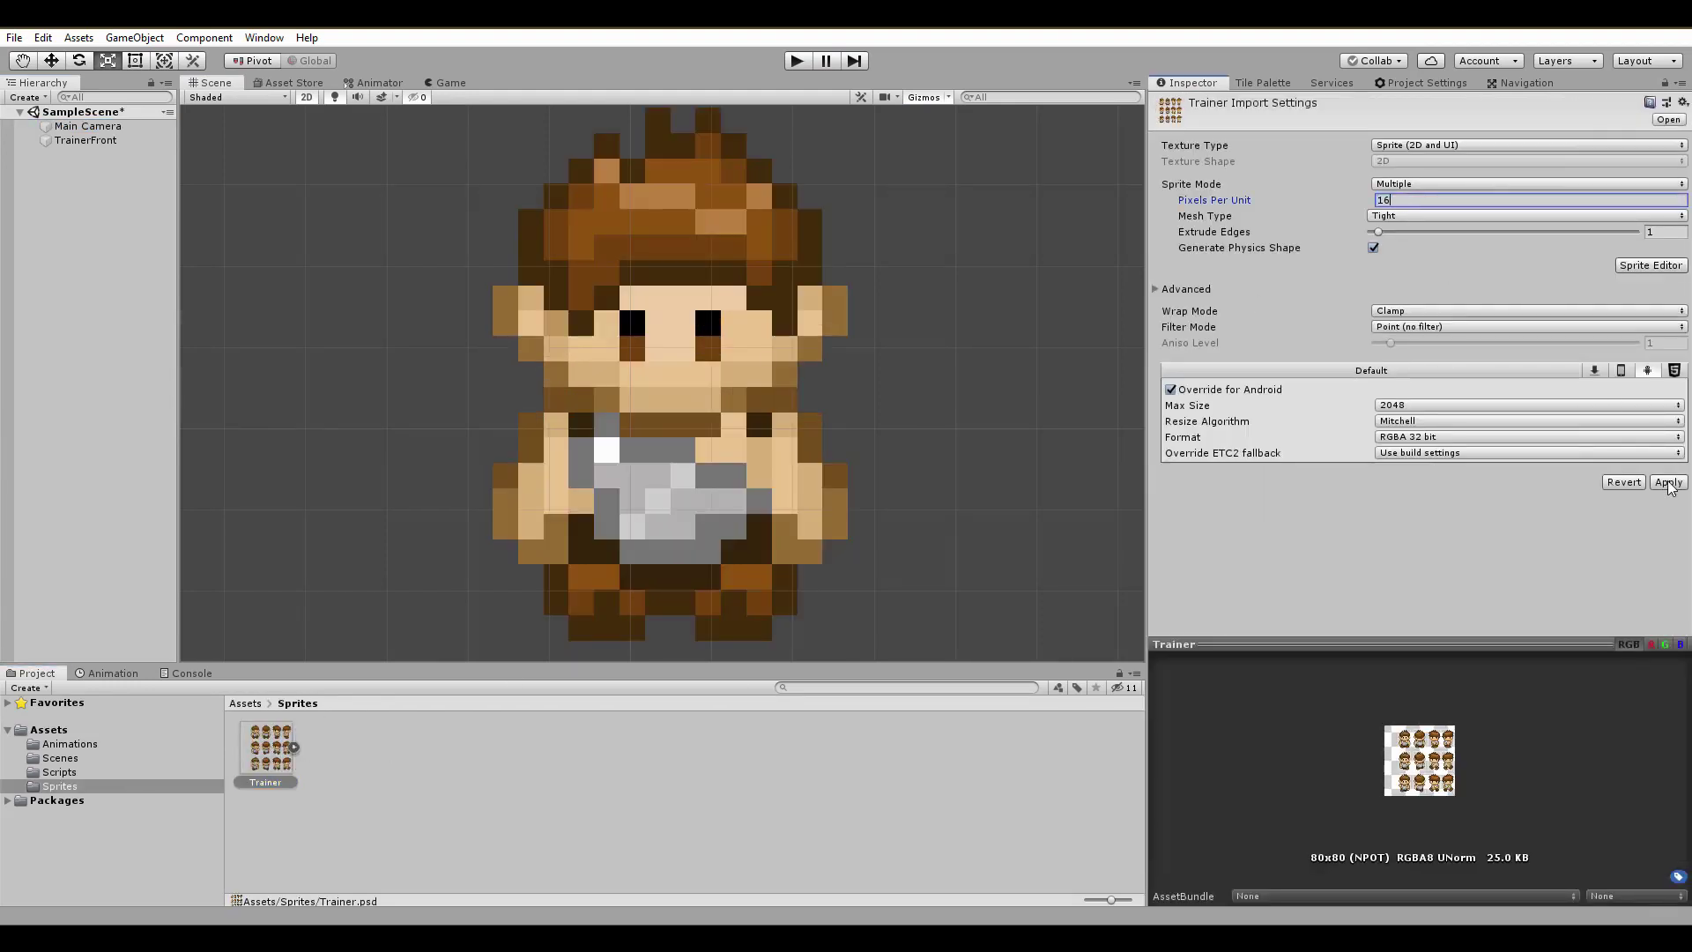
scroll(907, 469, up, 2)
scroll(915, 462, down, 3)
click(87, 126)
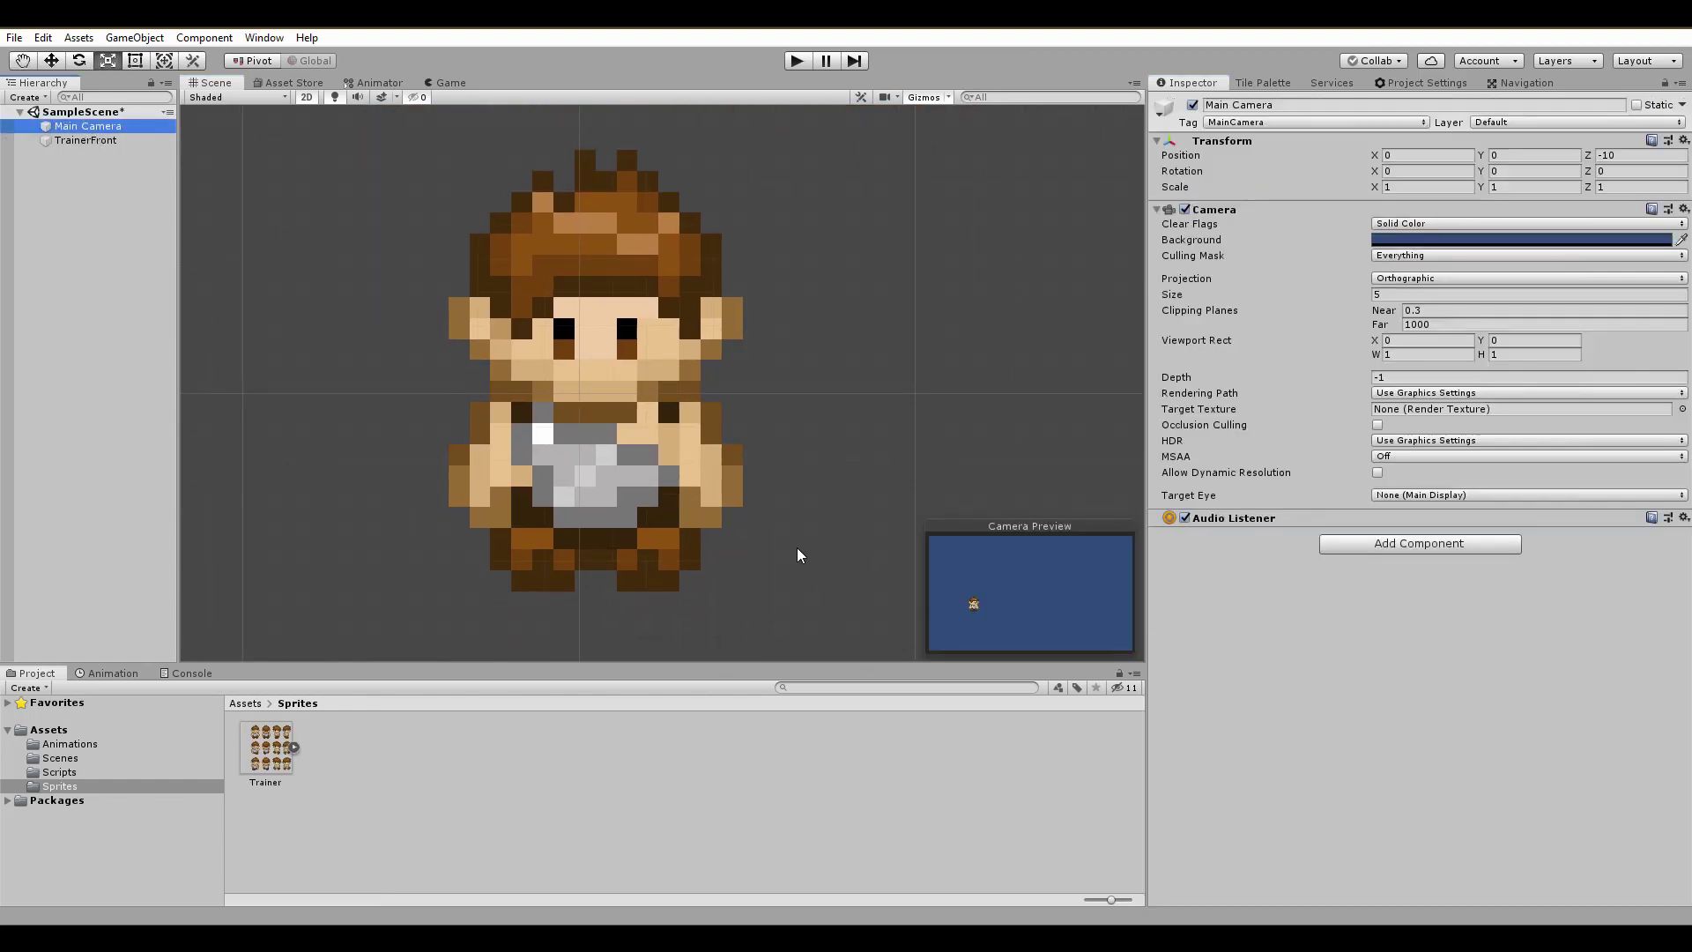
- Play the scene, walk the Trainer in all four directions to test the movement, and stop the test
click(795, 61)
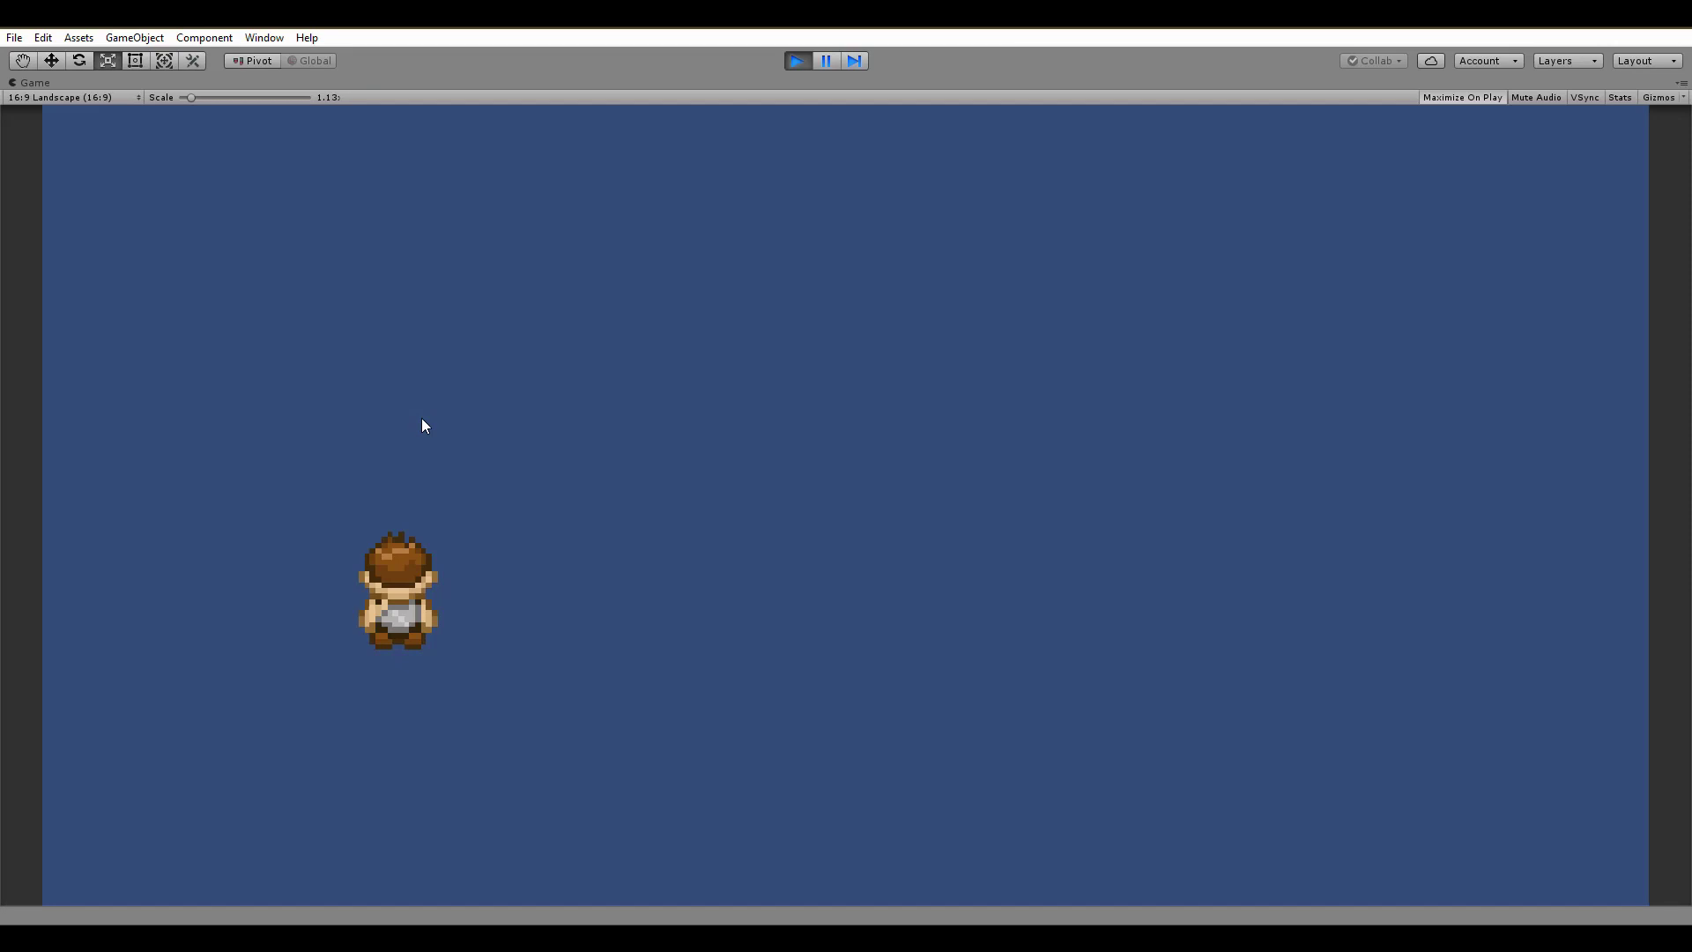
key(Right)
key(Left)
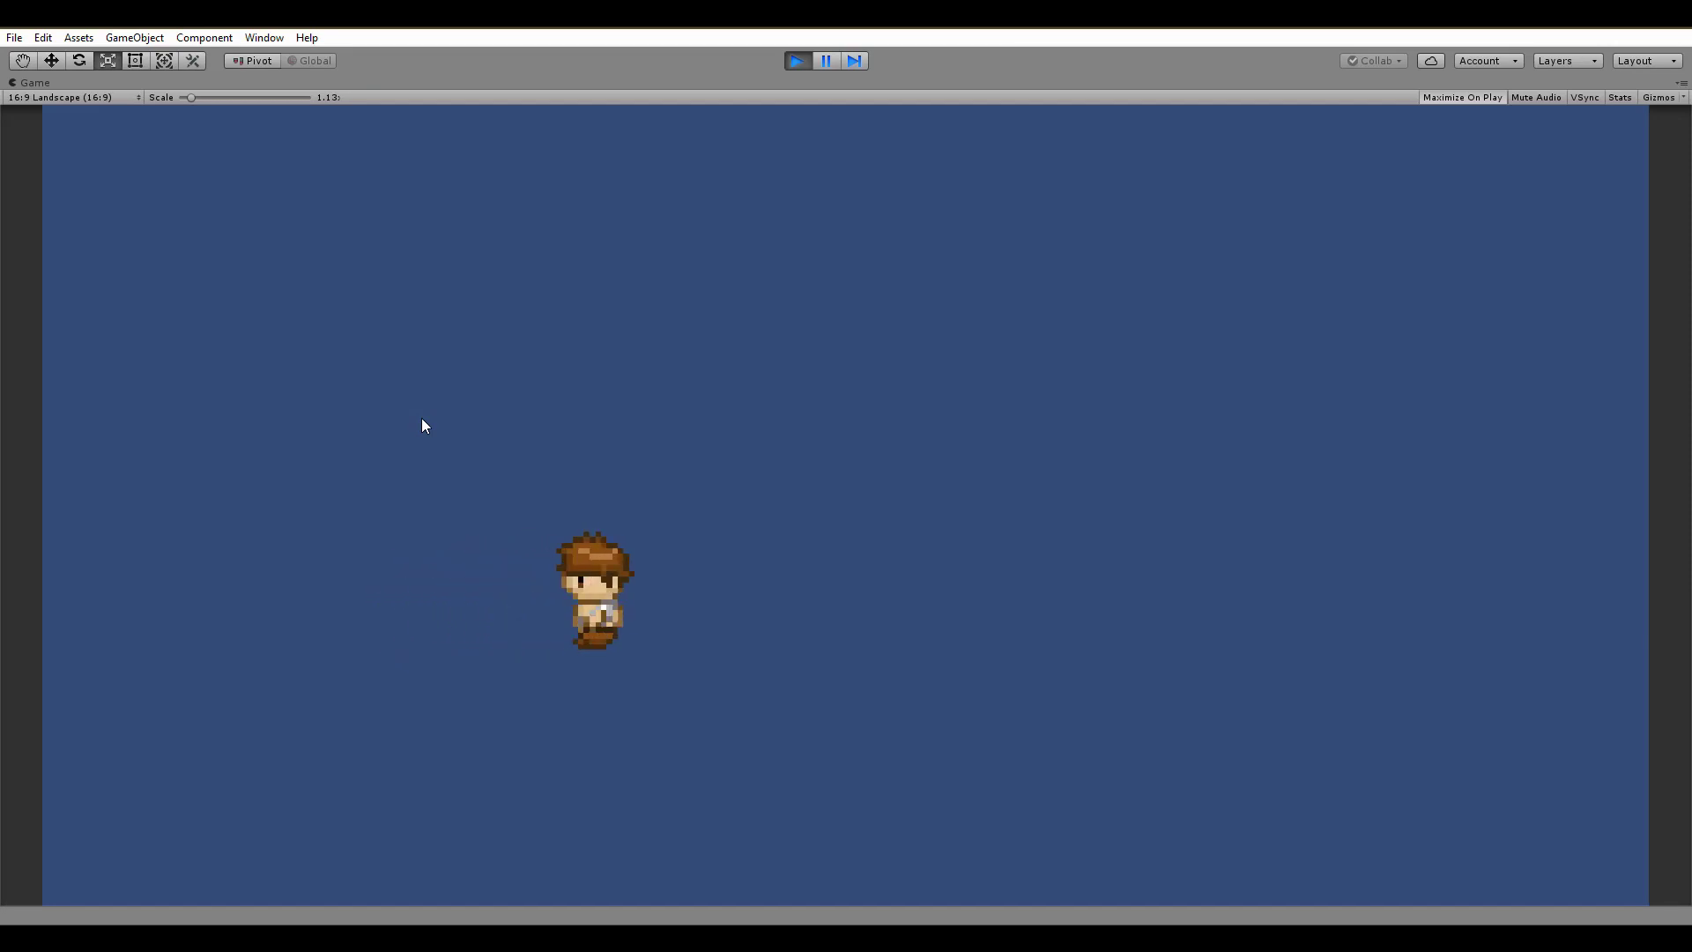
key(Up)
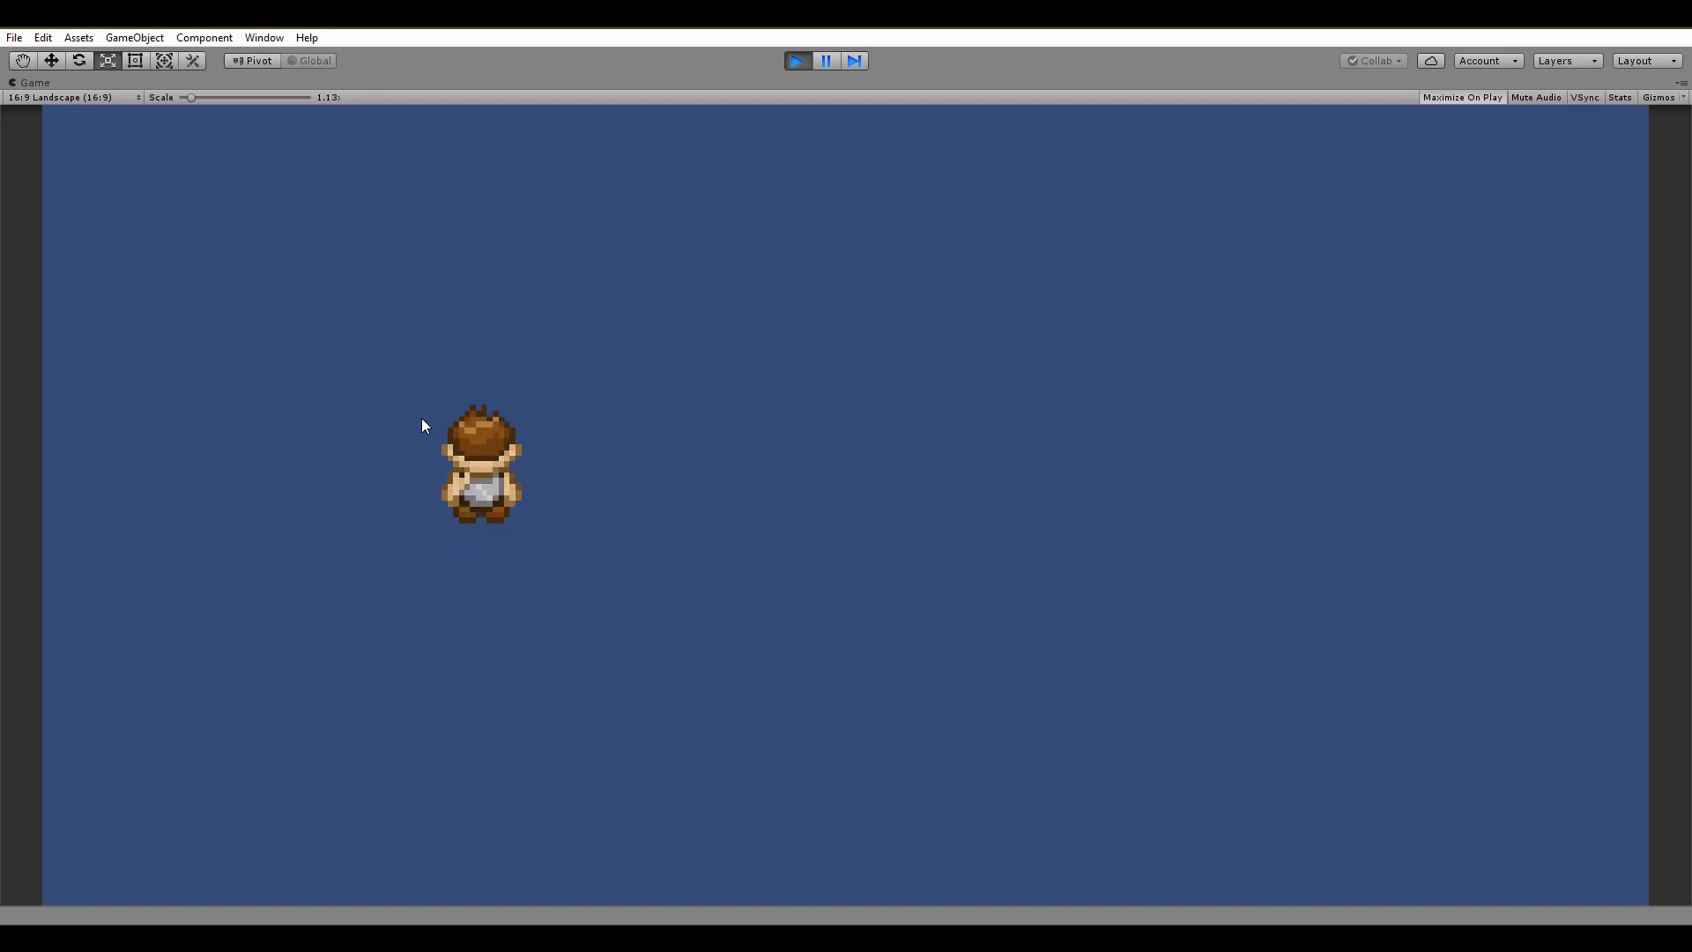
key(Down)
key(Right)
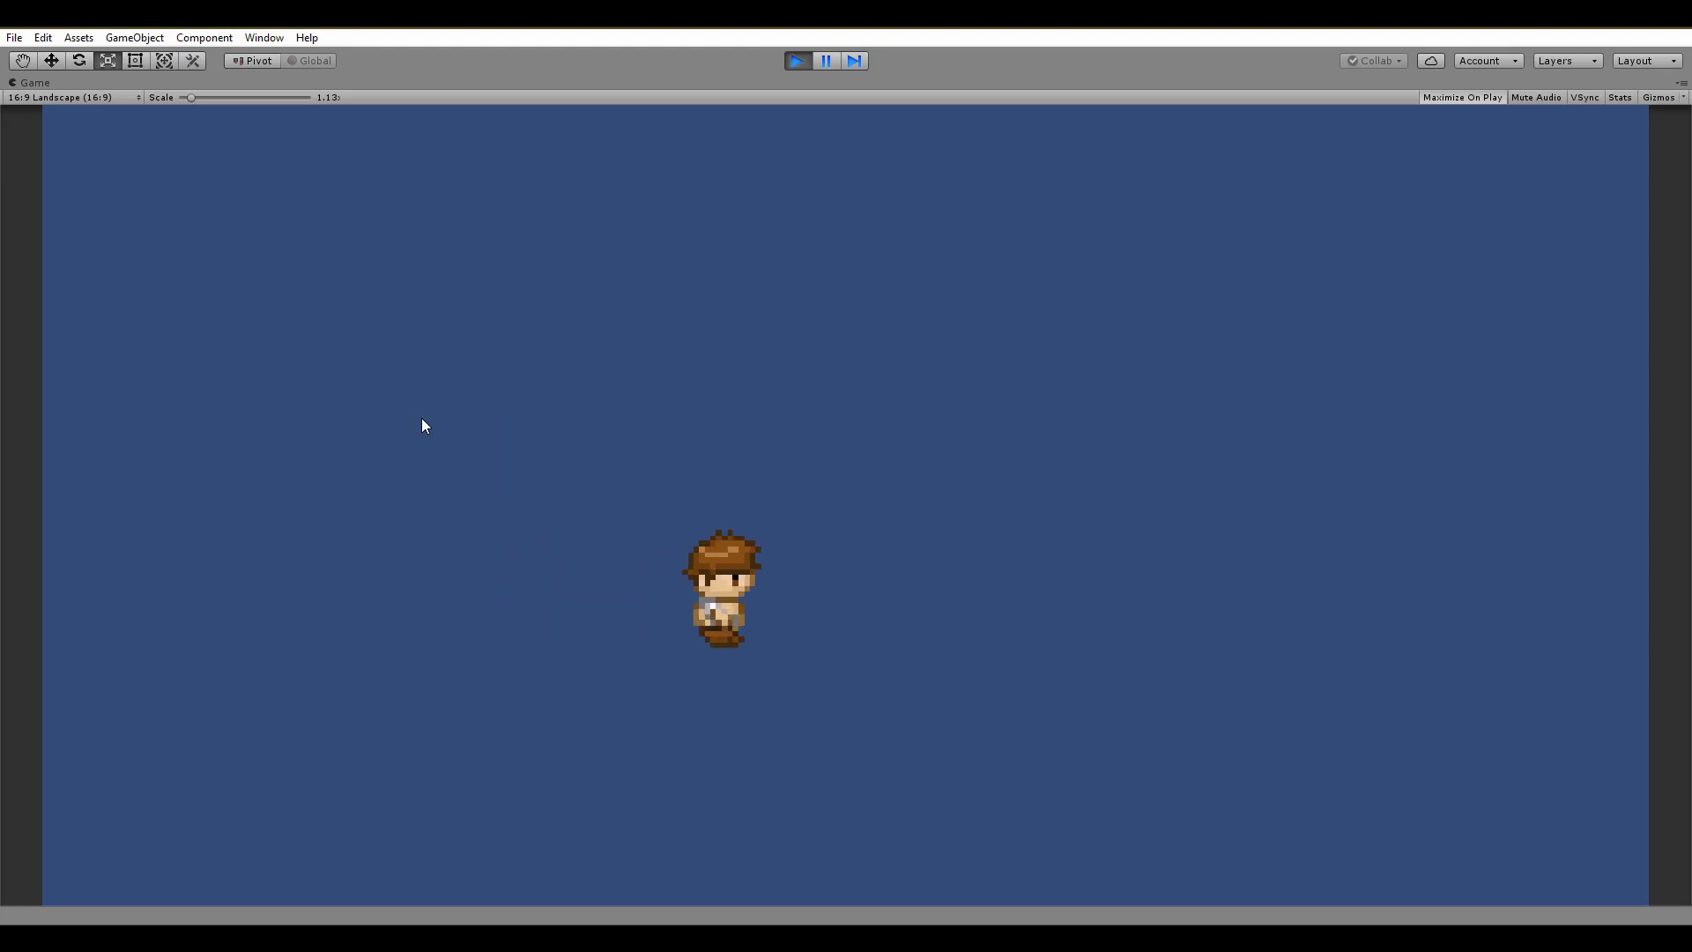
key(Left)
key(Down)
key(Up)
key(Right)
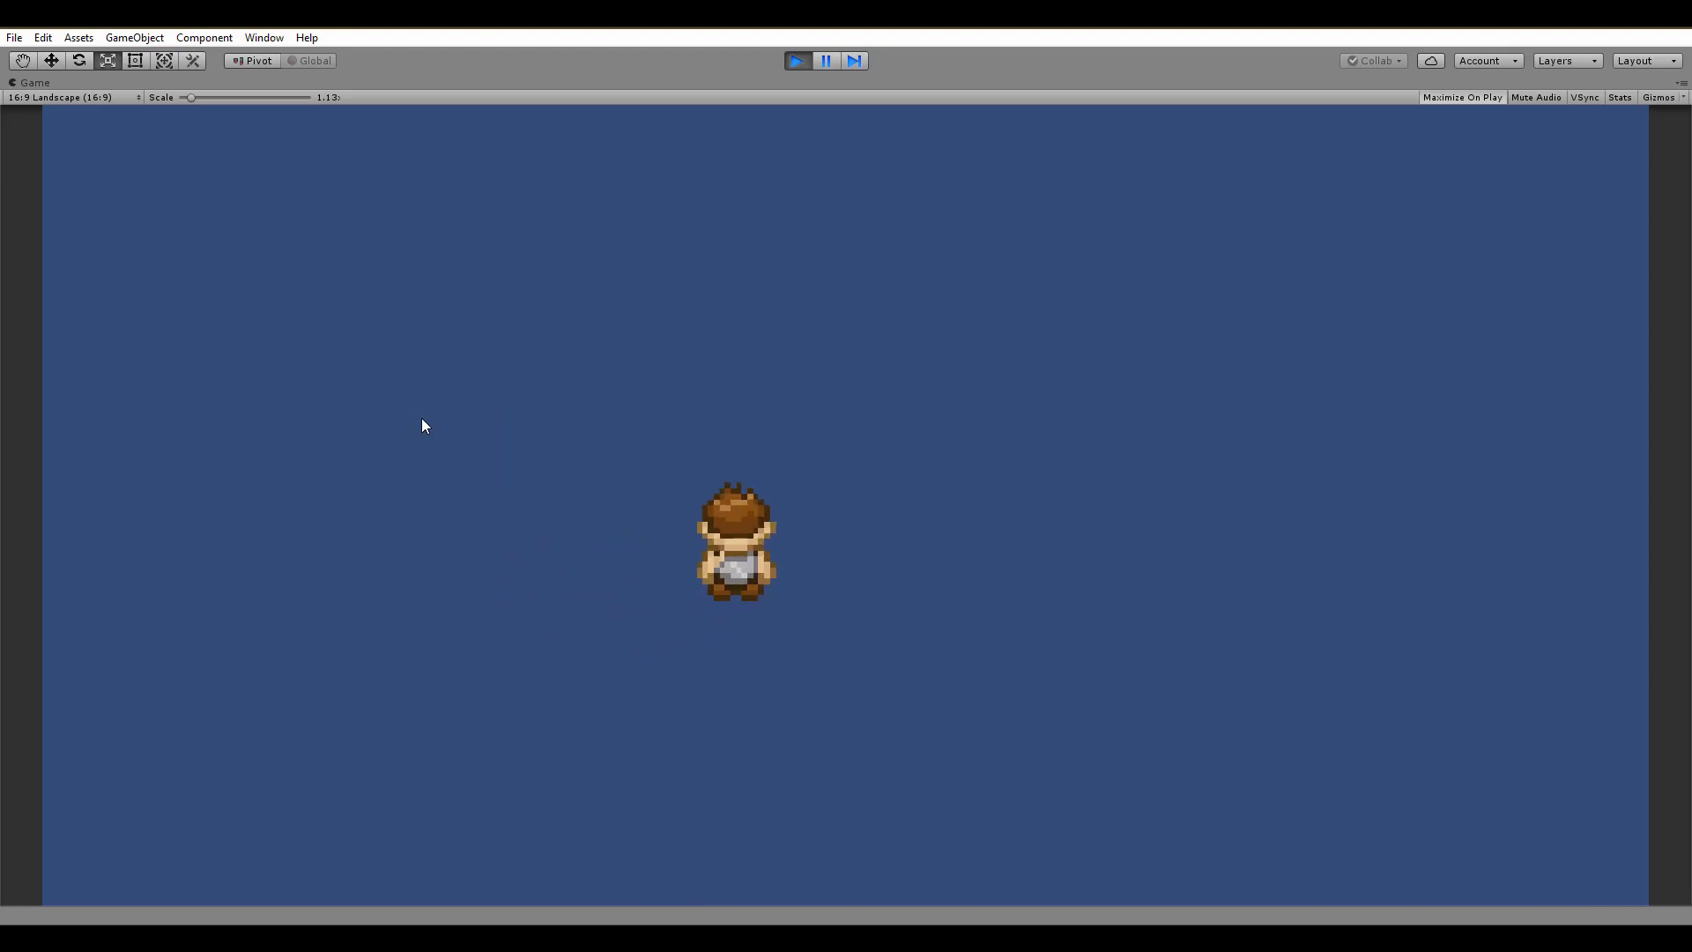
key(Down)
key(Left)
key(Up)
key(Down)
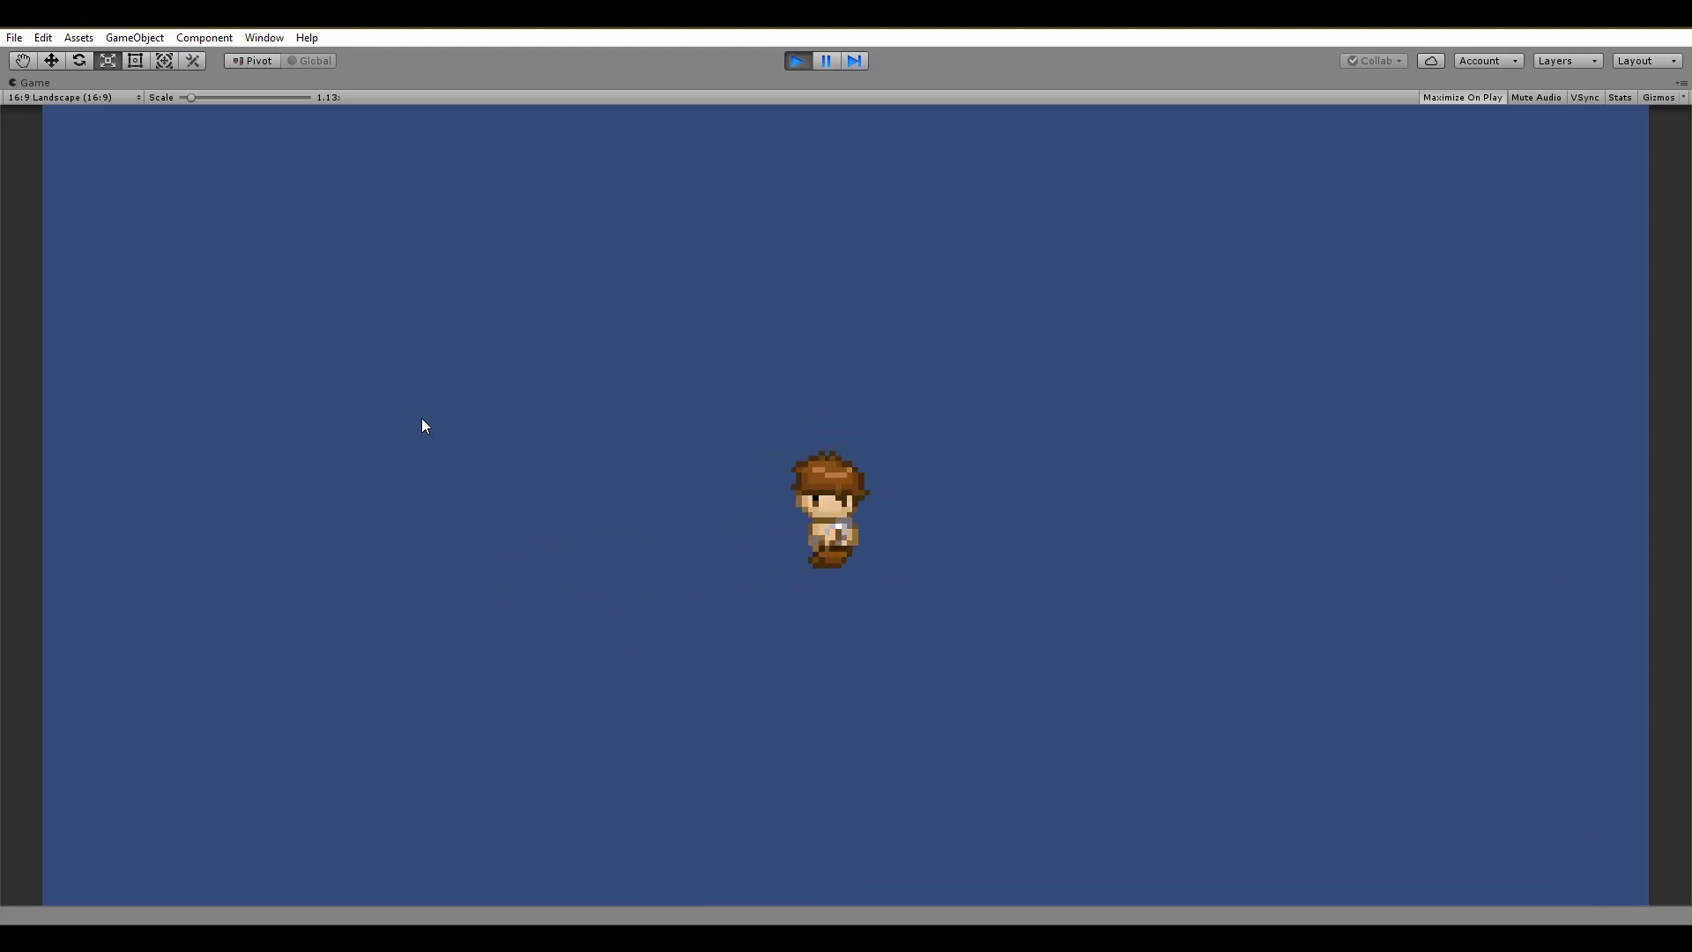
key(Left)
click(798, 61)
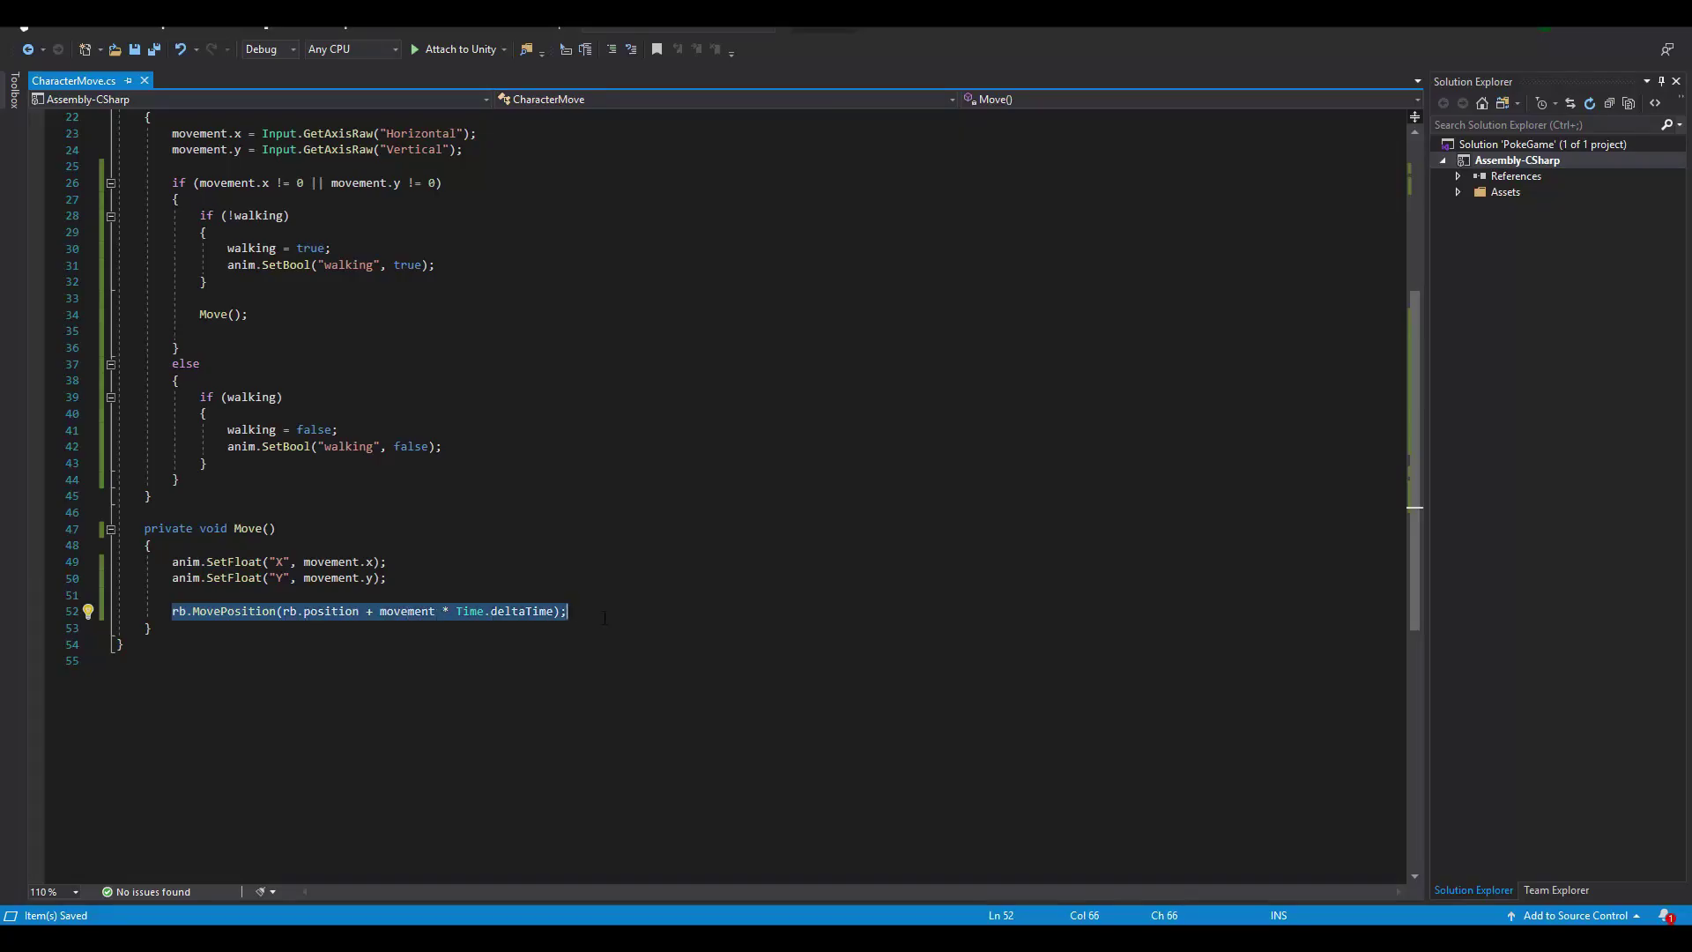
- In Move(), replace the rb.MovePosition line with transform.Translate(movement.x * moveSpeed * Time.fixedDeltaTime, movement.y * moveSpeed * Time.fixedDeltaTime, 0);
key(Delete)
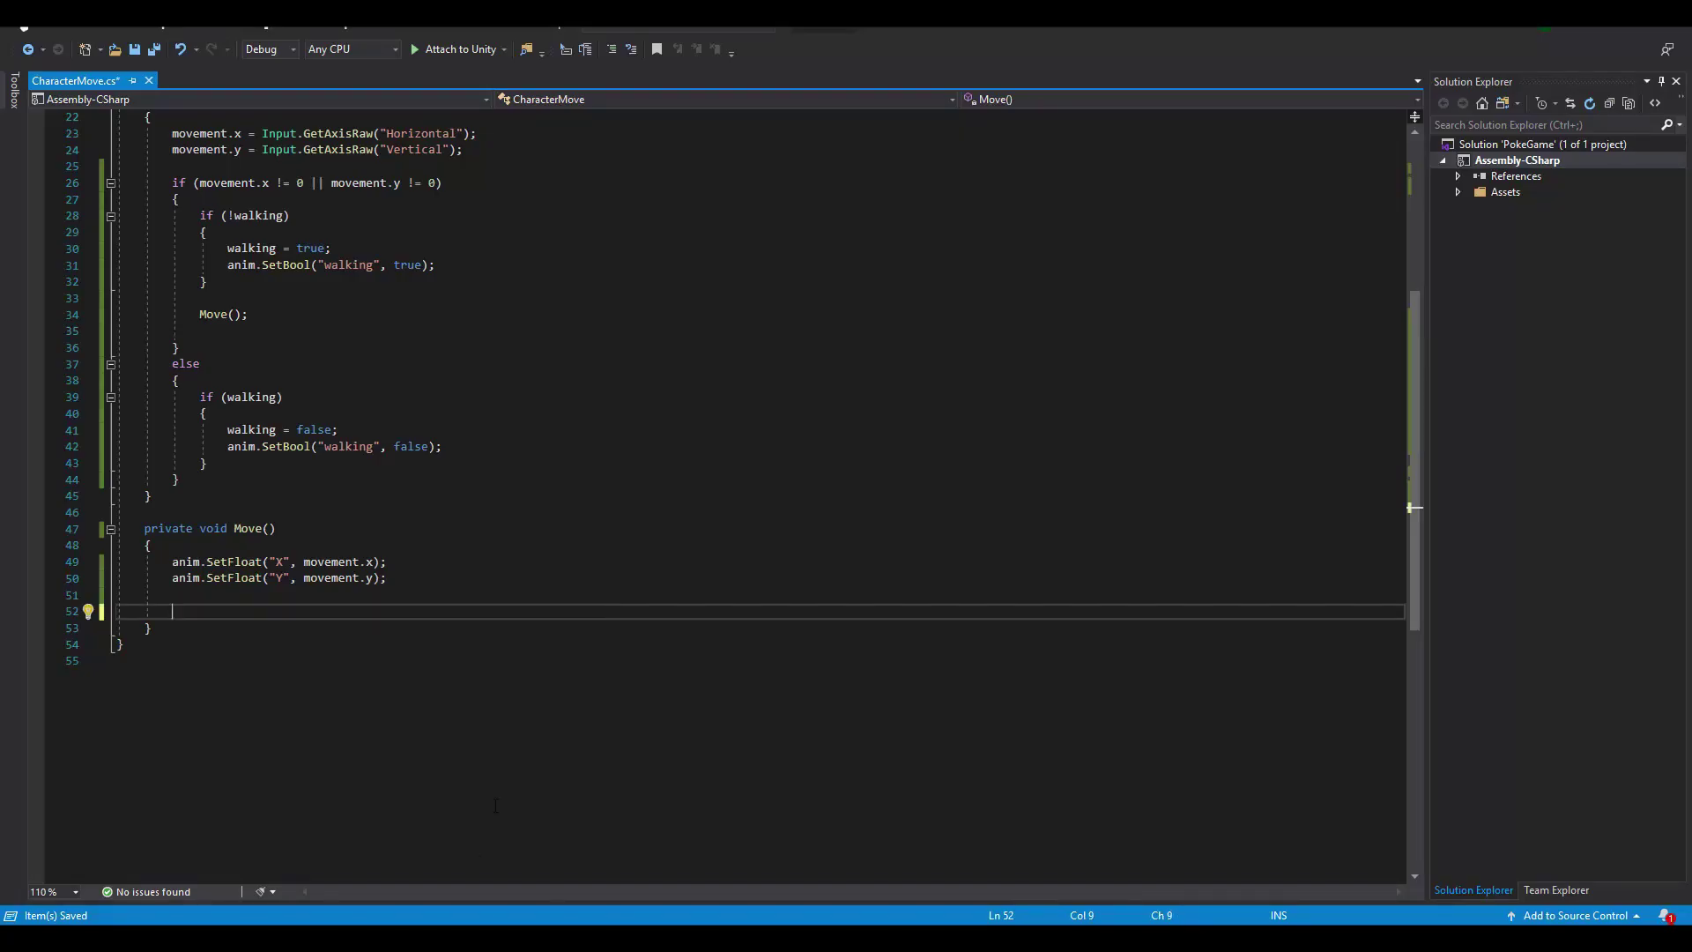
key(ctrl+z)
drag(172, 611, 379, 611)
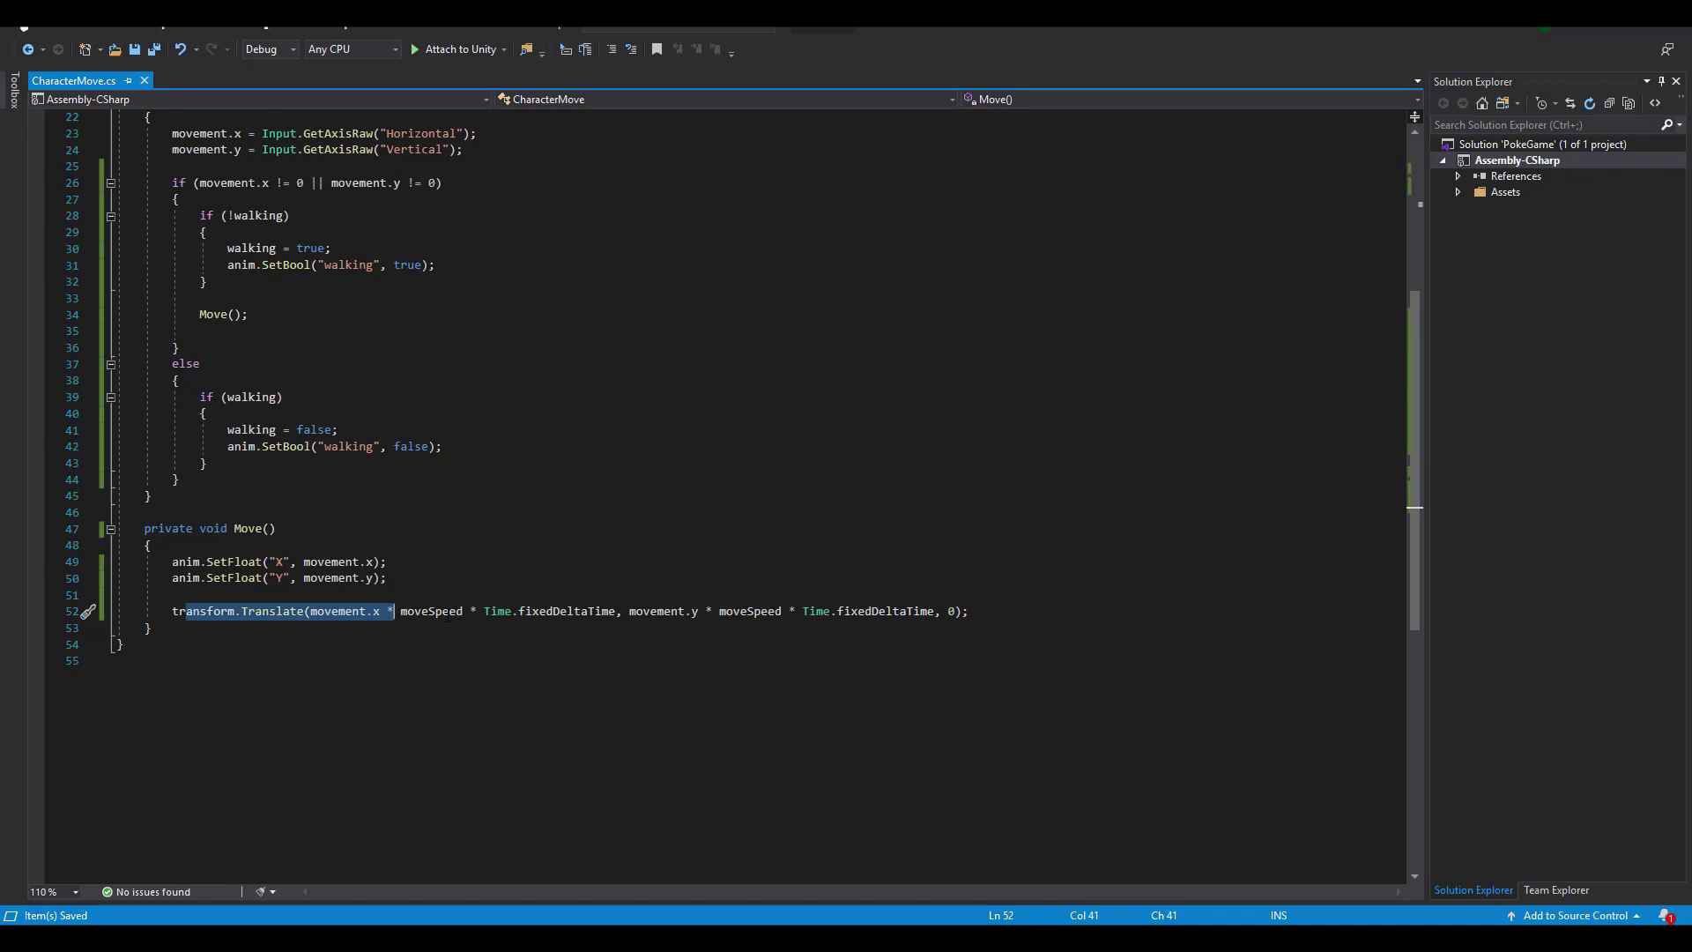
click(440, 611)
- Switch back to Unity and briefly play the scene to test the Translate-based movement
key(alt+Tab)
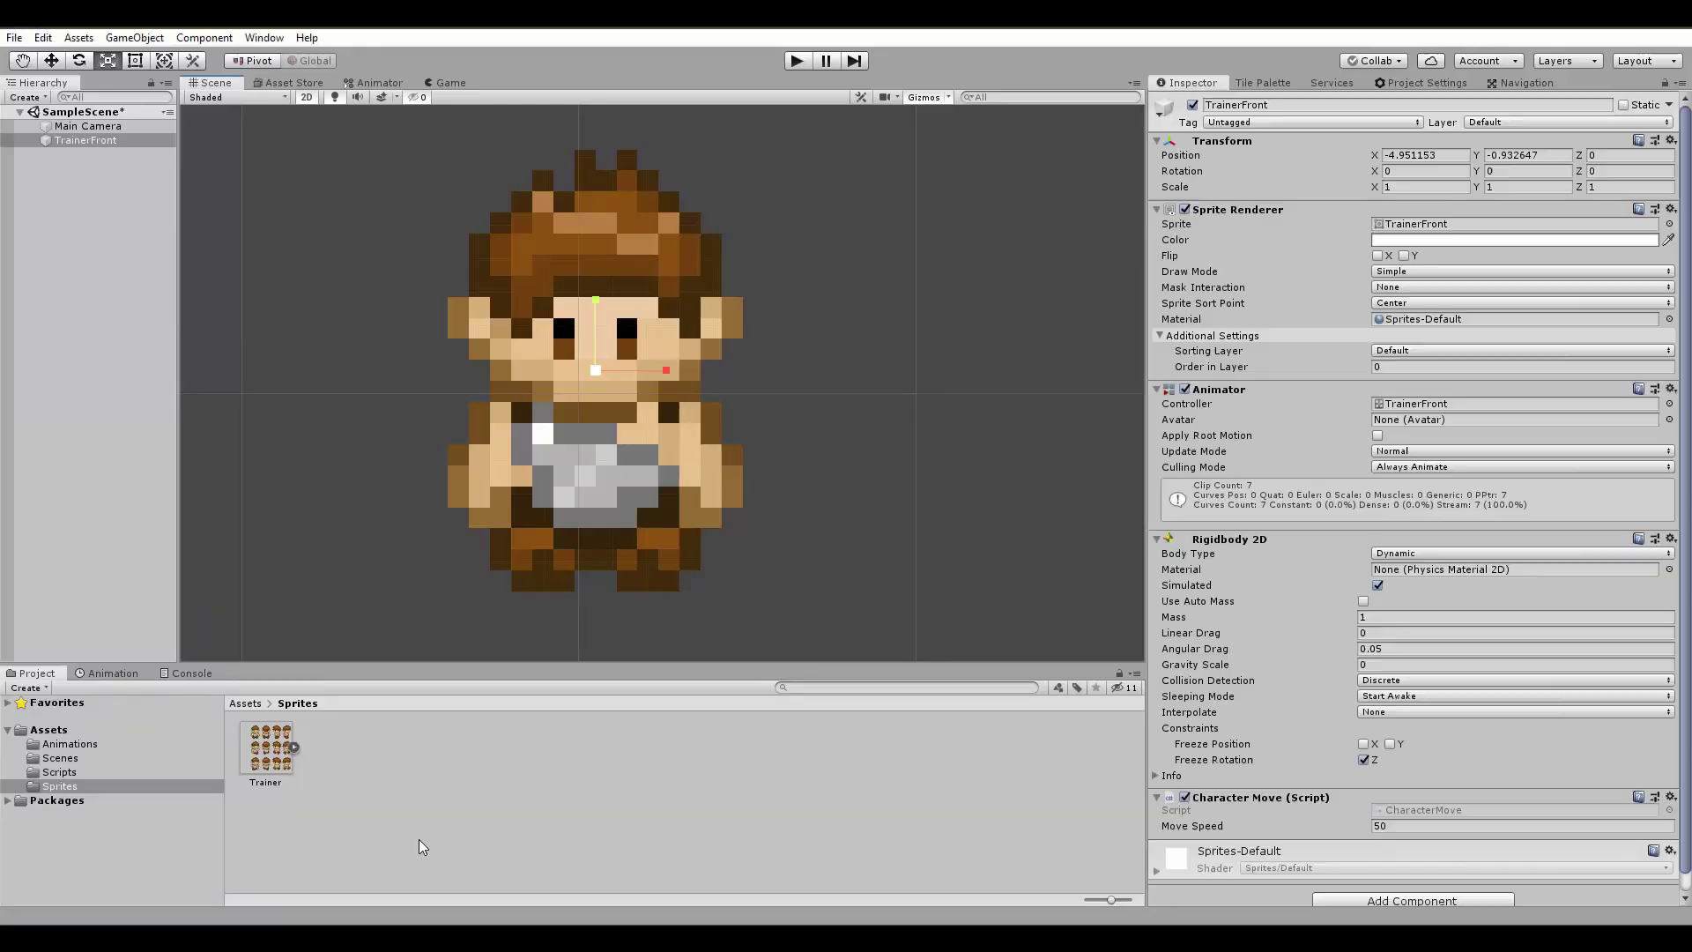
click(459, 769)
click(796, 60)
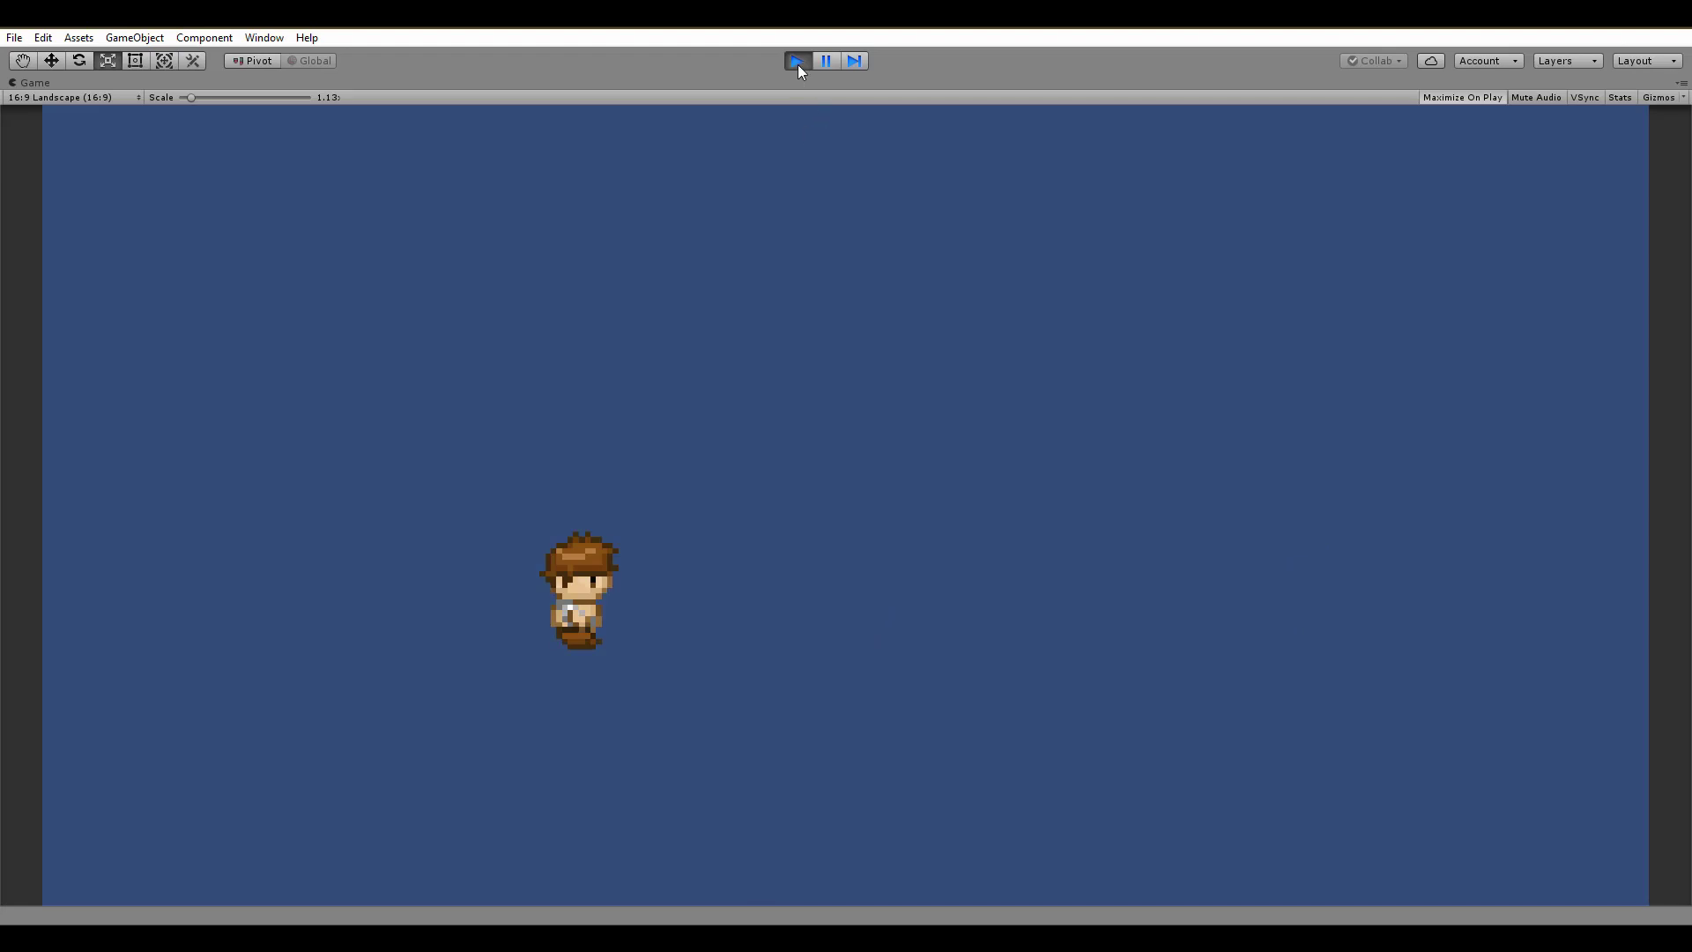
click(796, 62)
- Open the Move Speed value of TrainerFront's Character Move script for editing
click(124, 139)
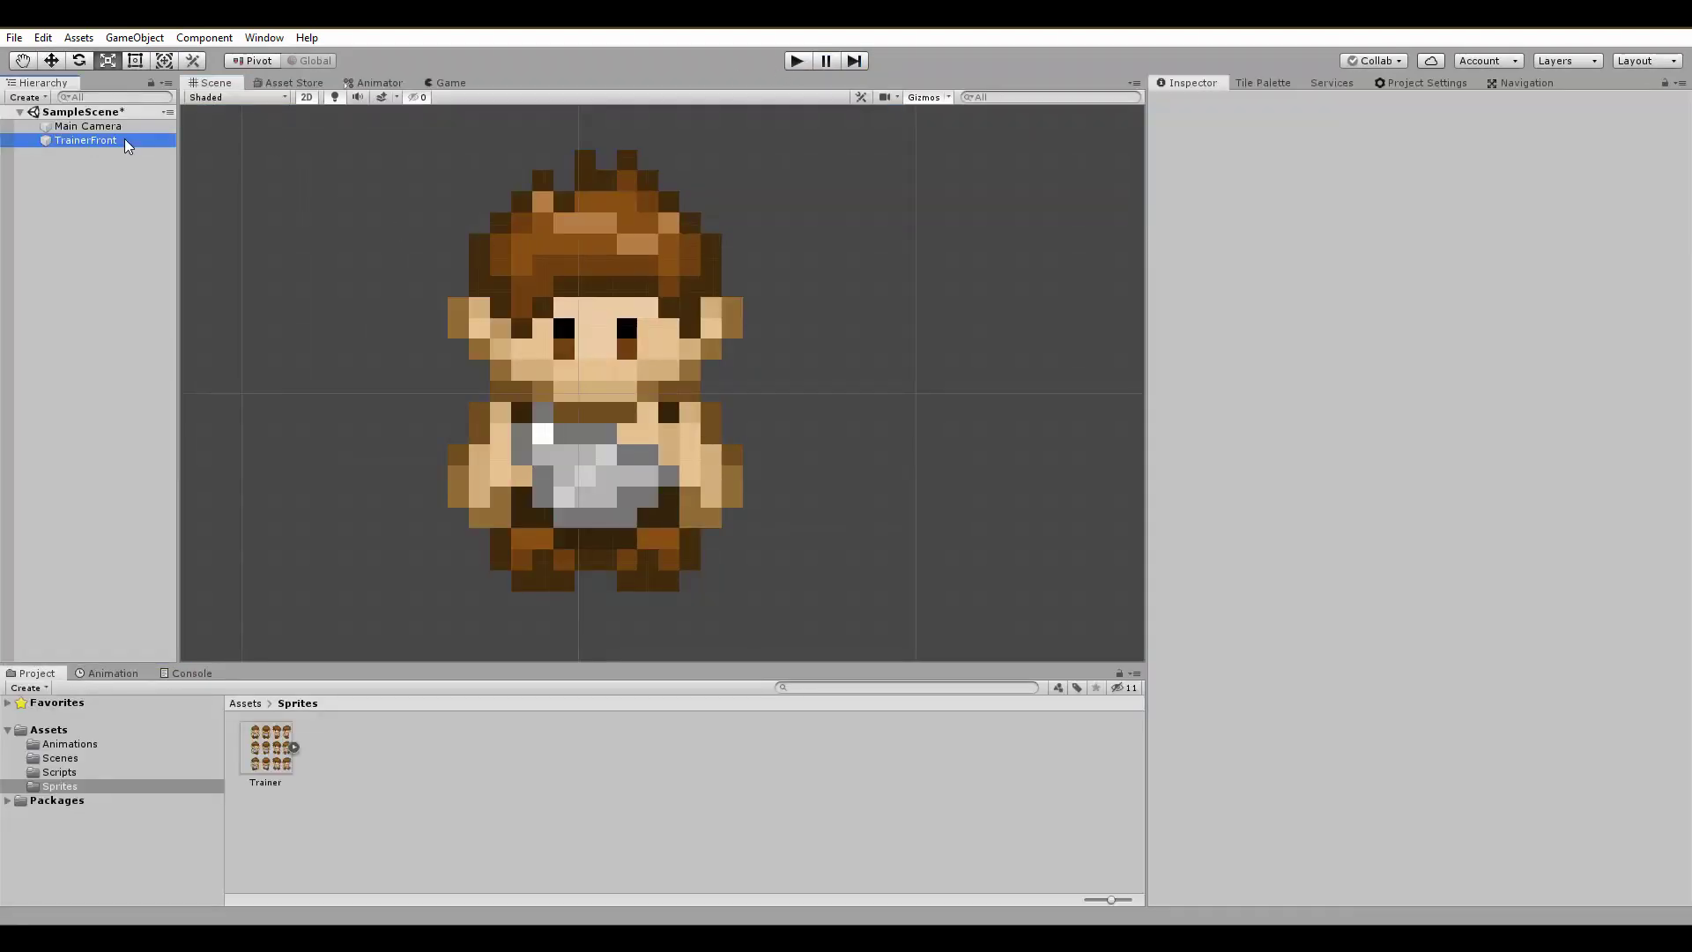
click(1391, 812)
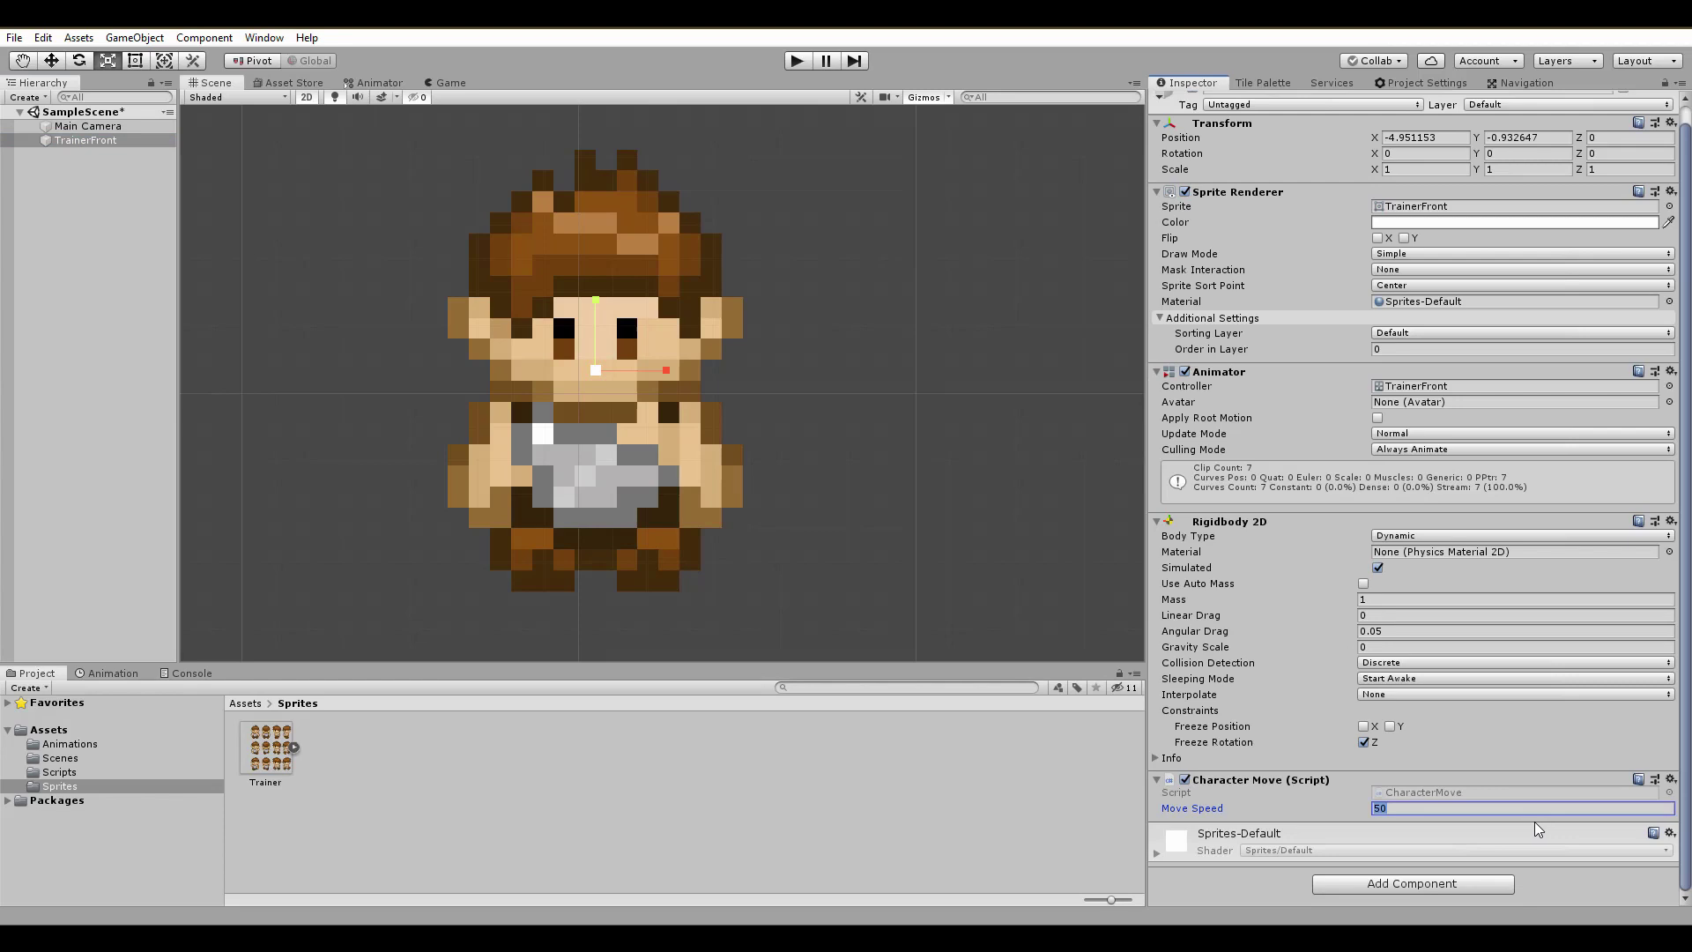
- Play the scene again and walk the Trainer in every direction to check its speed and walk animations
click(796, 61)
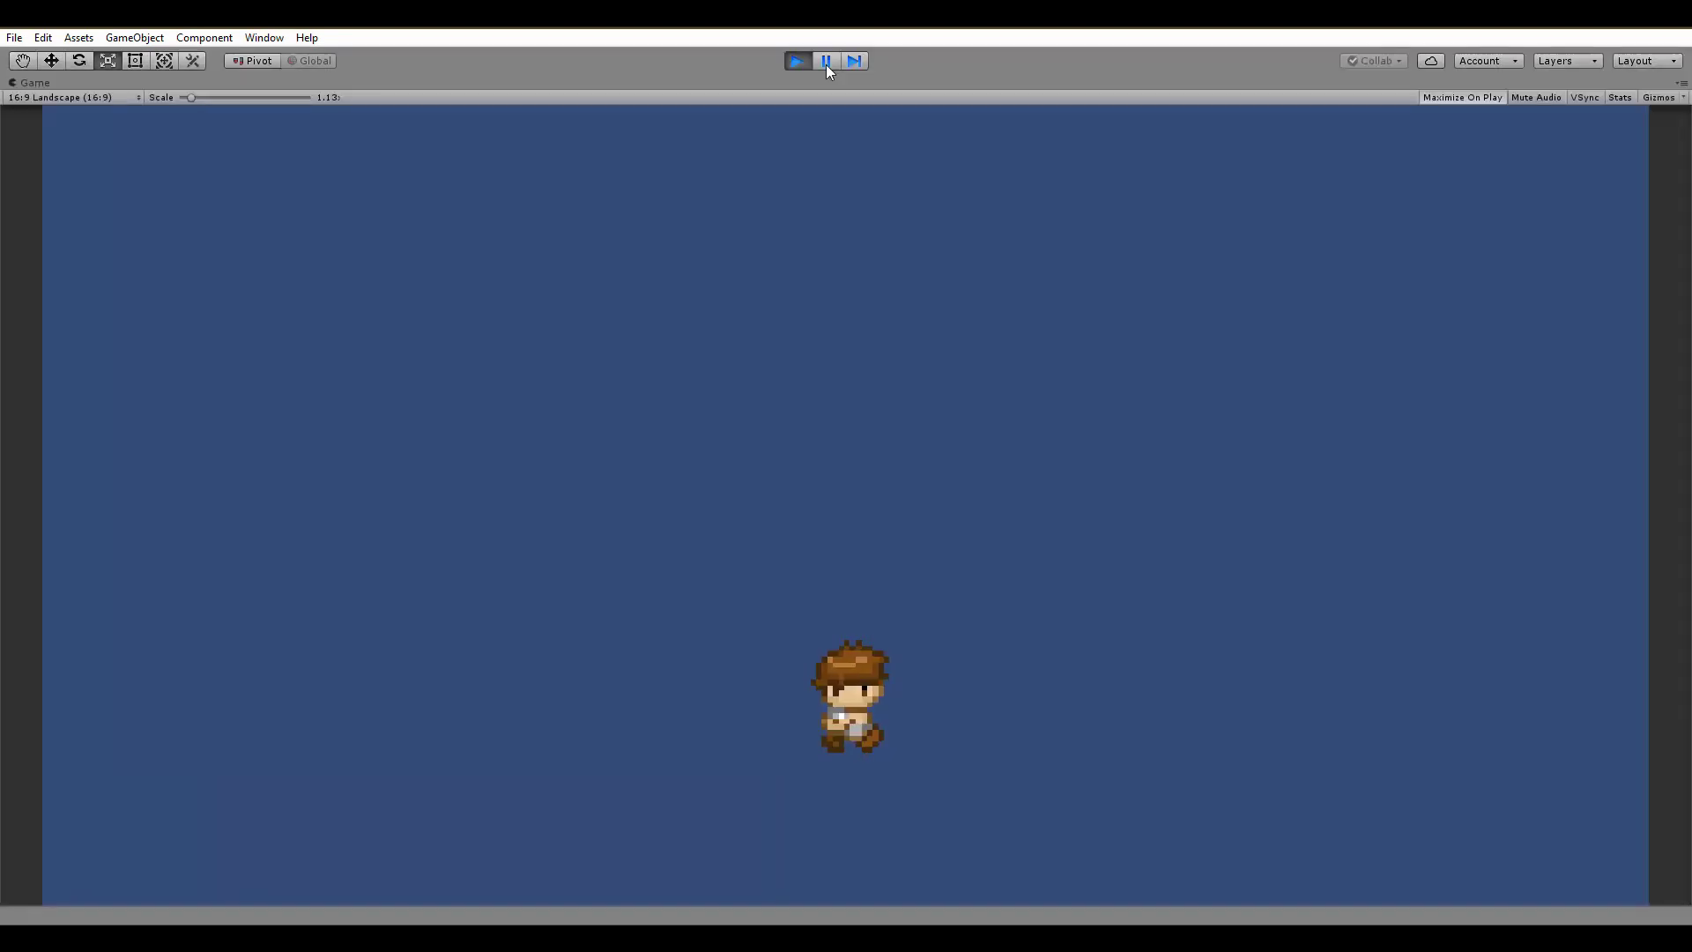
key(Right)
key(Left)
key(Up)
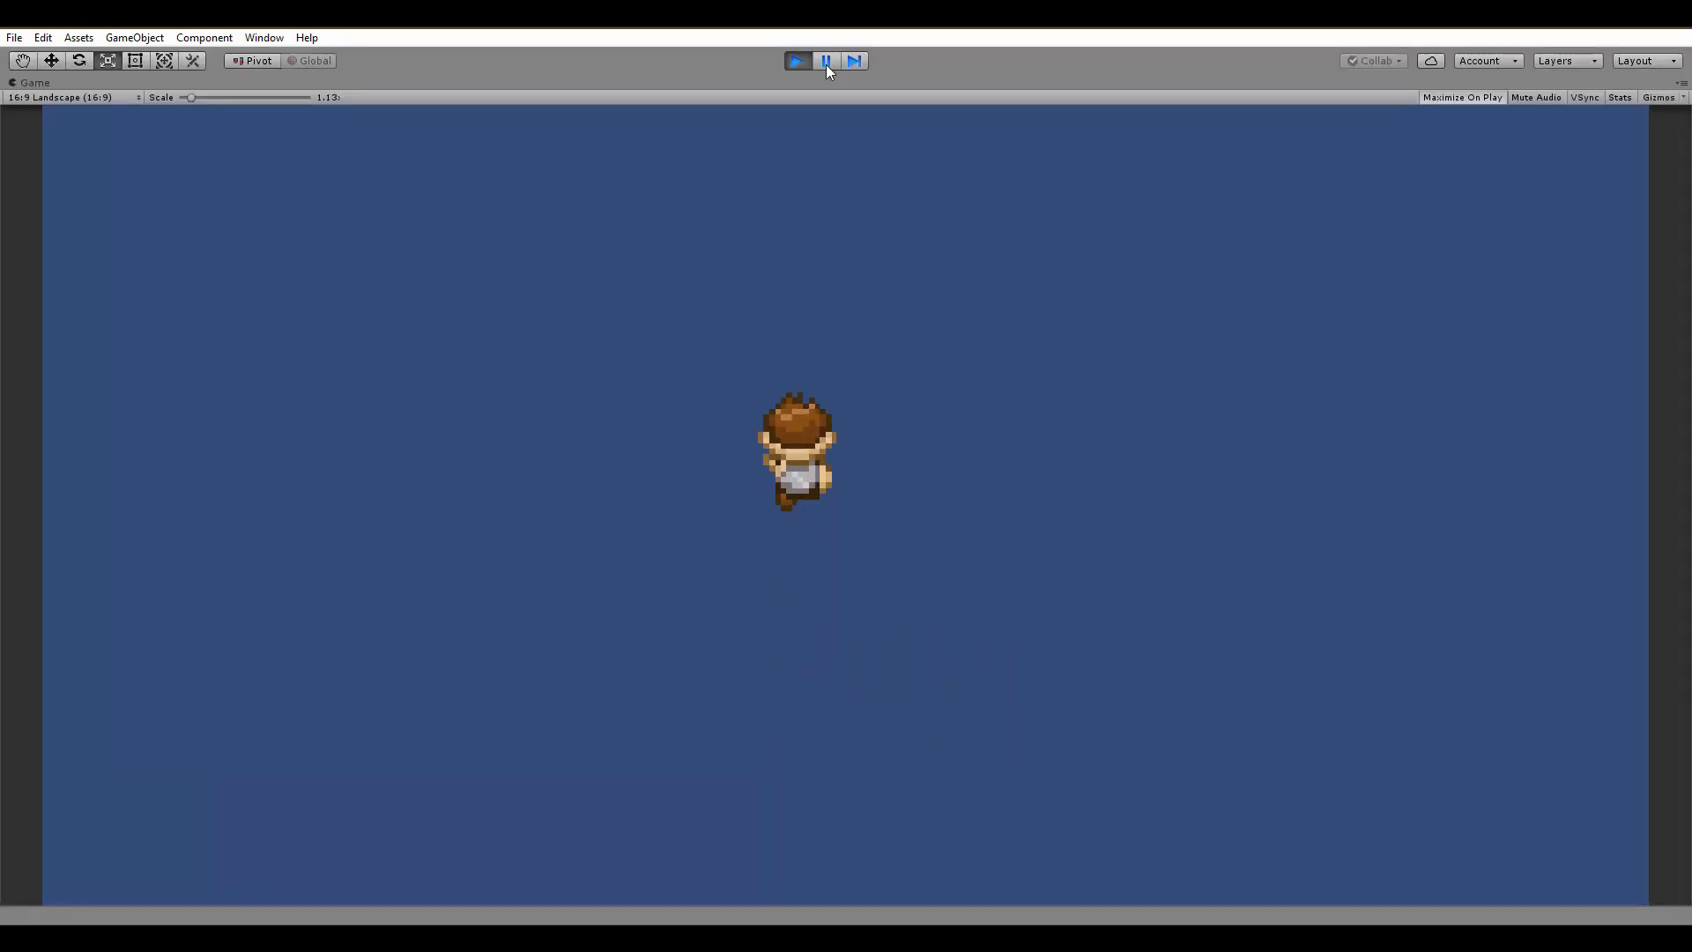
key(Left)
key(Right)
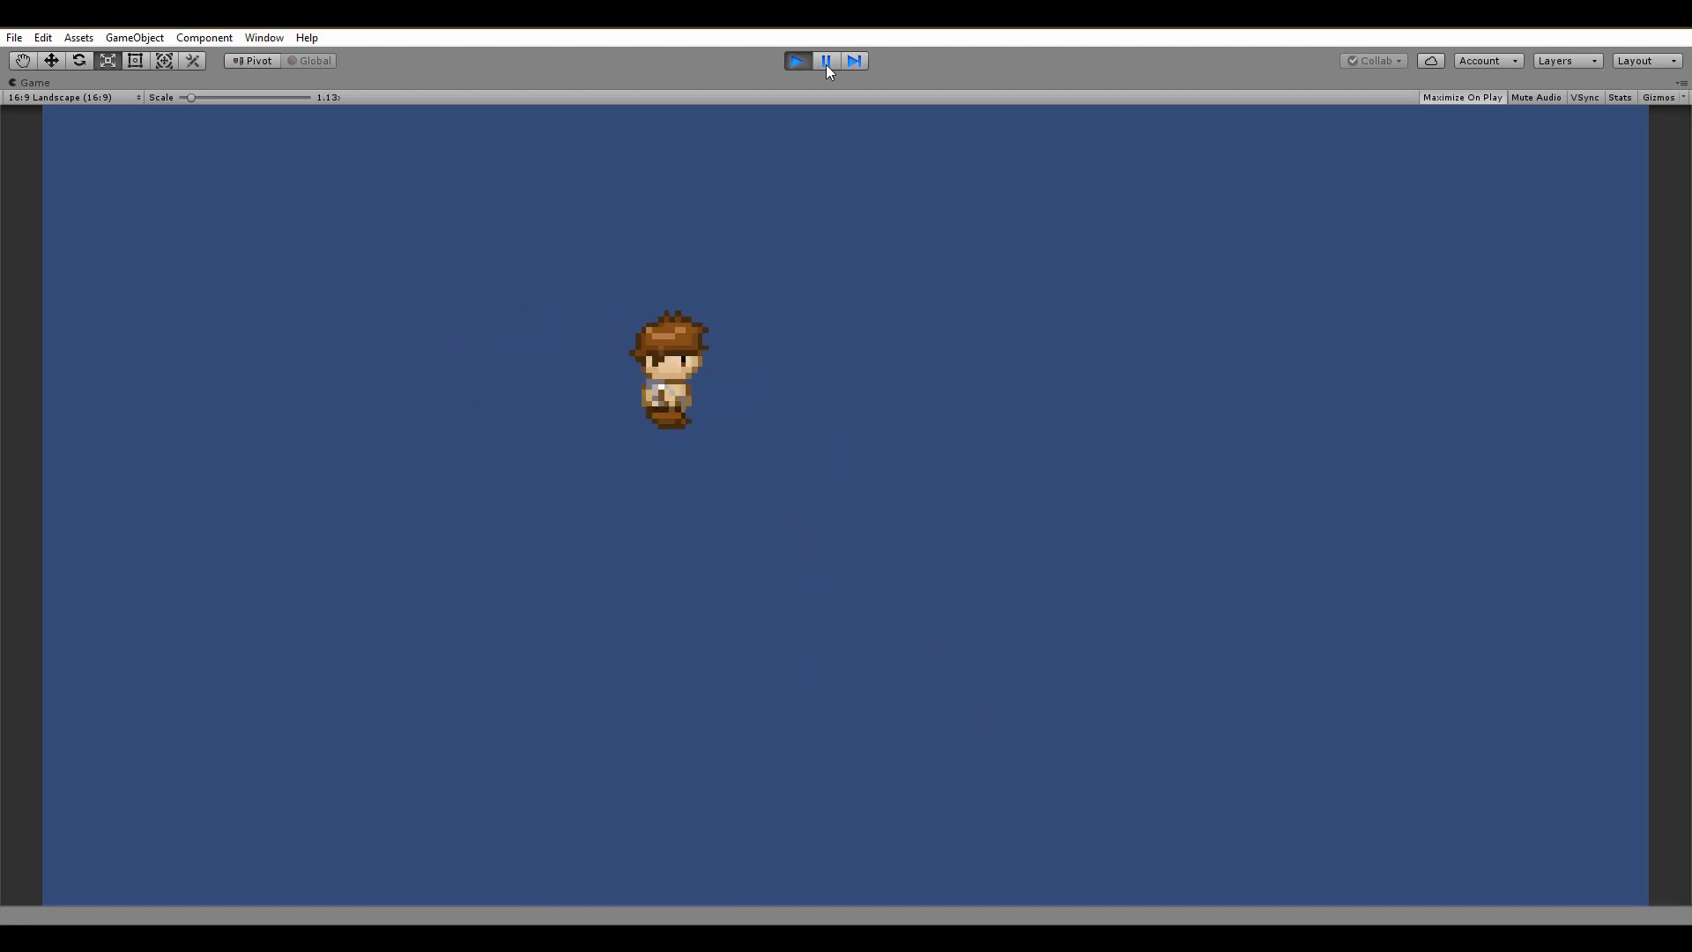
key(Down)
key(Right)
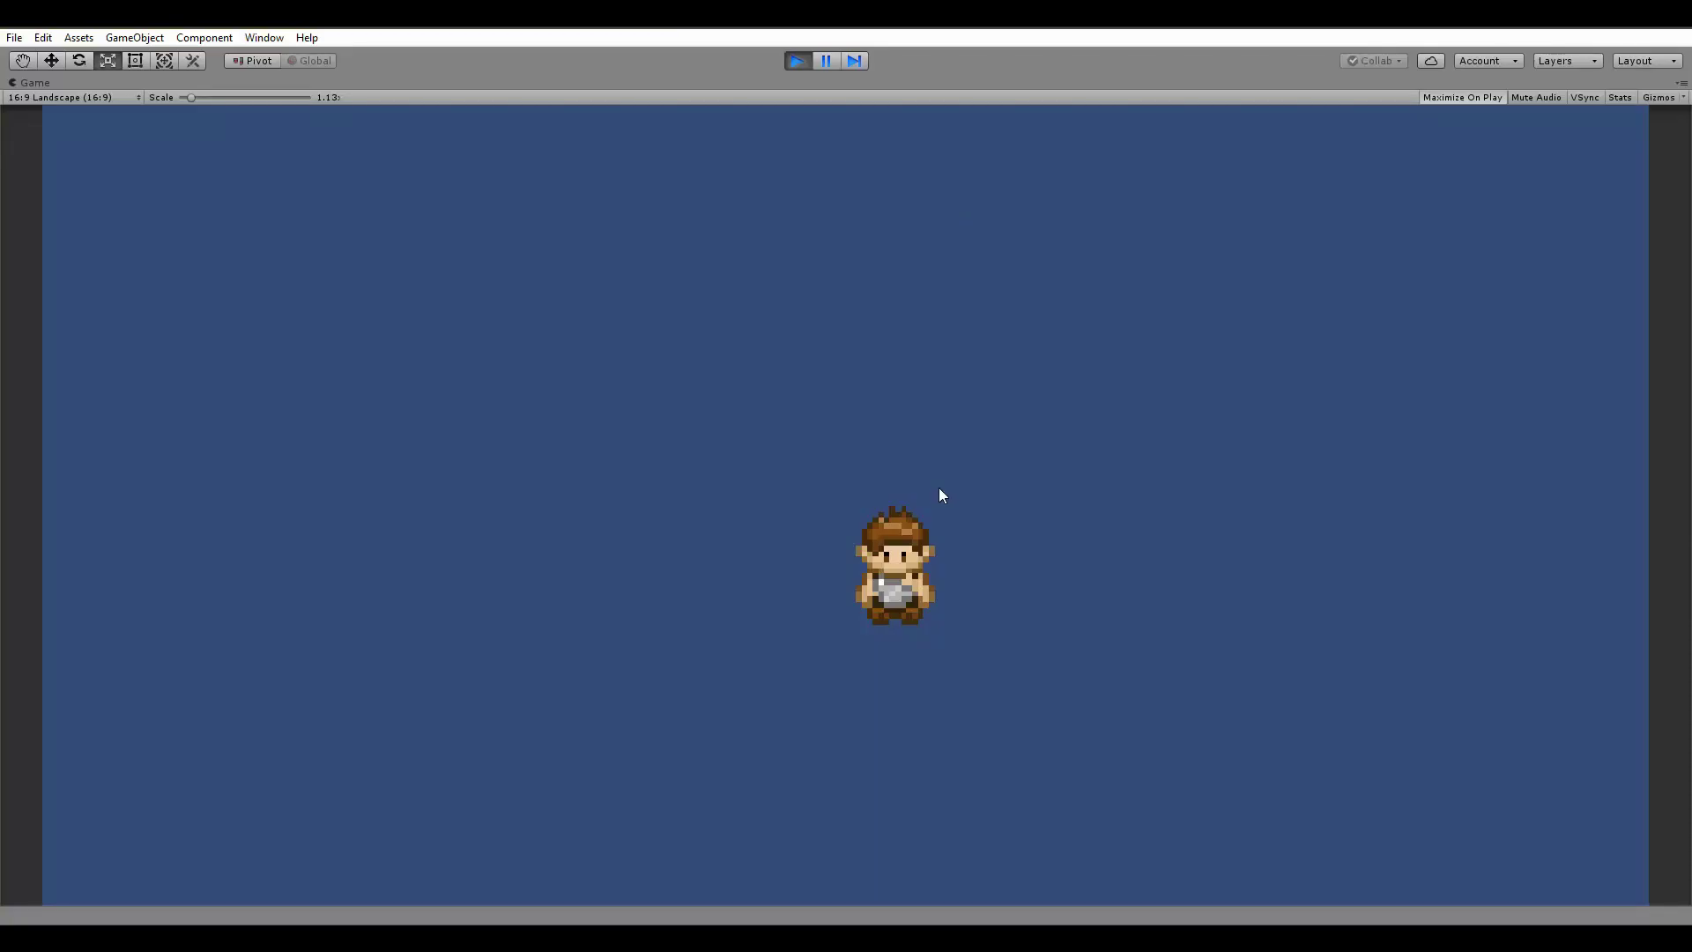
key(Left)
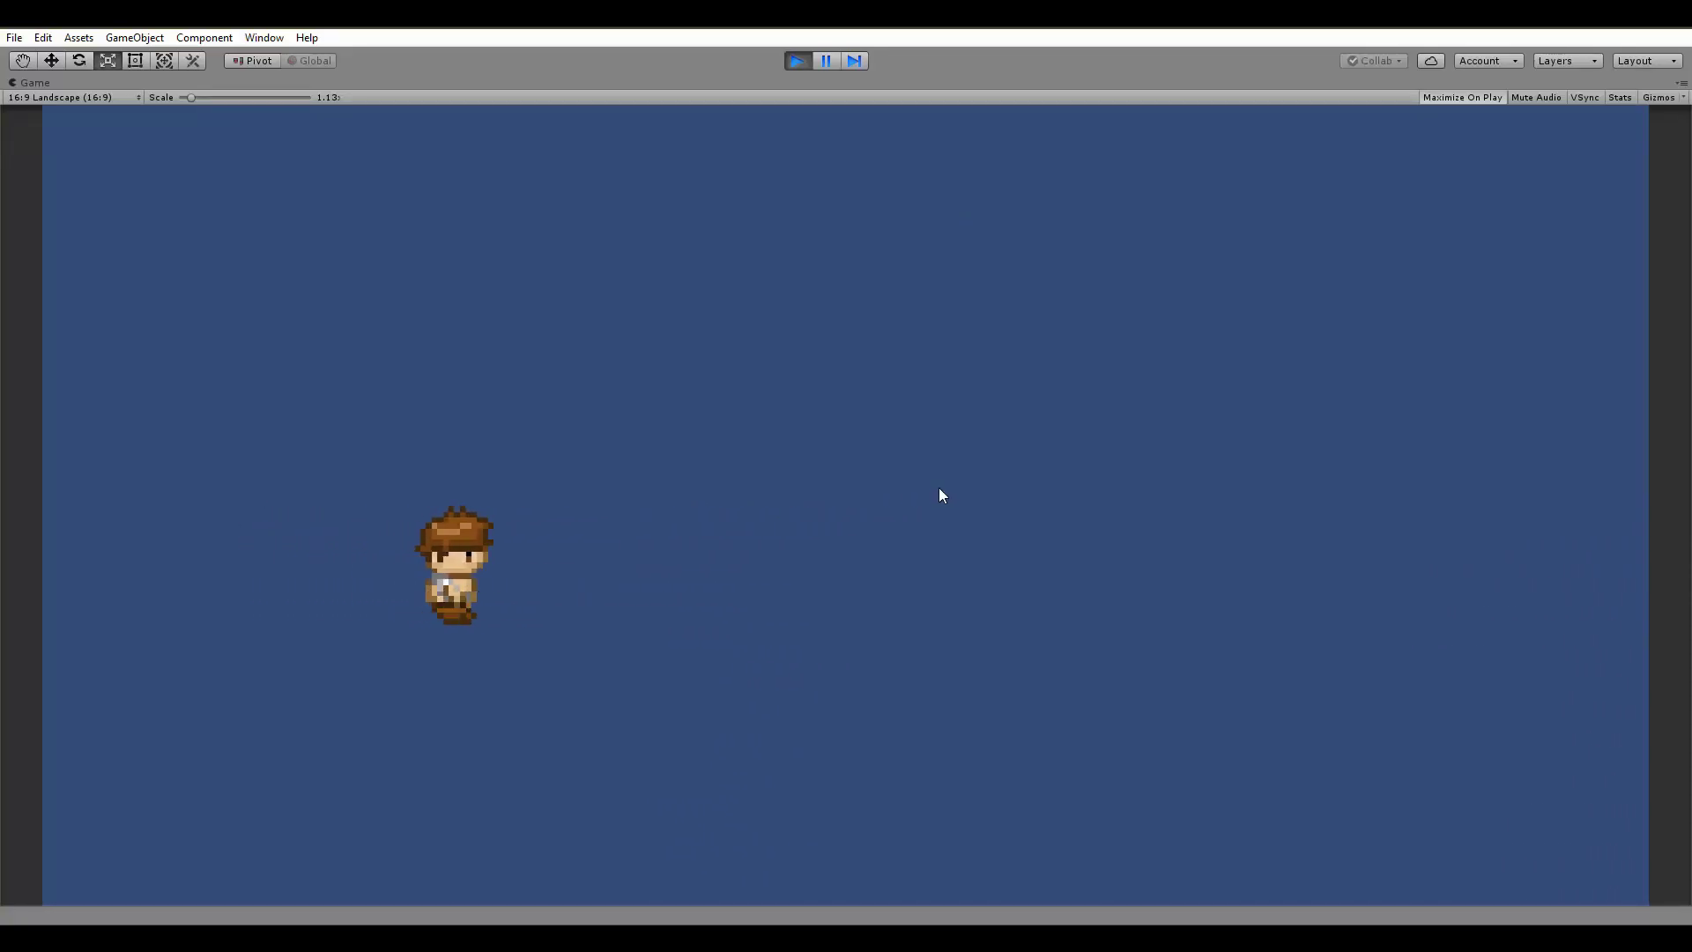
key(Right)
key(Up)
key(Right)
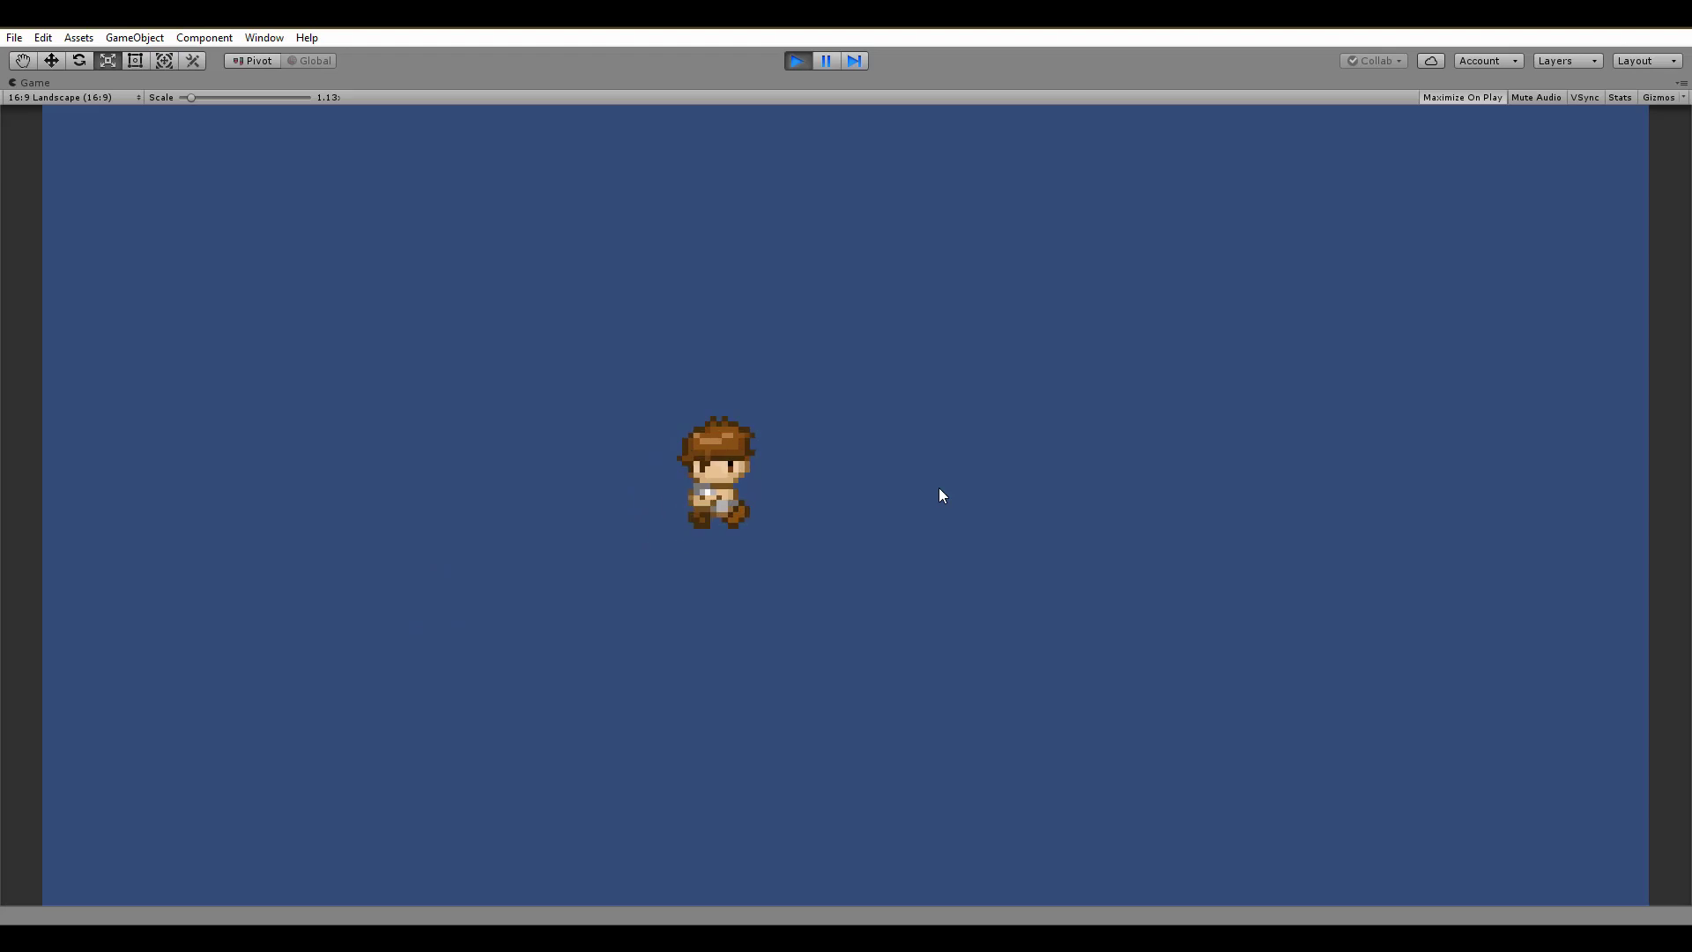
key(Up)
key(Left)
key(Right)
key(Down)
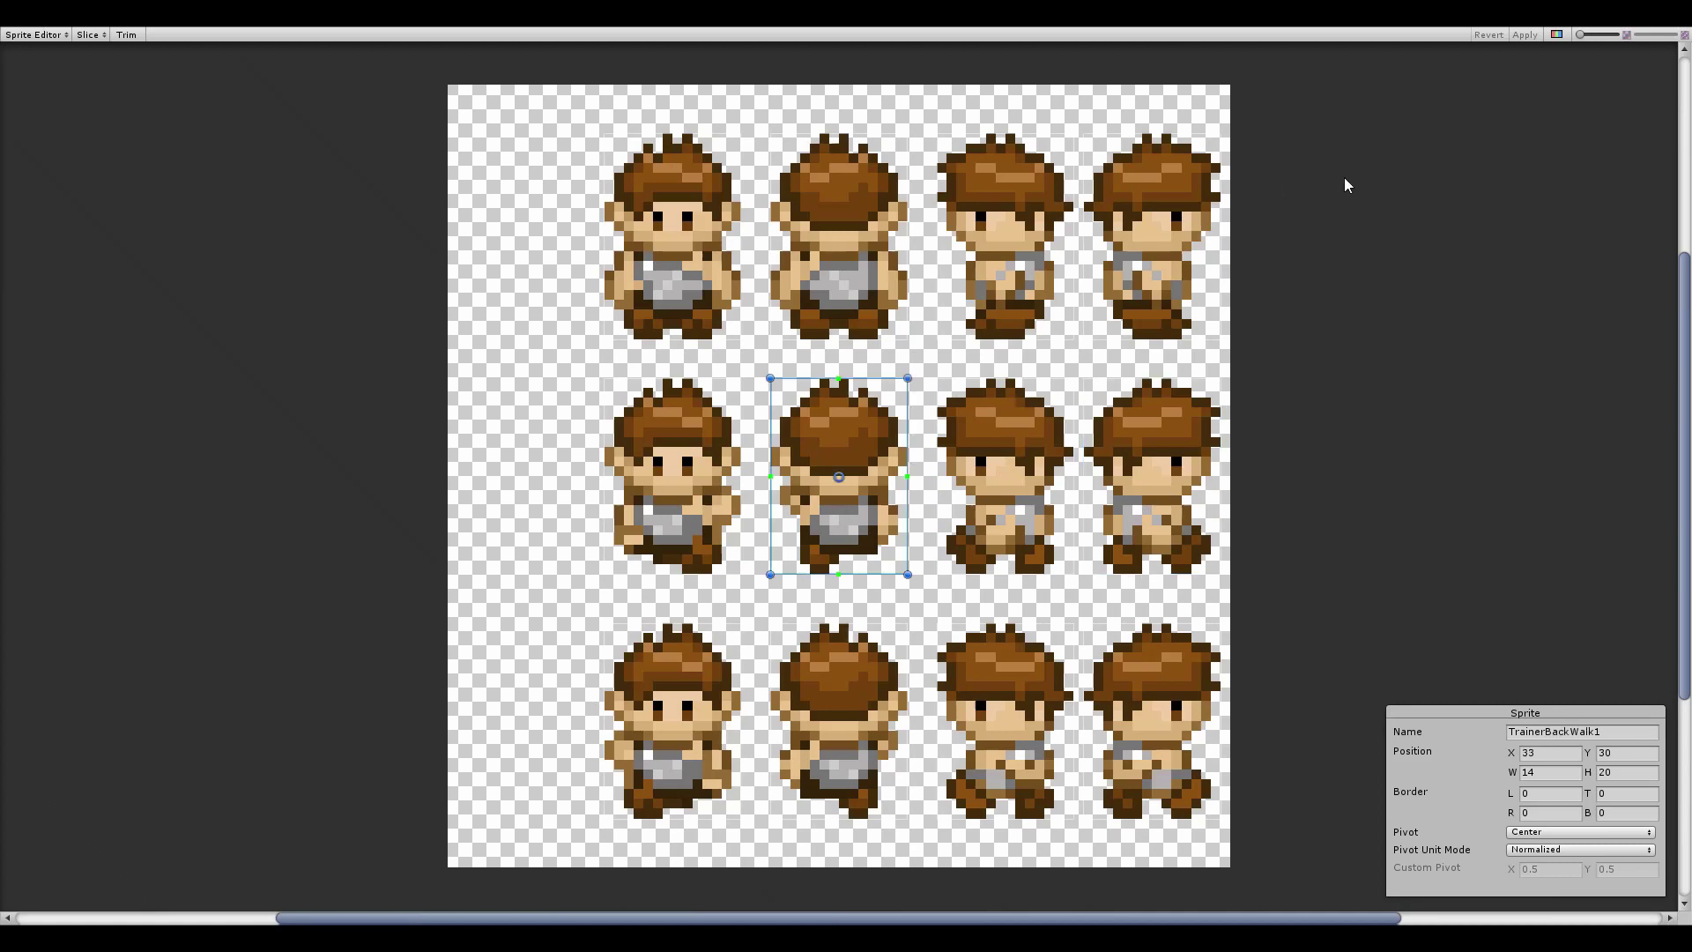
- Close the Sprite Editor of the Trainer sheet
click(1683, 30)
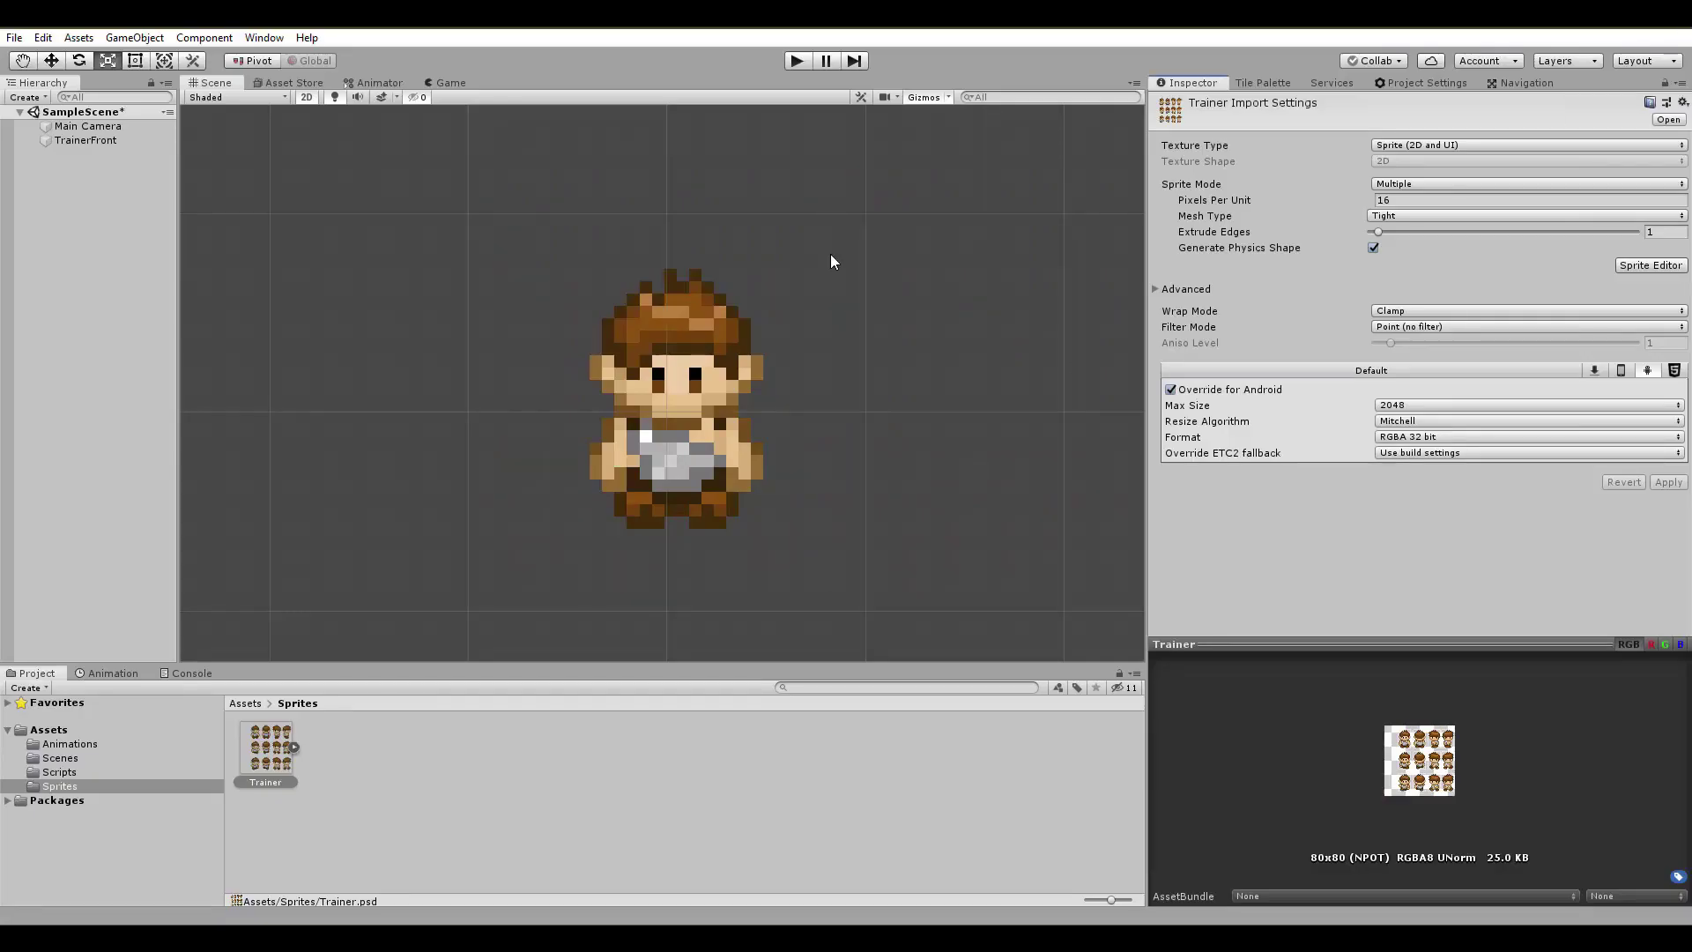
- Play the scene, enlarge the Game view scale to about 1.58x and walk the Trainer to the right
click(796, 61)
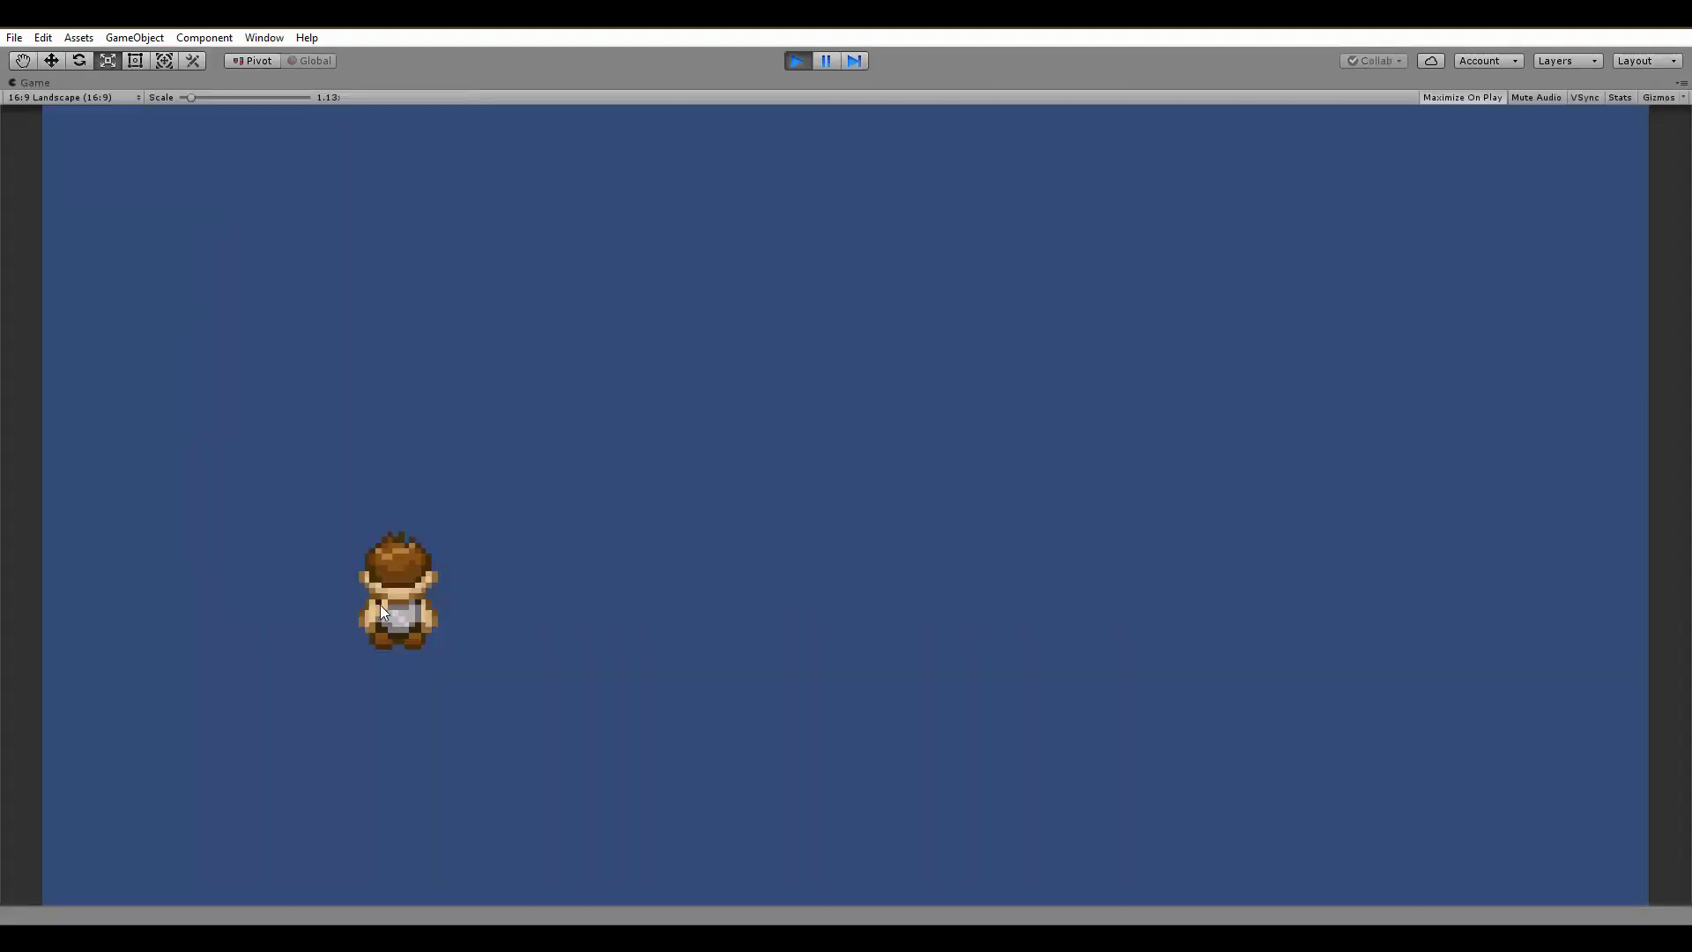
drag(192, 97, 218, 98)
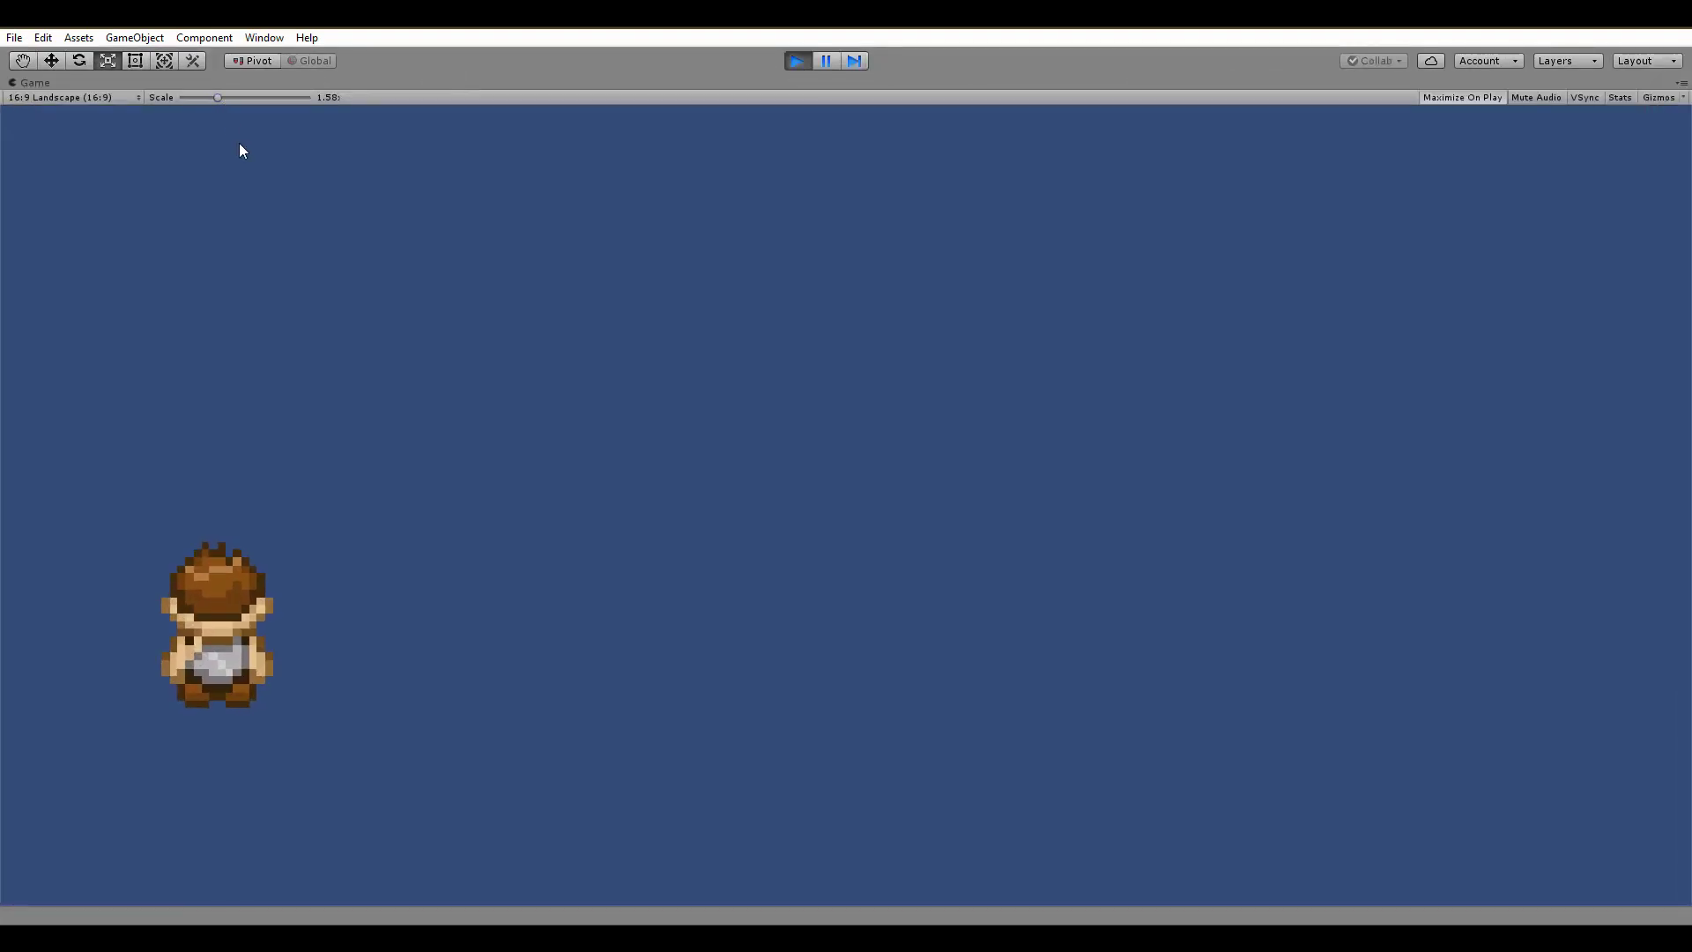
key(Right)
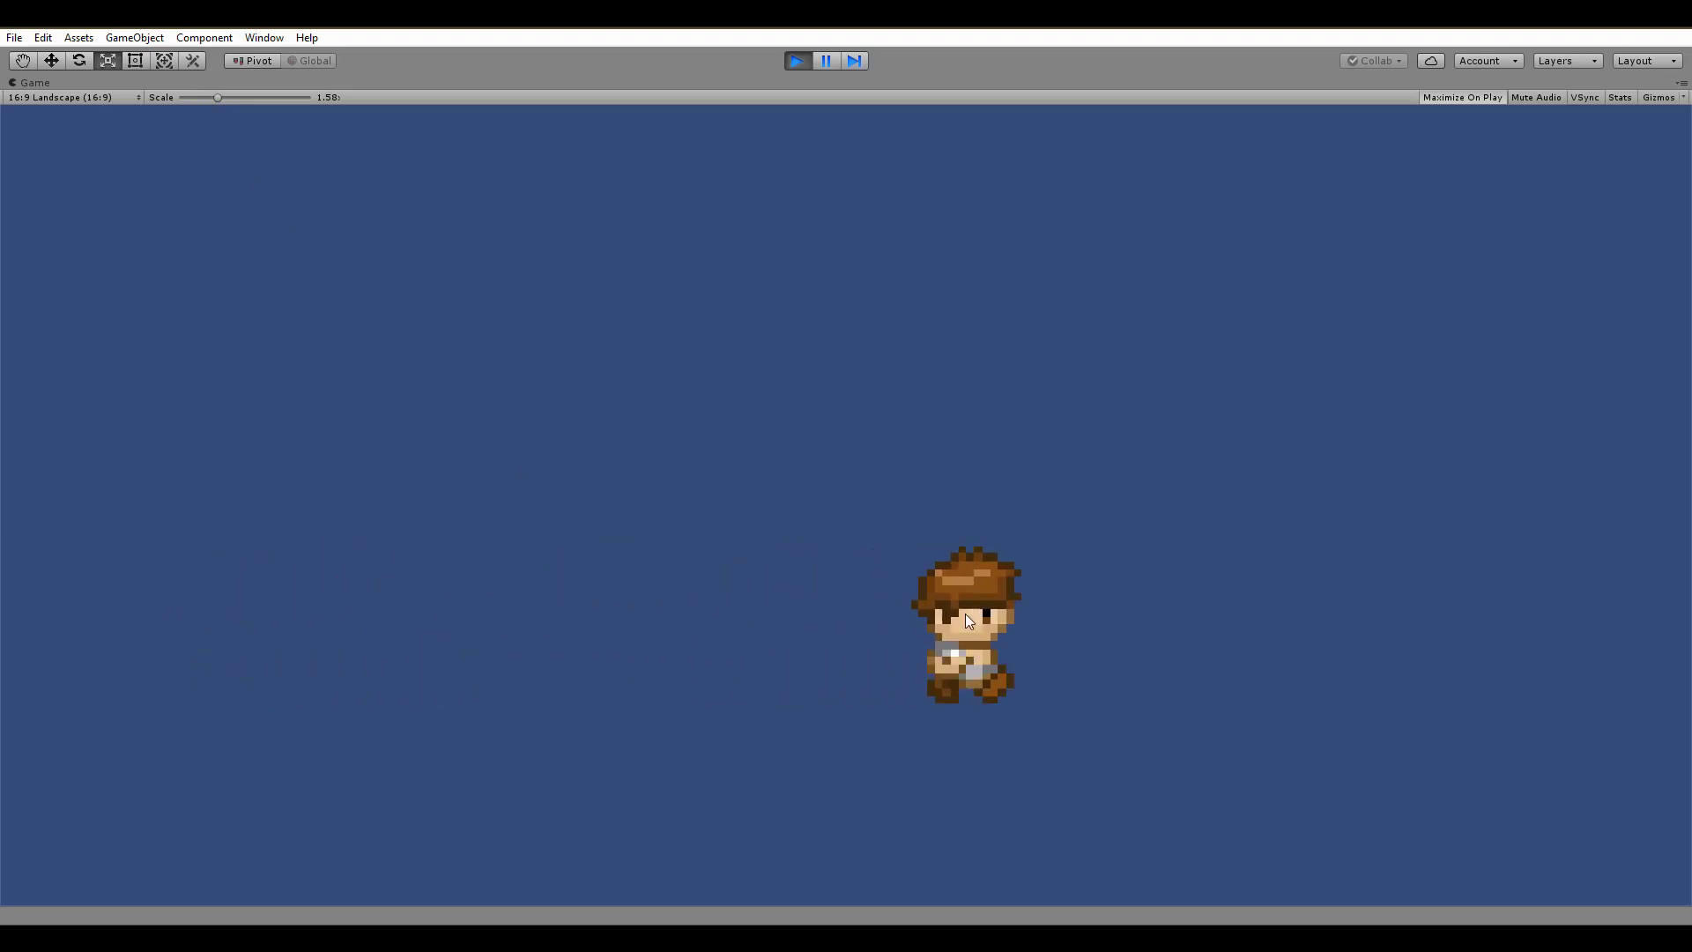
key(Right)
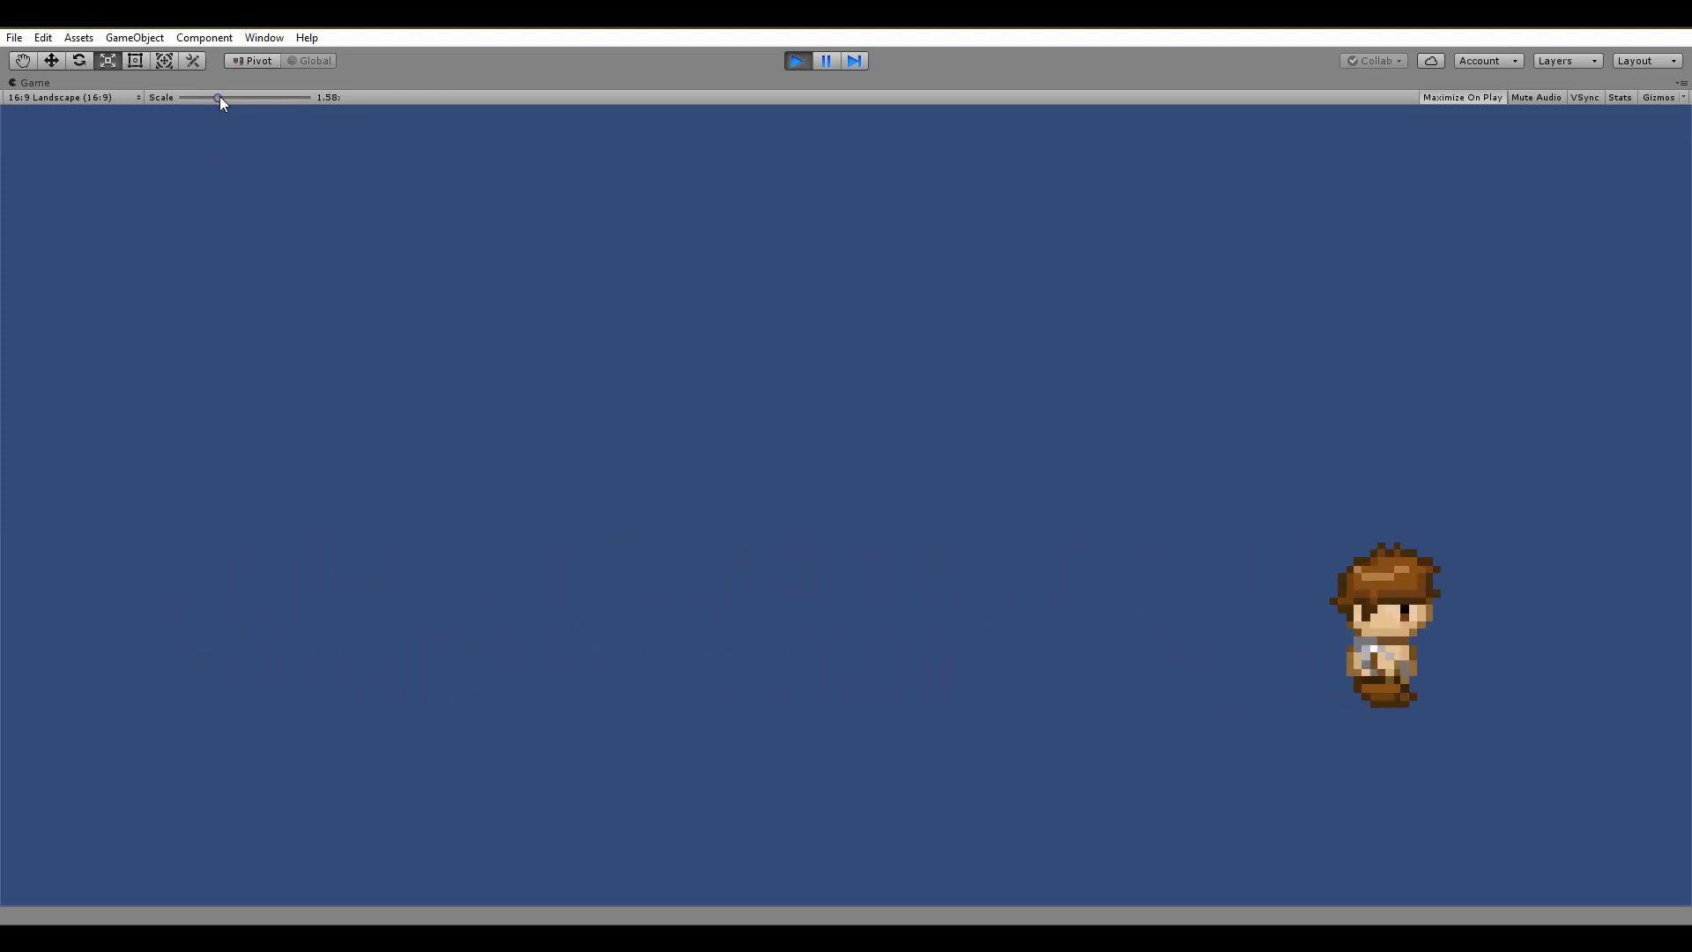
- Enlarge the Game view scale to about 2.15x and walk the Trainer in all four directions to inspect the walk animations up close
drag(220, 97, 241, 99)
key(Left)
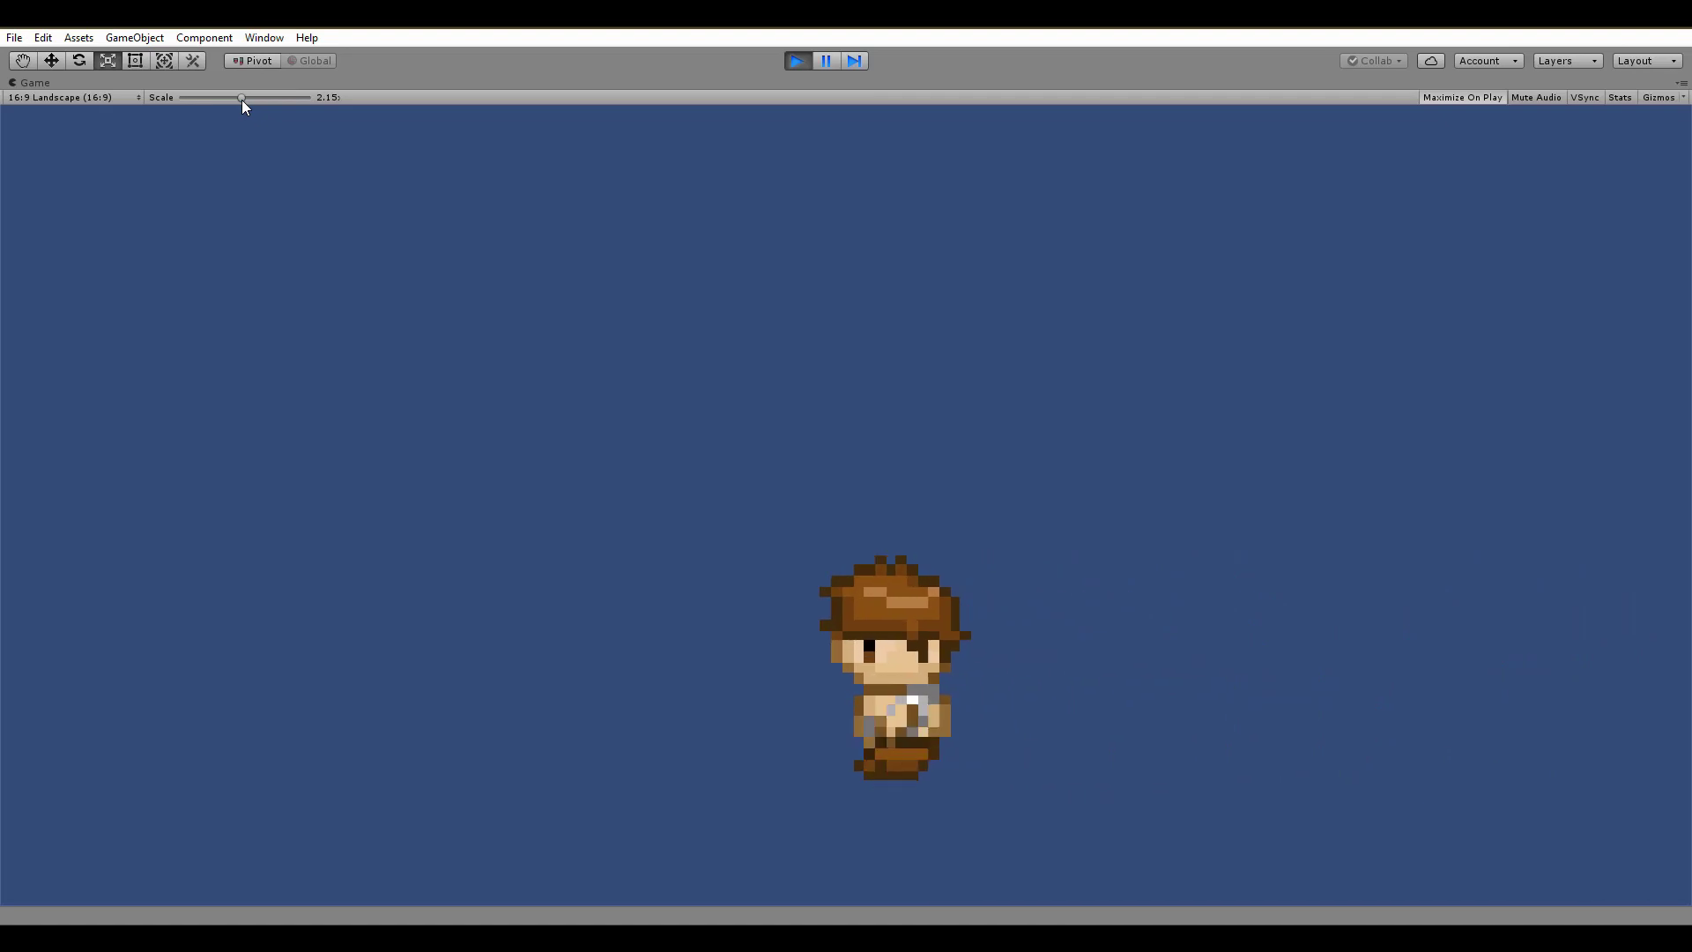
key(Up)
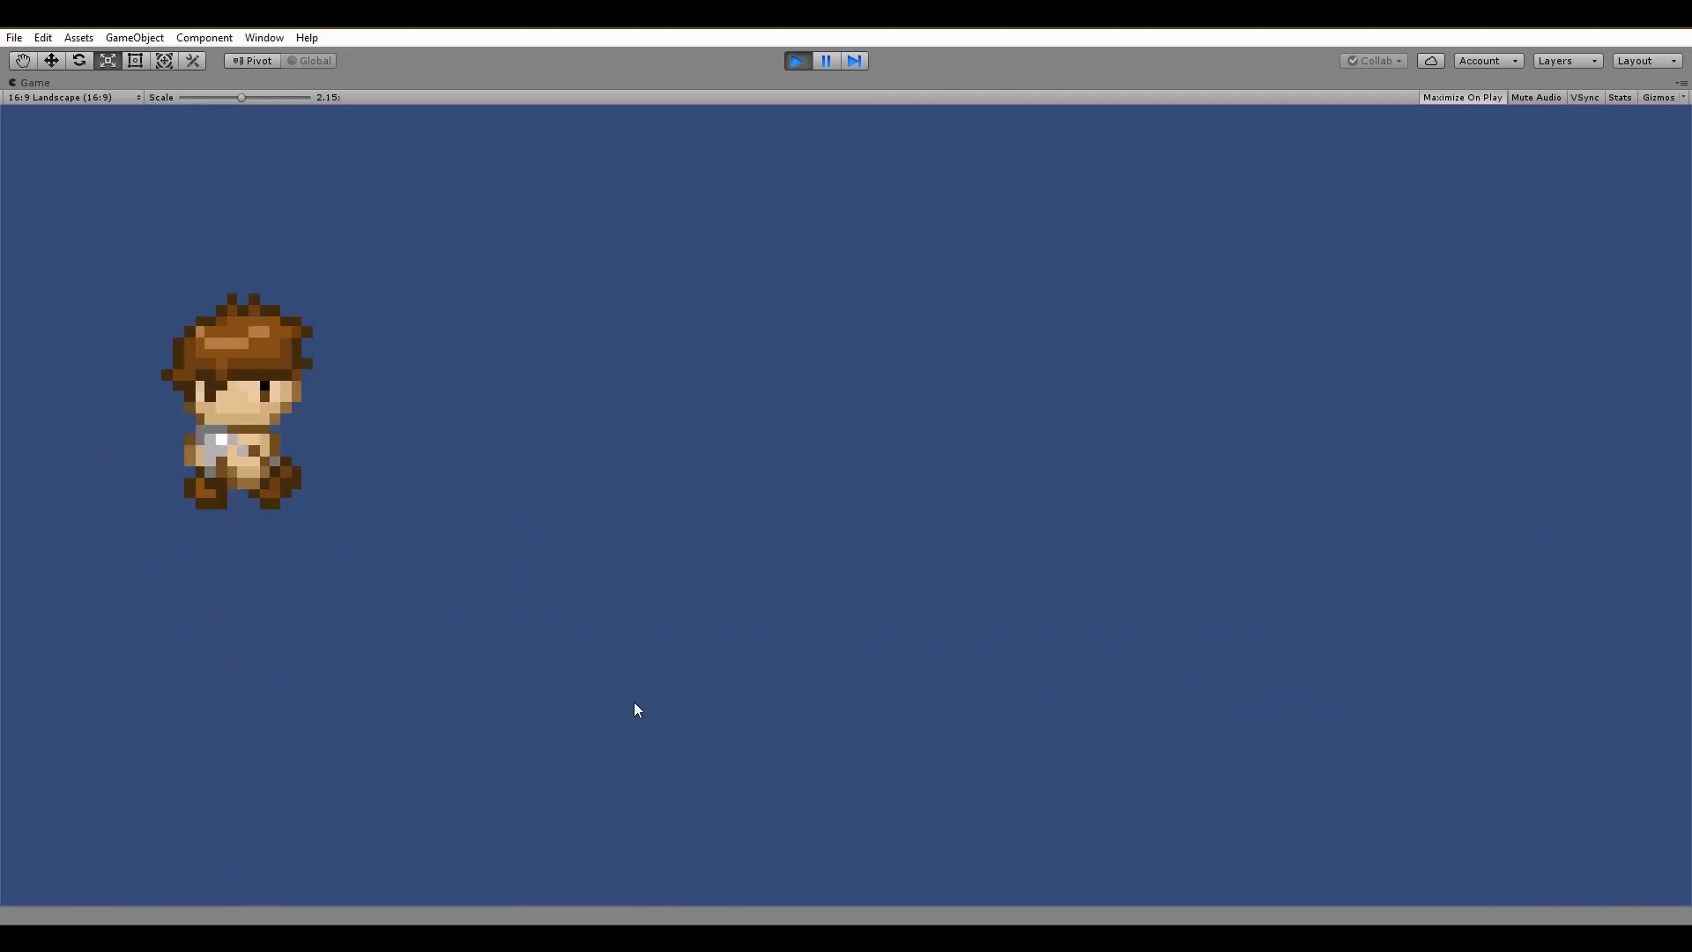
key(Right)
key(Left)
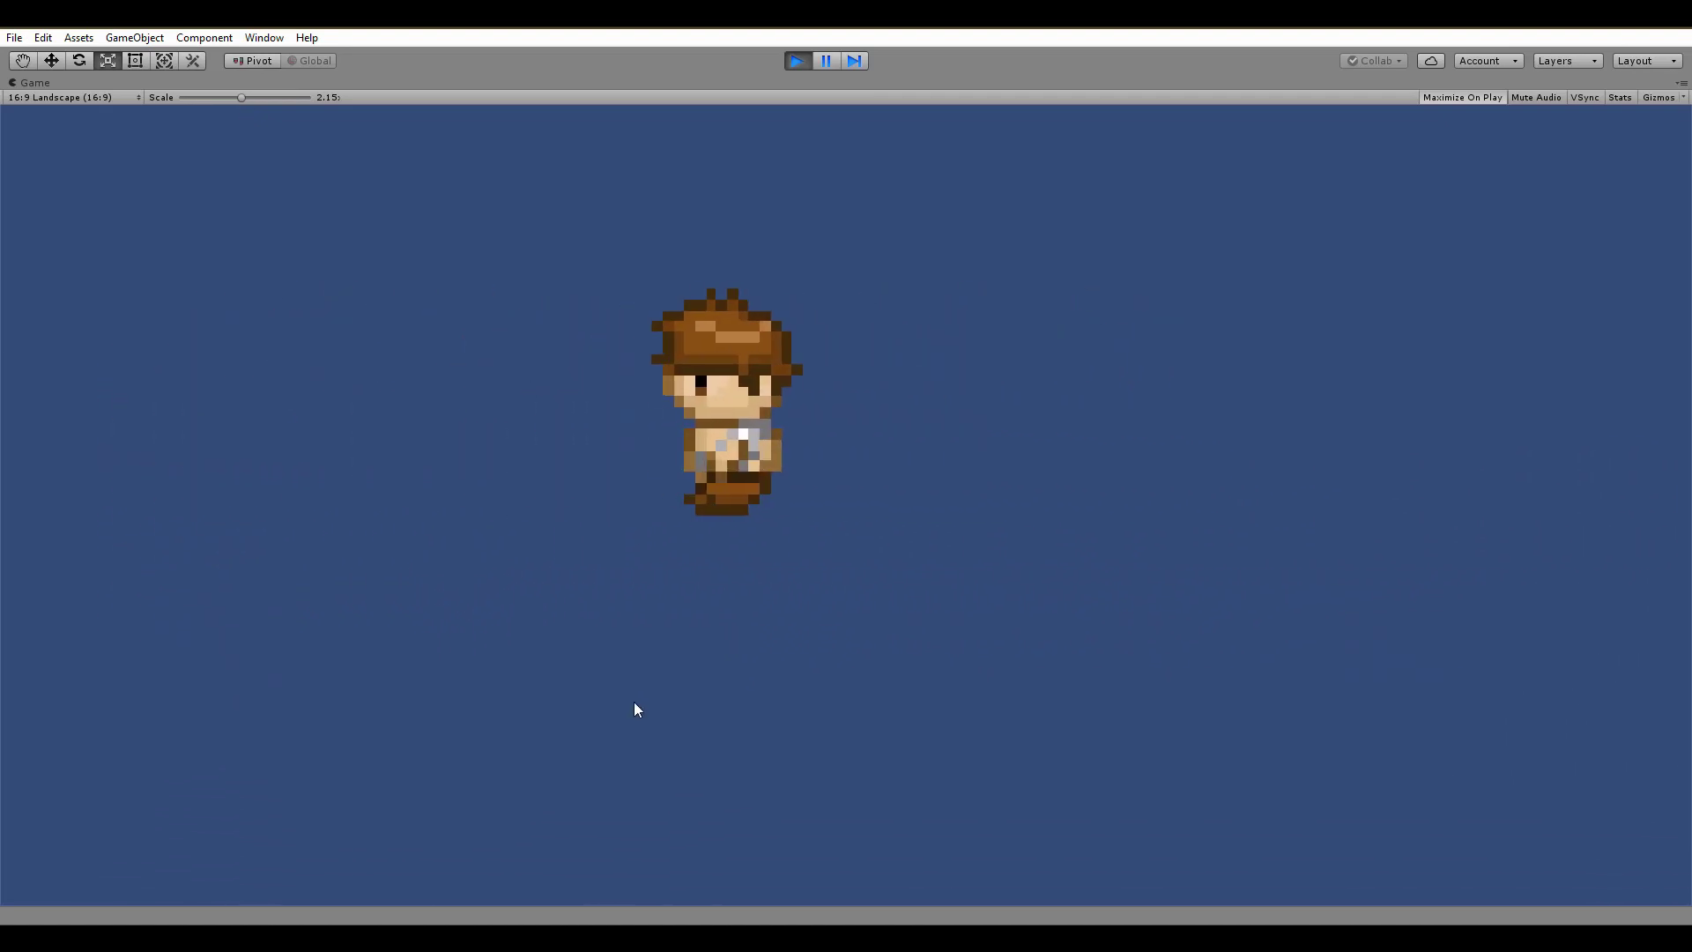
key(Down)
key(Up)
key(Down)
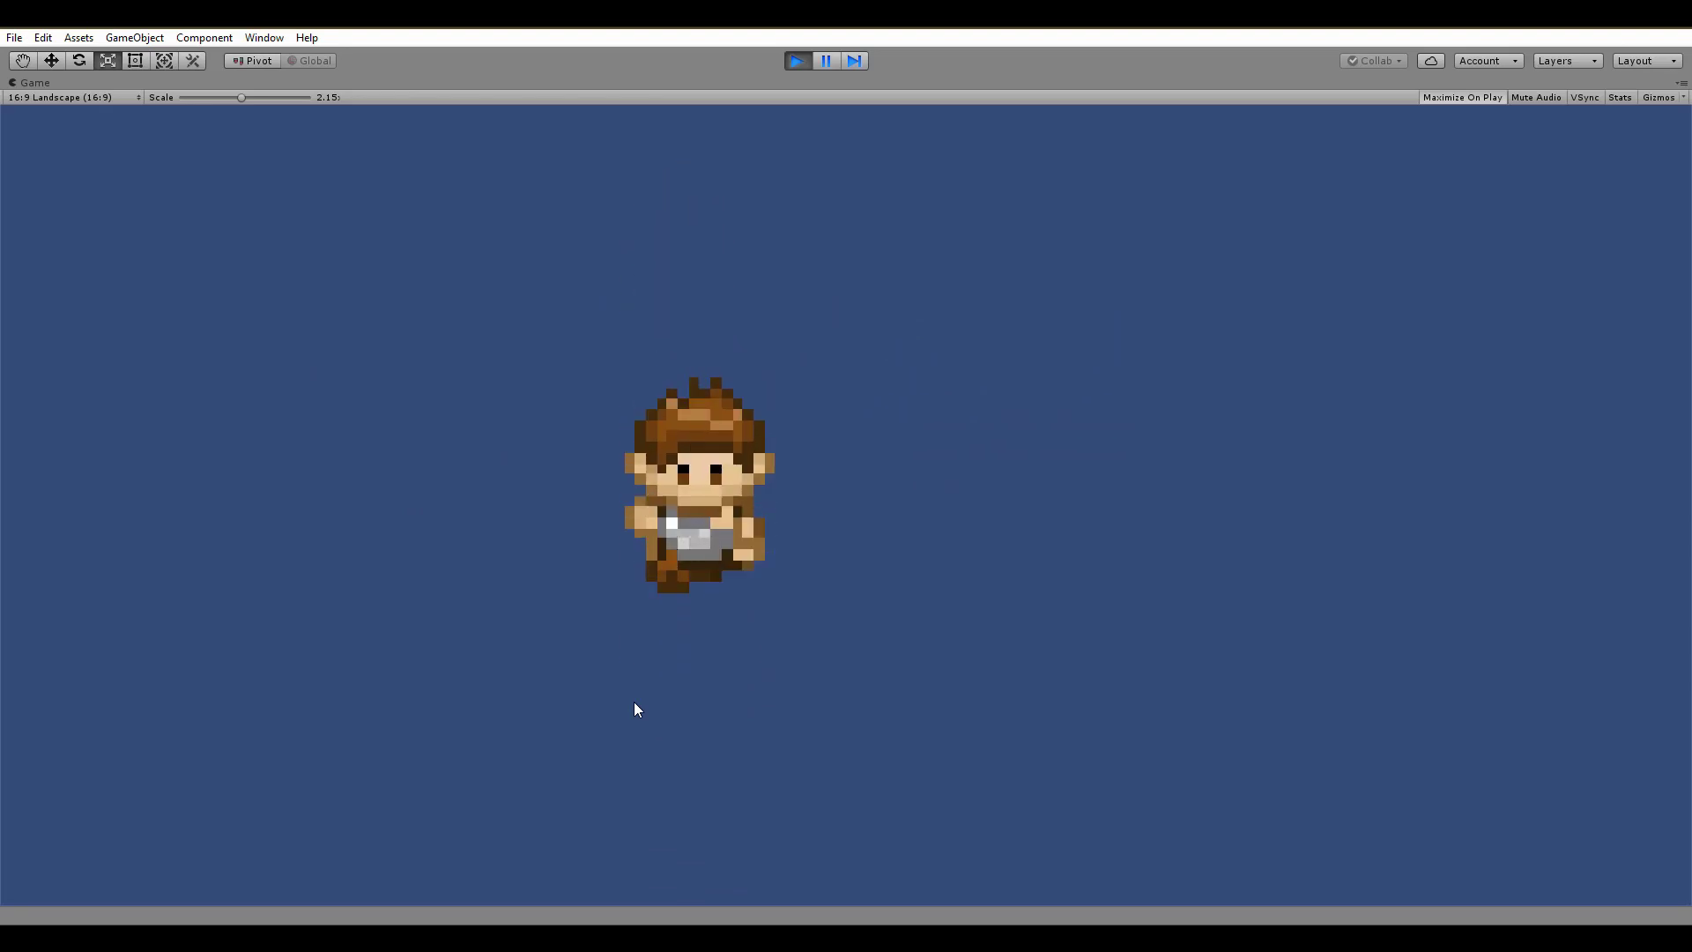
key(Up)
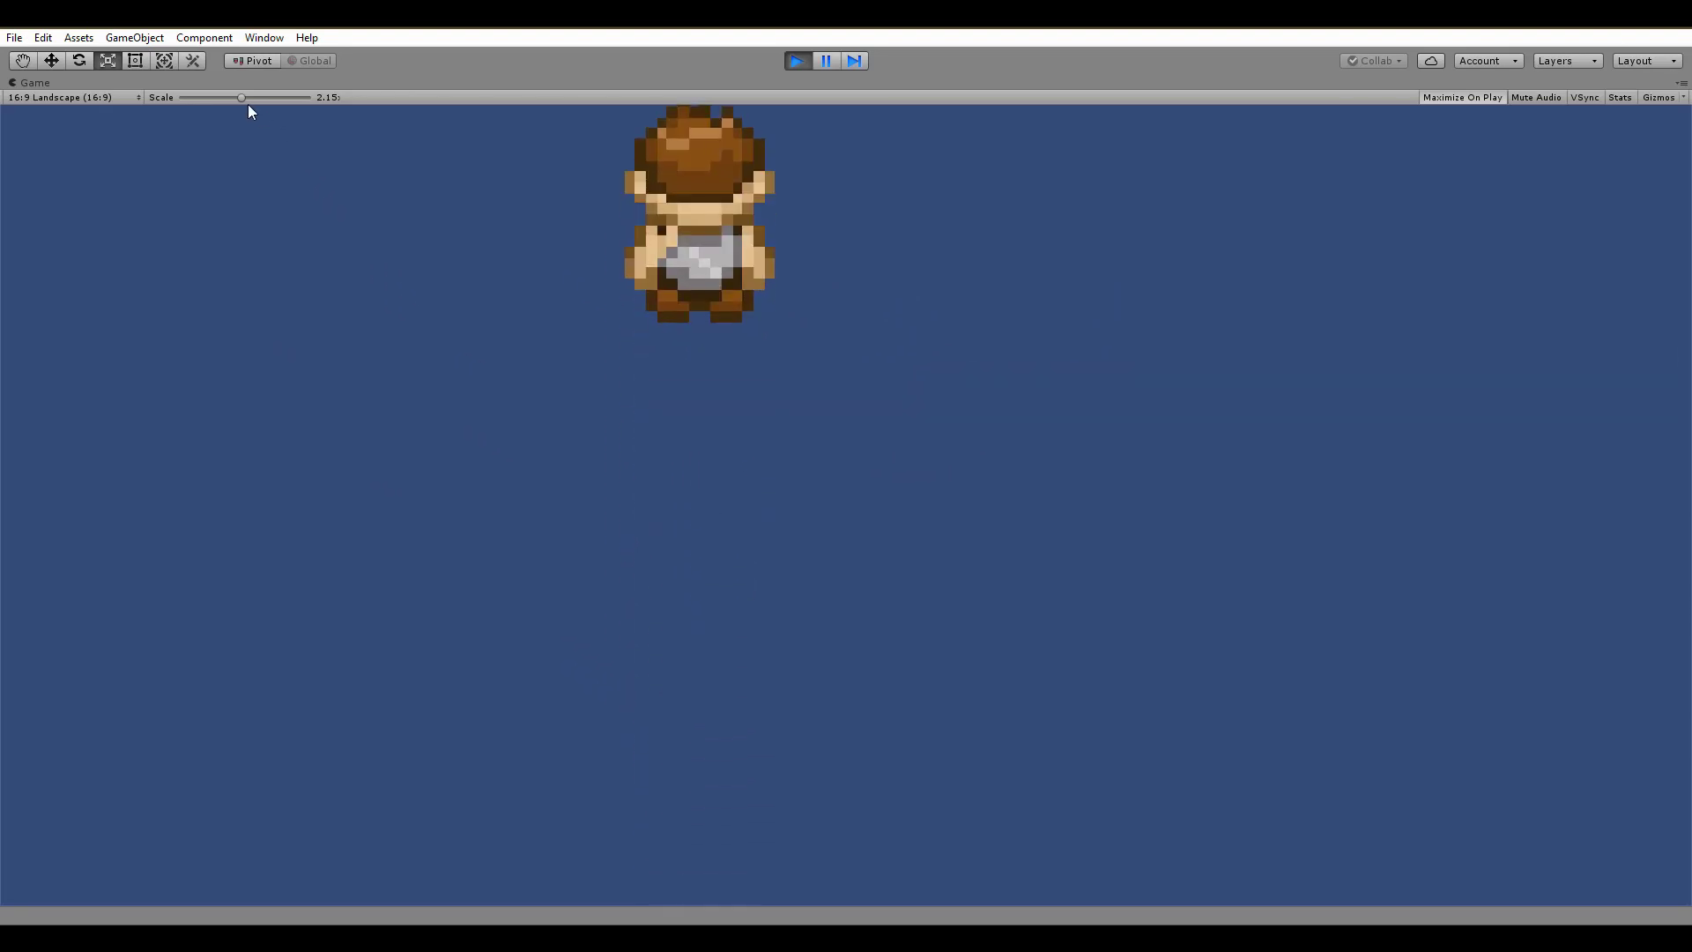
key(Down)
- Reduce the Game view scale to about 1.23x and test the Trainer walking up, right, down and left
drag(240, 97, 198, 97)
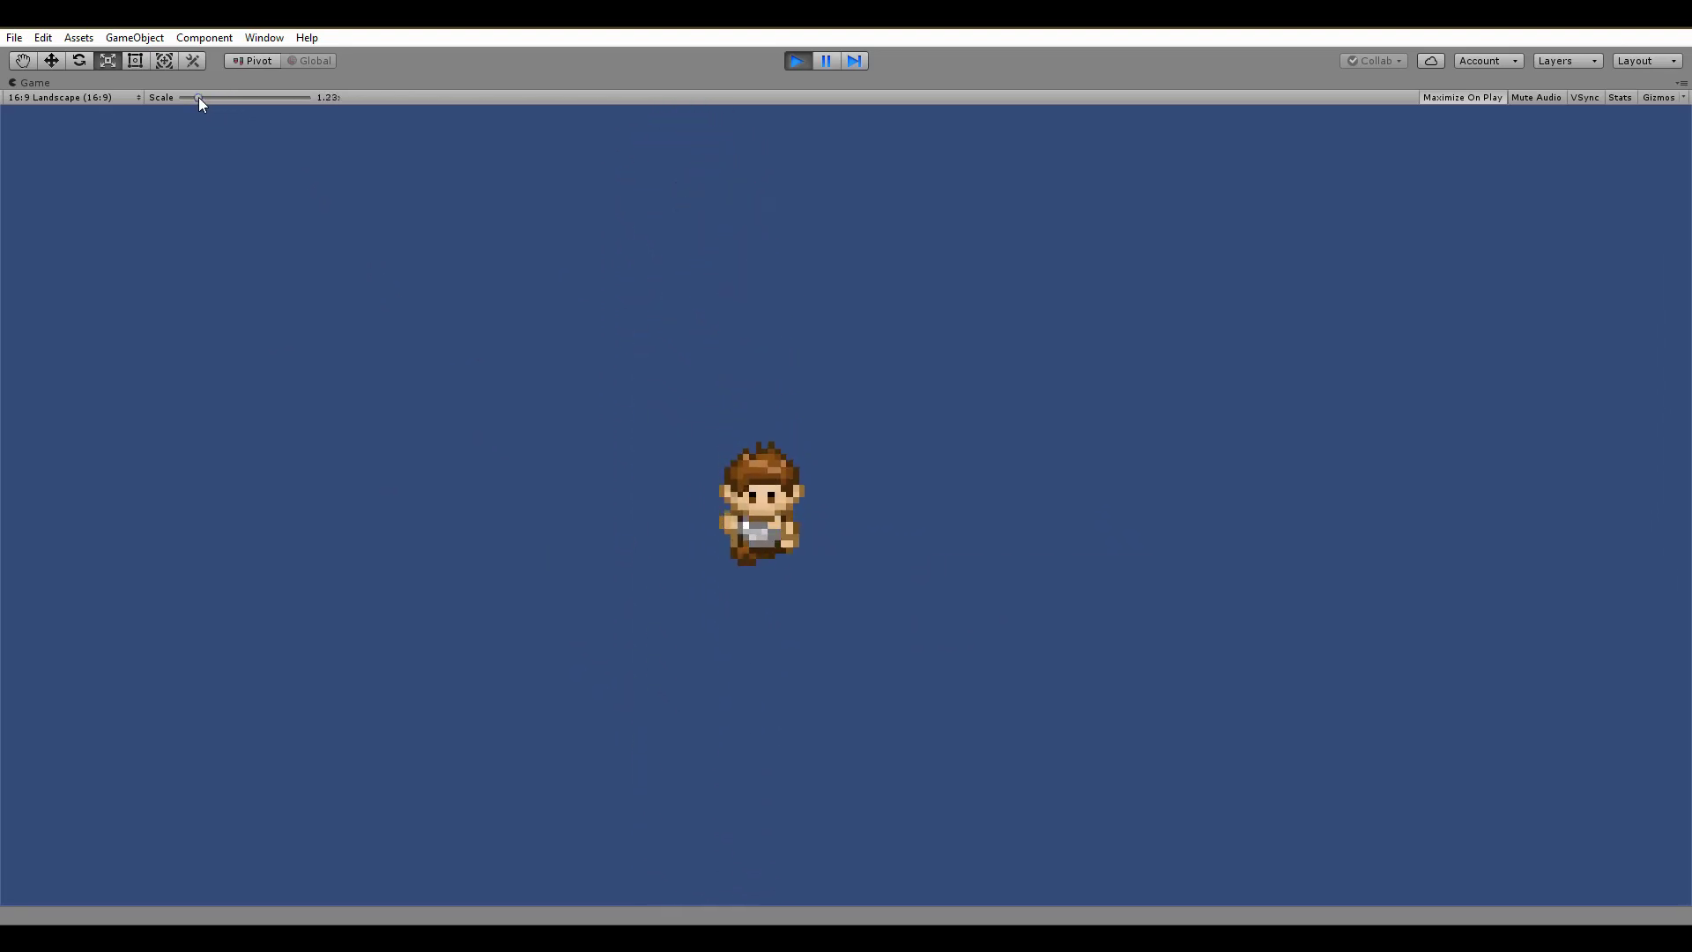
key(Up)
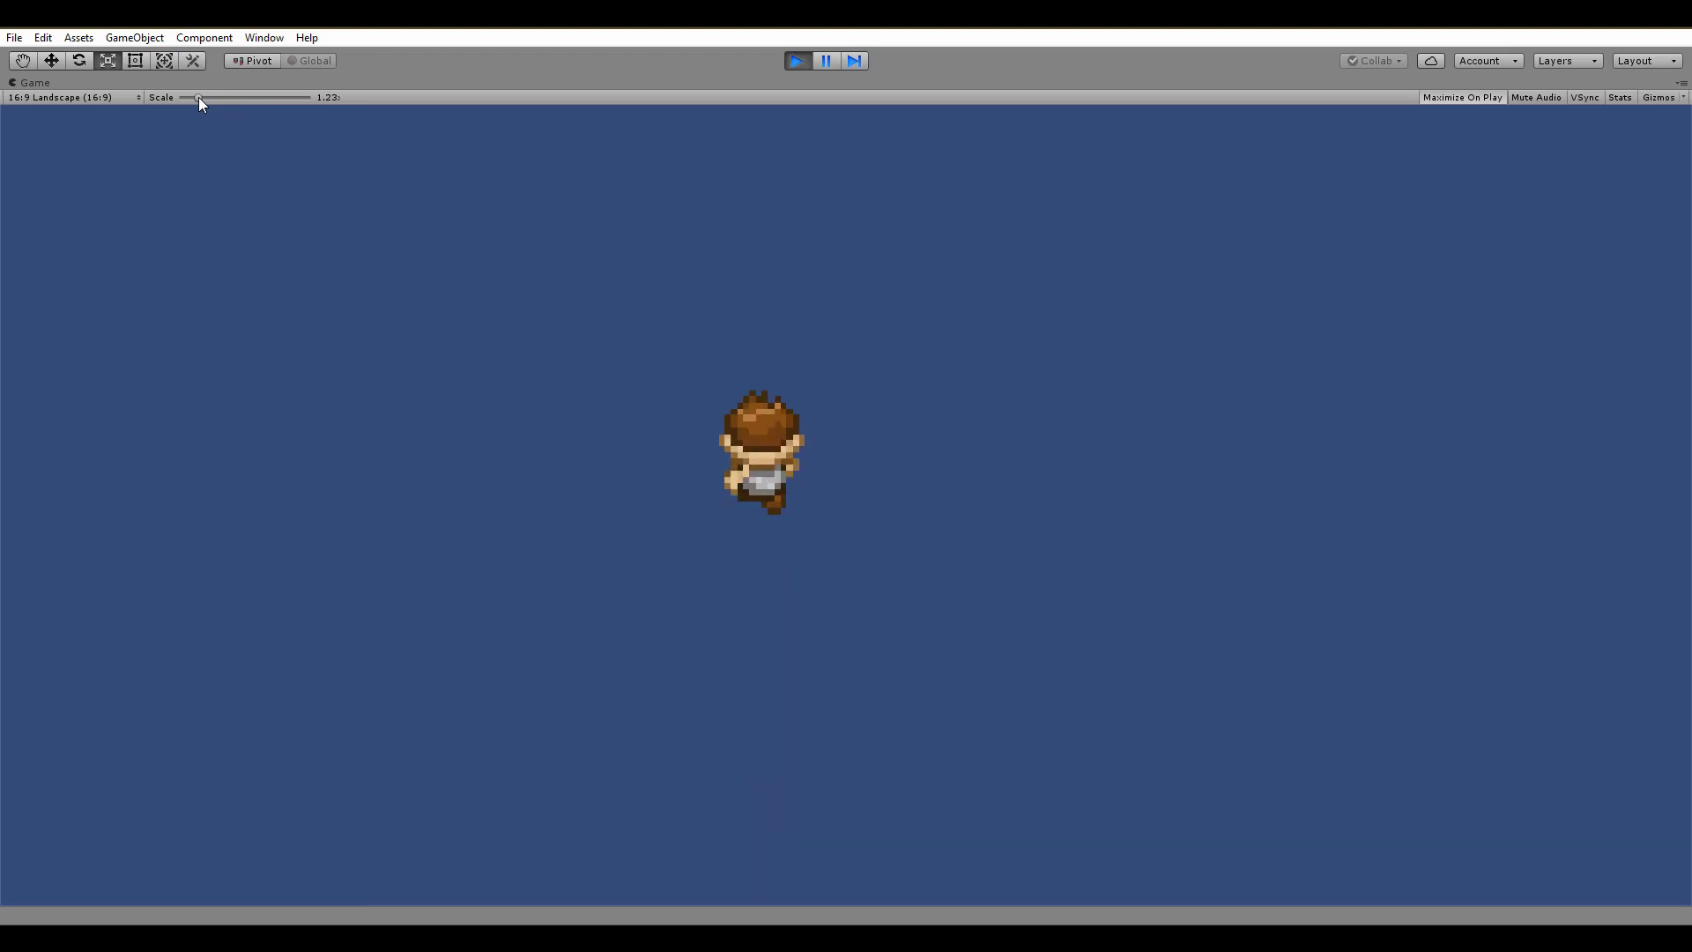
key(Right)
key(Down)
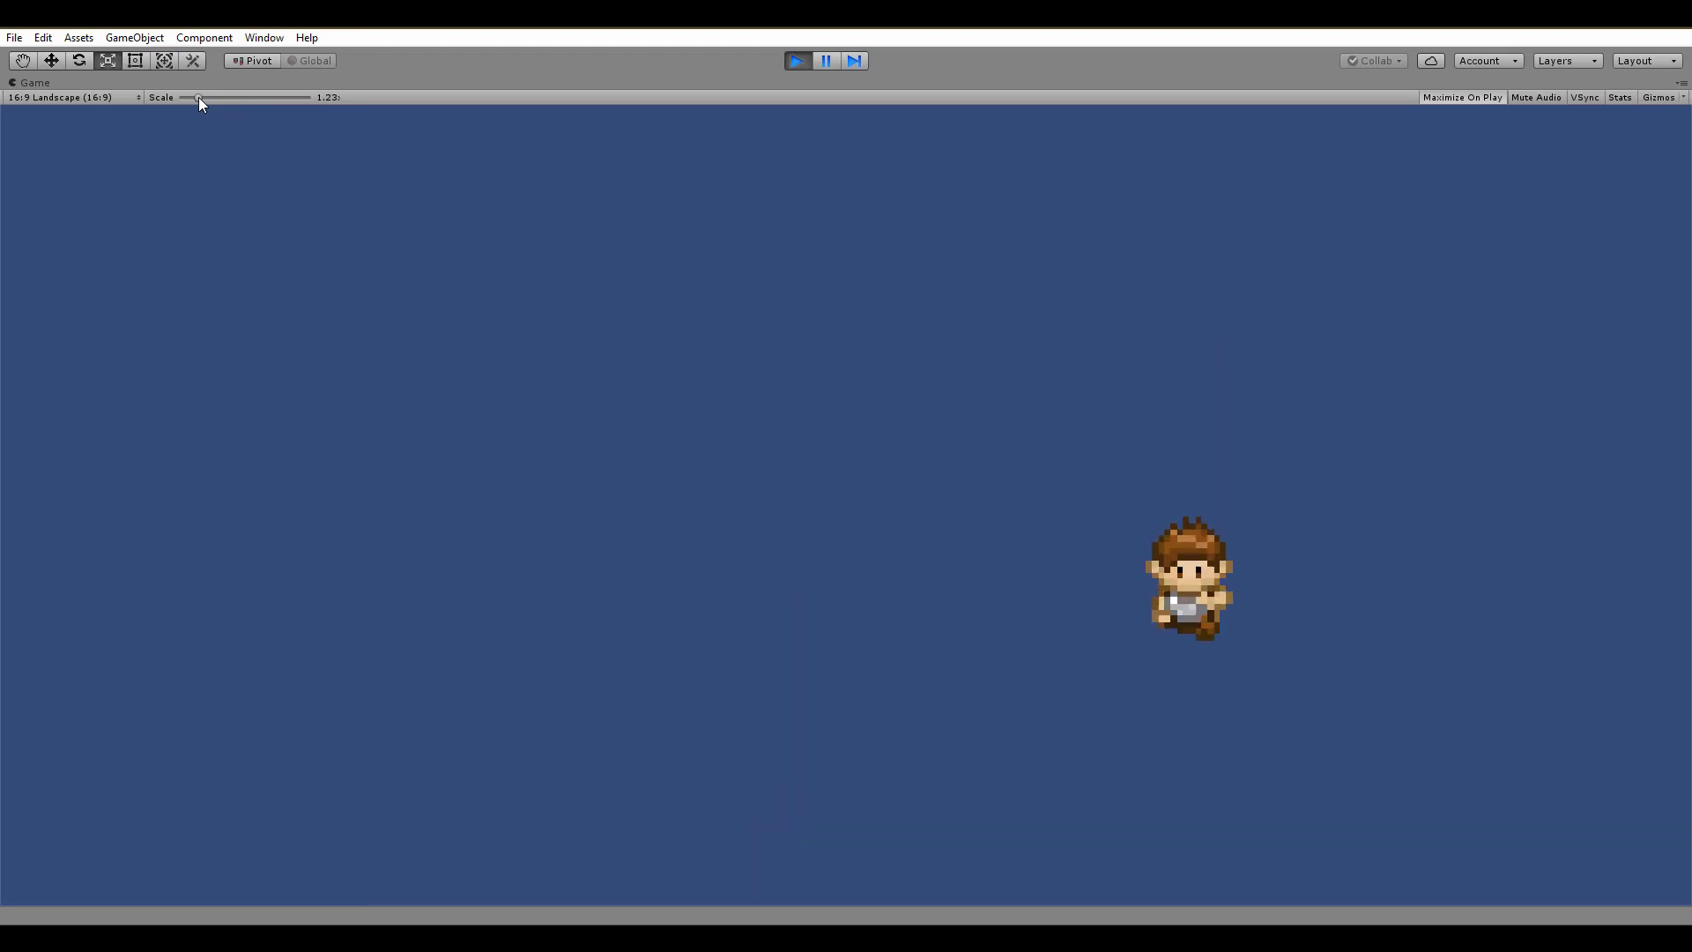
key(Left)
key(Up)
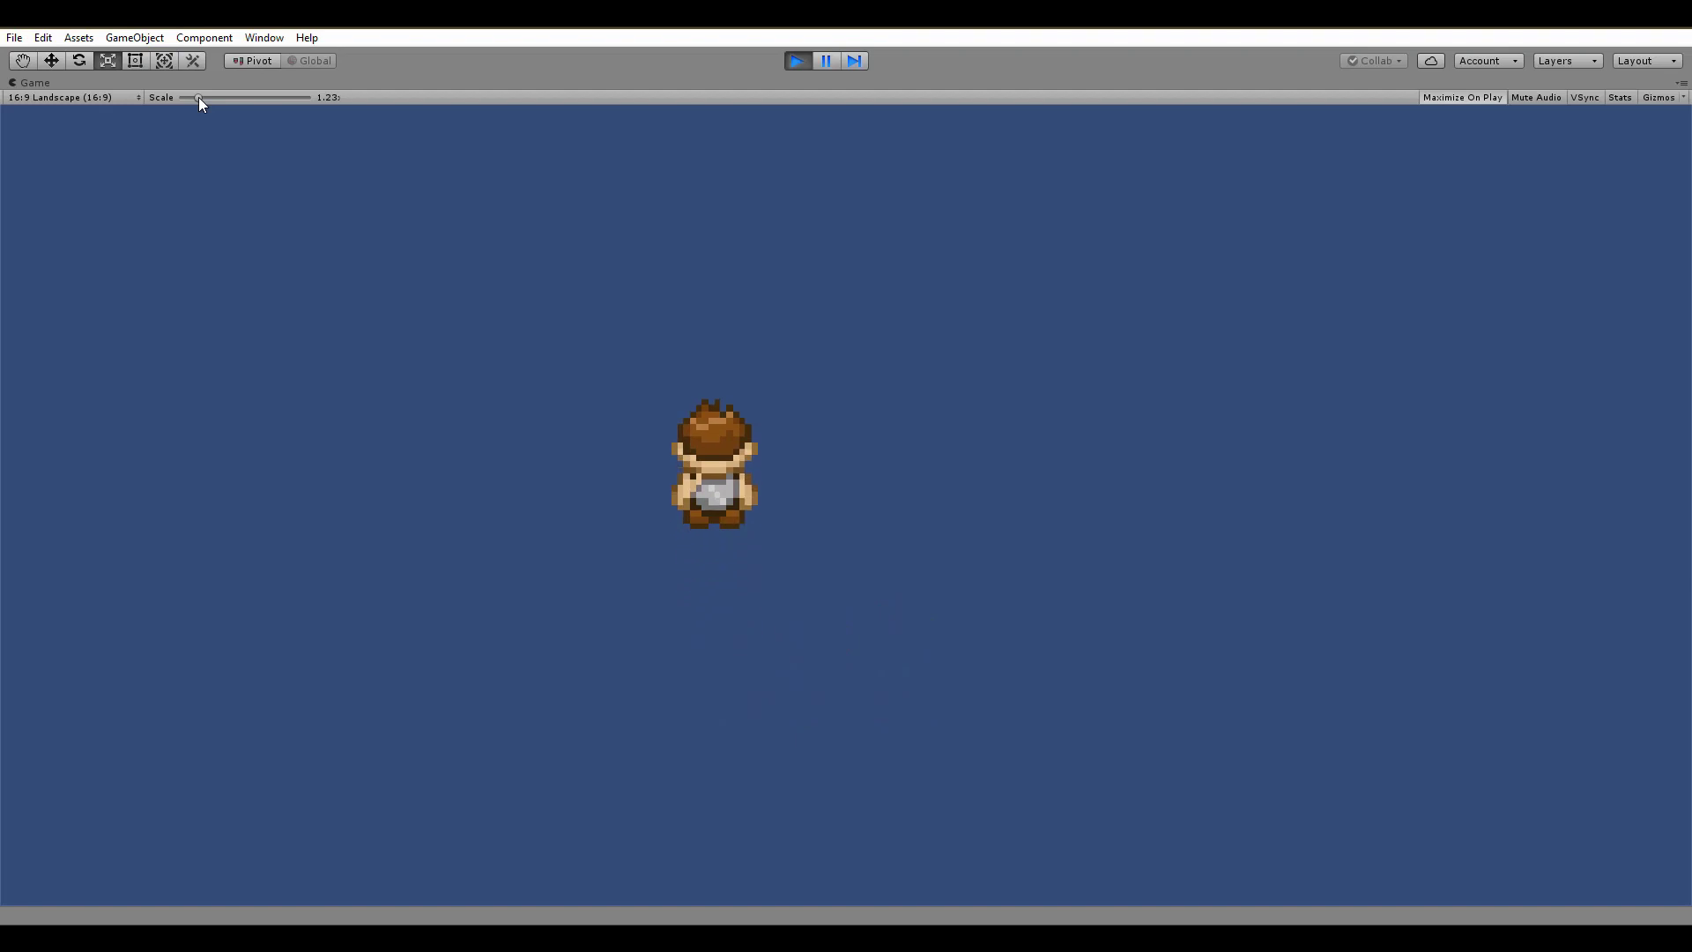
key(Down)
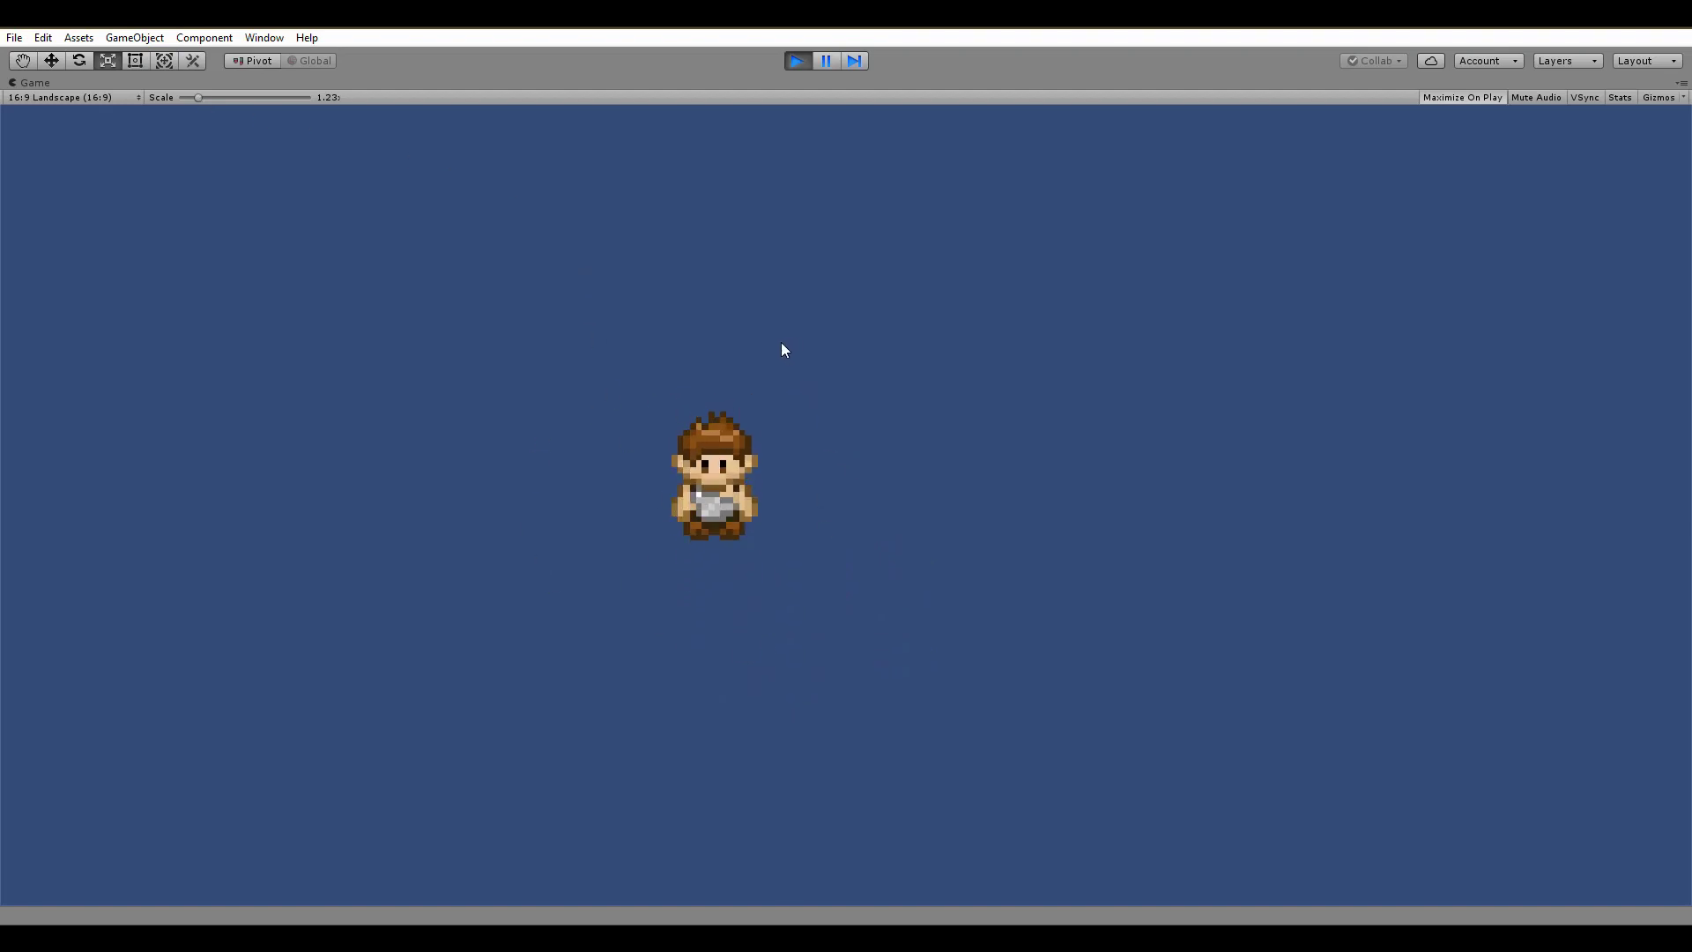
- Walk the Trainer around the scene with repeated direction changes to check the animation switching, and exit play mode
key(Right)
key(Down)
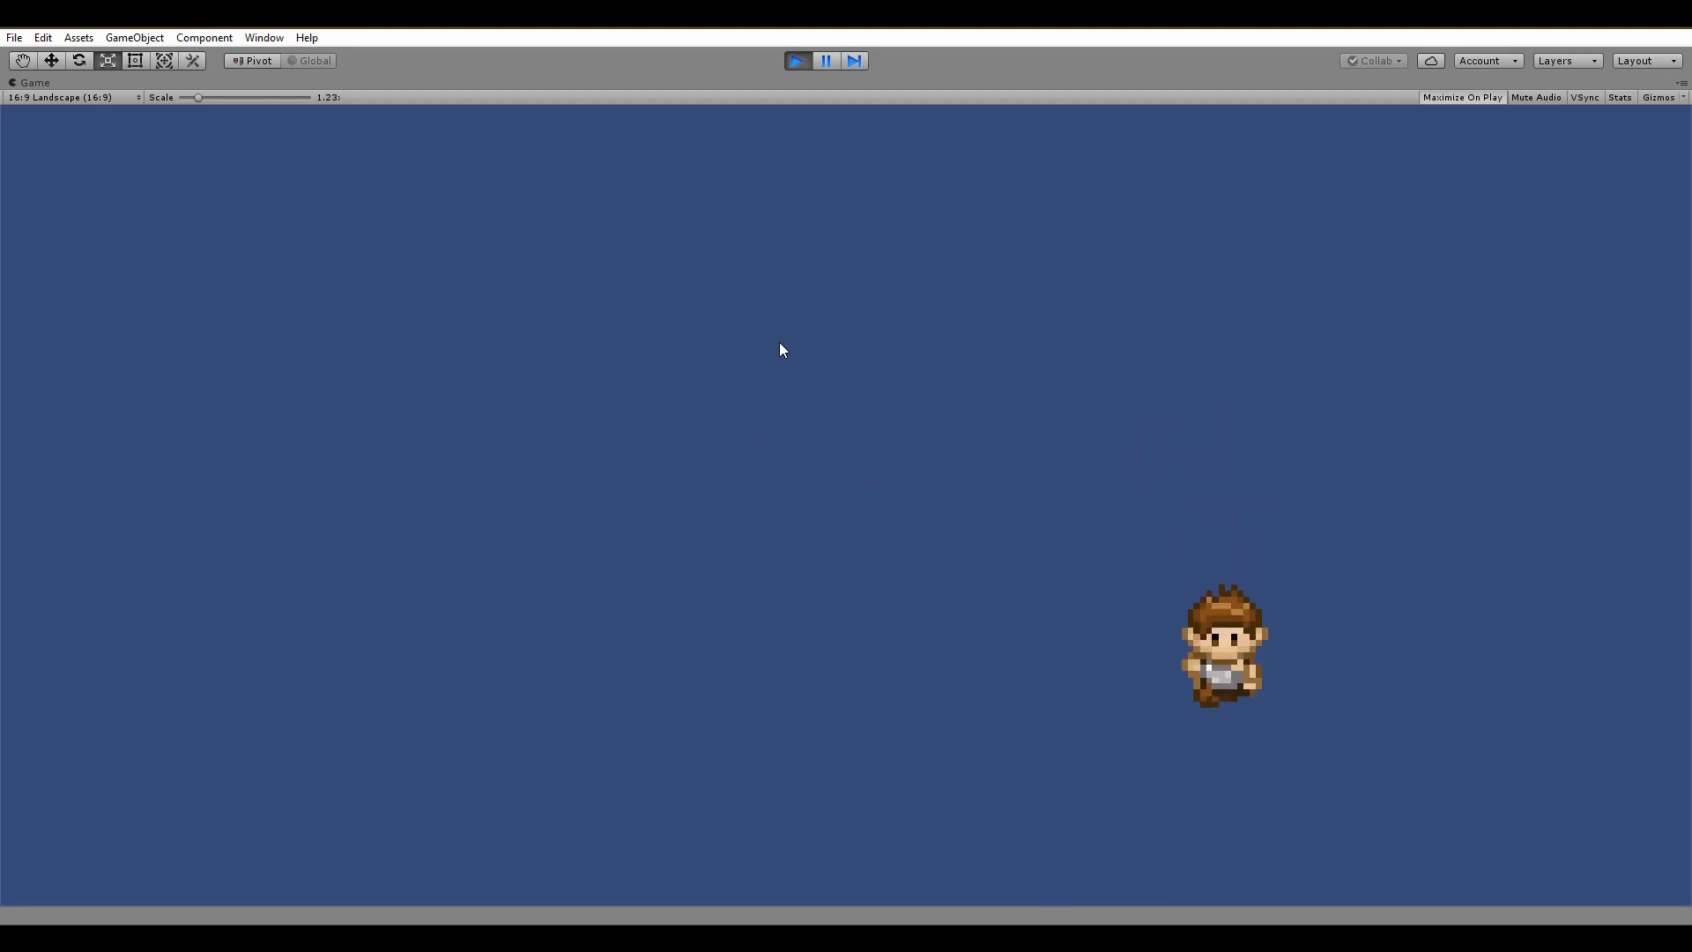
key(Left)
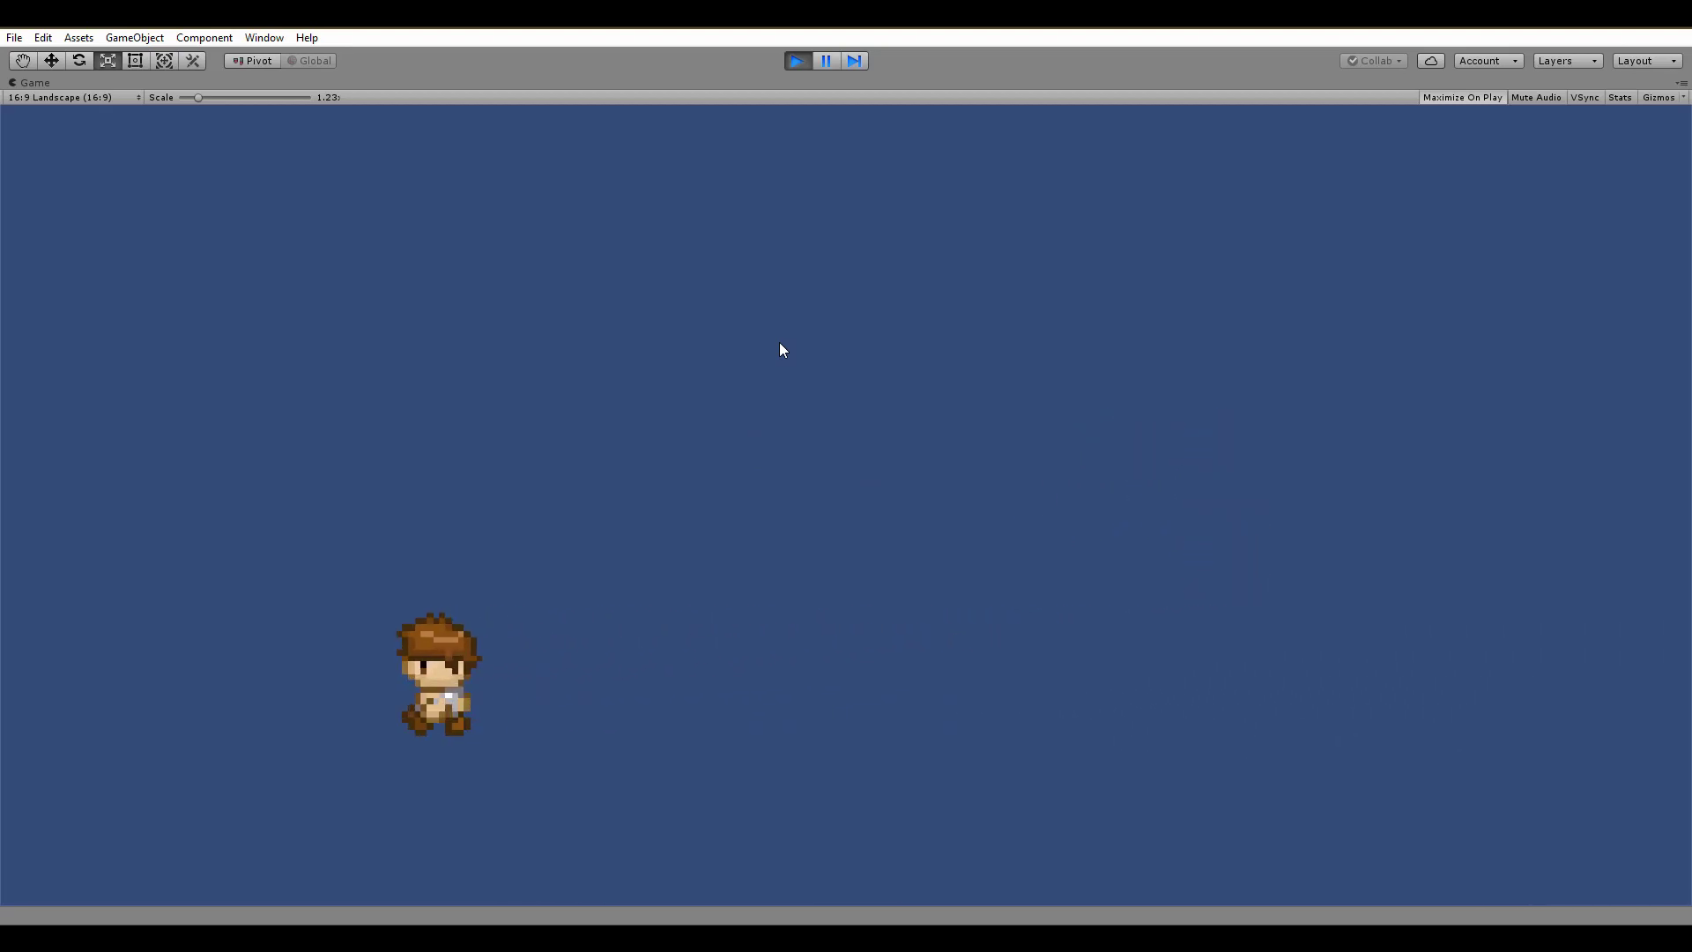
key(Up)
key(Right)
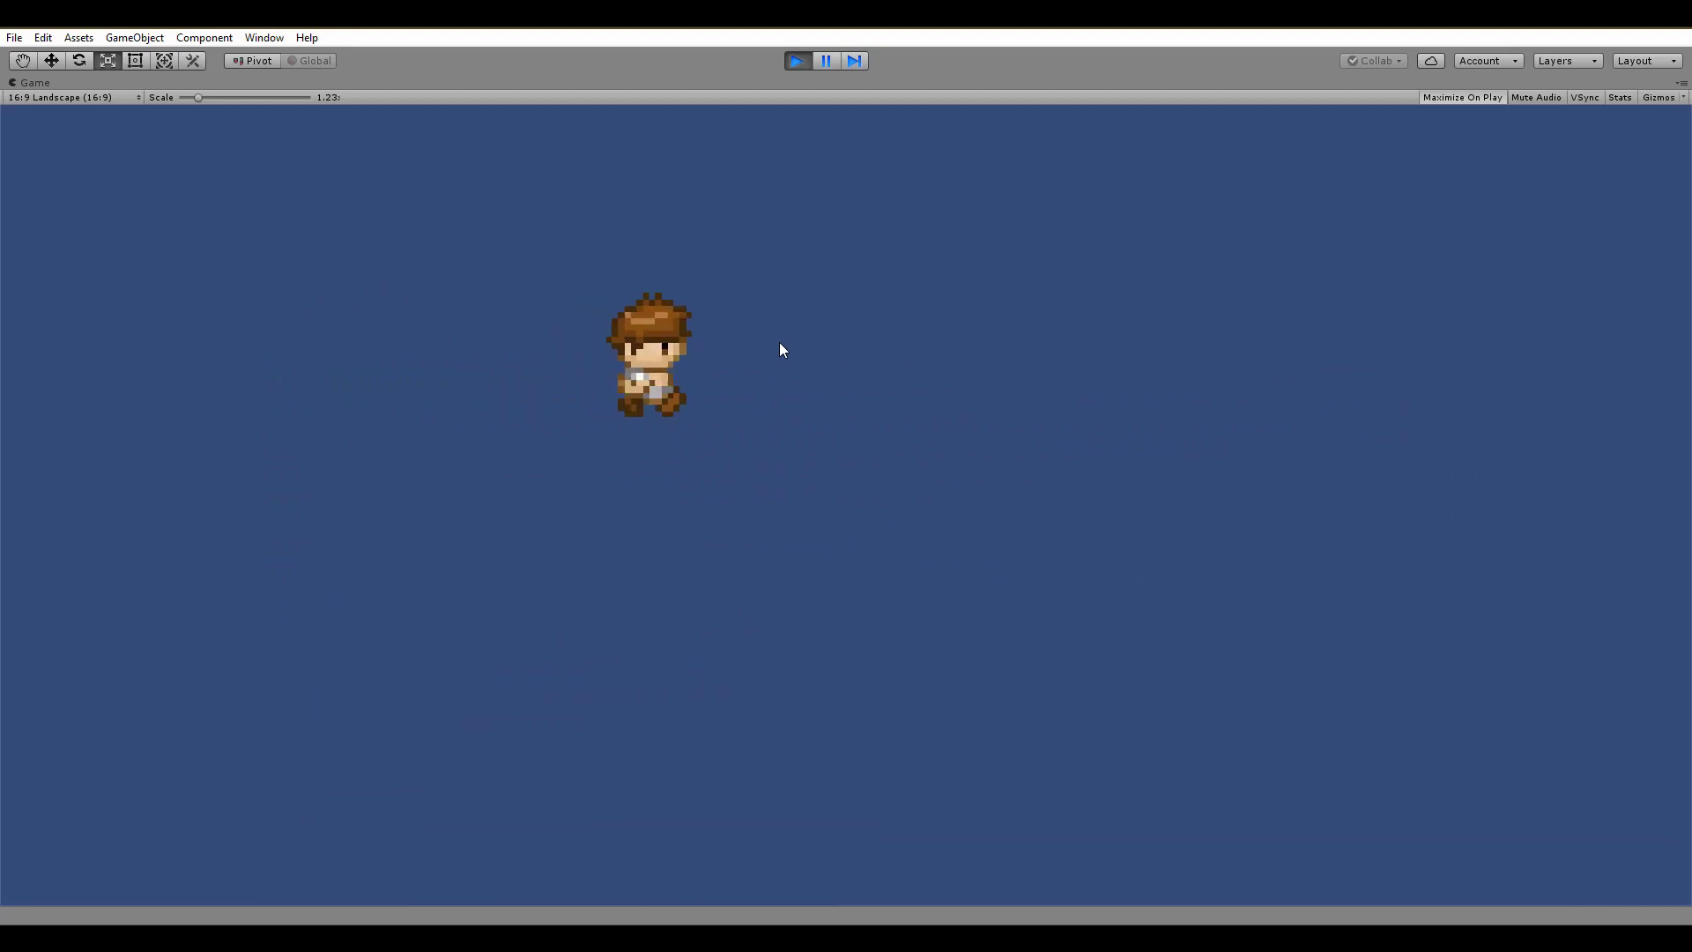
key(Down)
key(Left)
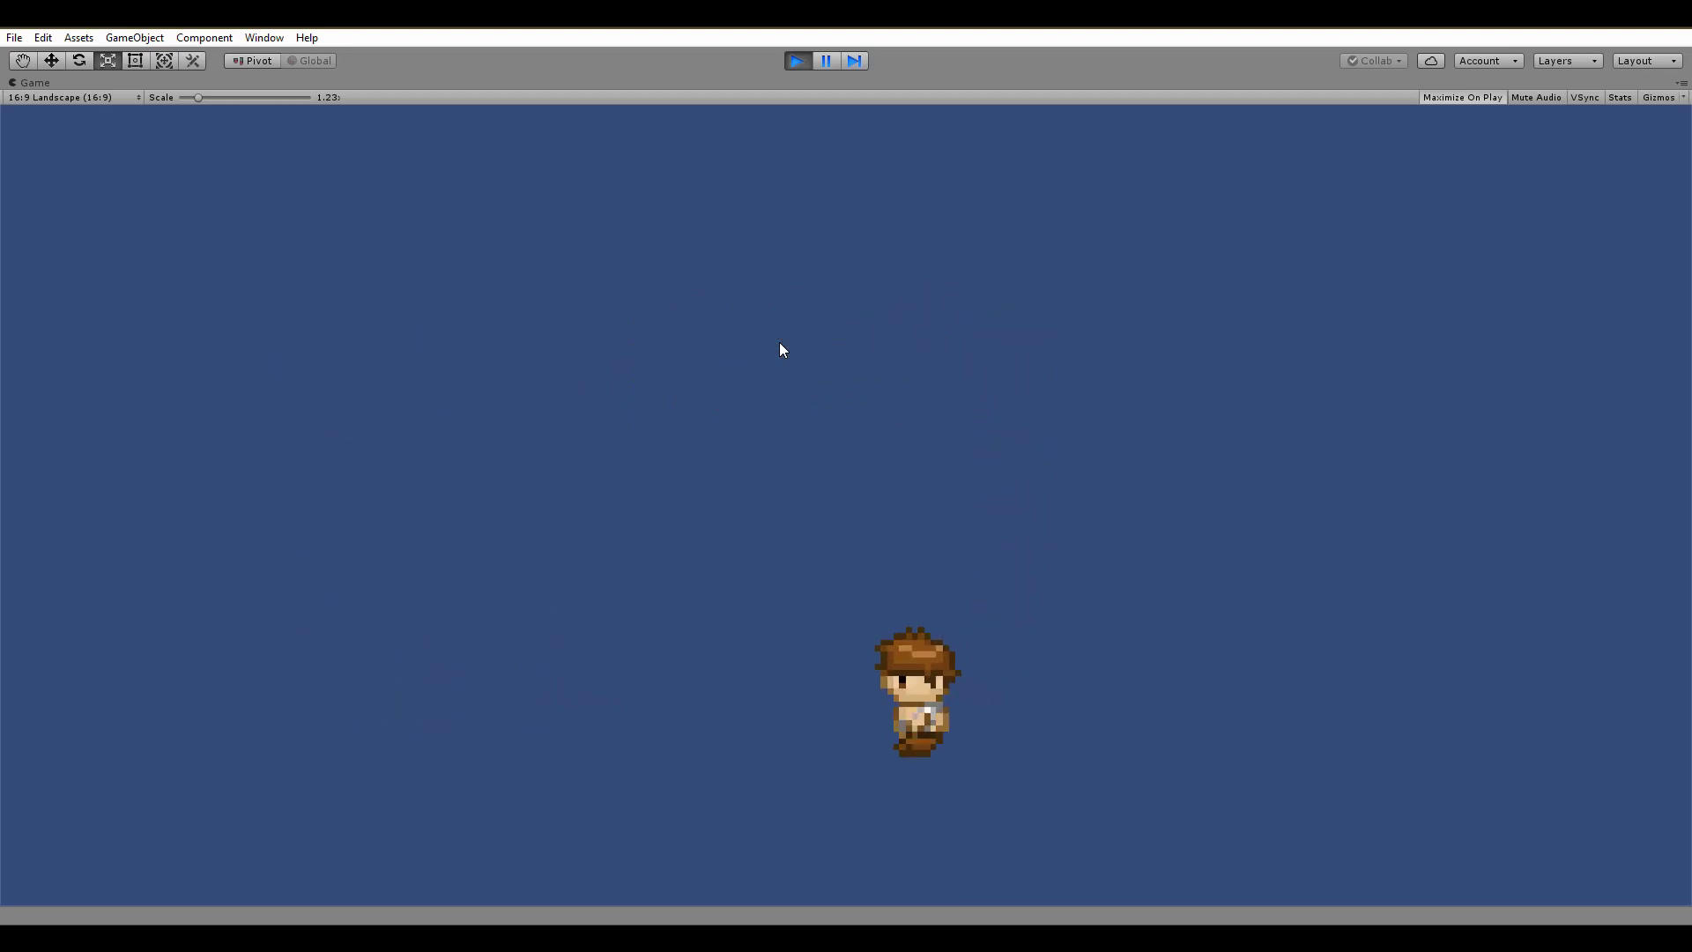
key(Right)
key(Up)
key(Left)
key(Right)
key(Right)
key(Down)
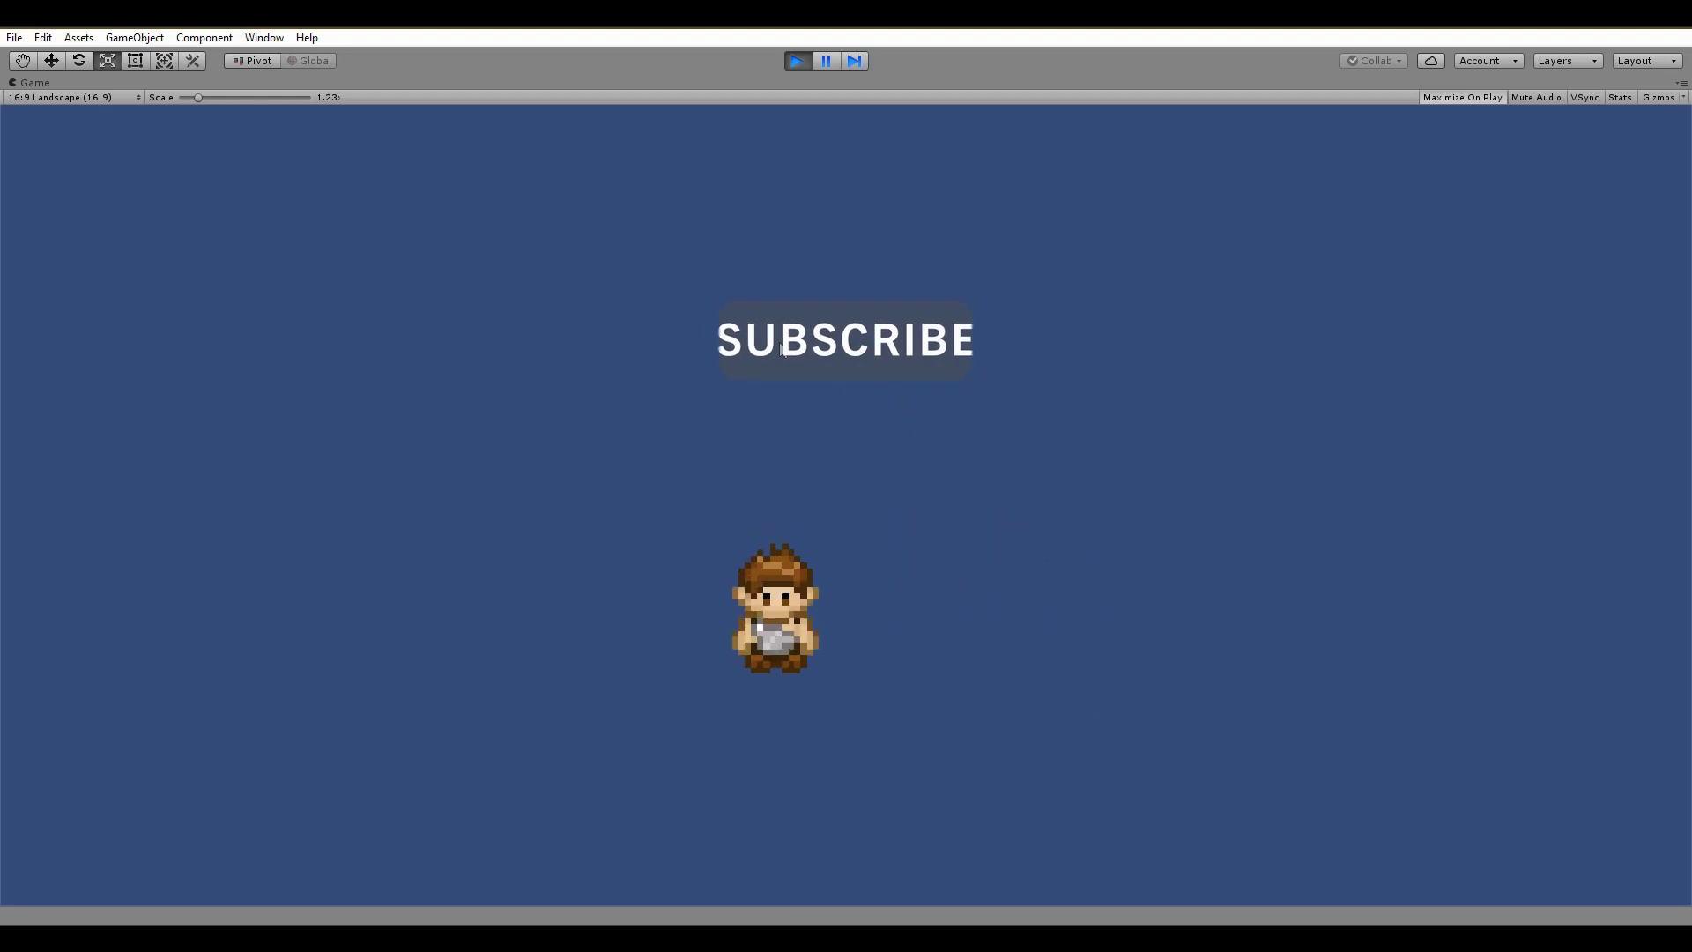
key(Down)
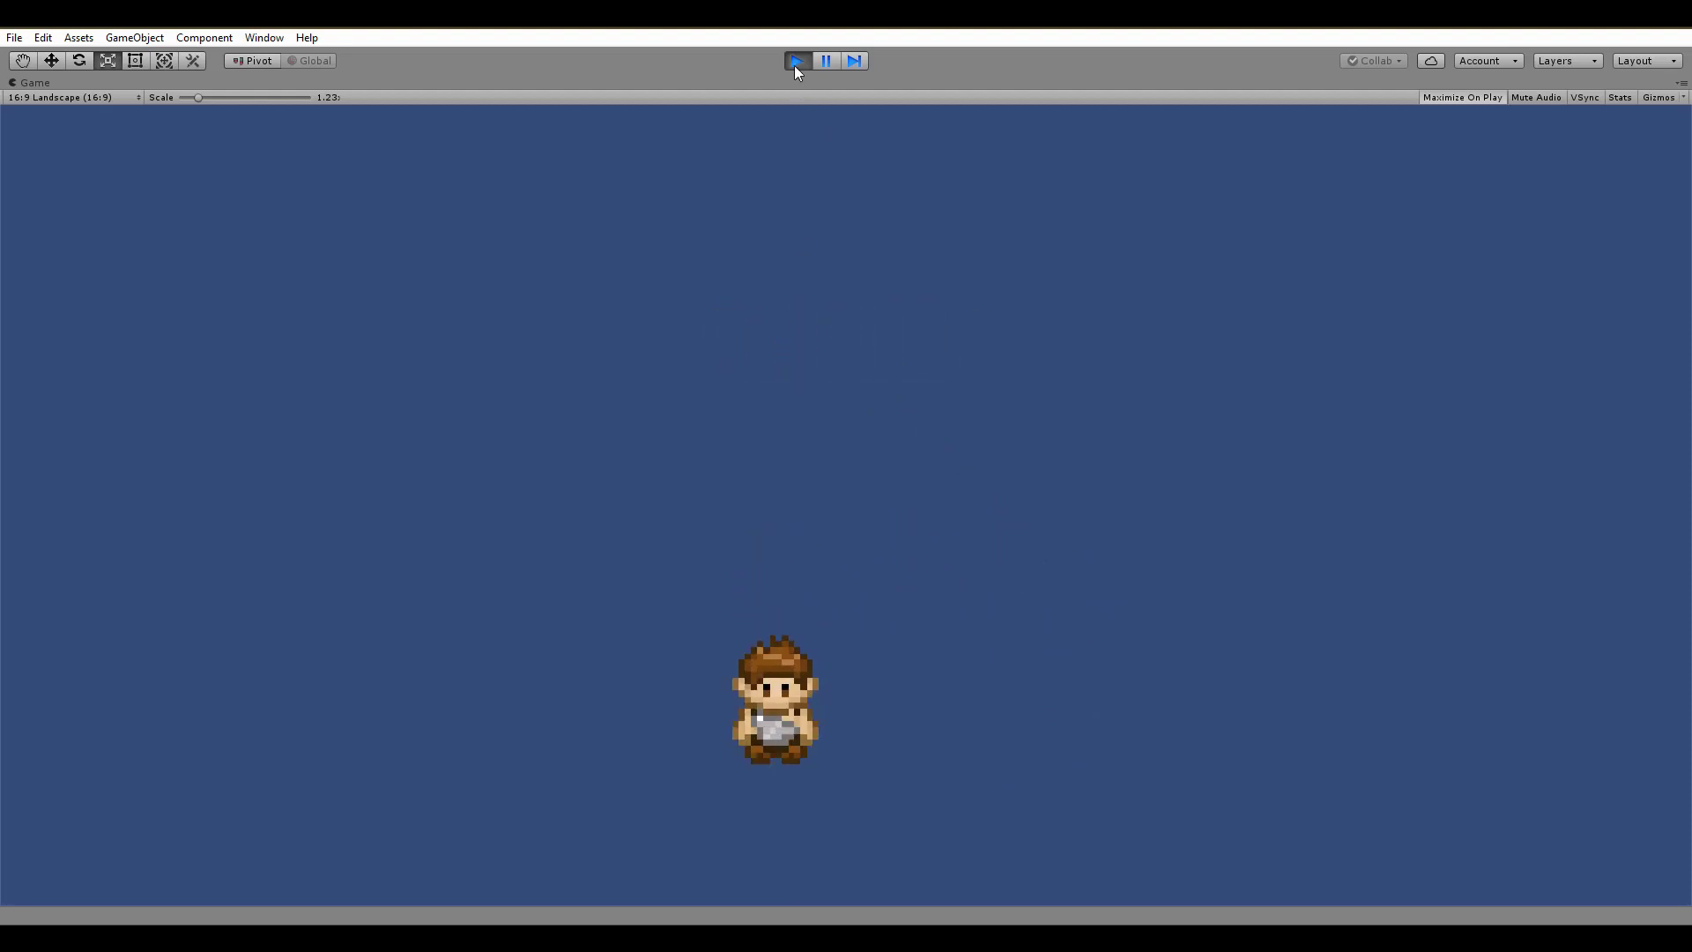
click(796, 61)
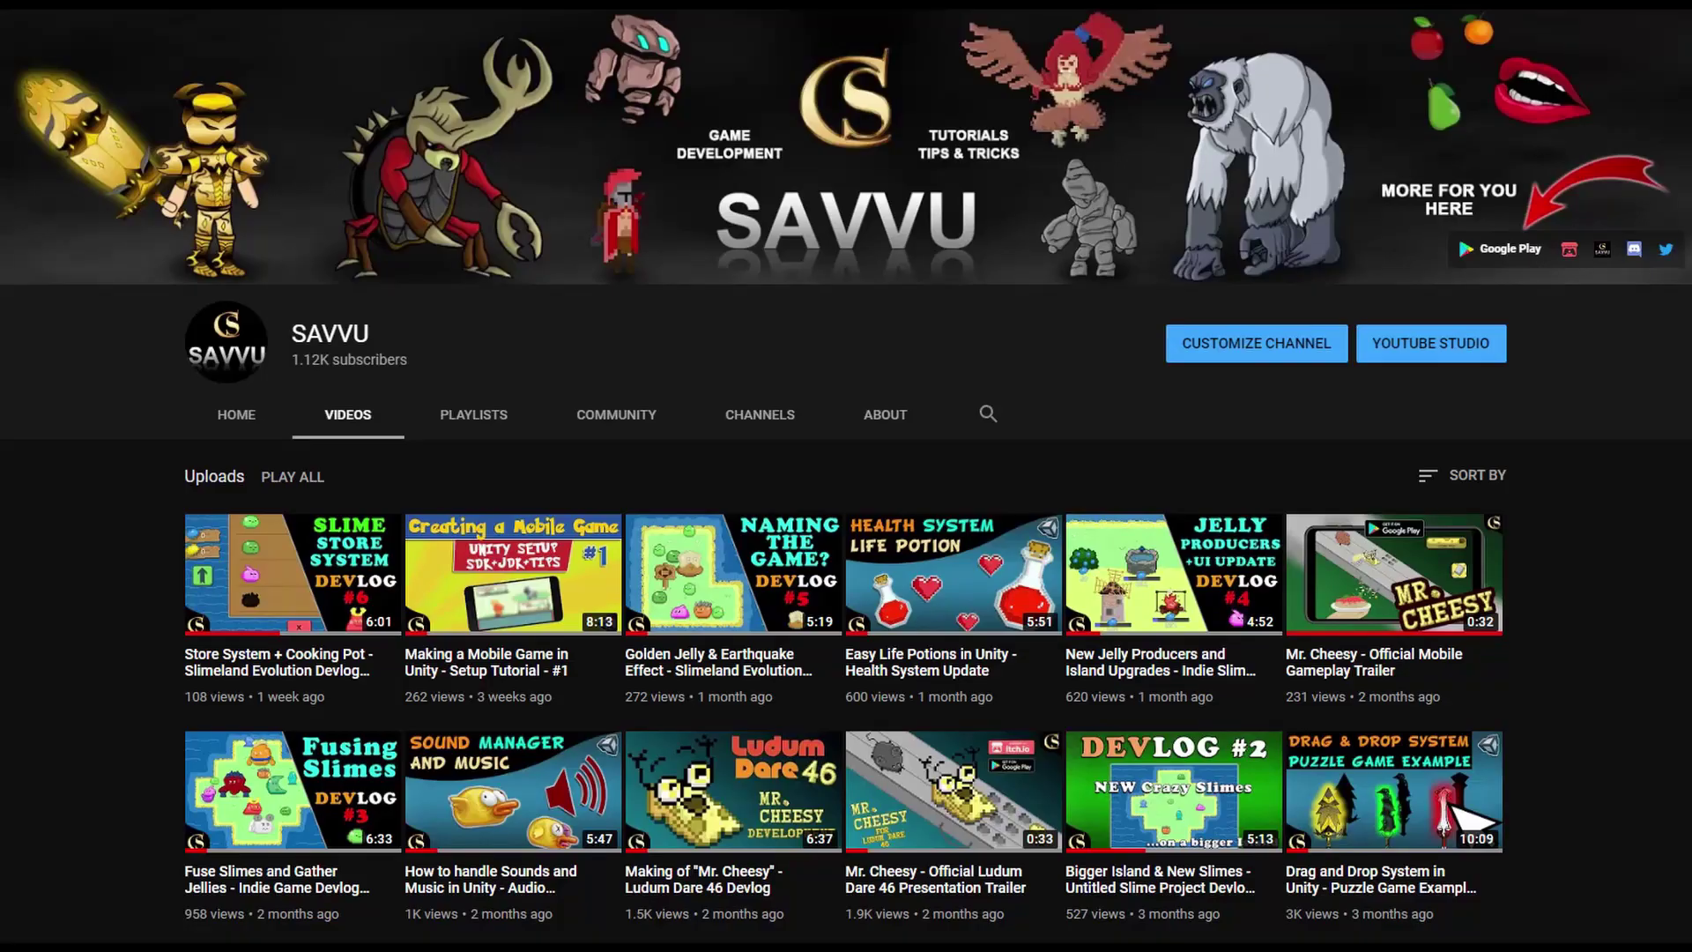
- Browse the uploaded videos on the SAVVU YouTube channel
scroll(846, 493, down, 4)
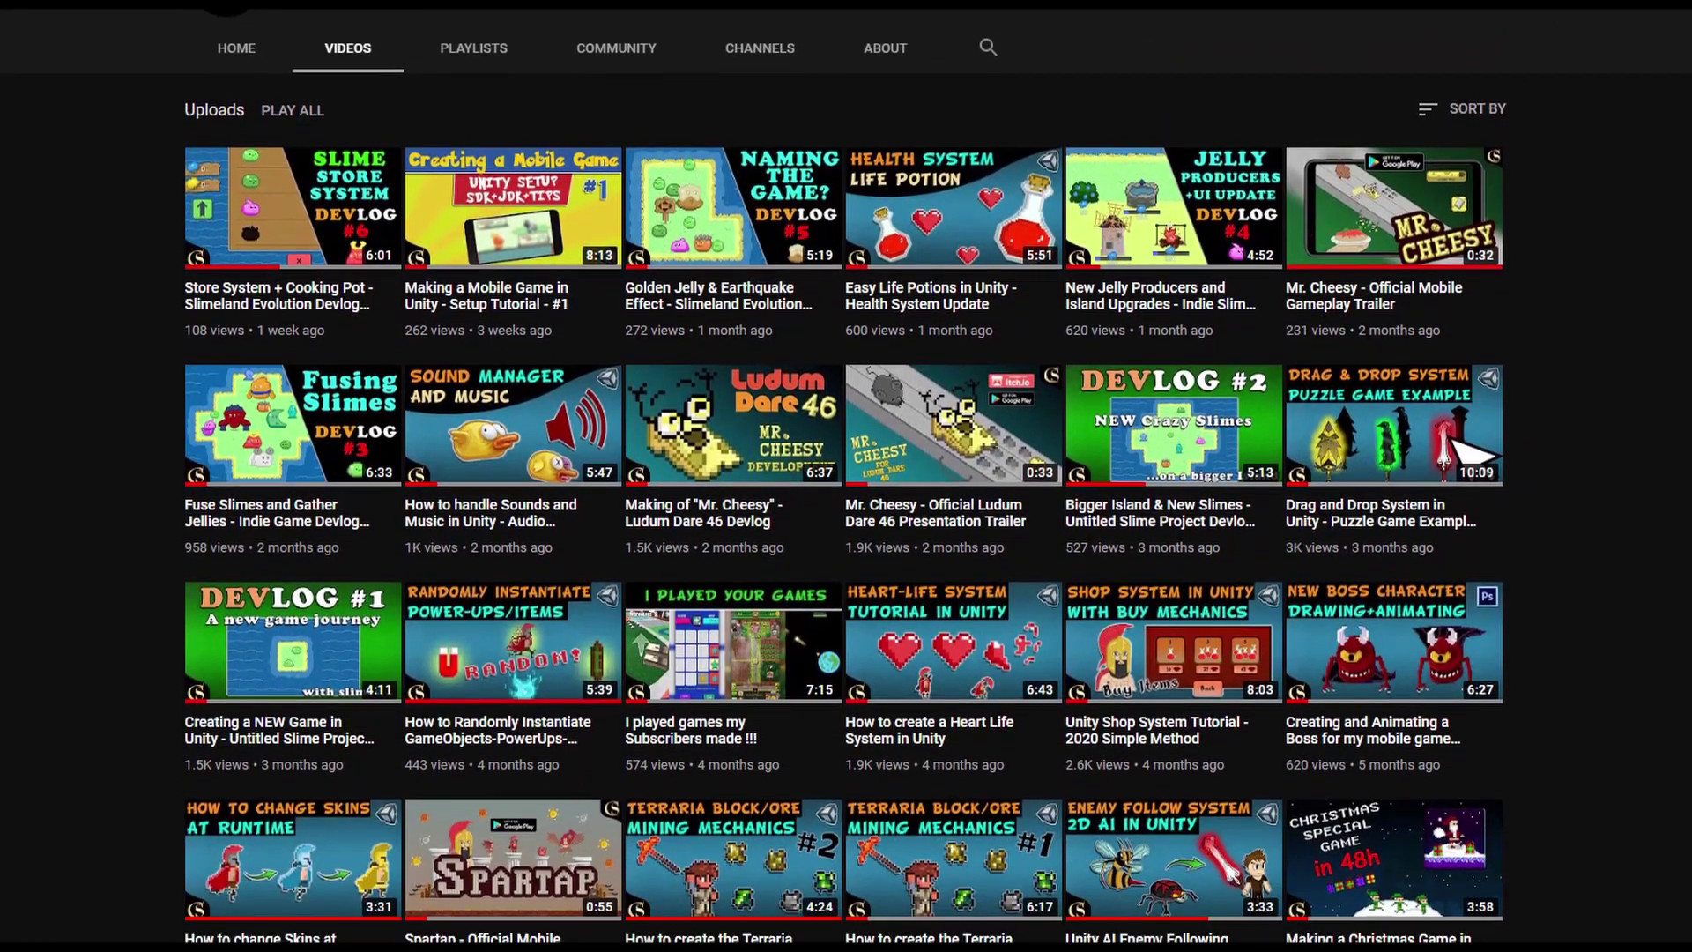
scroll(846, 494, down, 5)
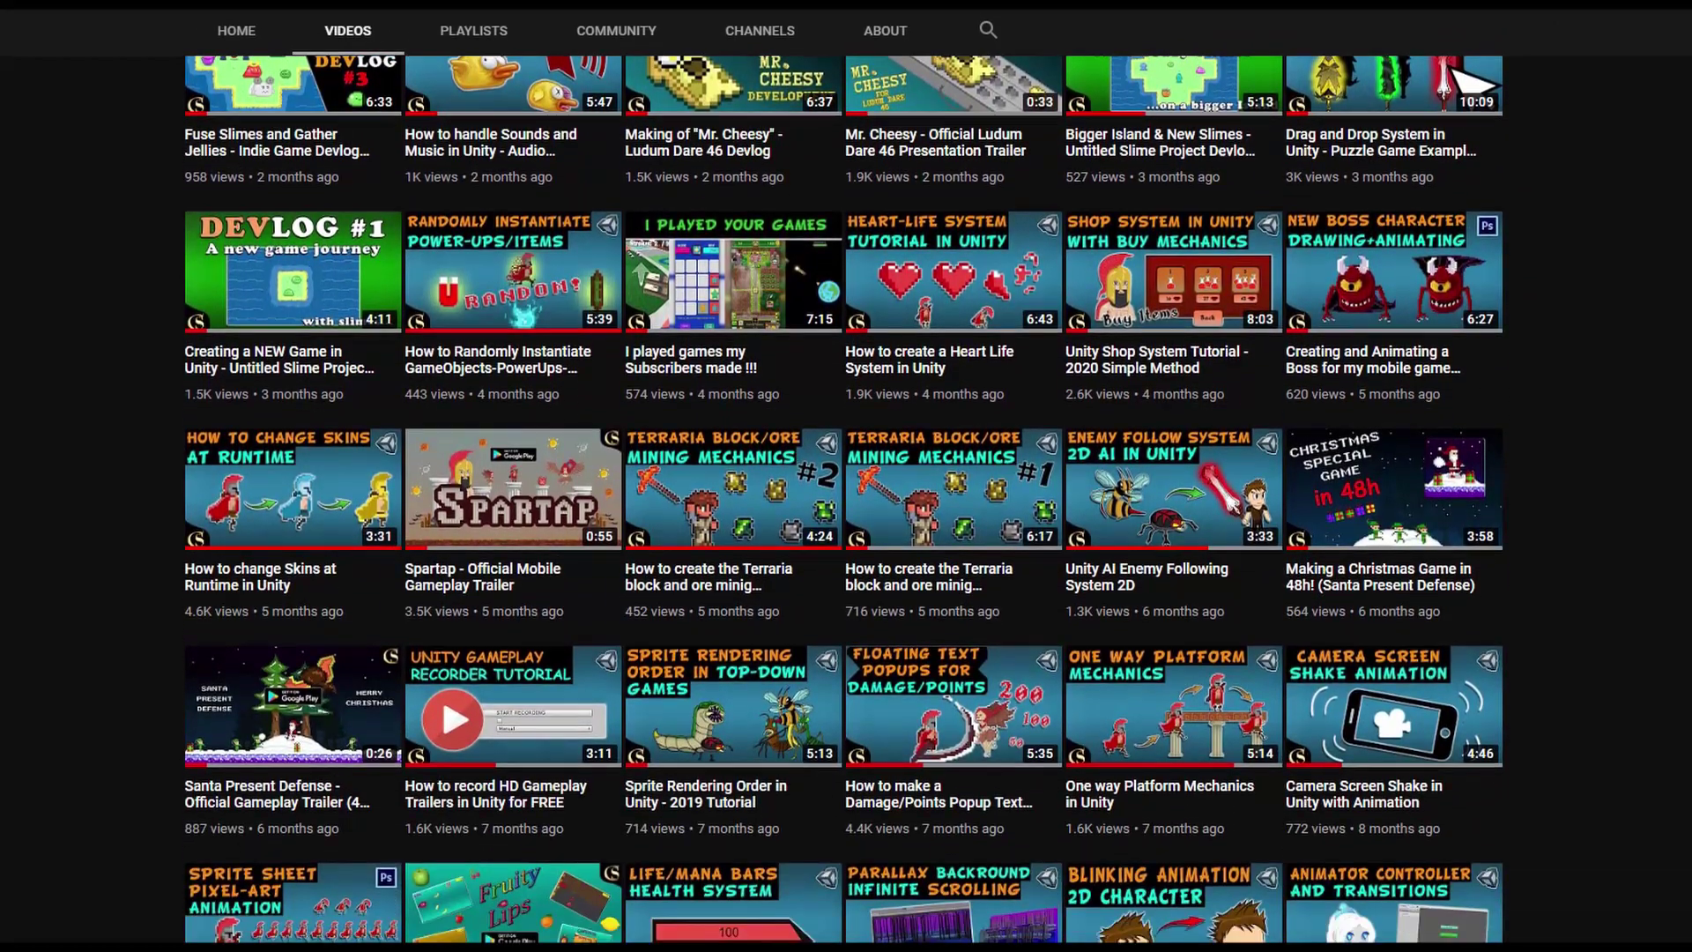
scroll(846, 493, down, 1)
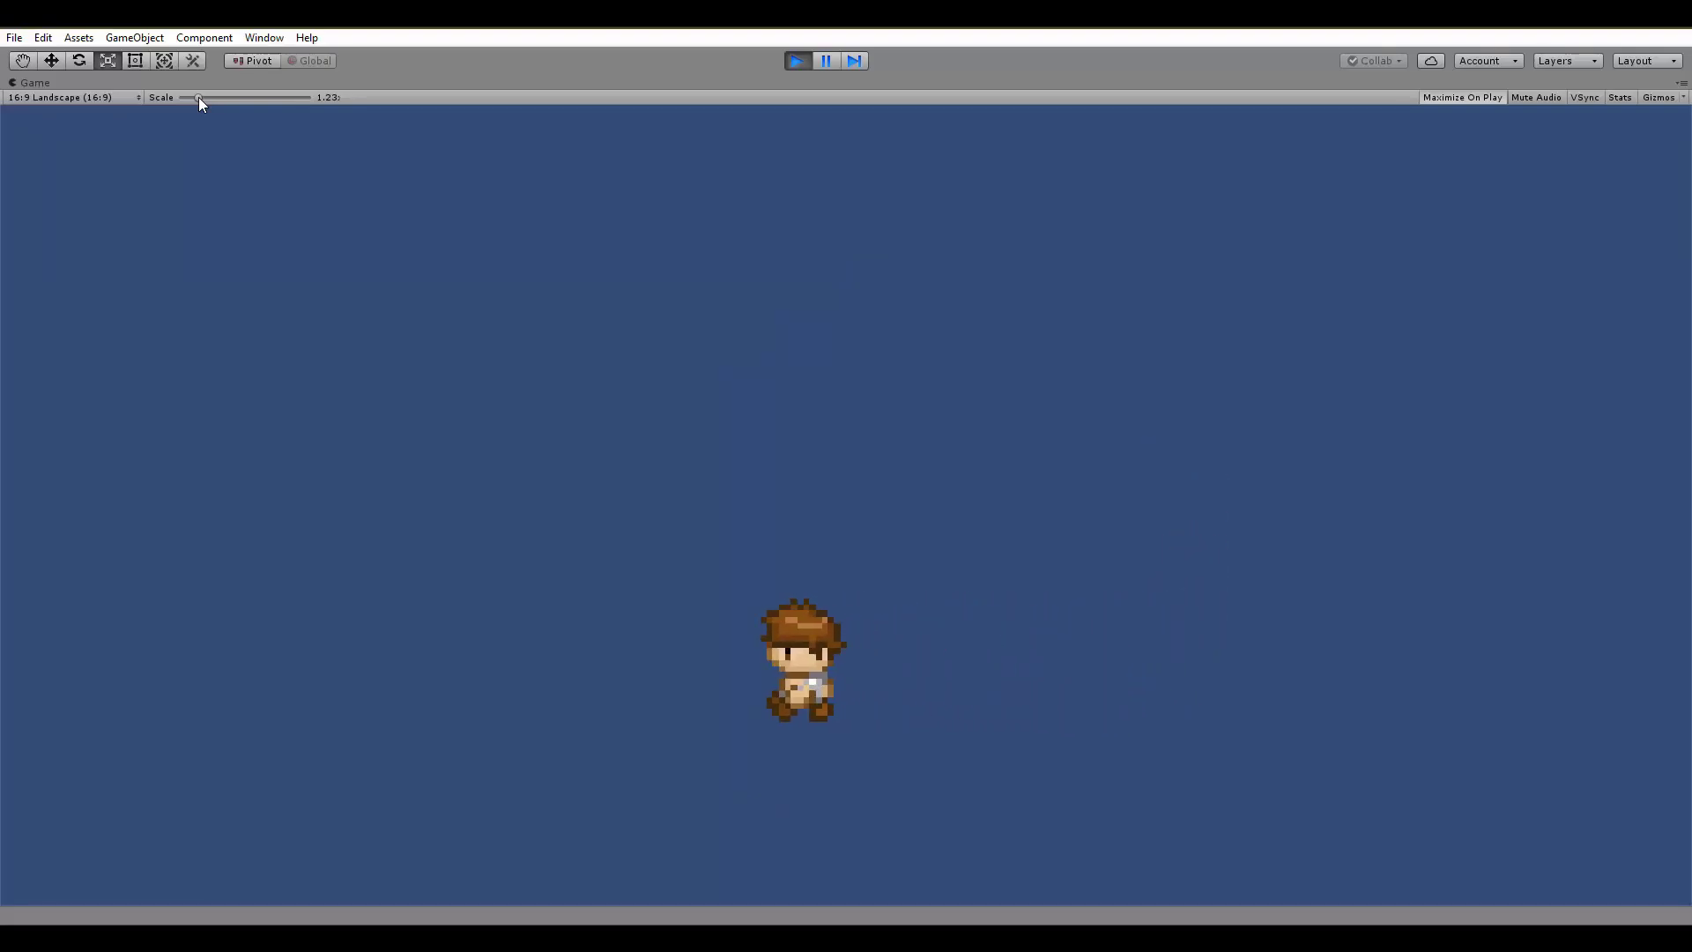
- Walk the Trainer up and down in the running Unity scene, leaving it facing forward
key(Up)
key(Down)
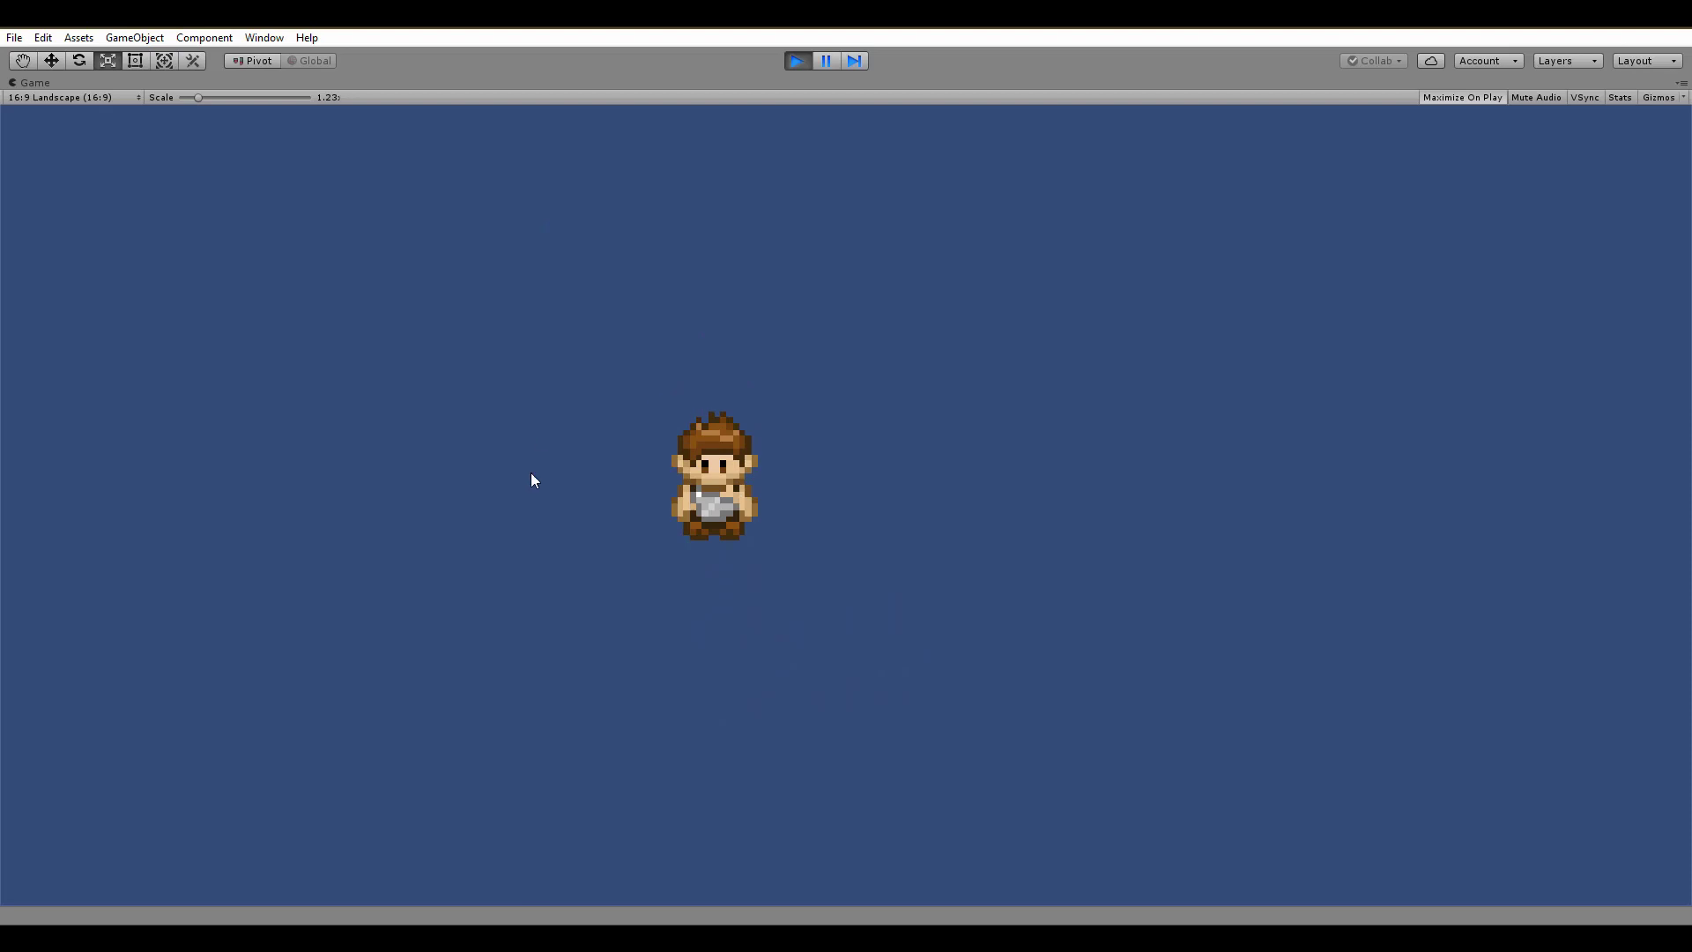